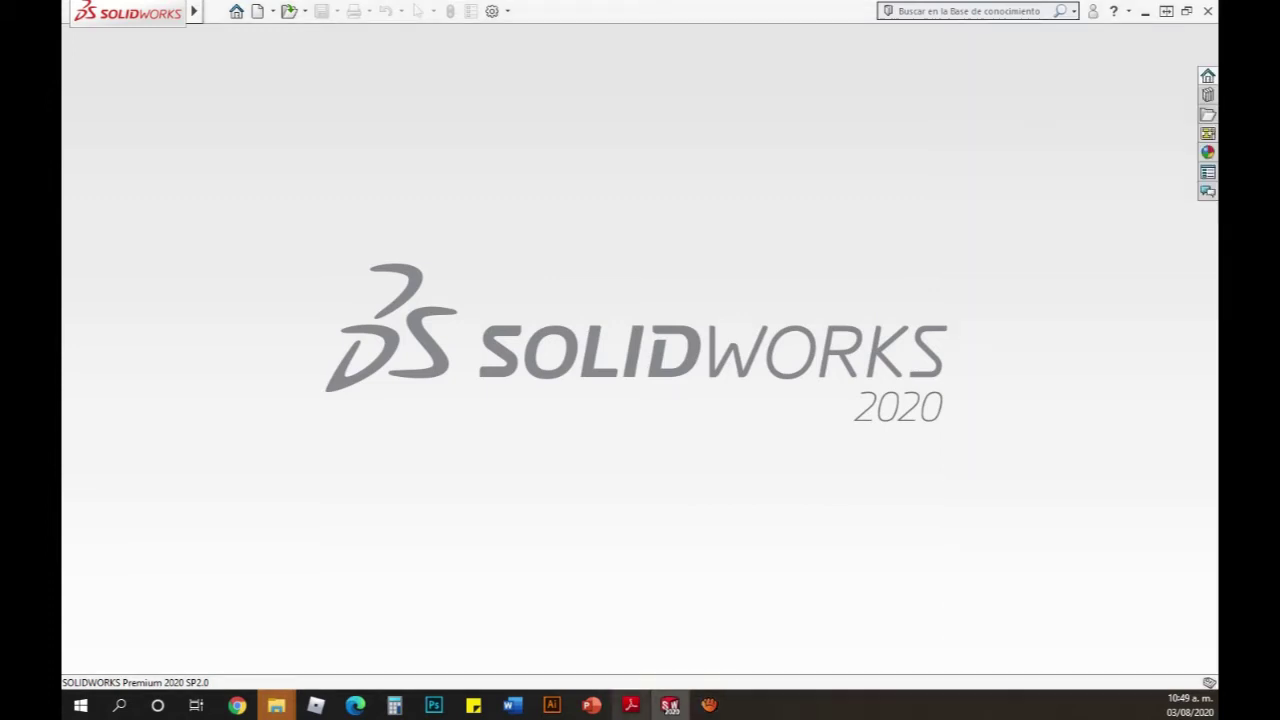
Review the packing flange reference drawing, then create a new blank part, Pieza1
{"action": "left_click", "coordinate": [631, 705]}
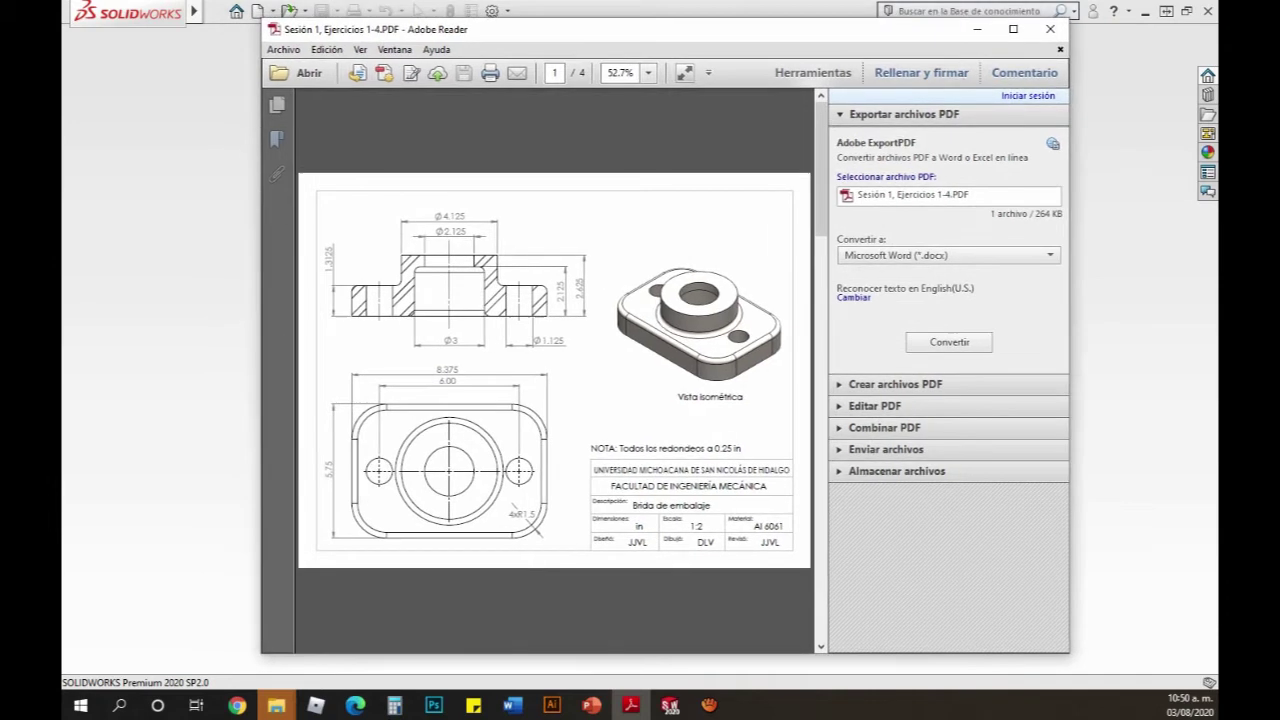
{"action": "left_click", "coordinate": [1047, 28]}
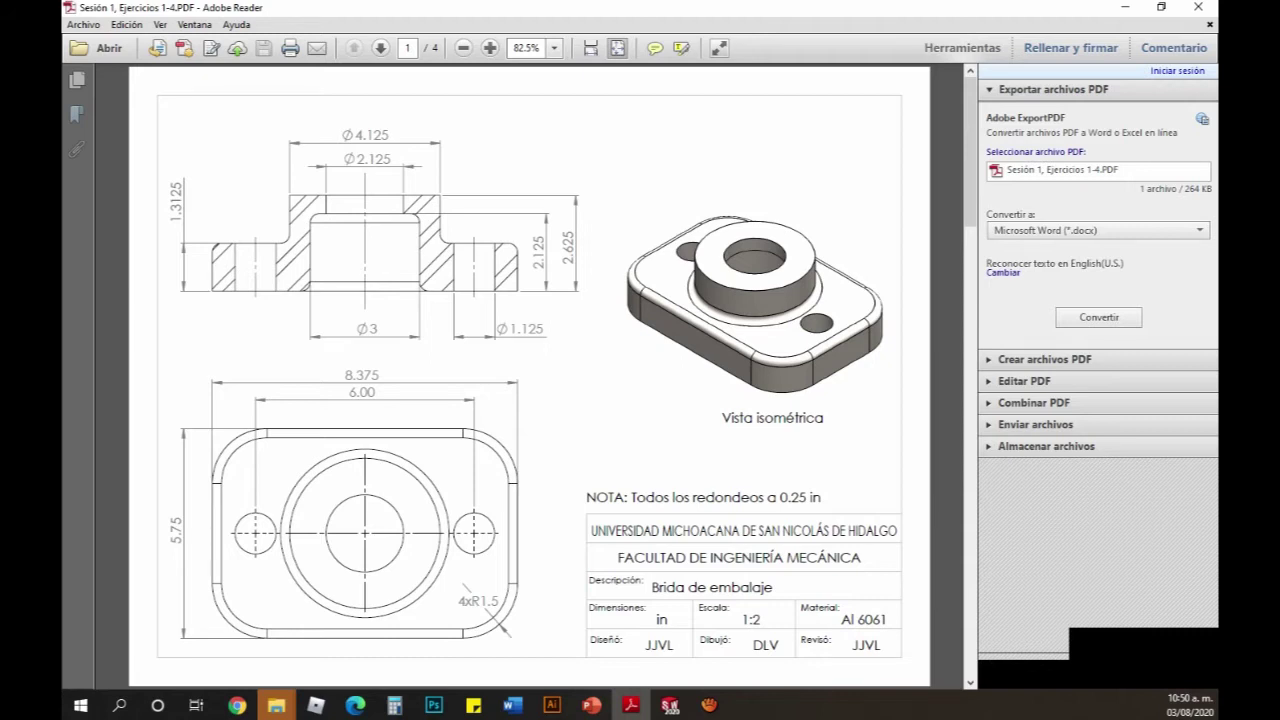
{"action": "key", "text": "alt+Tab"}
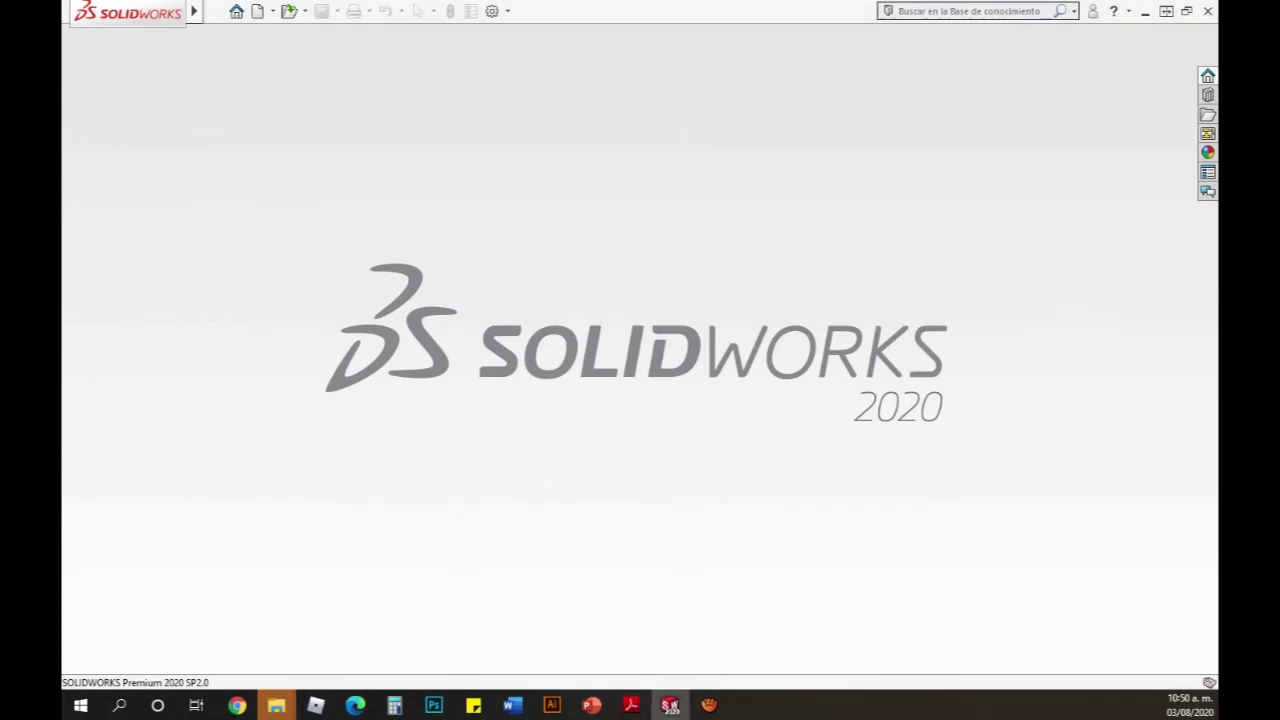
{"action": "left_click", "coordinate": [257, 11]}
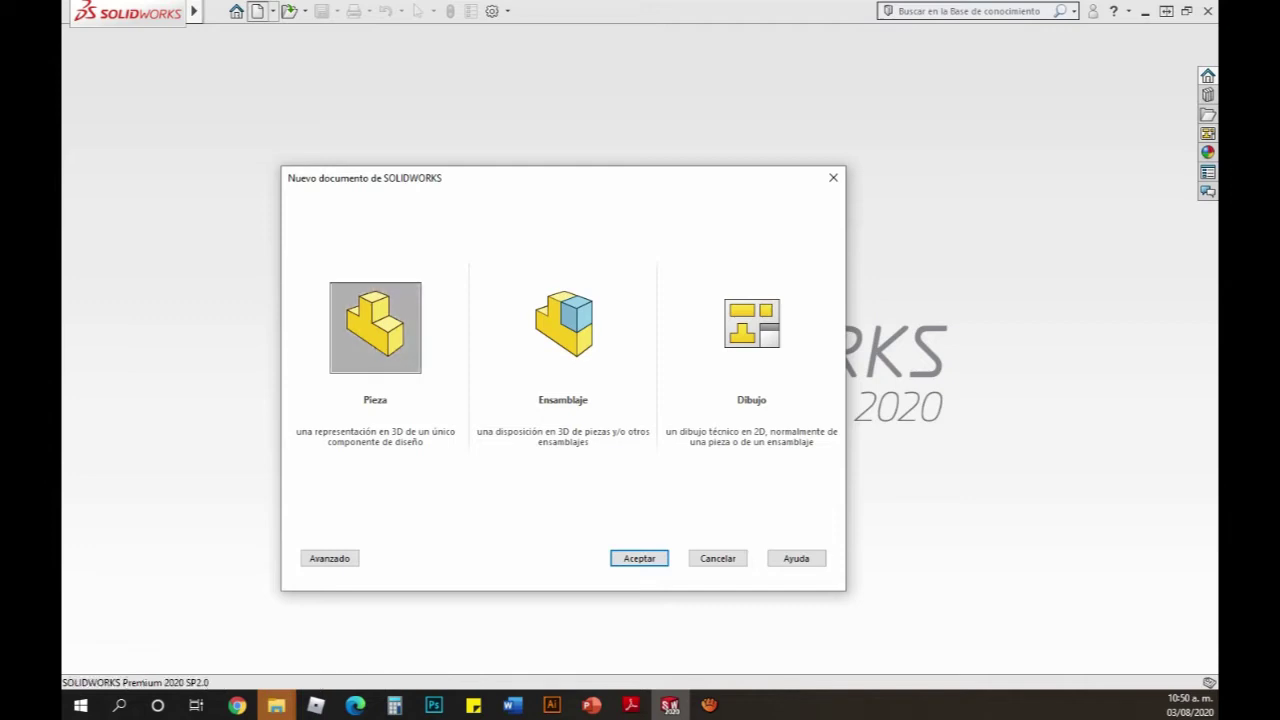
{"action": "key", "text": "Return"}
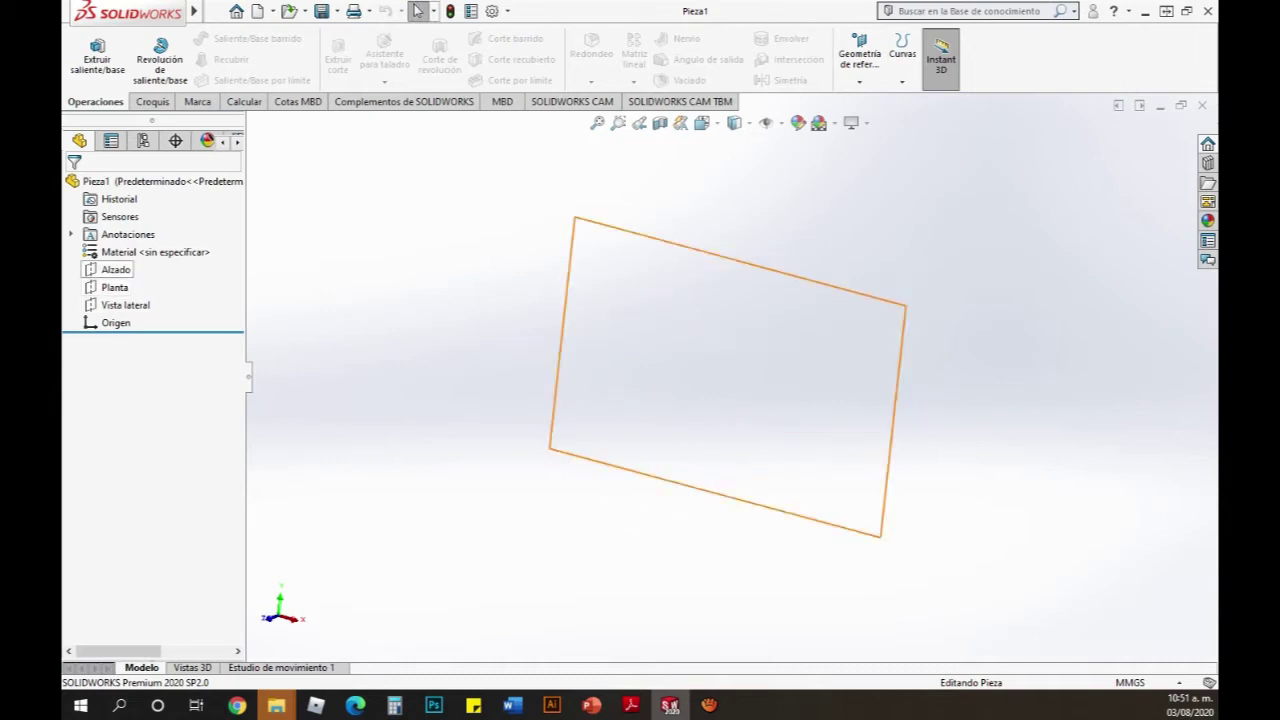
{"action": "left_click", "coordinate": [115, 269]}
{"action": "left_click", "coordinate": [144, 246]}
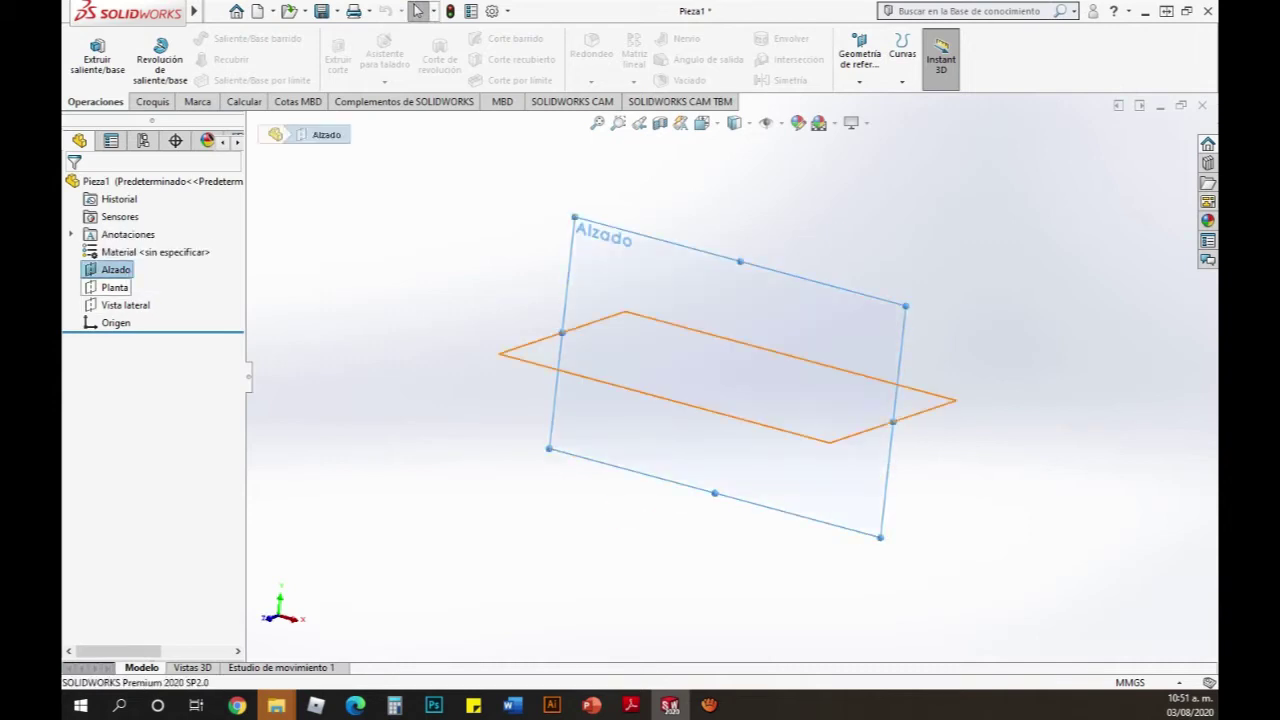
{"action": "left_click", "coordinate": [115, 287]}
{"action": "left_click", "coordinate": [124, 305]}
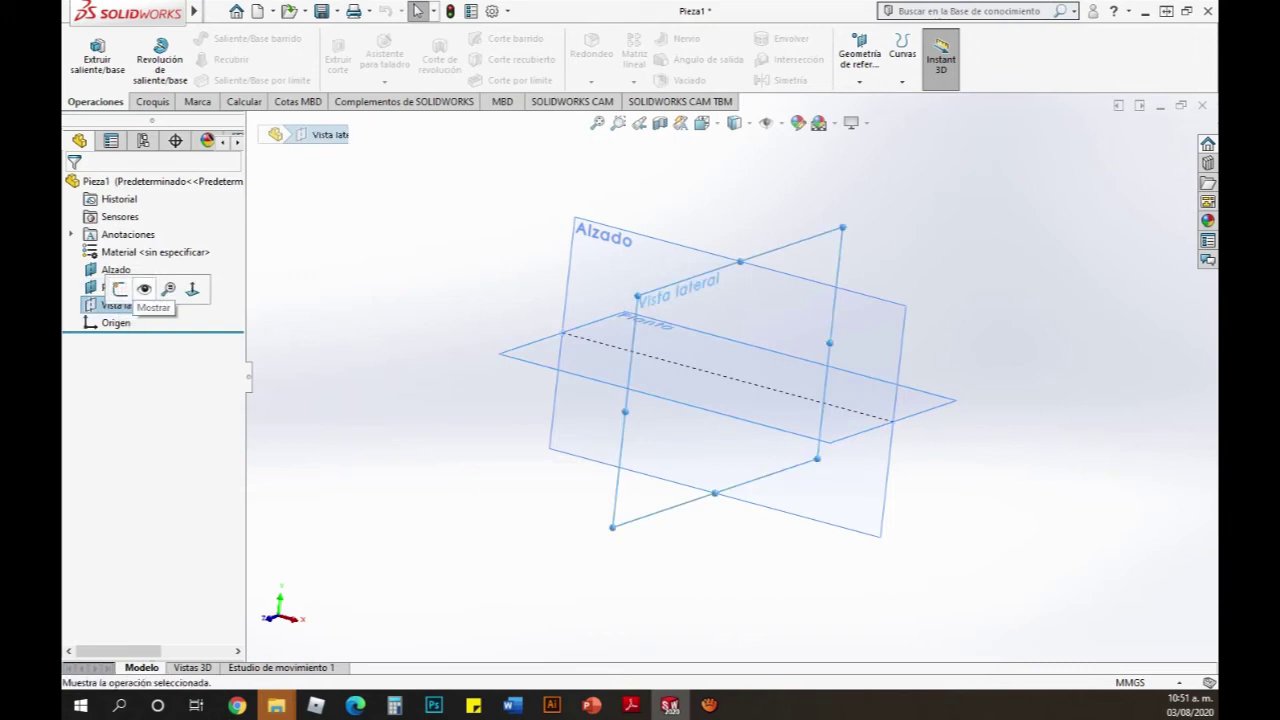
{"action": "key", "text": "Escape"}
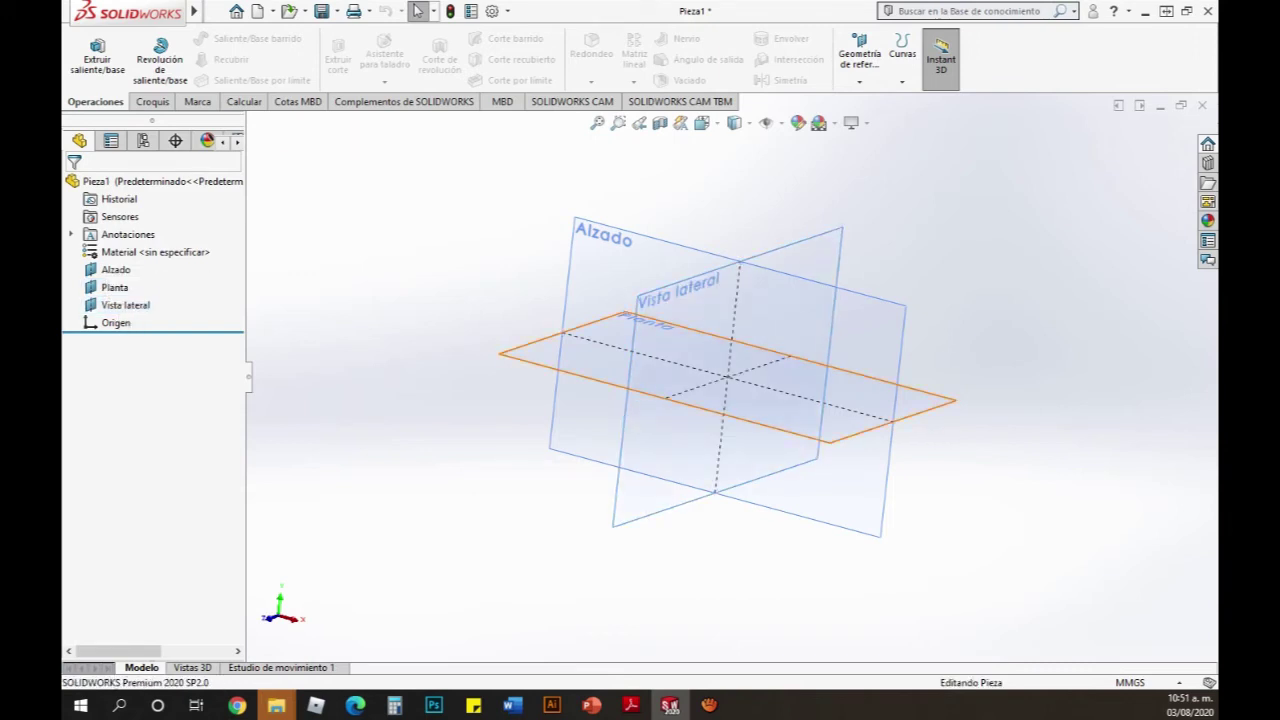
{"action": "left_click", "coordinate": [115, 270]}
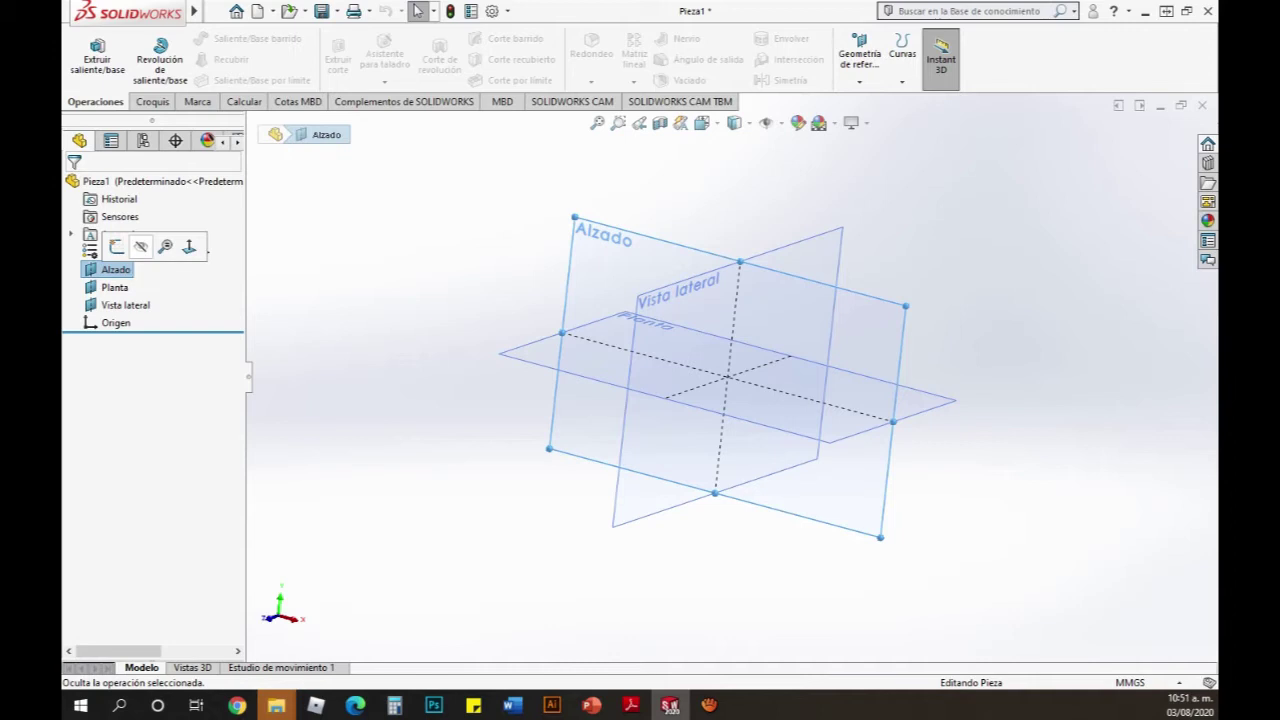
{"action": "left_click", "coordinate": [189, 246]}
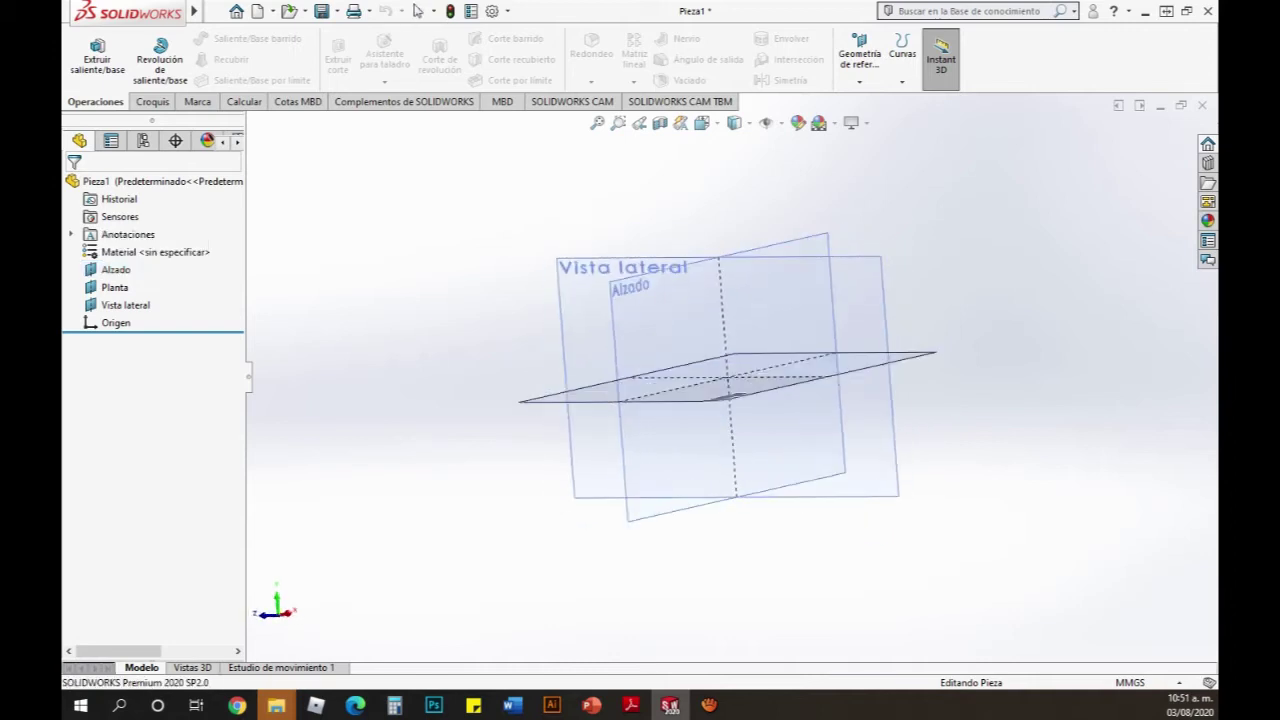
{"action": "mouse_move", "coordinate": [730, 380]}
{"action": "middle_mouse_down"}
{"action": "mouse_move", "coordinate": [760, 370]}
{"action": "mouse_move", "coordinate": [735, 380]}
{"action": "middle_mouse_up"}
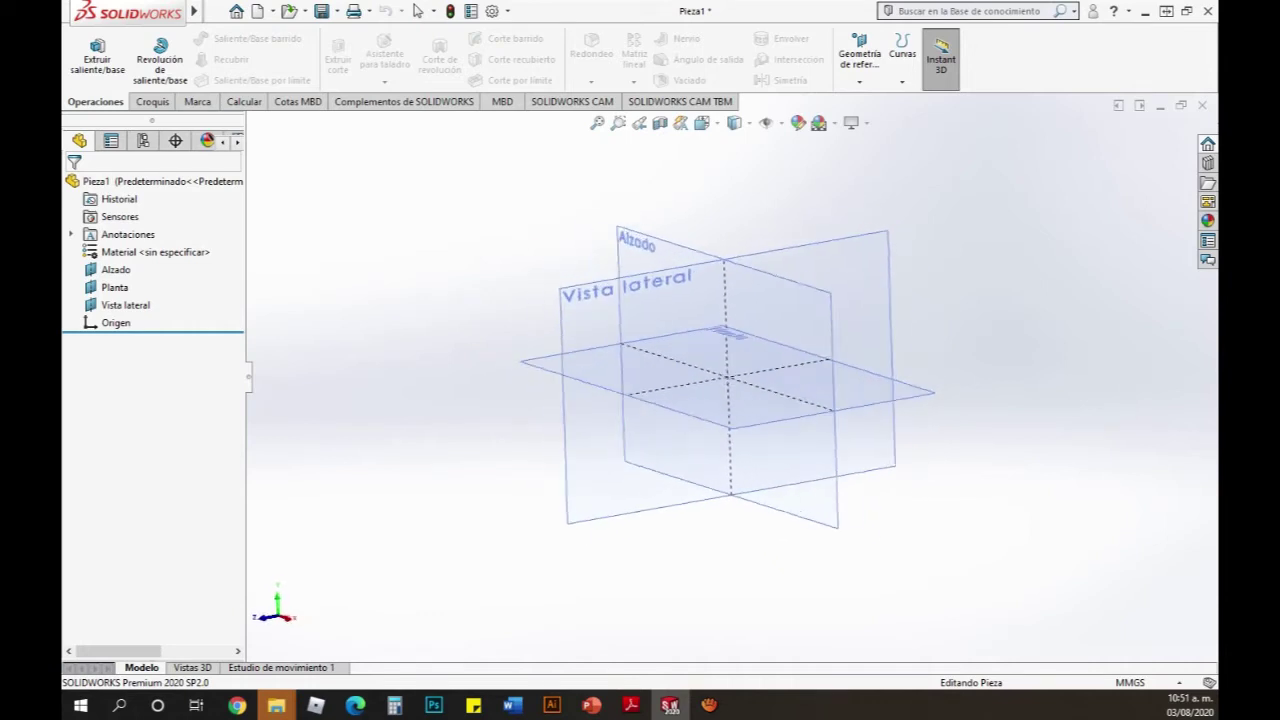
{"action": "middle_click_drag", "start_coordinate": [740, 265], "coordinate": [740, 320]}
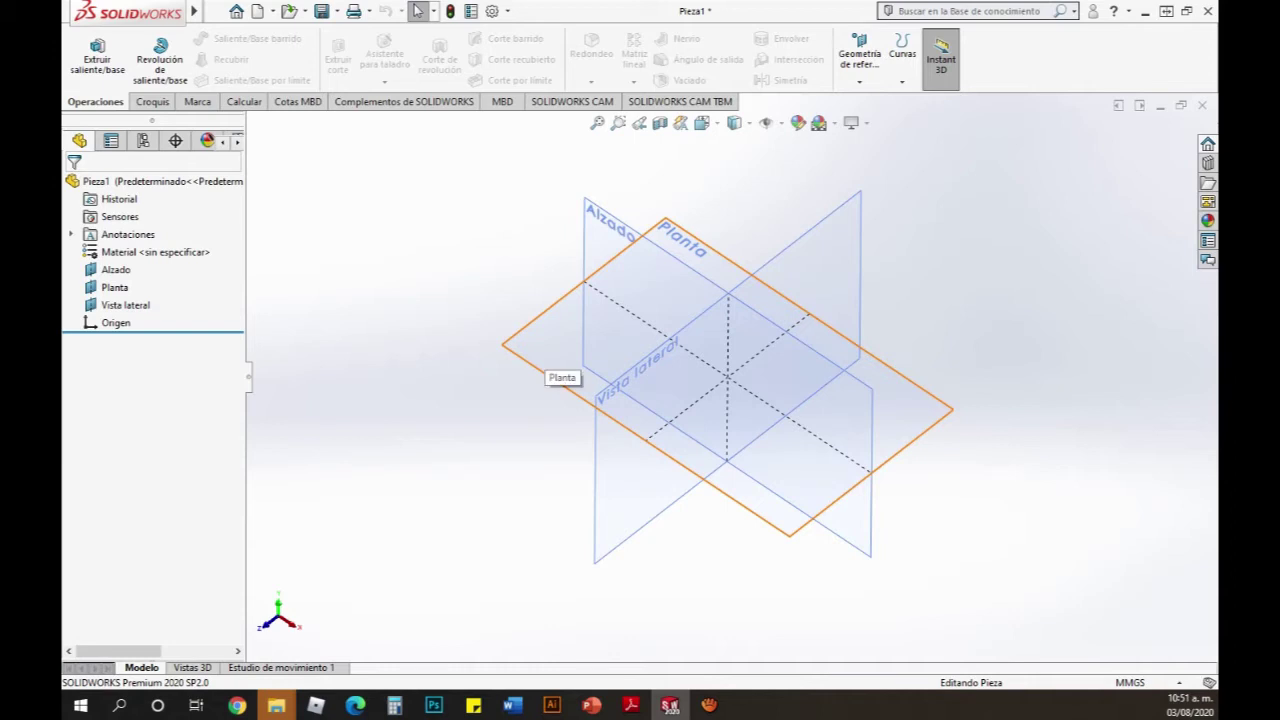
{"action": "middle_click_drag", "start_coordinate": [548, 365], "coordinate": [620, 345]}
{"action": "mouse_move", "coordinate": [680, 400]}
{"action": "middle_mouse_down"}
{"action": "mouse_move", "coordinate": [720, 360]}
{"action": "mouse_move", "coordinate": [745, 372]}
{"action": "mouse_move", "coordinate": [722, 377]}
{"action": "middle_mouse_up"}
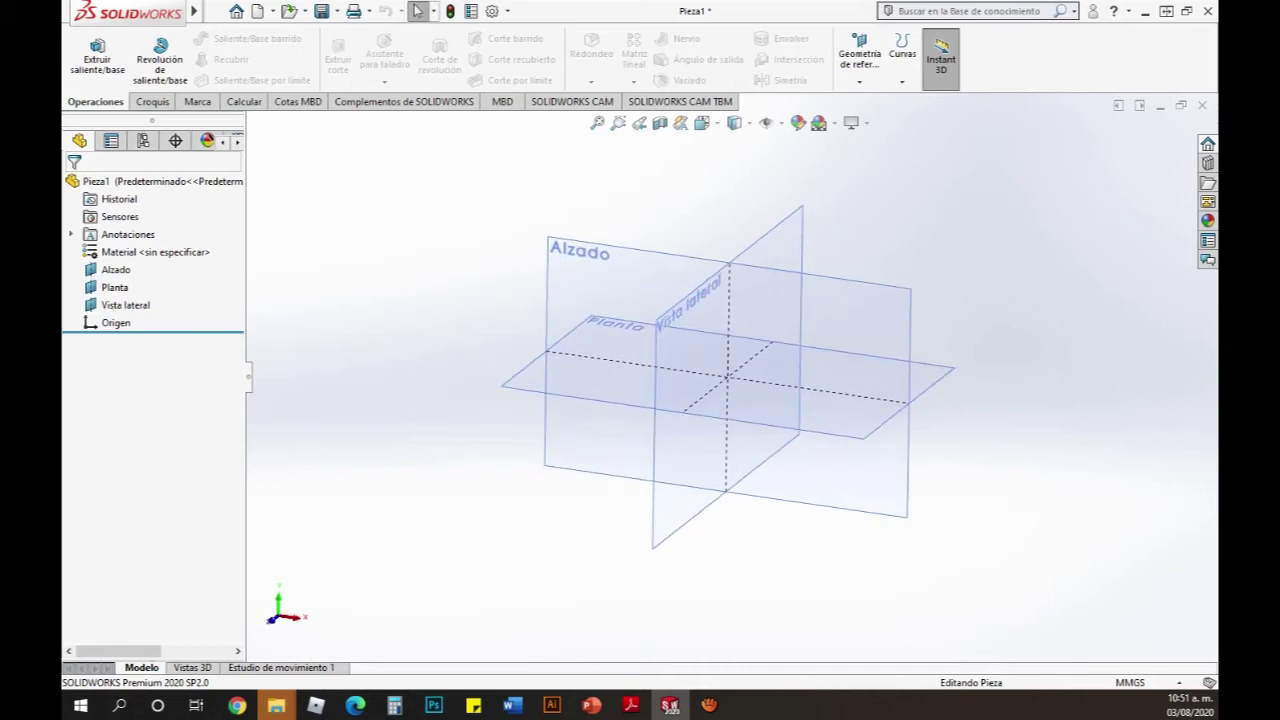
{"action": "left_click", "coordinate": [125, 305]}
{"action": "left_click", "coordinate": [152, 283]}
{"action": "left_click", "coordinate": [115, 287]}
{"action": "left_click", "coordinate": [152, 265]}
{"action": "left_click", "coordinate": [115, 269]}
{"action": "left_click", "coordinate": [152, 247]}
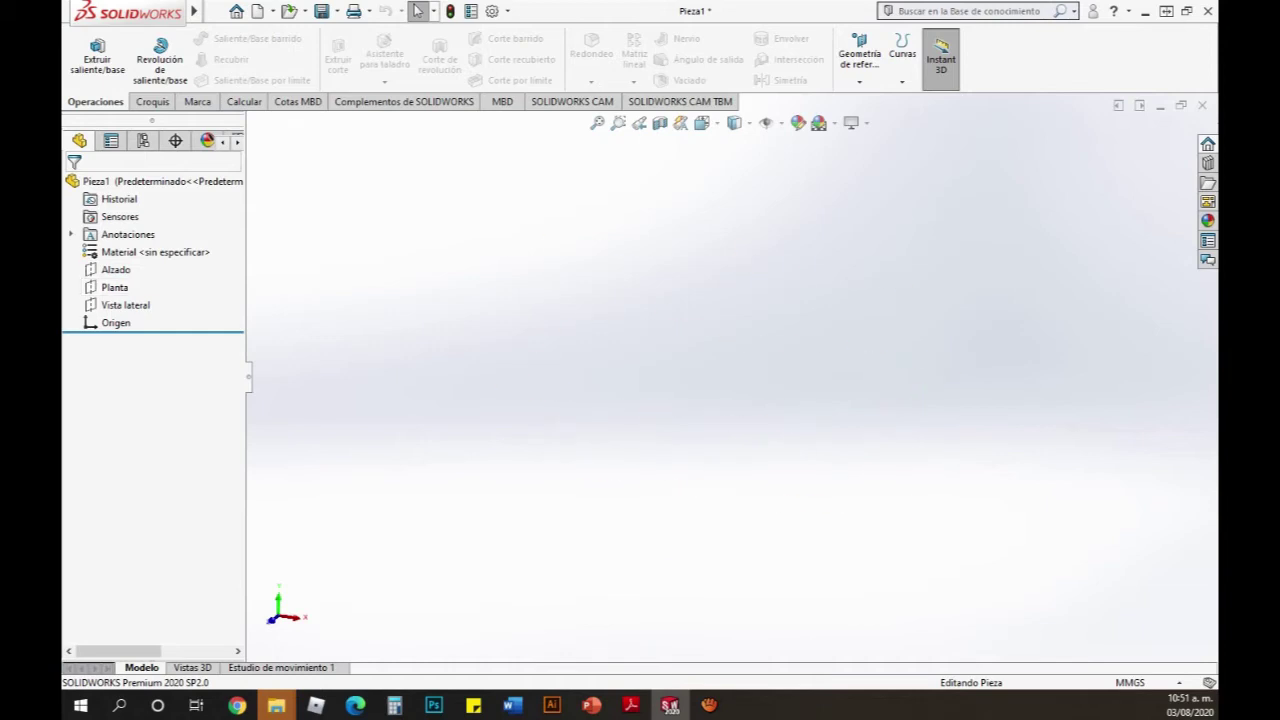
Set an isometric view, add the Superficies tab to the CommandManager, and bring back the flange drawing
{"action": "key", "text": "ctrl+7"}
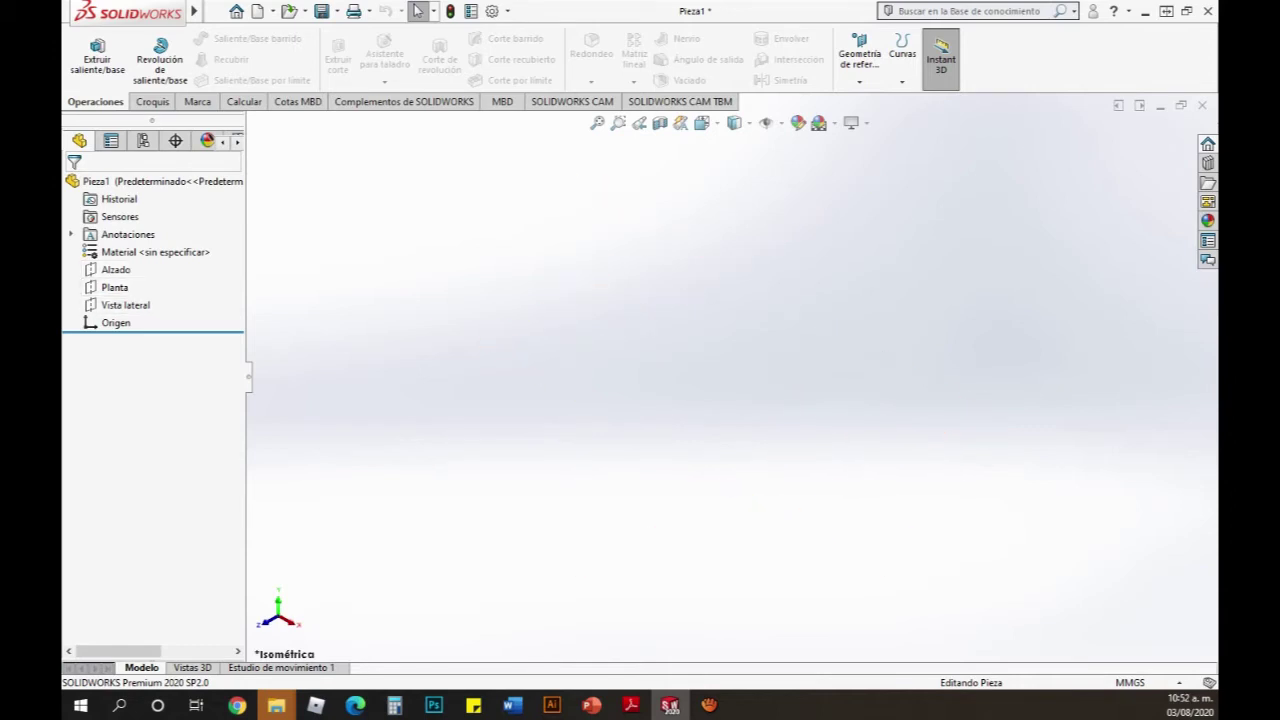
{"action": "left_click", "coordinate": [152, 101]}
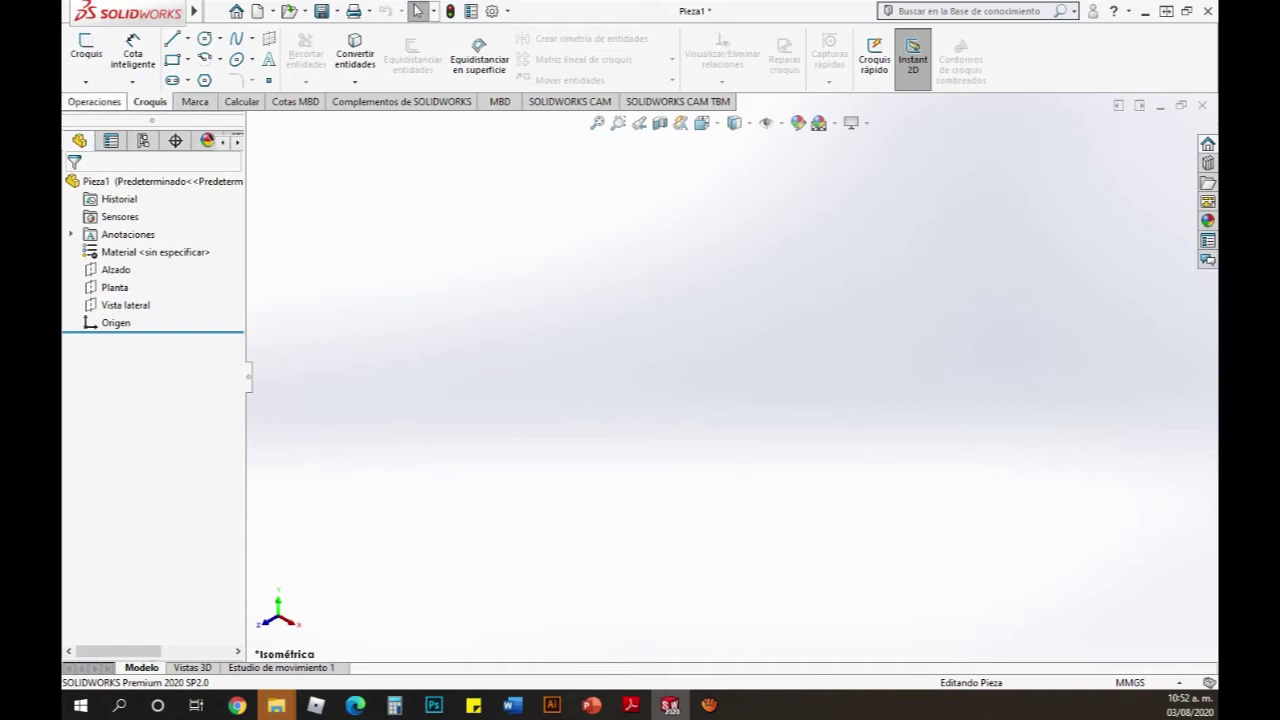
{"action": "right_click", "coordinate": [346, 102]}
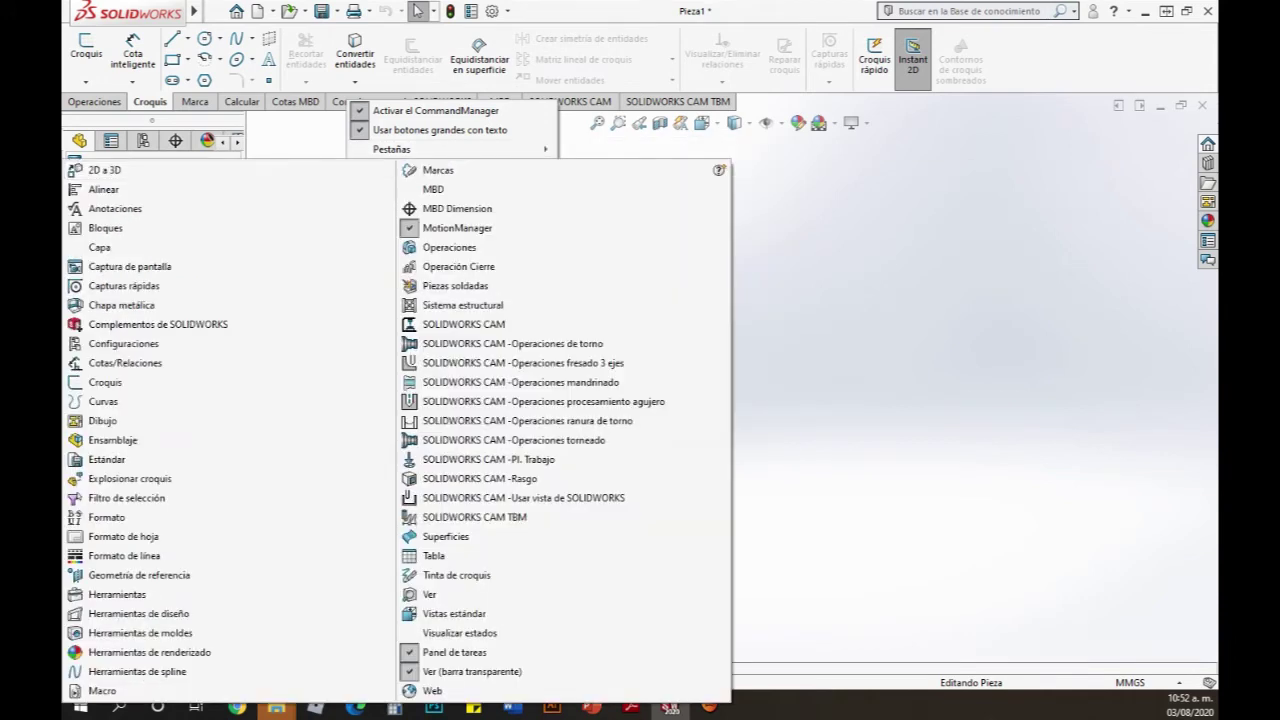
{"action": "mouse_move", "coordinate": [392, 149]}
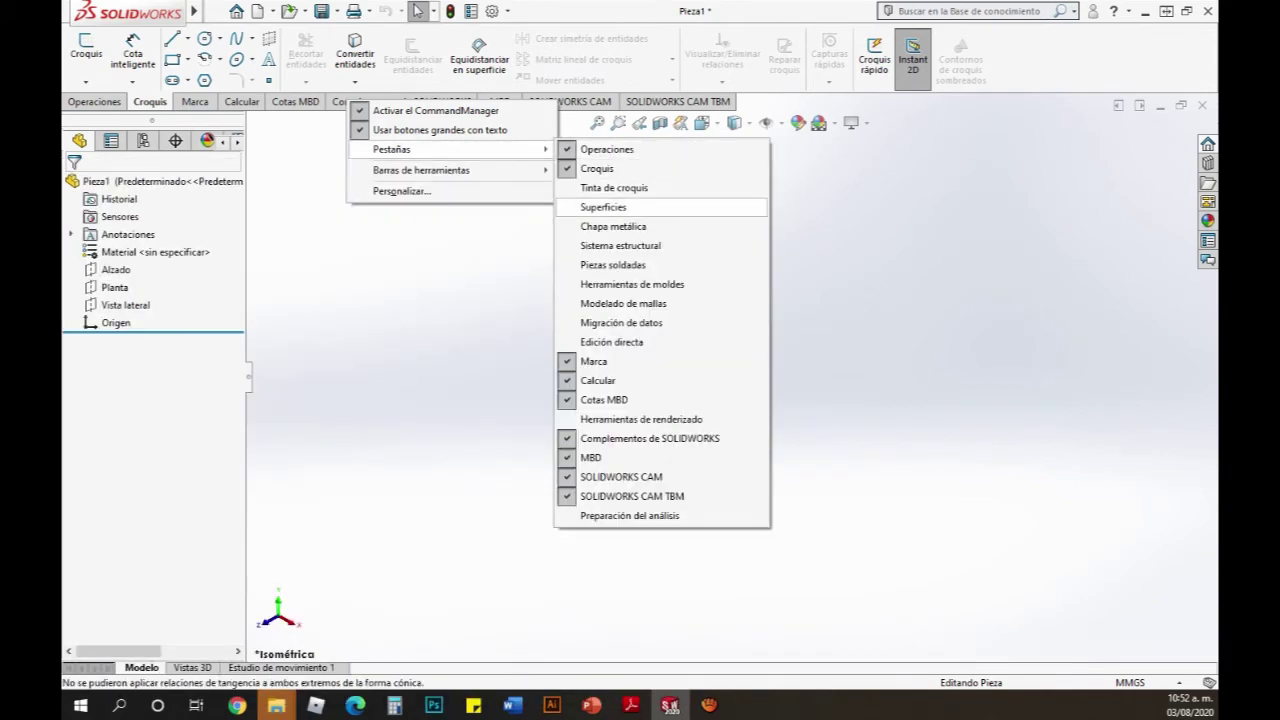
{"action": "left_click", "coordinate": [603, 207]}
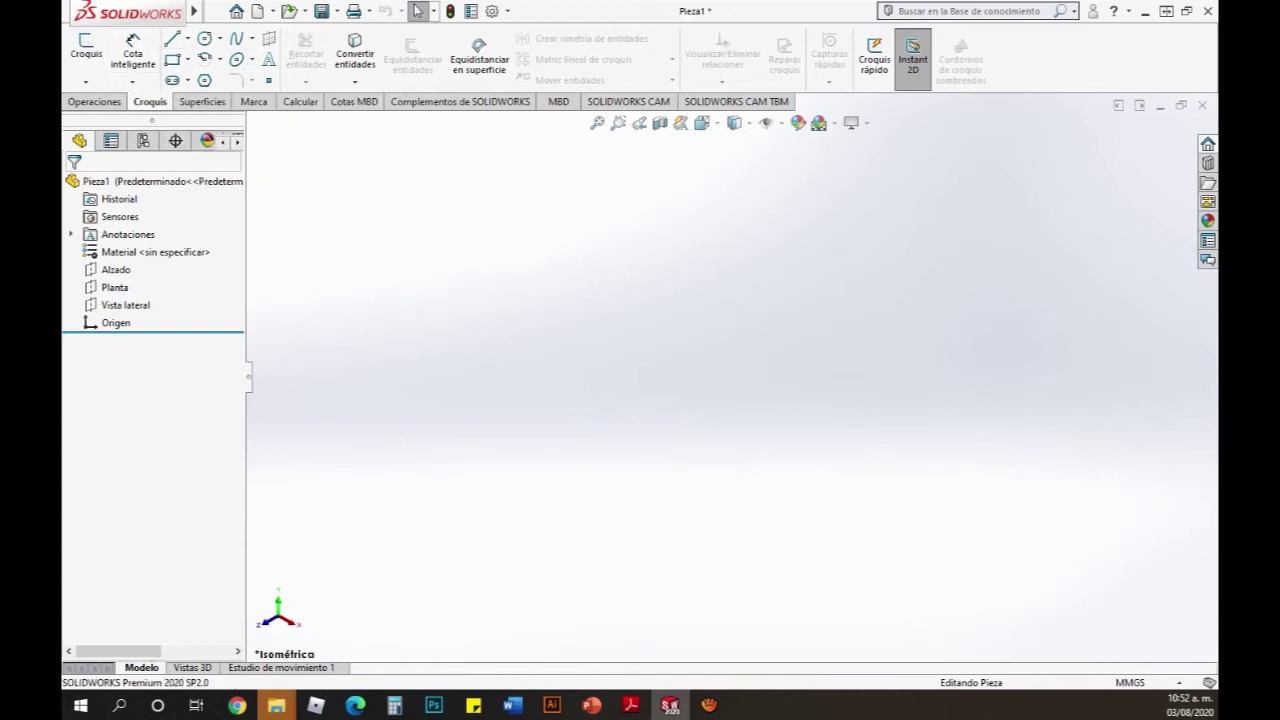
{"action": "left_click", "coordinate": [95, 101]}
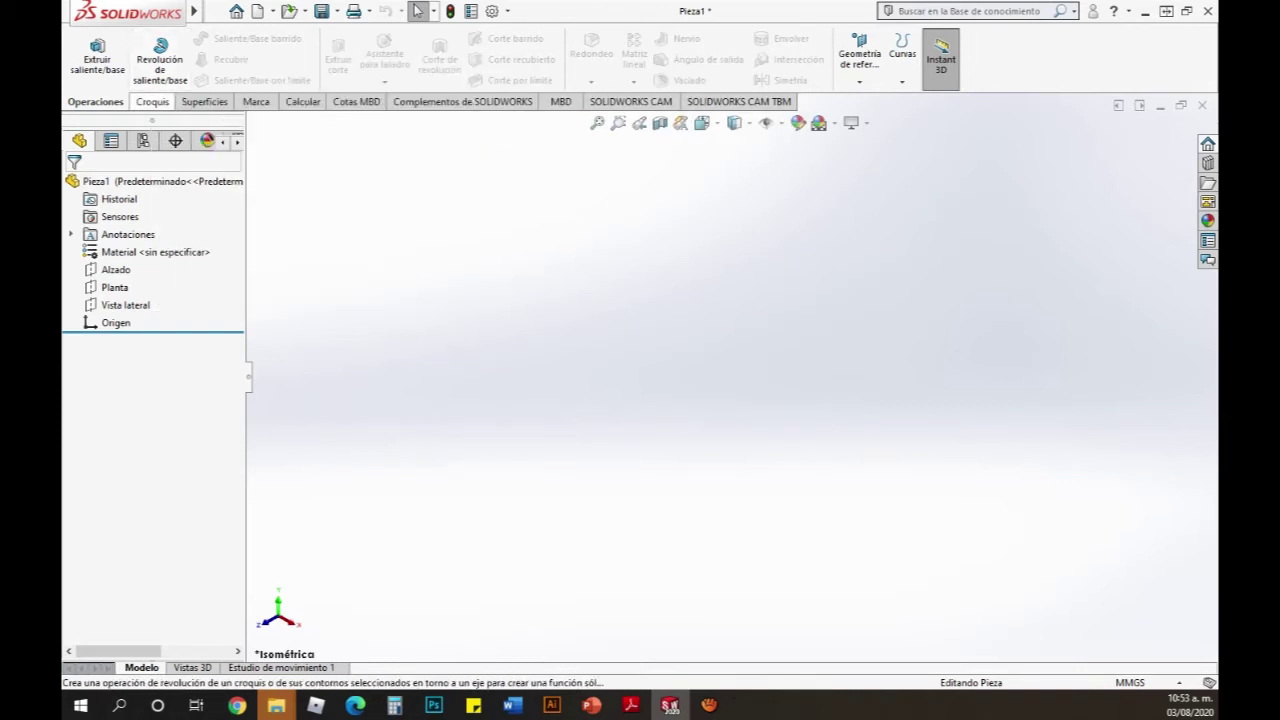
{"action": "left_click", "coordinate": [152, 101]}
{"action": "key", "text": "alt+Tab"}
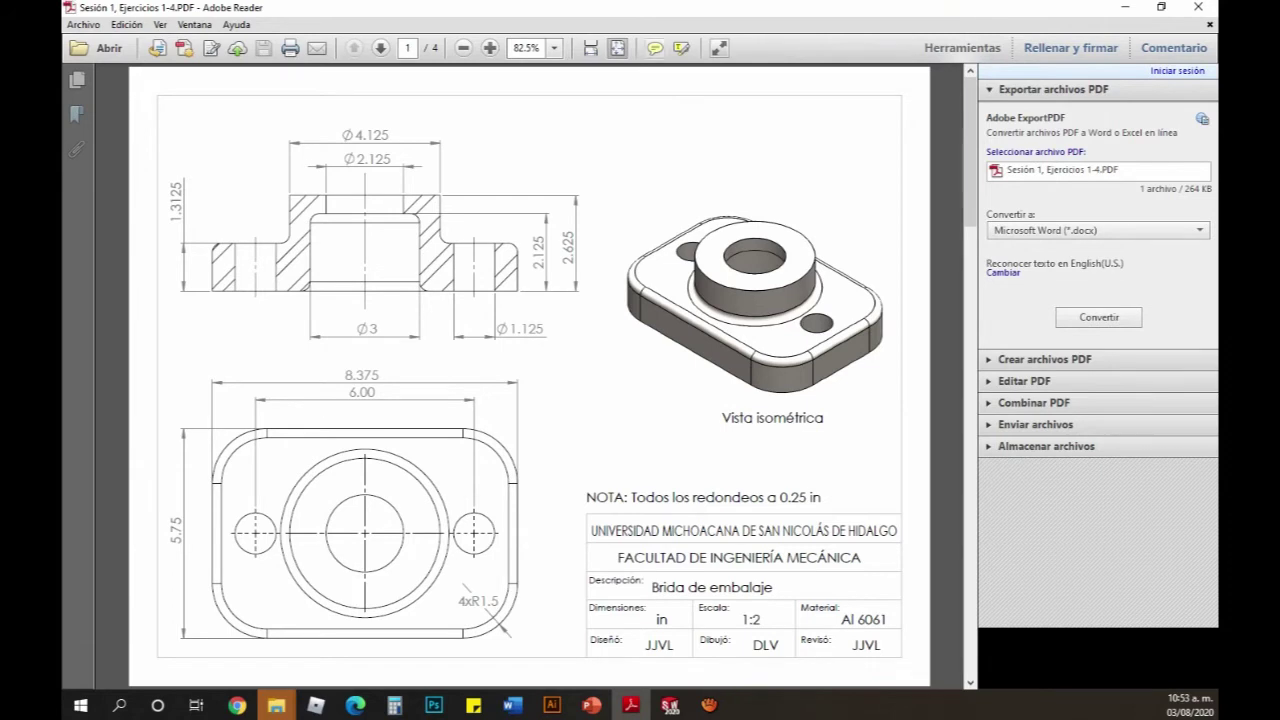
{"action": "key", "text": "alt+Tab"}
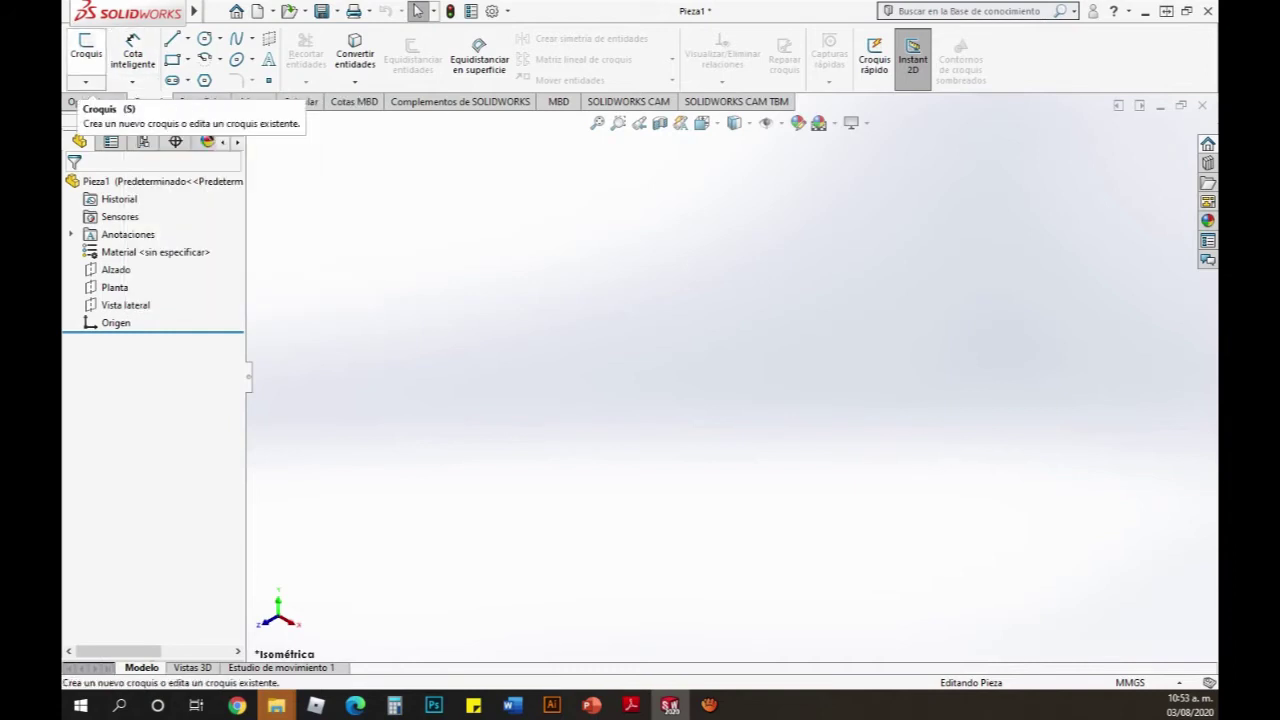
Start sketch Croquis1 on the Planta plane
{"action": "left_click", "coordinate": [86, 55]}
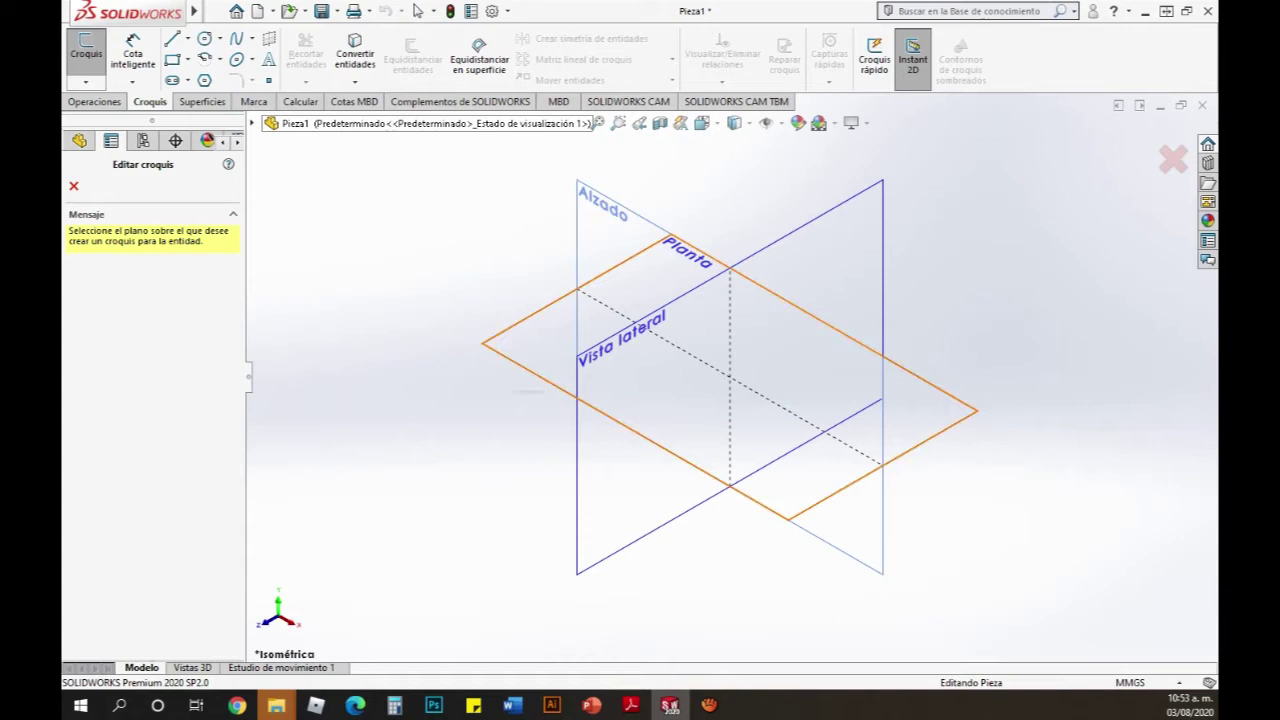
{"action": "left_click", "coordinate": [507, 357]}
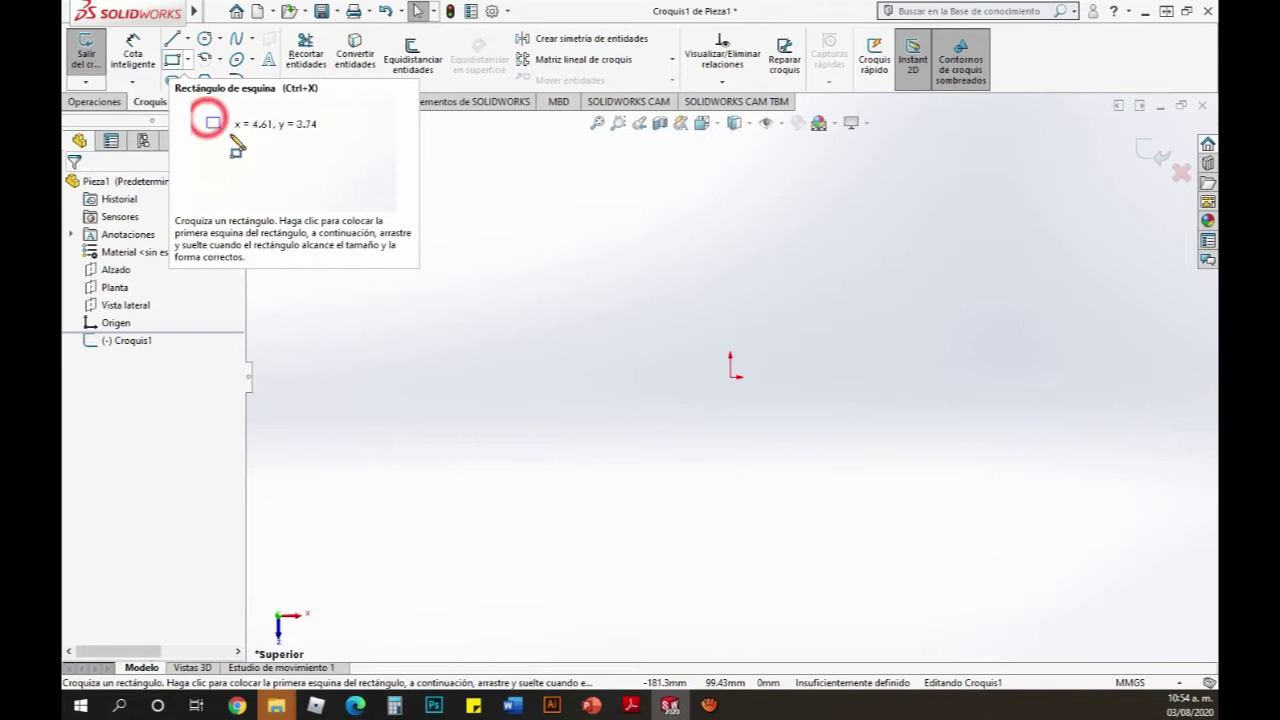
{"action": "left_click", "coordinate": [187, 61]}
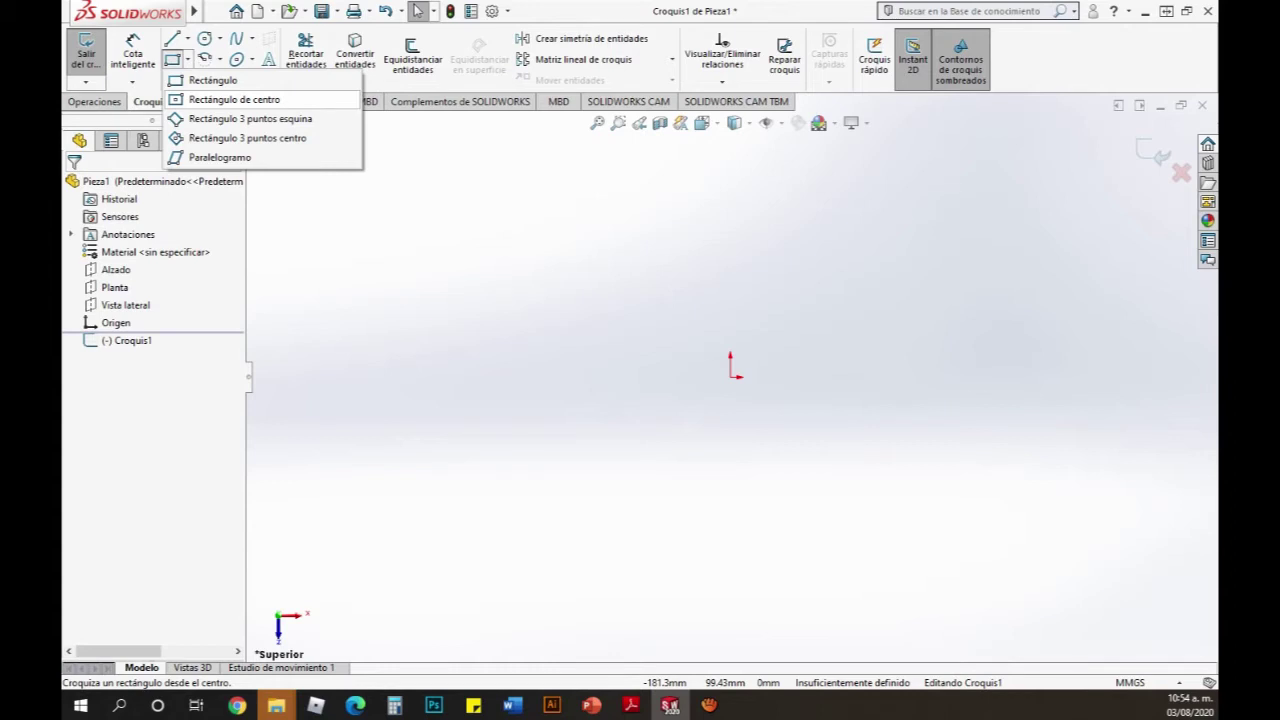
Draw a center rectangle anchored at the origin, then recheck the flange drawing
{"action": "left_click", "coordinate": [230, 99]}
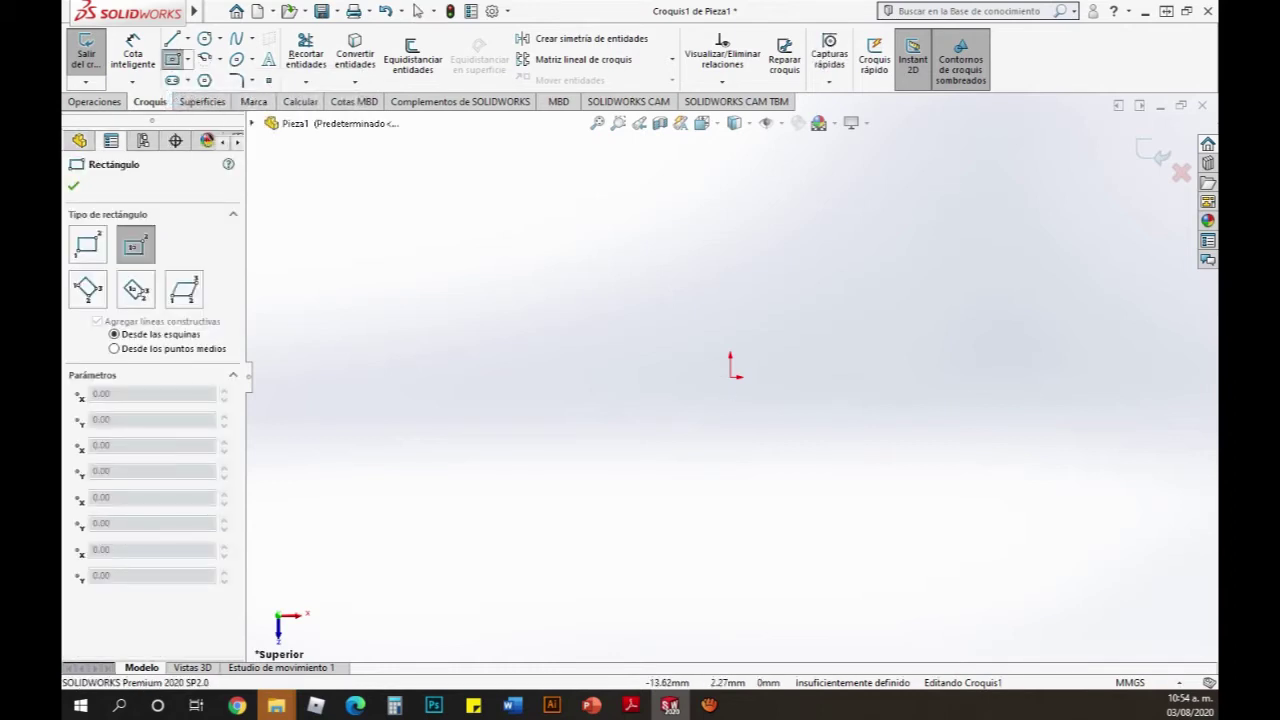
{"action": "left_click", "coordinate": [731, 377]}
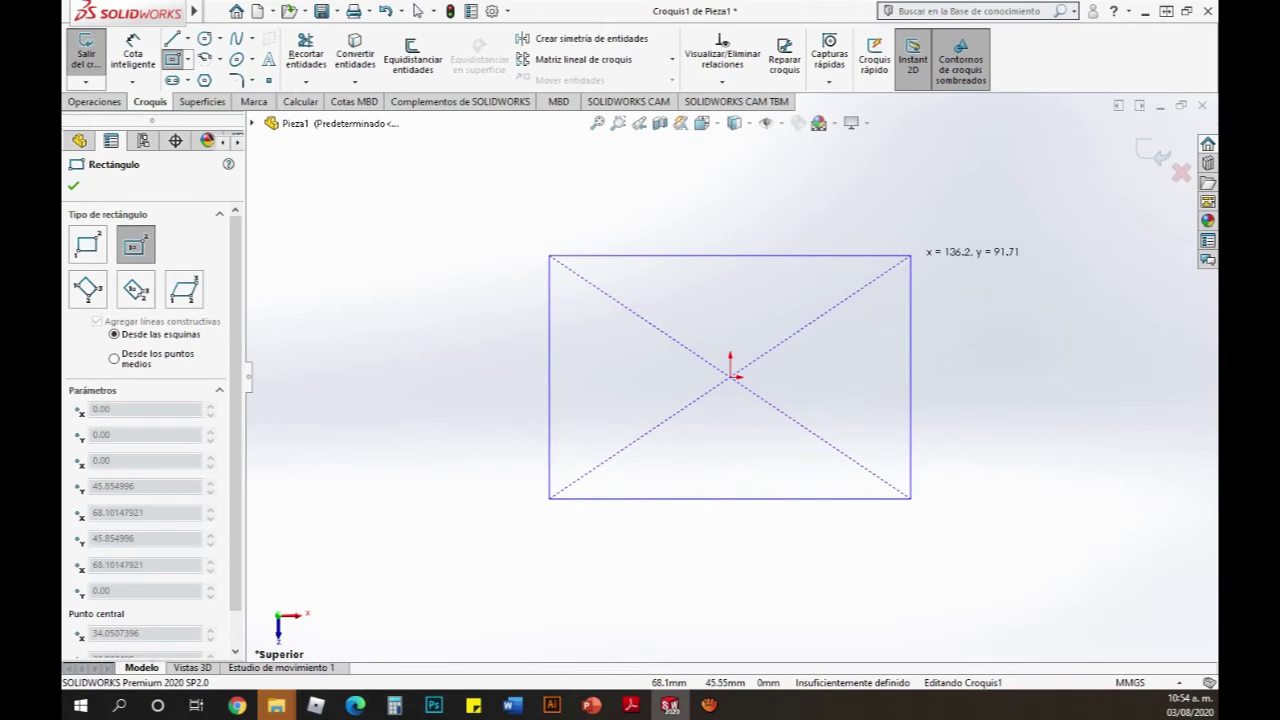
{"action": "left_click", "coordinate": [913, 255]}
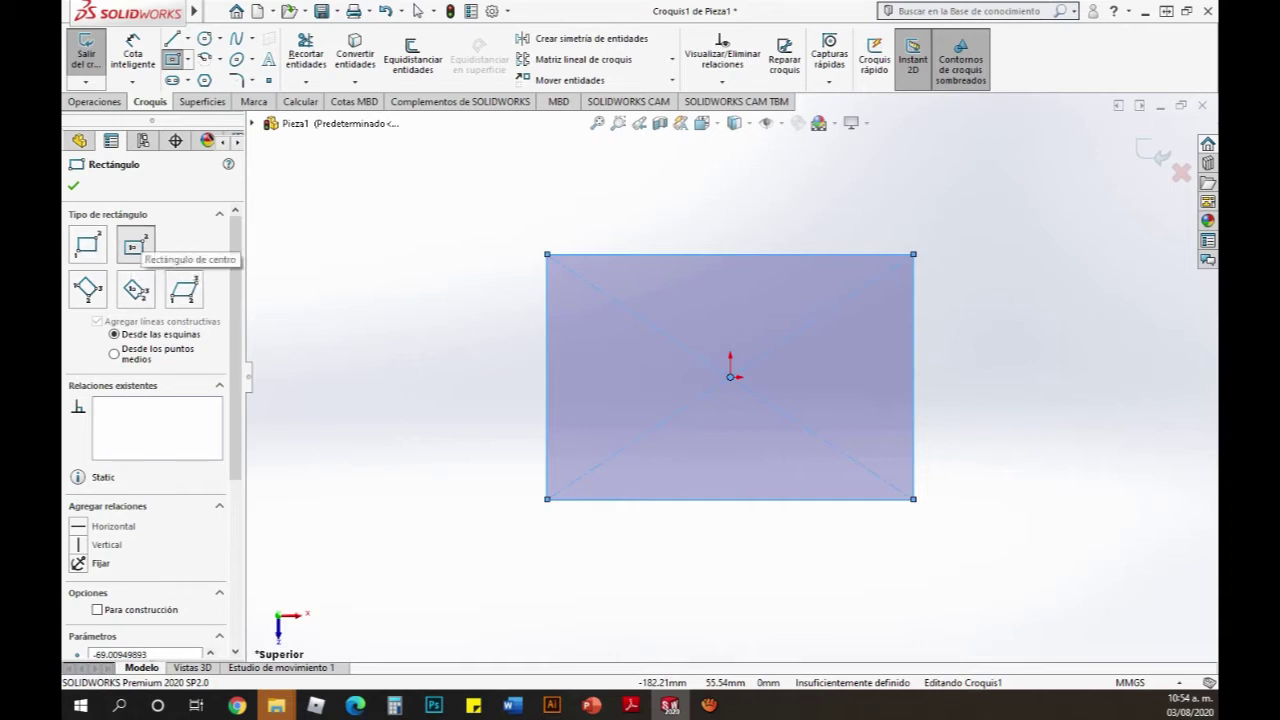
{"action": "left_click", "coordinate": [135, 245]}
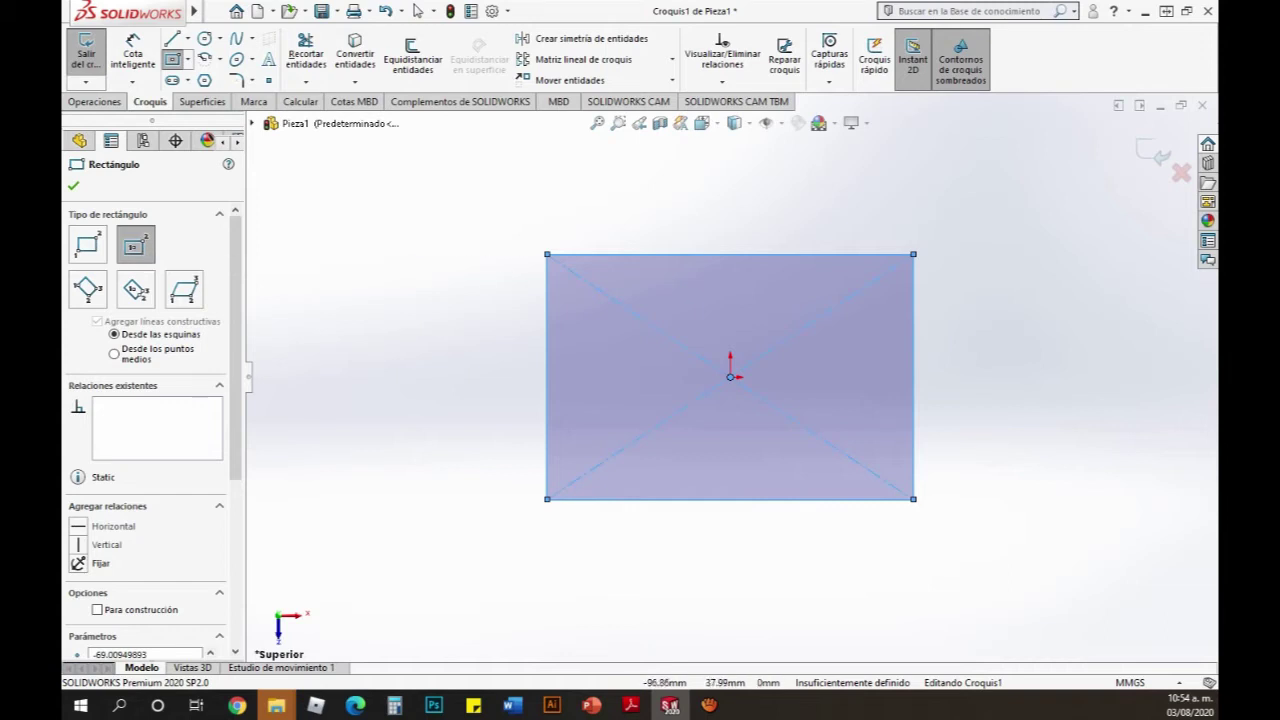
{"action": "key", "text": "Escape"}
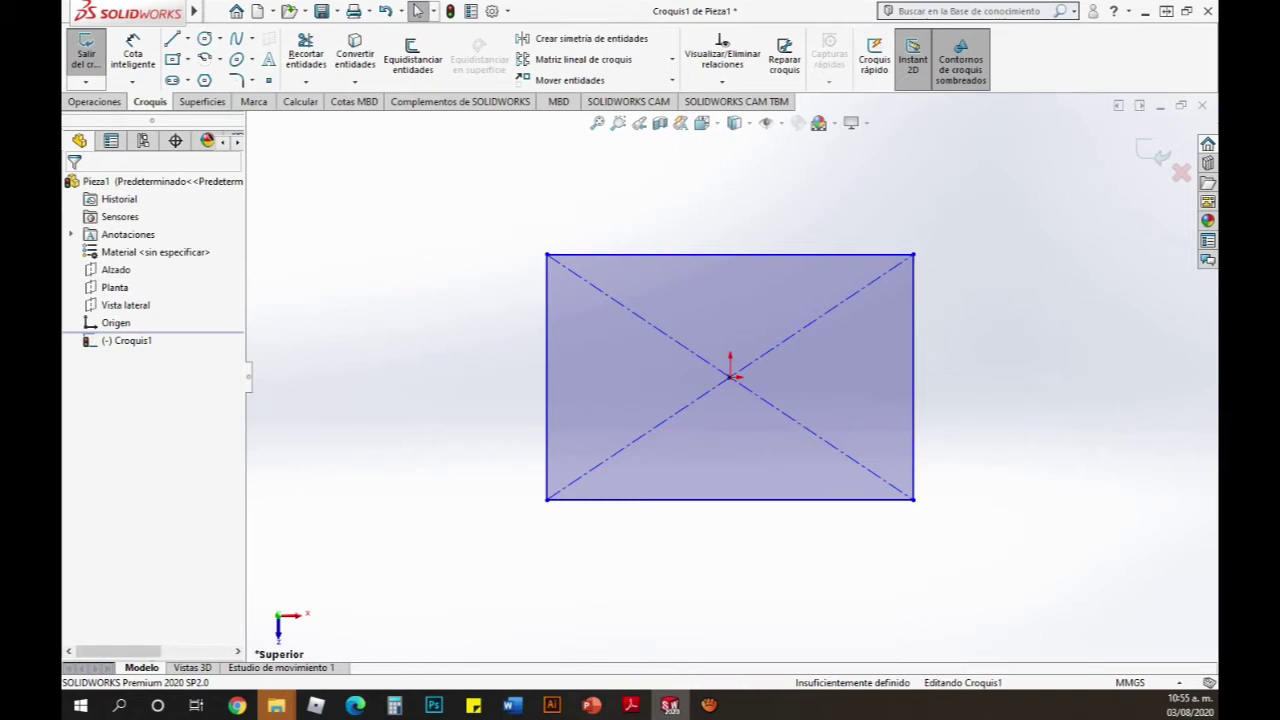
{"action": "key", "text": "alt+Tab"}
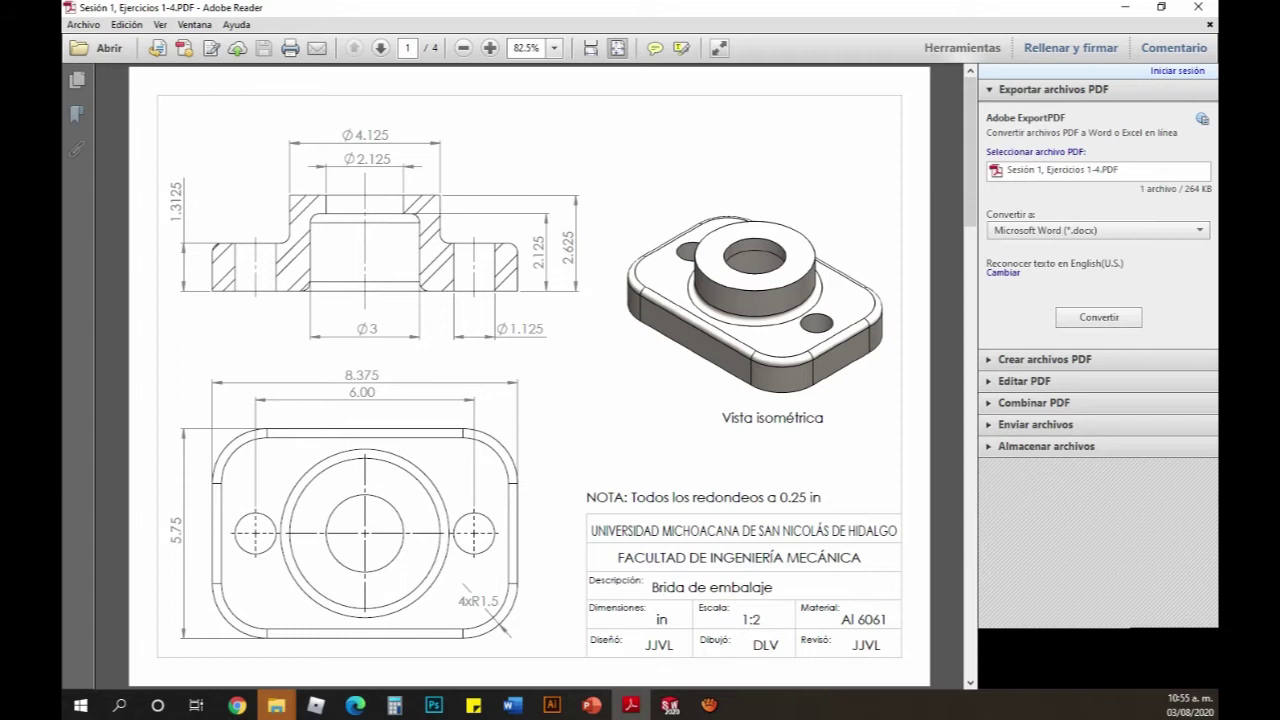
{"action": "key", "text": "alt+Tab"}
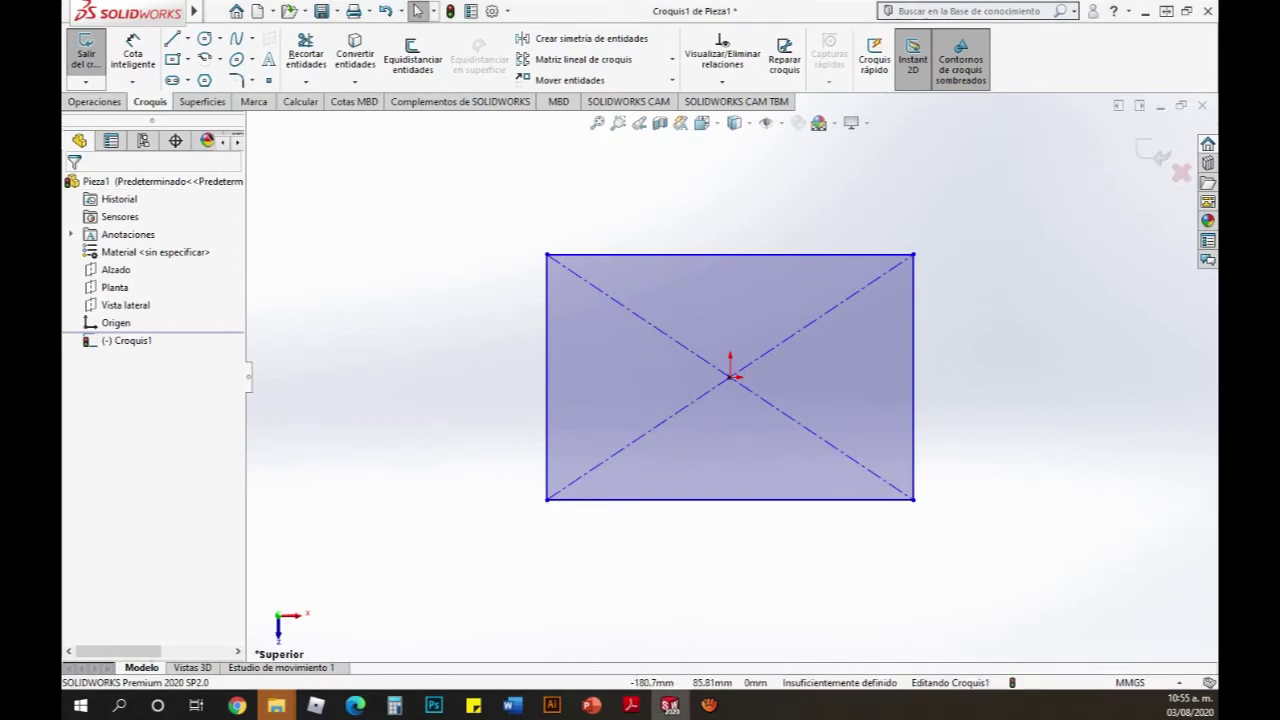
Dimension the rectangle's top edge 8.375 in and left edge 5.75 in
{"action": "left_click", "coordinate": [132, 52]}
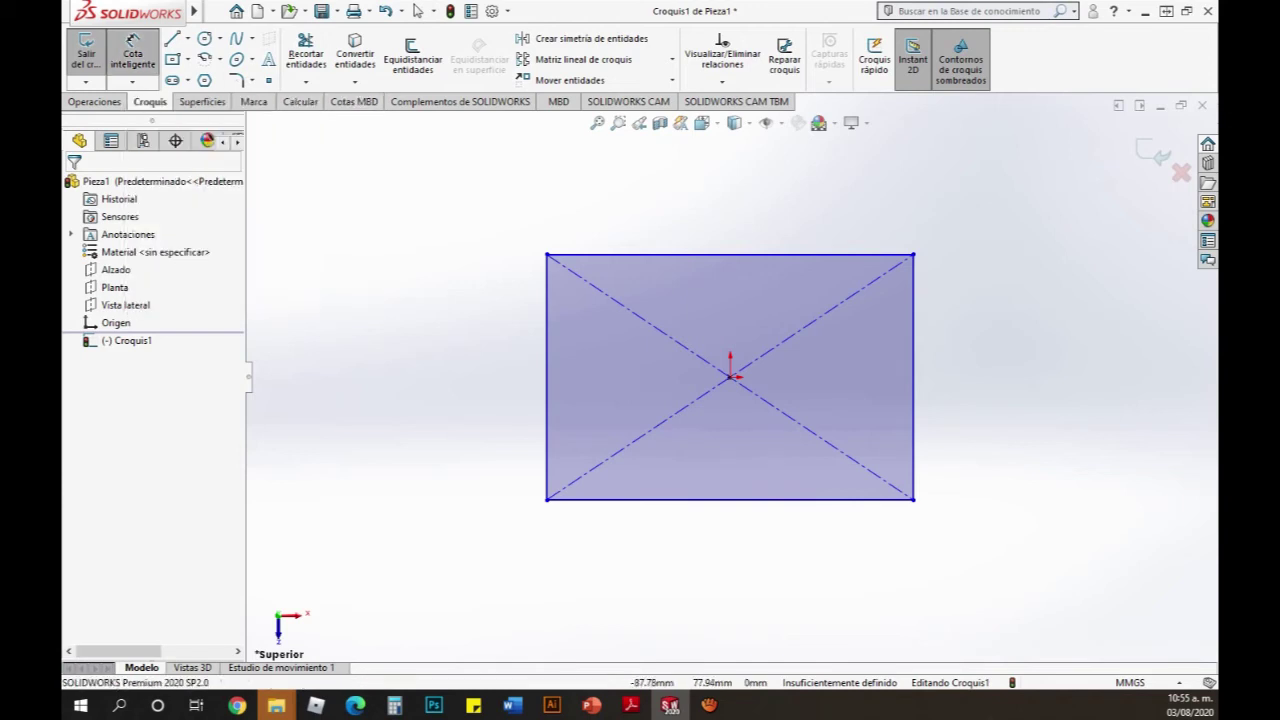
{"action": "left_click", "coordinate": [690, 255]}
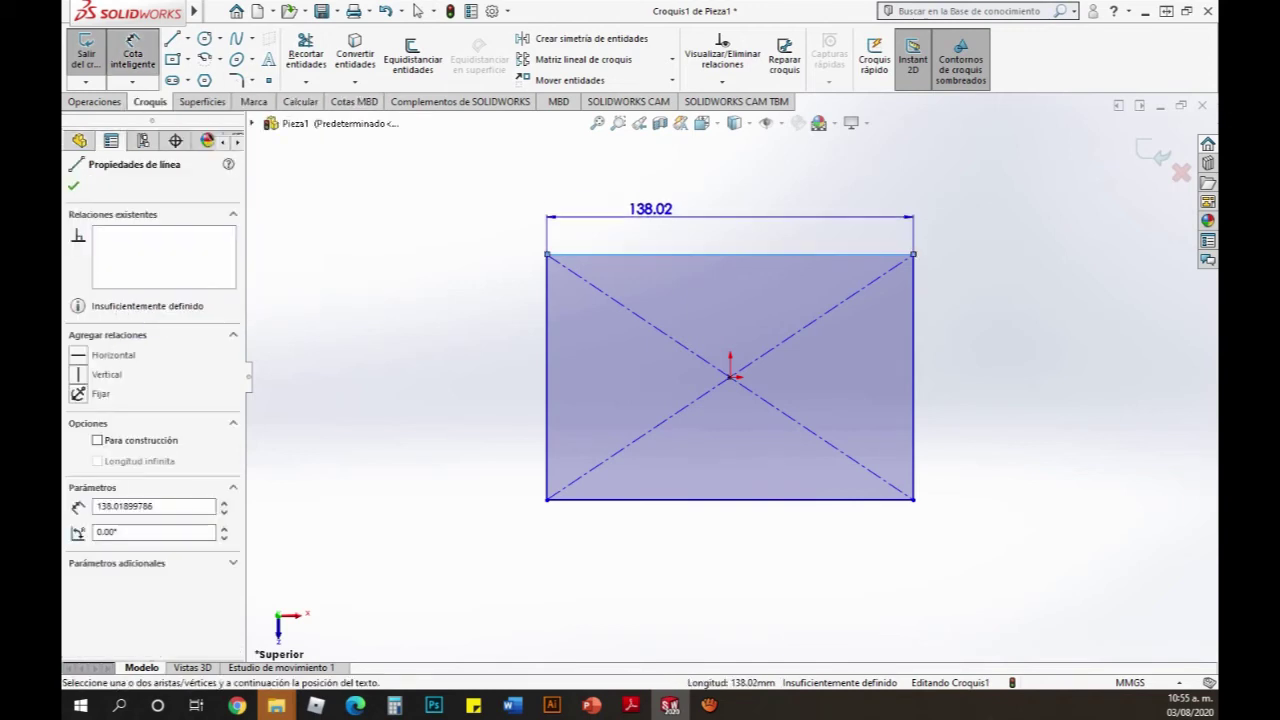
{"action": "left_click", "coordinate": [673, 200]}
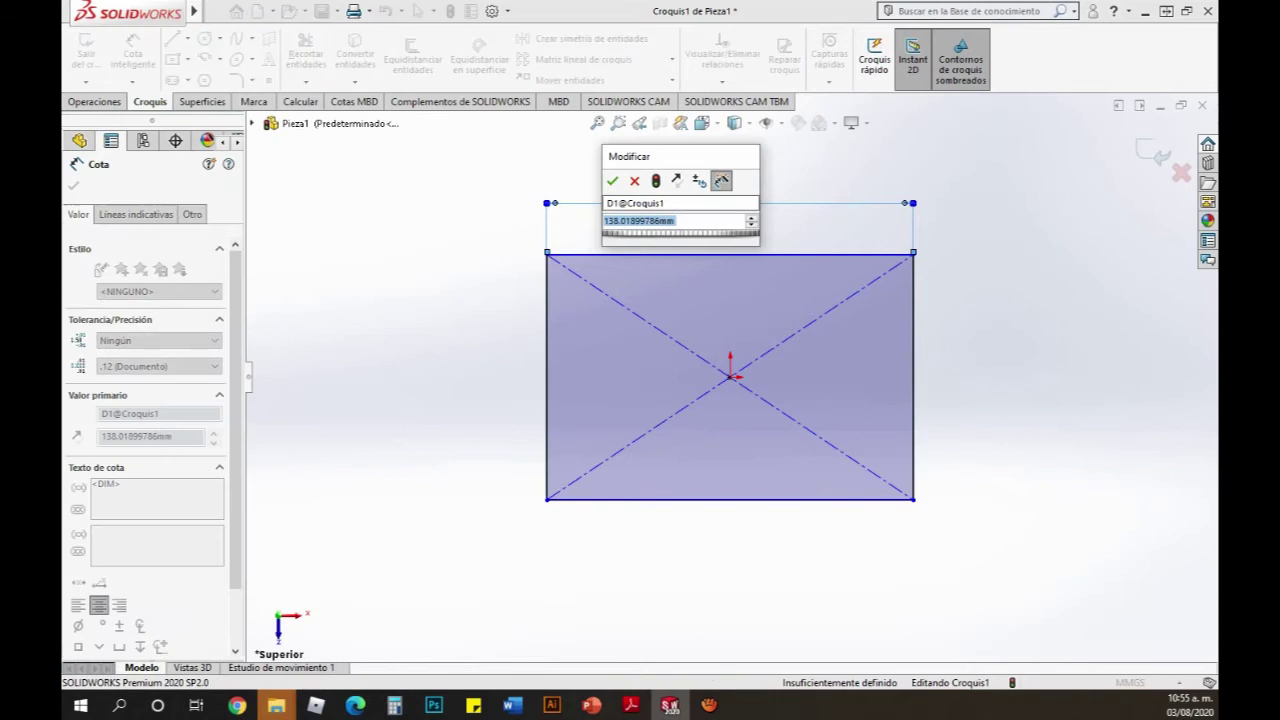
{"action": "type", "text": "8.375"}
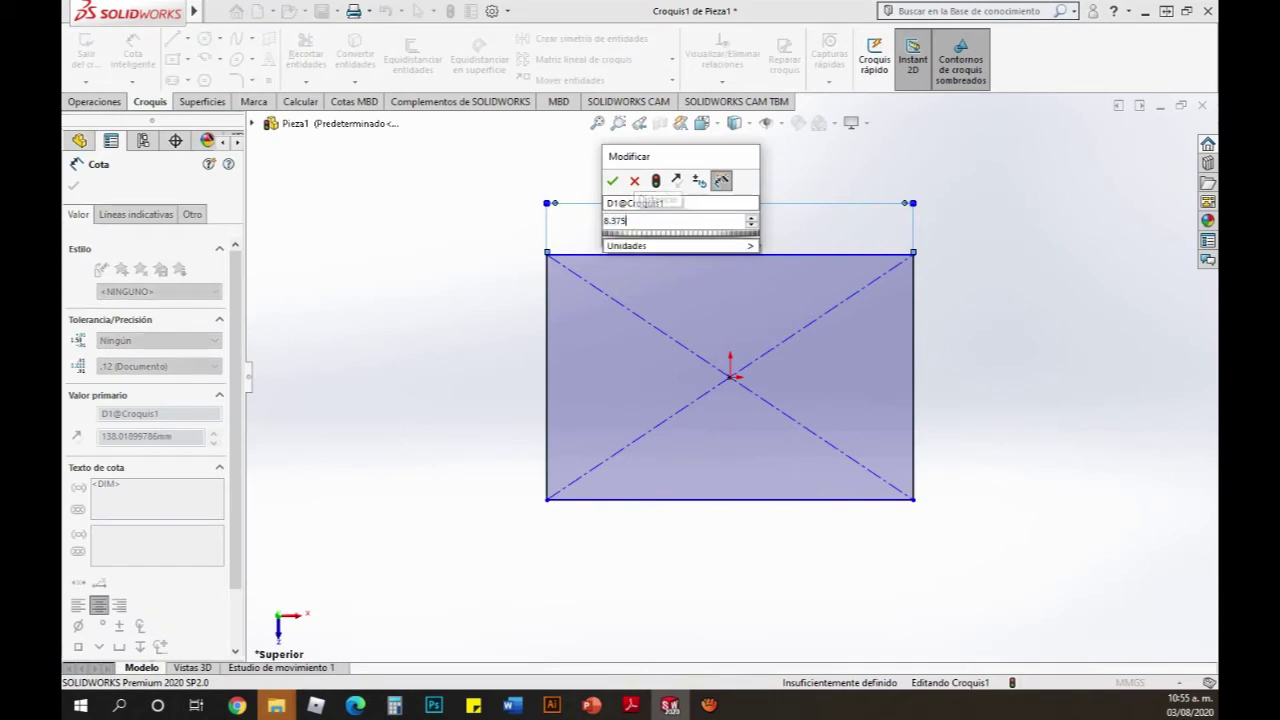
{"action": "type", "text": "in"}
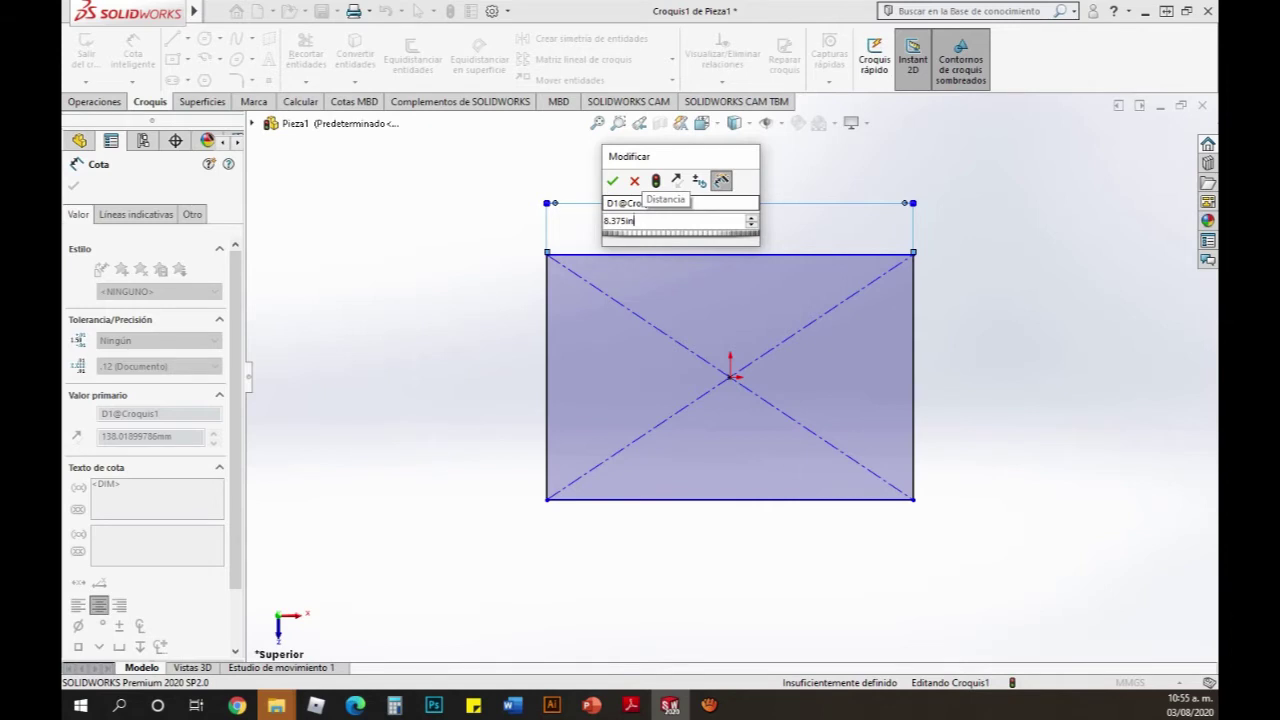
{"action": "key", "text": "Return"}
{"action": "key", "text": "Escape"}
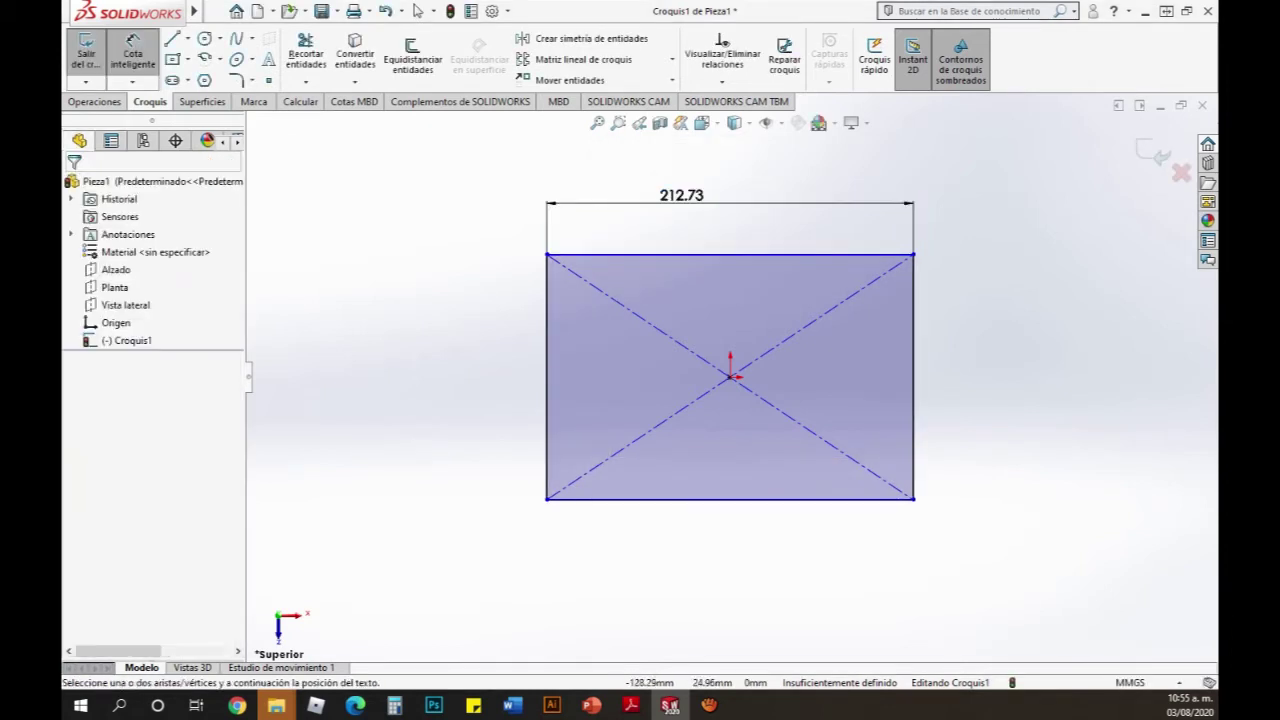
{"action": "left_click", "coordinate": [547, 380]}
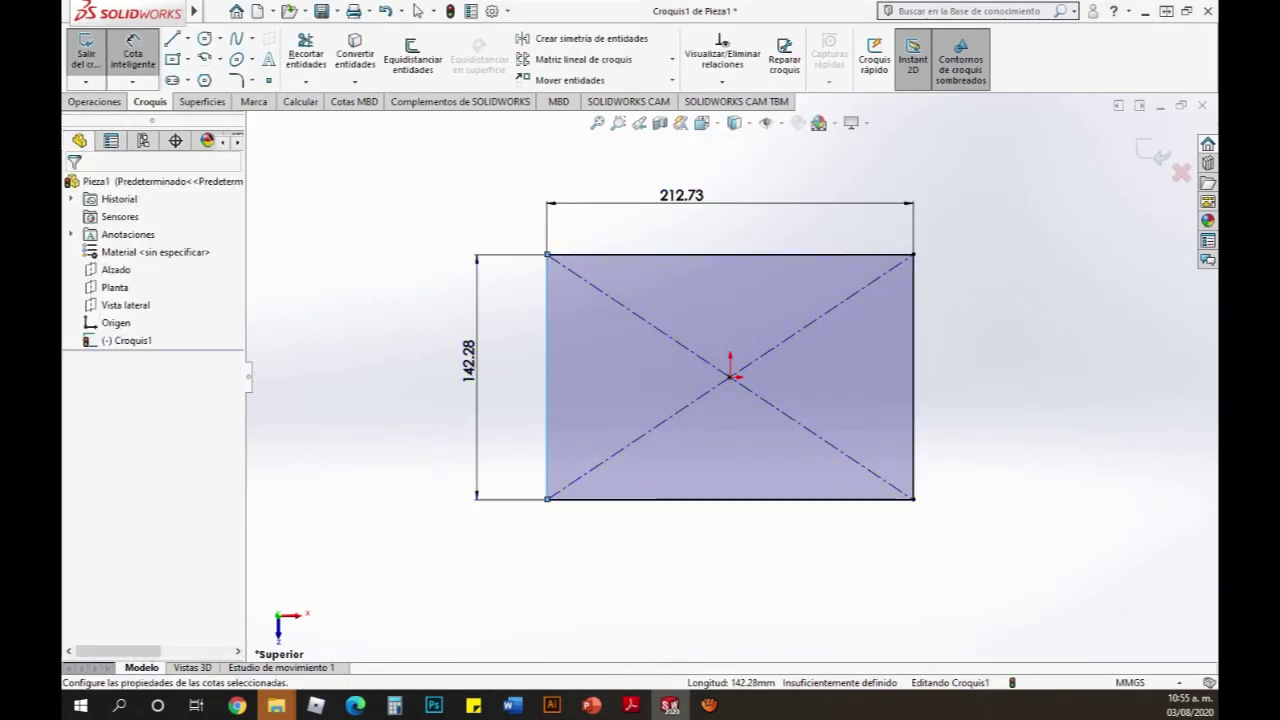
{"action": "left_click", "coordinate": [470, 365]}
{"action": "type", "text": "5.75in"}
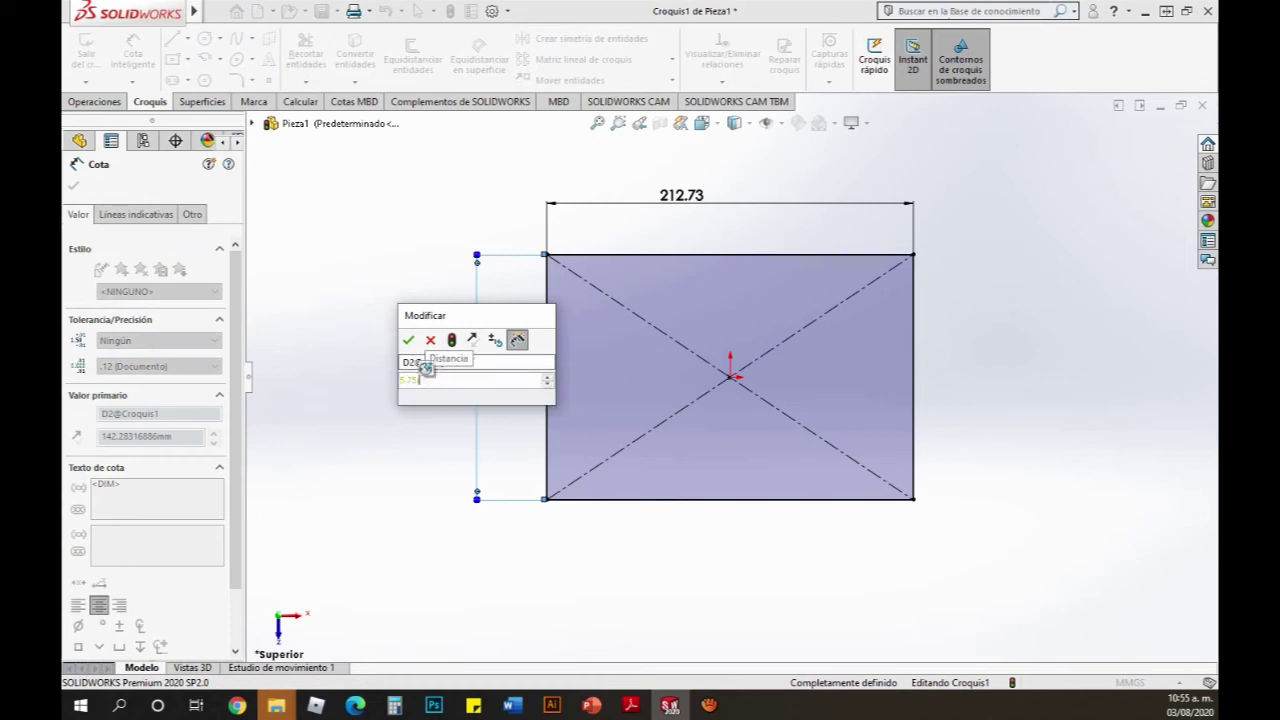
{"action": "key", "text": "Return"}
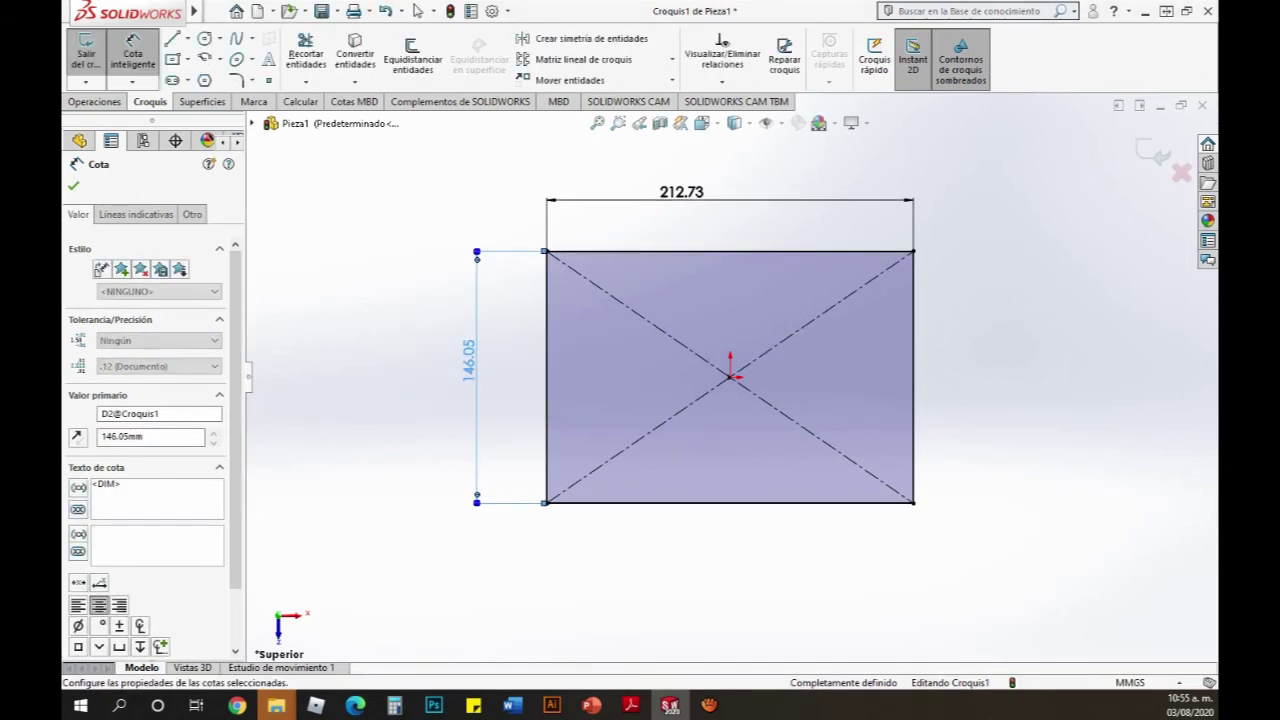
{"action": "key", "text": "Escape"}
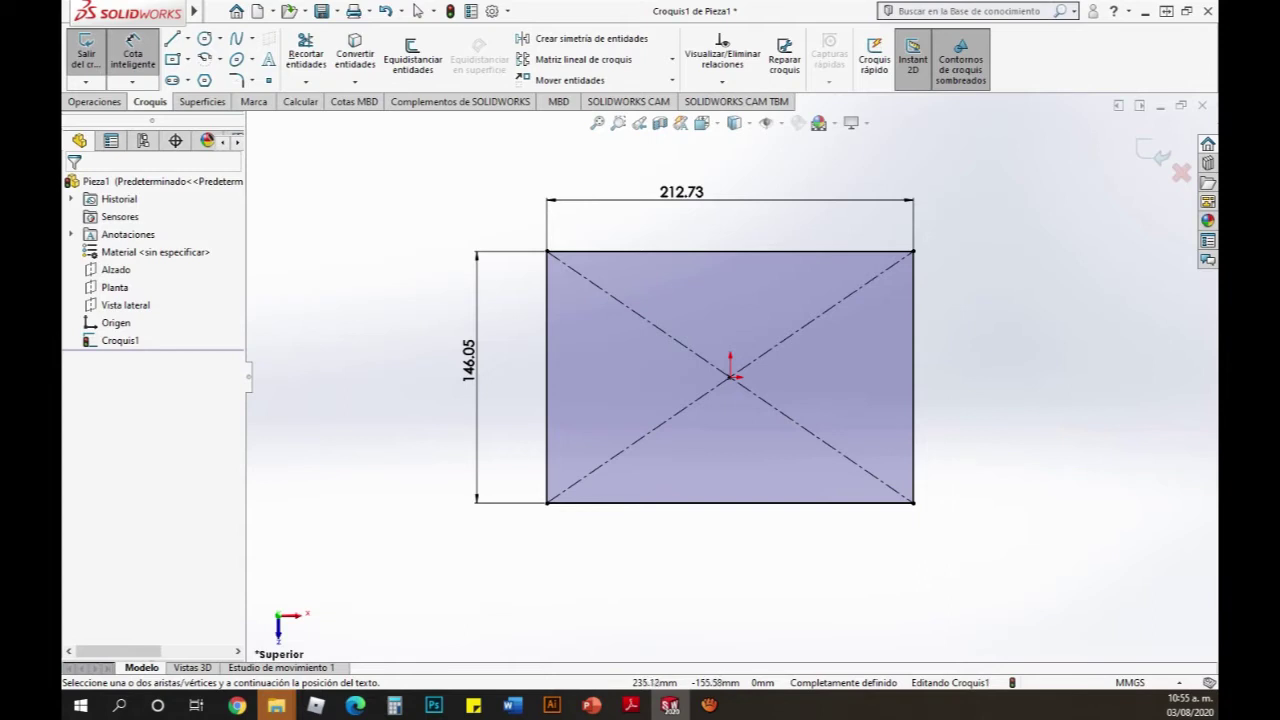
{"action": "left_click", "coordinate": [1130, 682]}
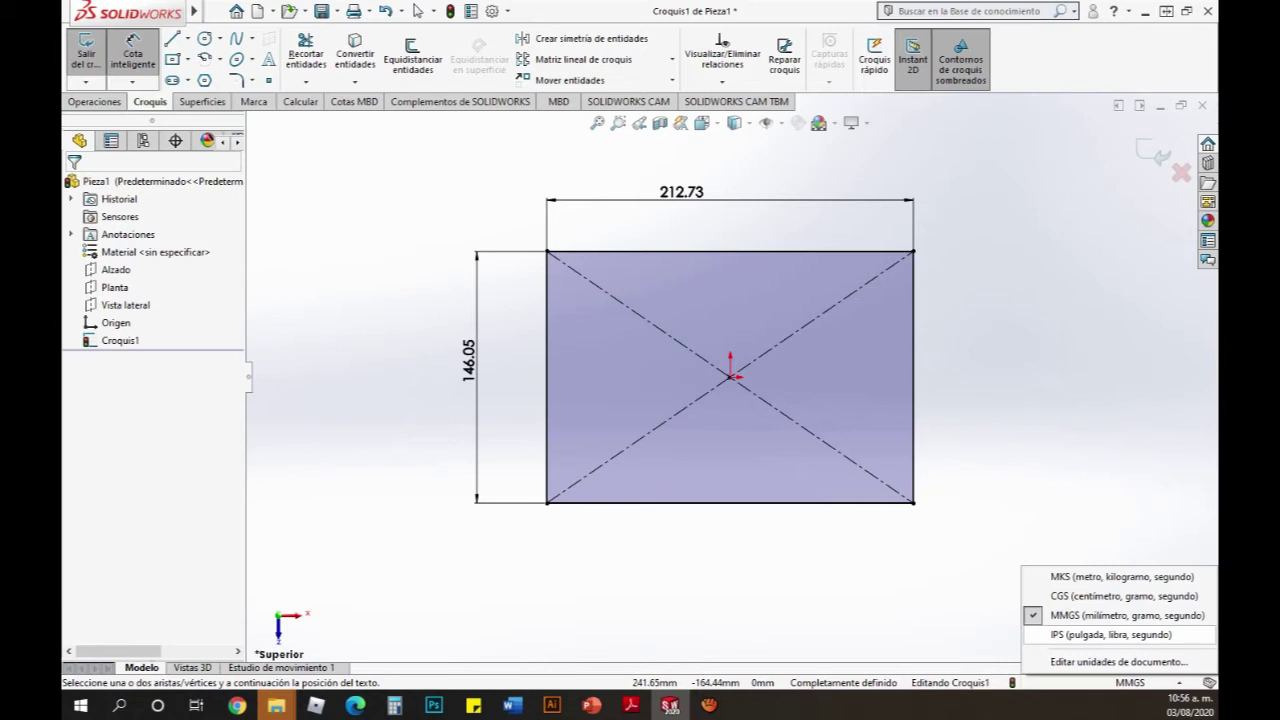
Change the part units to IPS (inches) and reopen Croquis1 for editing
{"action": "left_click", "coordinate": [1110, 634]}
{"action": "left_click", "coordinate": [450, 11]}
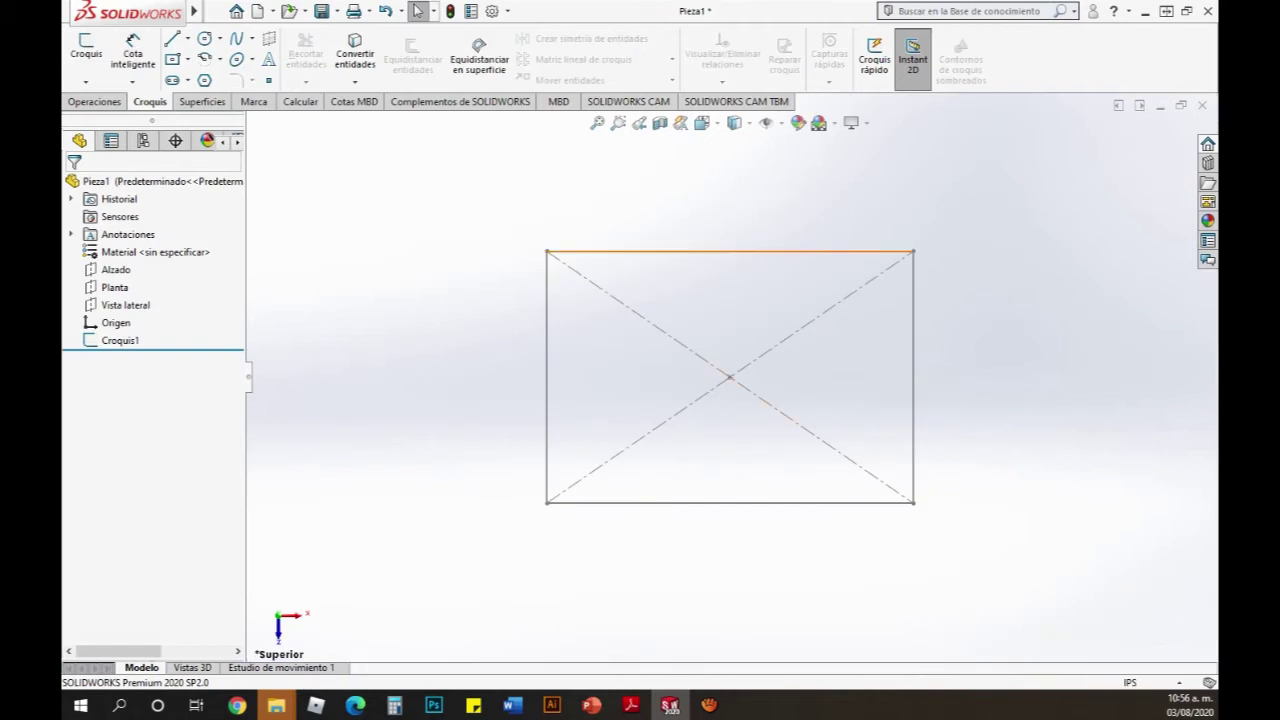
{"action": "left_click", "coordinate": [700, 251]}
{"action": "left_click", "coordinate": [712, 222]}
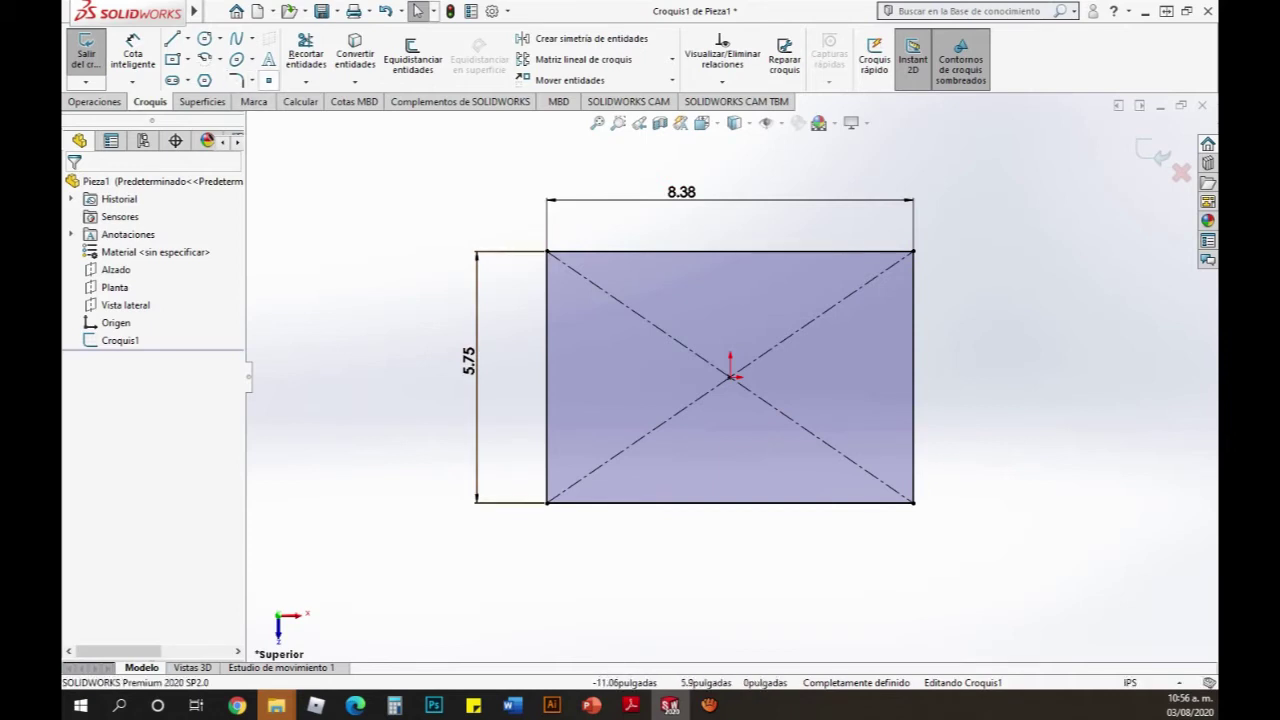
Fillet the rectangle's top-left, bottom-left, bottom-right and top-right corners with a 1.5 in radius
{"action": "left_click", "coordinate": [238, 80]}
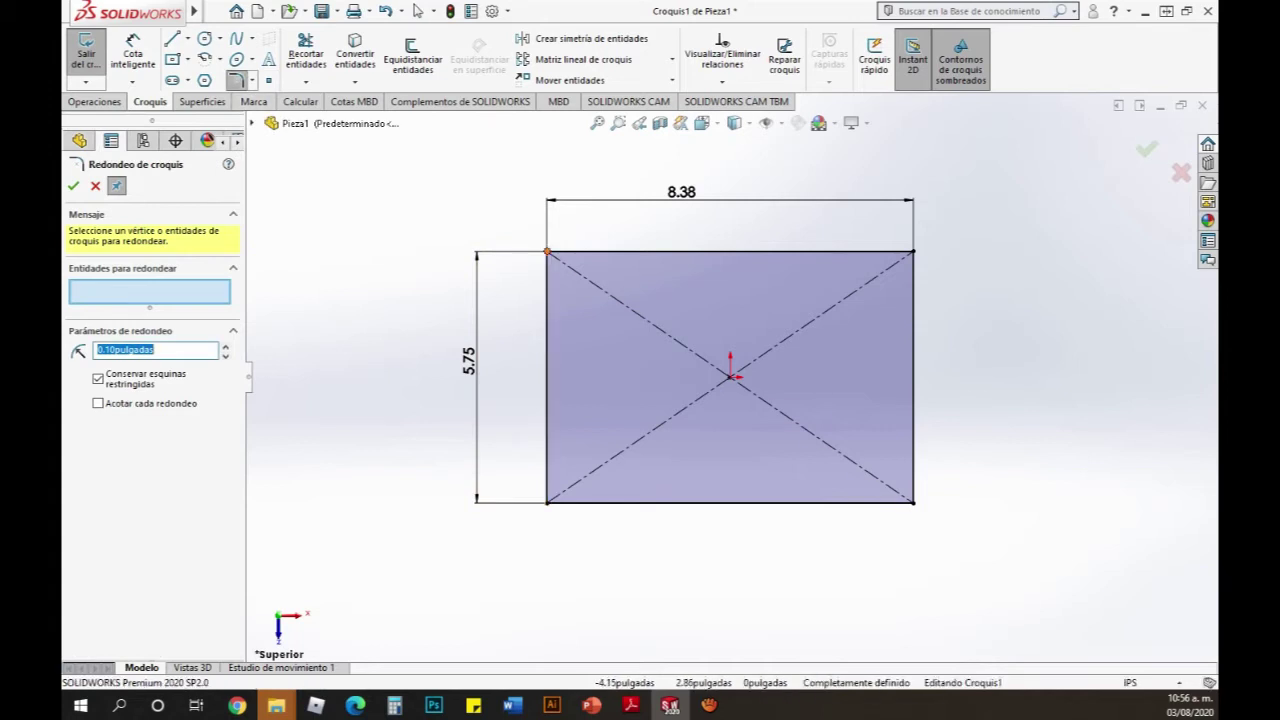
{"action": "left_click", "coordinate": [547, 252]}
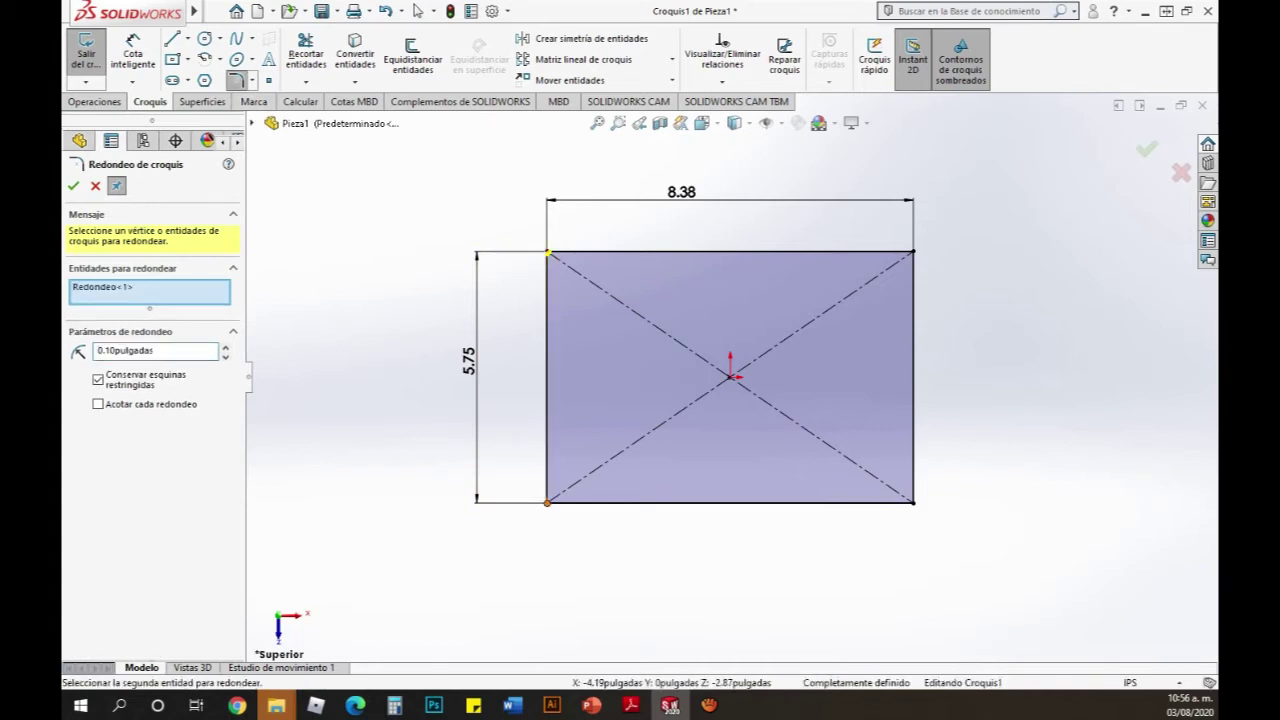
{"action": "left_click", "coordinate": [547, 502]}
{"action": "left_click", "coordinate": [913, 502]}
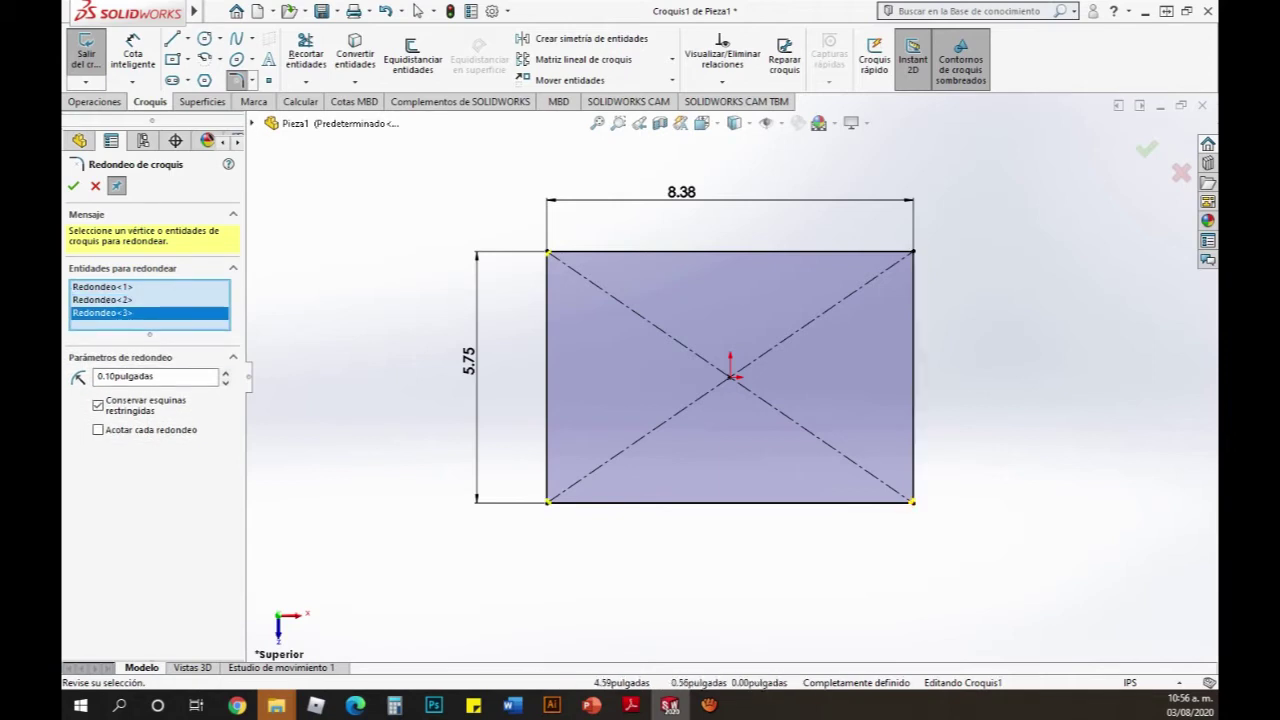
{"action": "left_click", "coordinate": [913, 251]}
{"action": "double_click", "coordinate": [125, 389]}
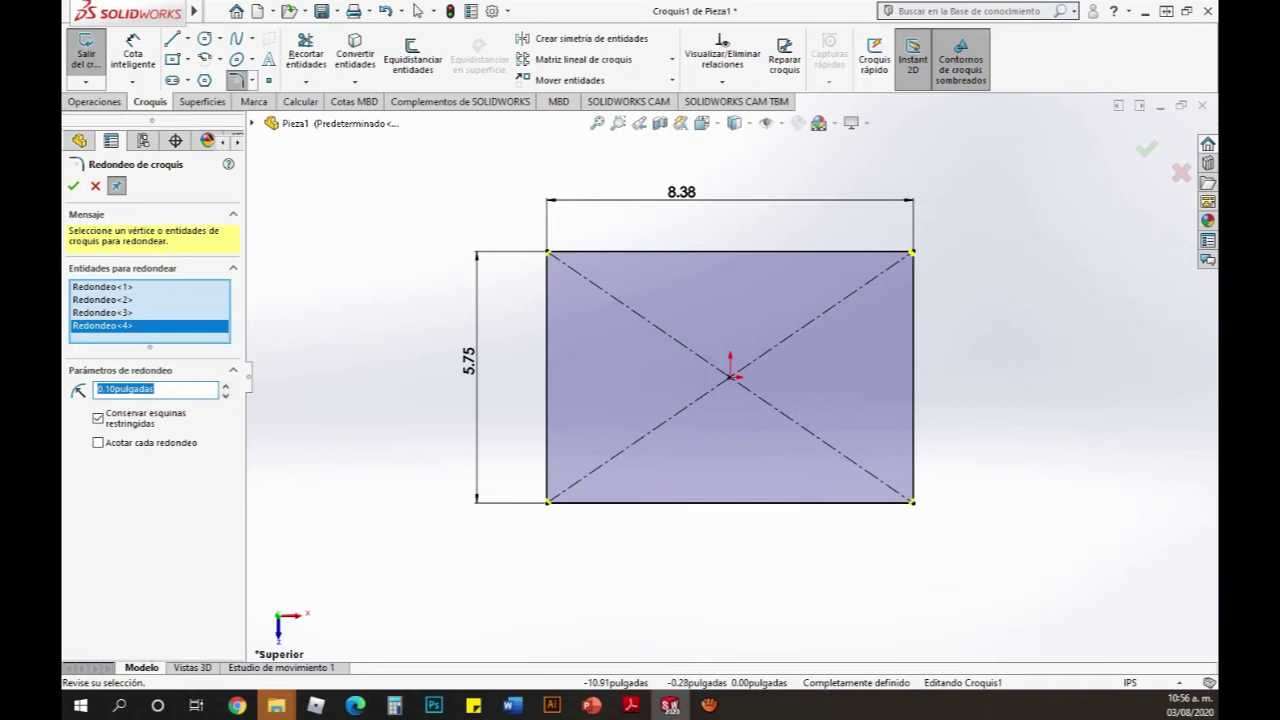
{"action": "type", "text": "1.5"}
{"action": "key", "text": "Return"}
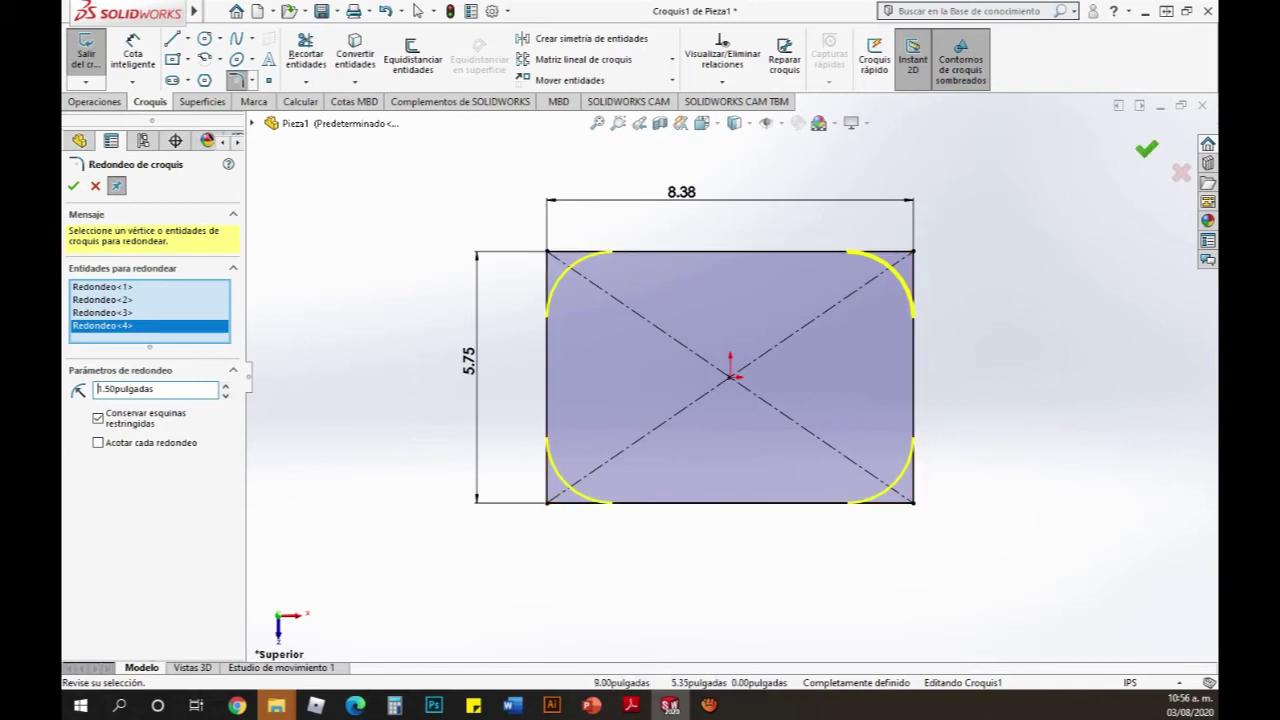
{"action": "left_click", "coordinate": [1146, 148]}
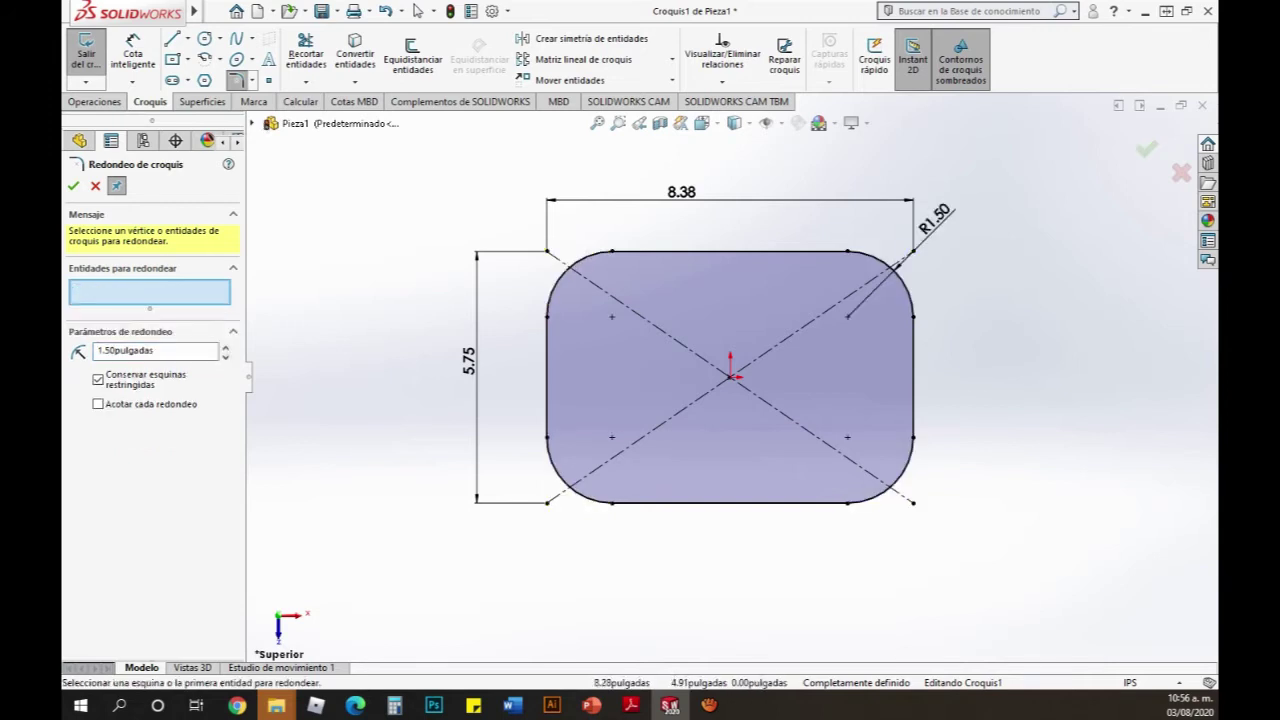
{"action": "scroll", "coordinate": [730, 376], "scroll_direction": "up", "scroll_amount": 2}
{"action": "left_click", "coordinate": [1146, 149]}
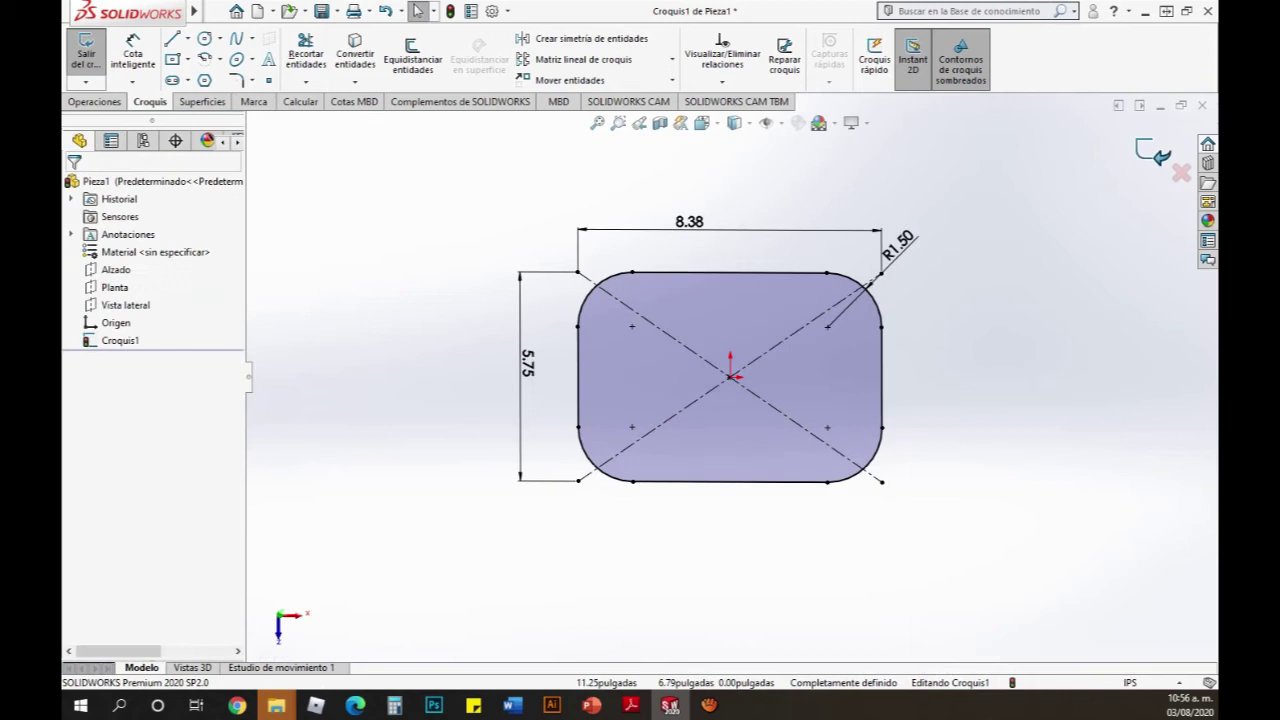
Orbit the sketch into perspective, check the flange drawing, and start an extrude on Croquis1
{"action": "middle_click_drag", "start_coordinate": [730, 400], "coordinate": [790, 390]}
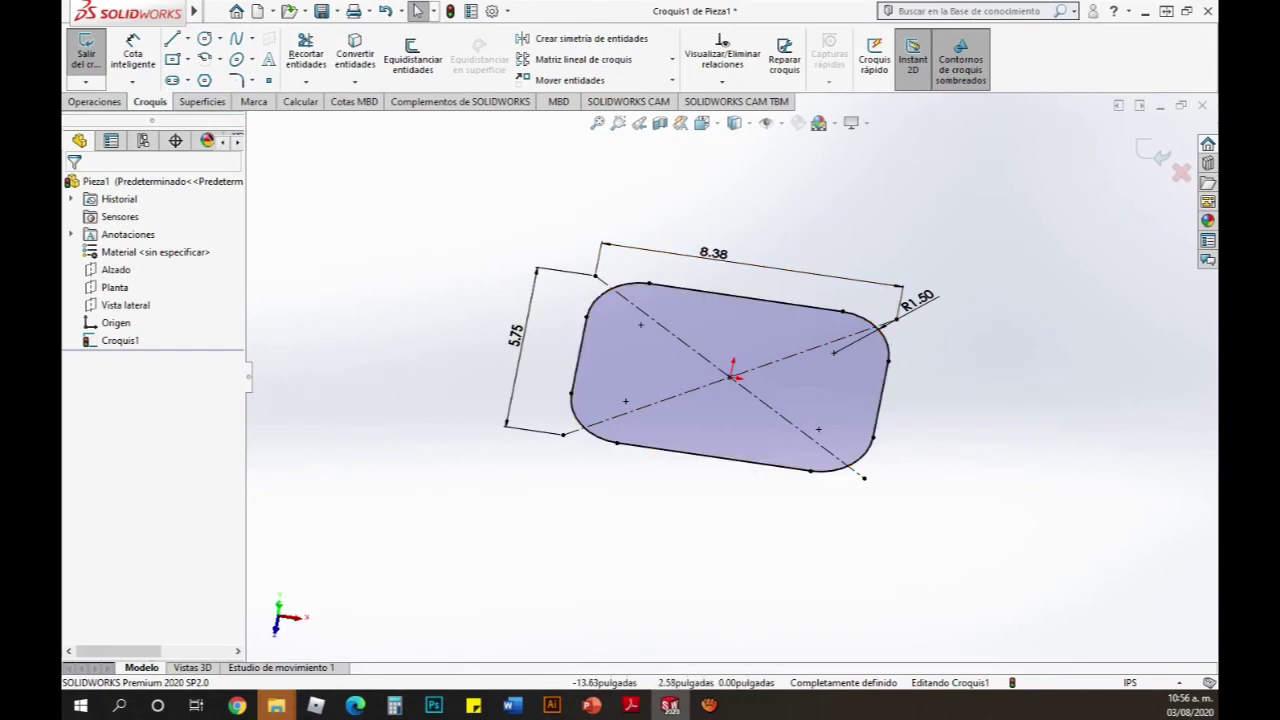
{"action": "key", "text": "alt+Tab"}
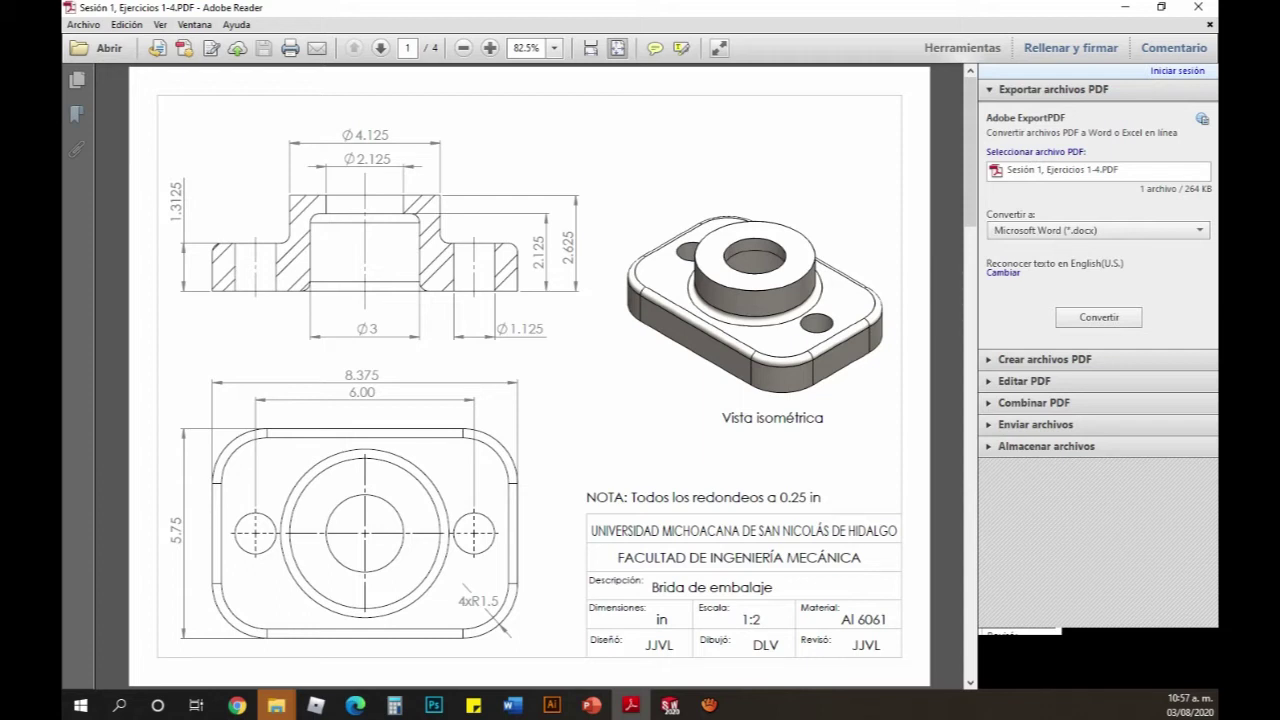
{"action": "key", "text": "alt+Tab"}
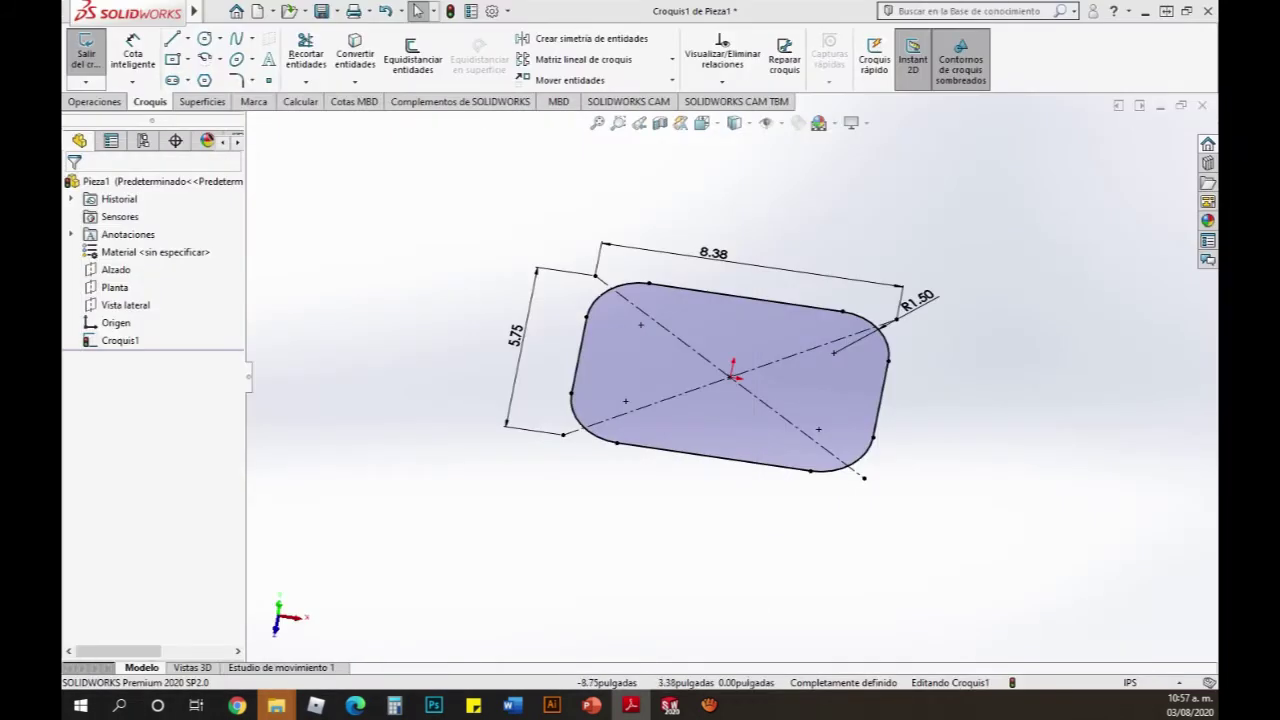
{"action": "left_click", "coordinate": [94, 101]}
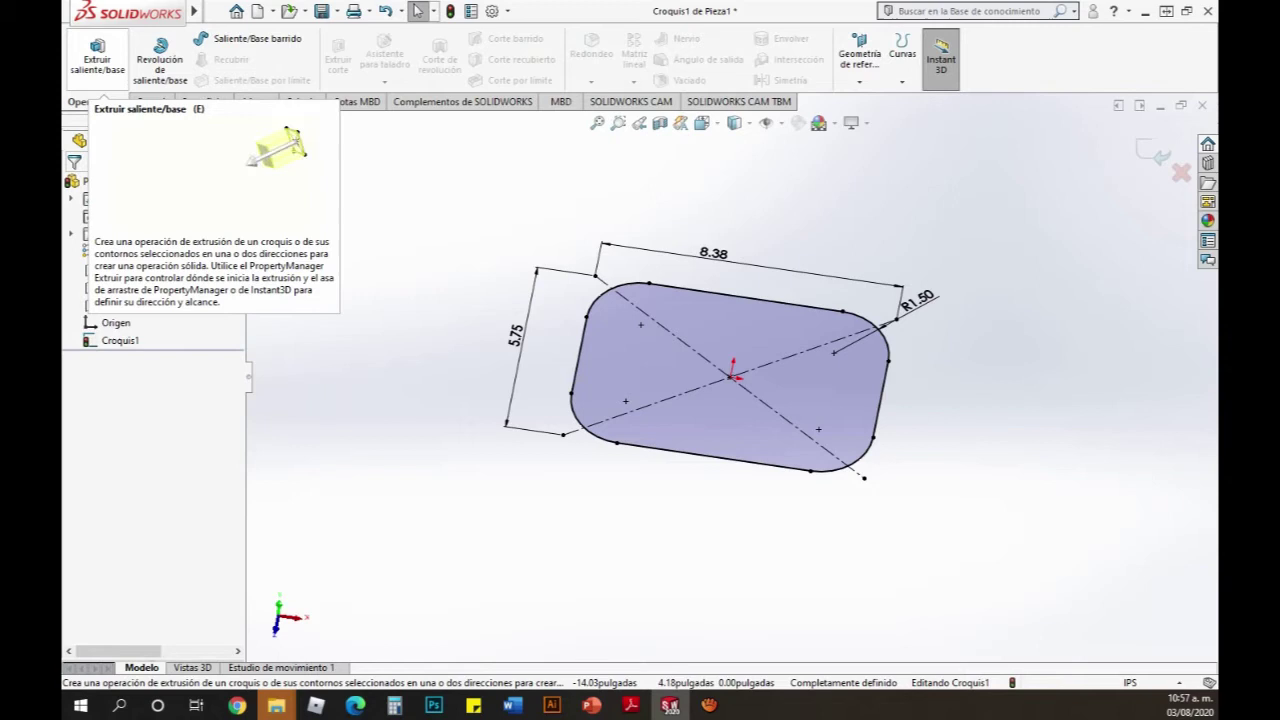
{"action": "left_click", "coordinate": [97, 55]}
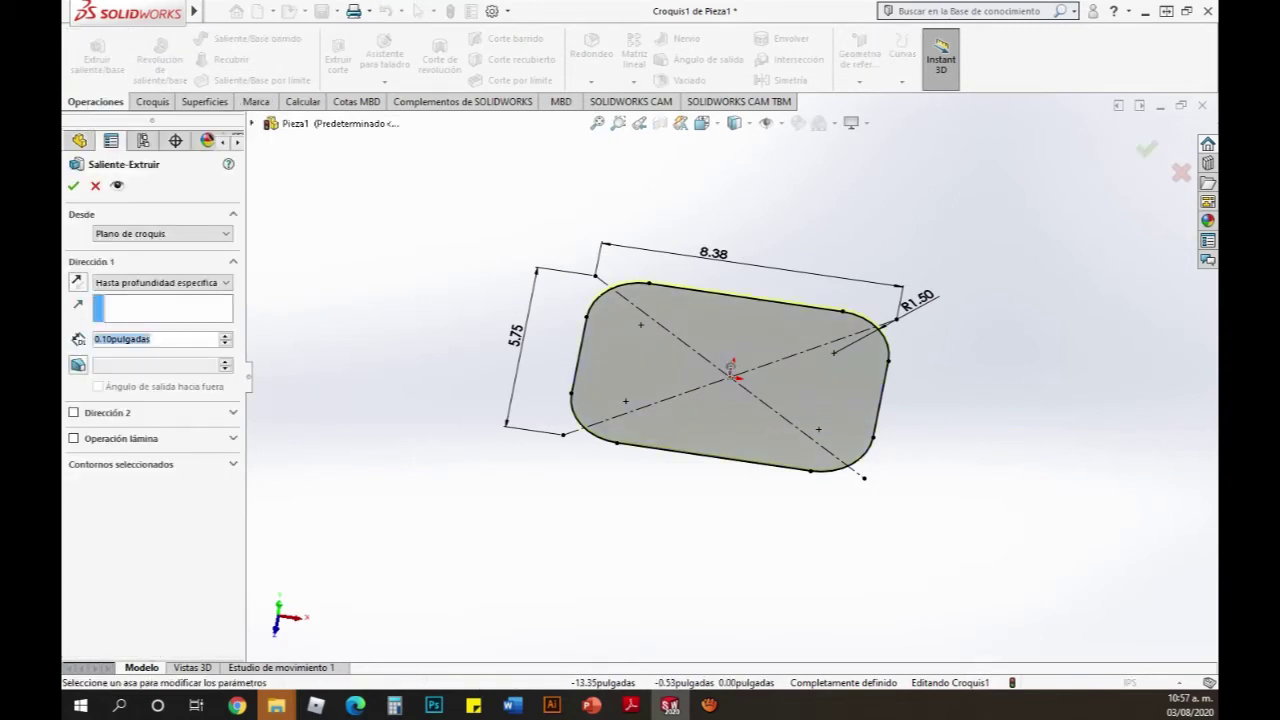
Extrude the base plate 1.3125 in as Saliente-Extruir1, then recheck the reference drawing
{"action": "type", "text": "1"}
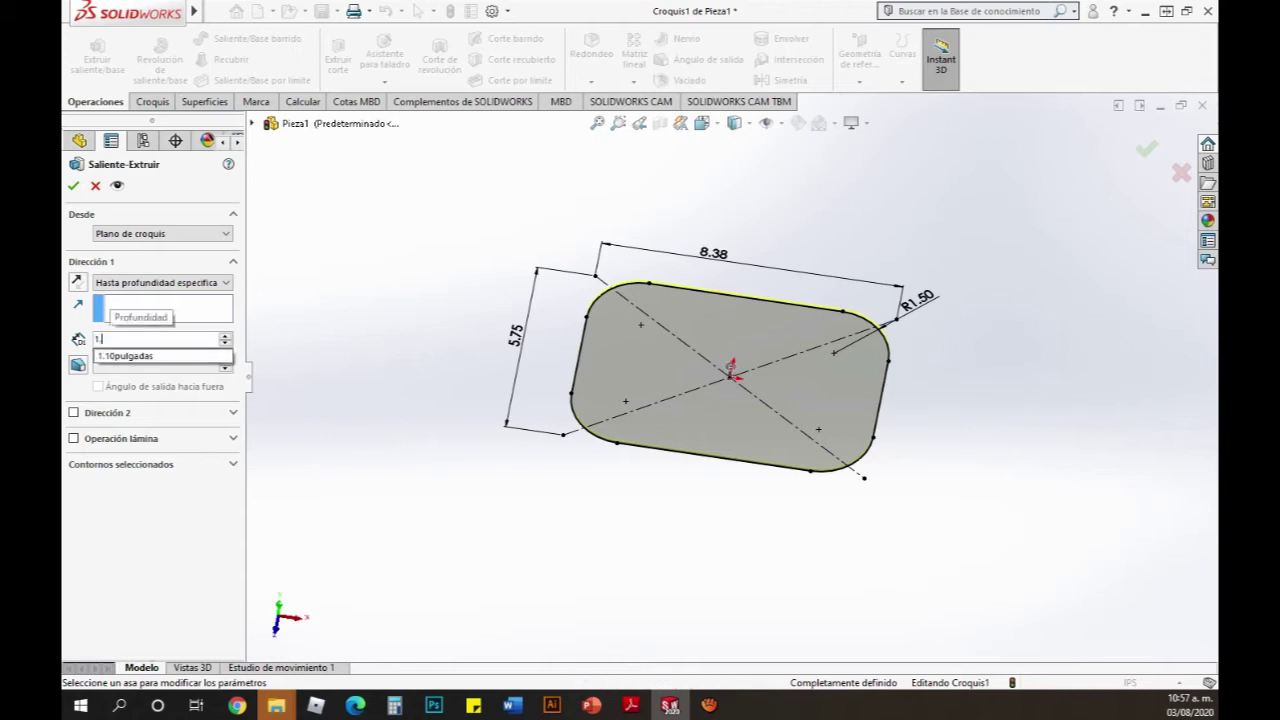
{"action": "type", "text": ".3125"}
{"action": "key", "text": "Return"}
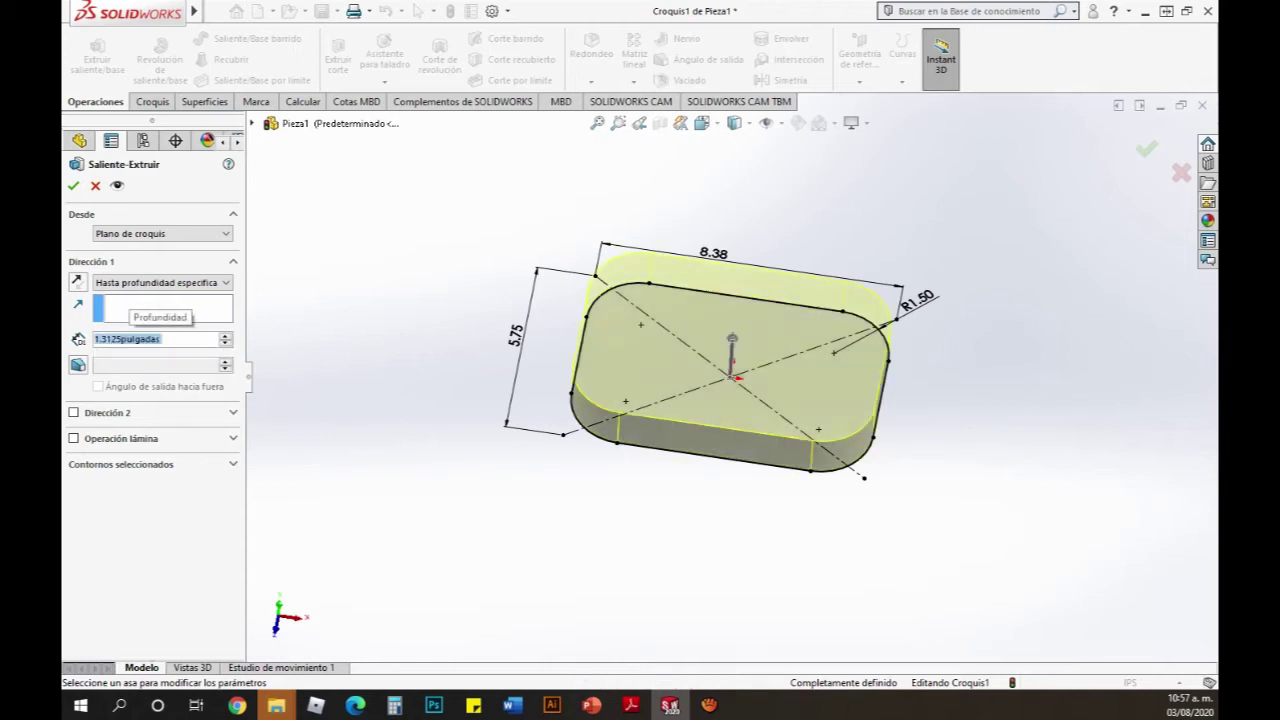
{"action": "mouse_move", "coordinate": [730, 500]}
{"action": "middle_mouse_down"}
{"action": "mouse_move", "coordinate": [730, 440]}
{"action": "mouse_move", "coordinate": [730, 480]}
{"action": "mouse_move", "coordinate": [700, 490]}
{"action": "mouse_move", "coordinate": [720, 500]}
{"action": "middle_mouse_up"}
{"action": "left_click", "coordinate": [1147, 148]}
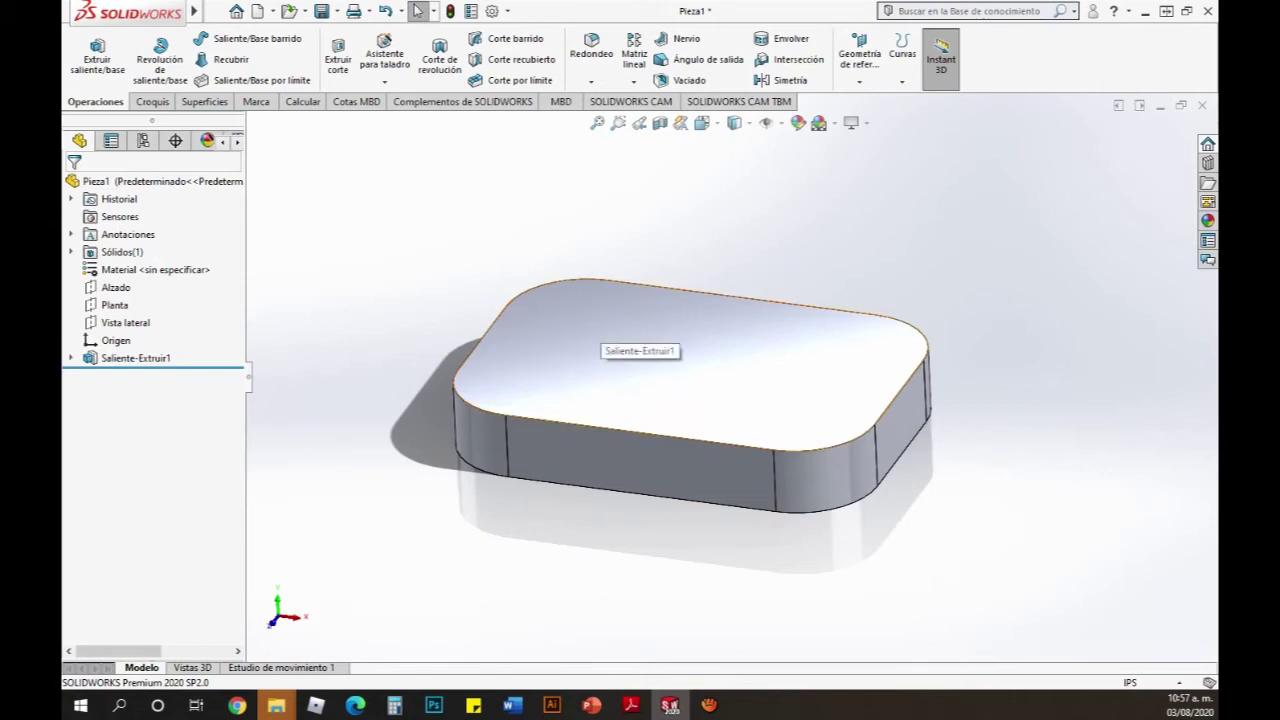
{"action": "key", "text": "alt+Tab"}
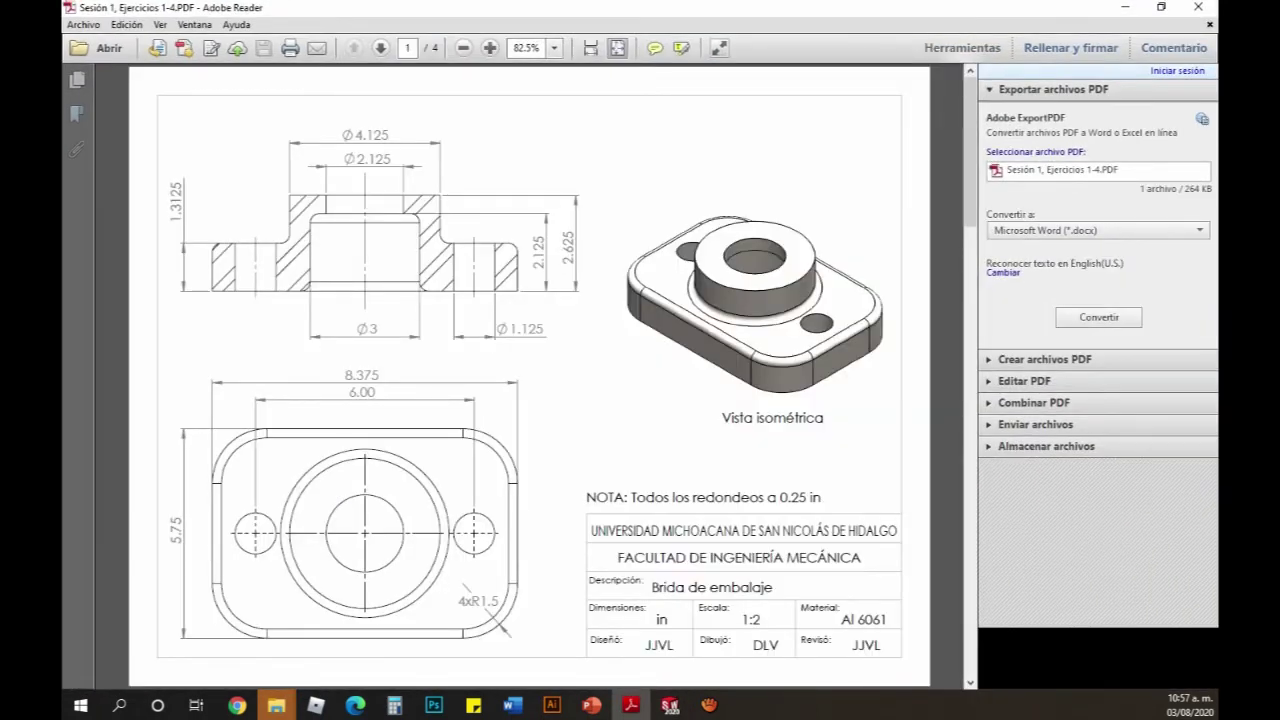
{"action": "key", "text": "alt+Tab"}
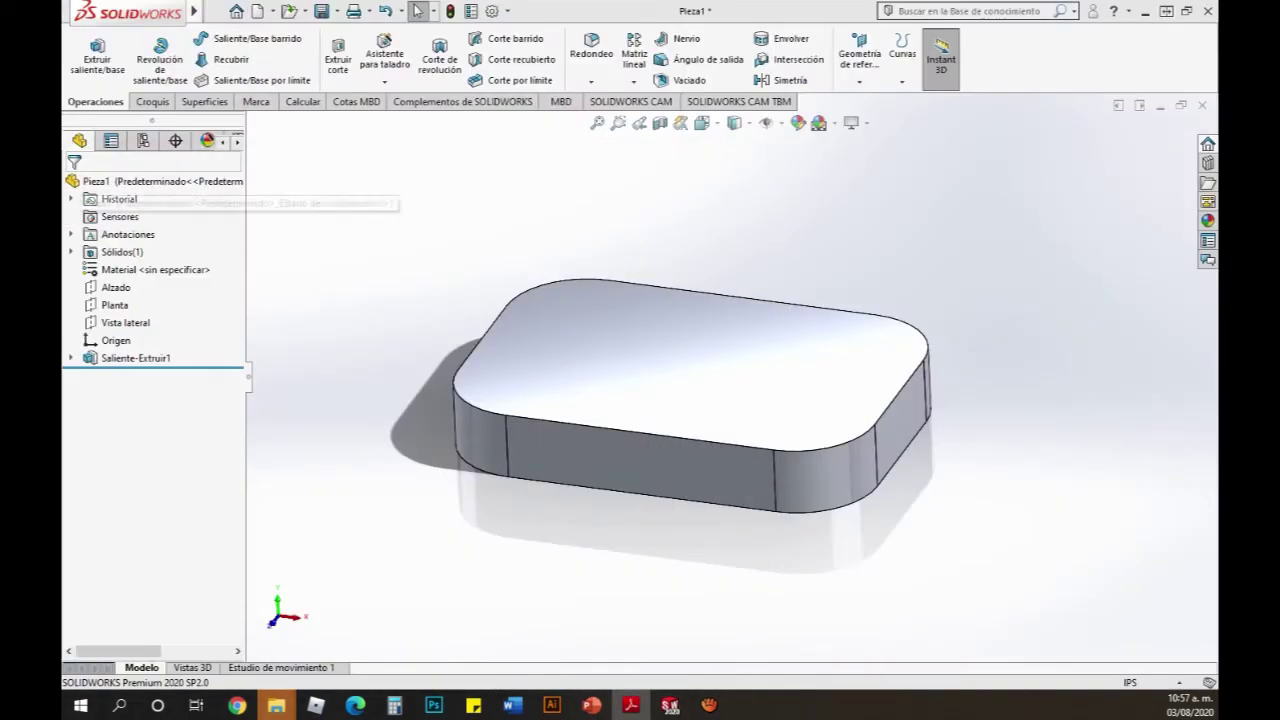
Open sketch Croquis2 on the top face of the extruded base plate
{"action": "left_click", "coordinate": [152, 101]}
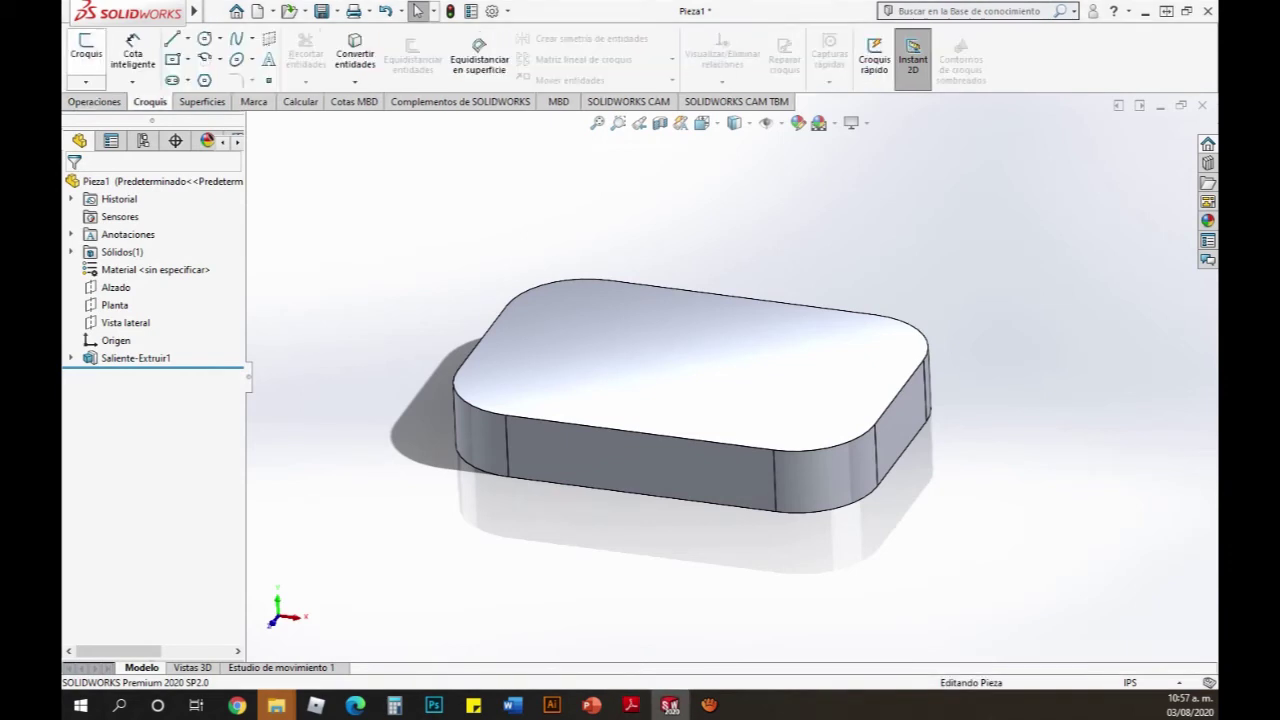
{"action": "left_click", "coordinate": [86, 45]}
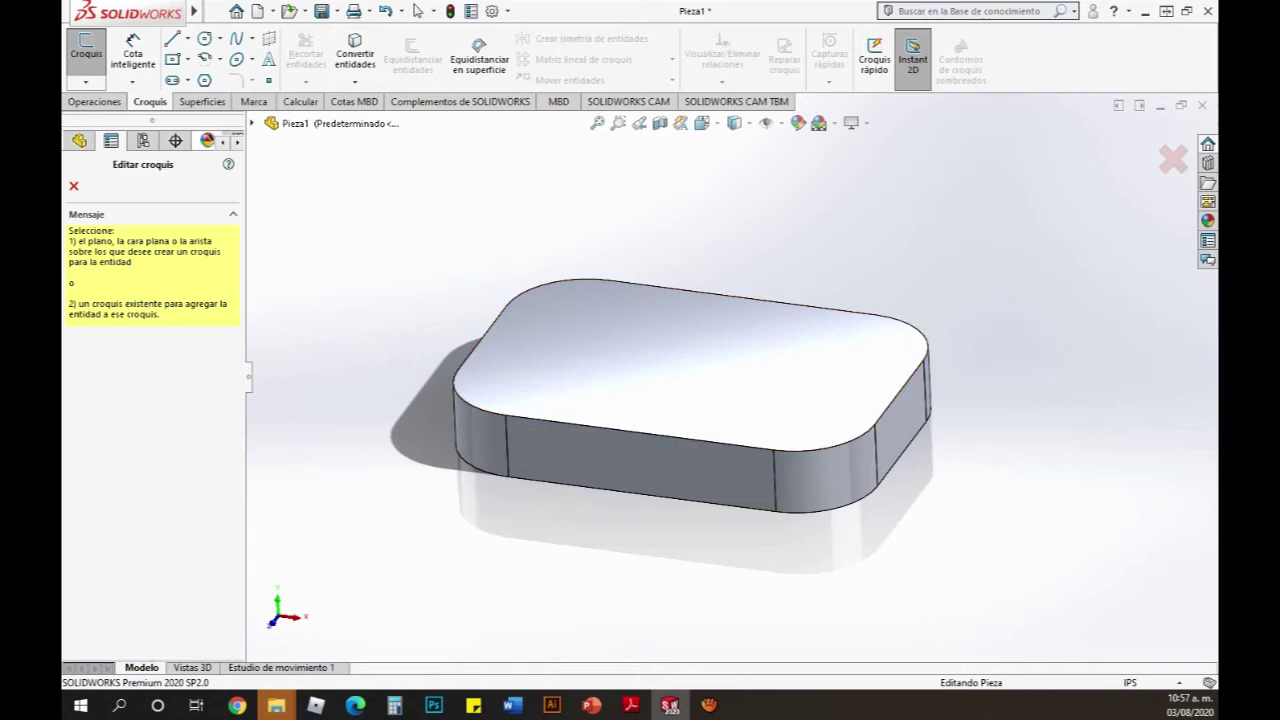
{"action": "left_click", "coordinate": [252, 123]}
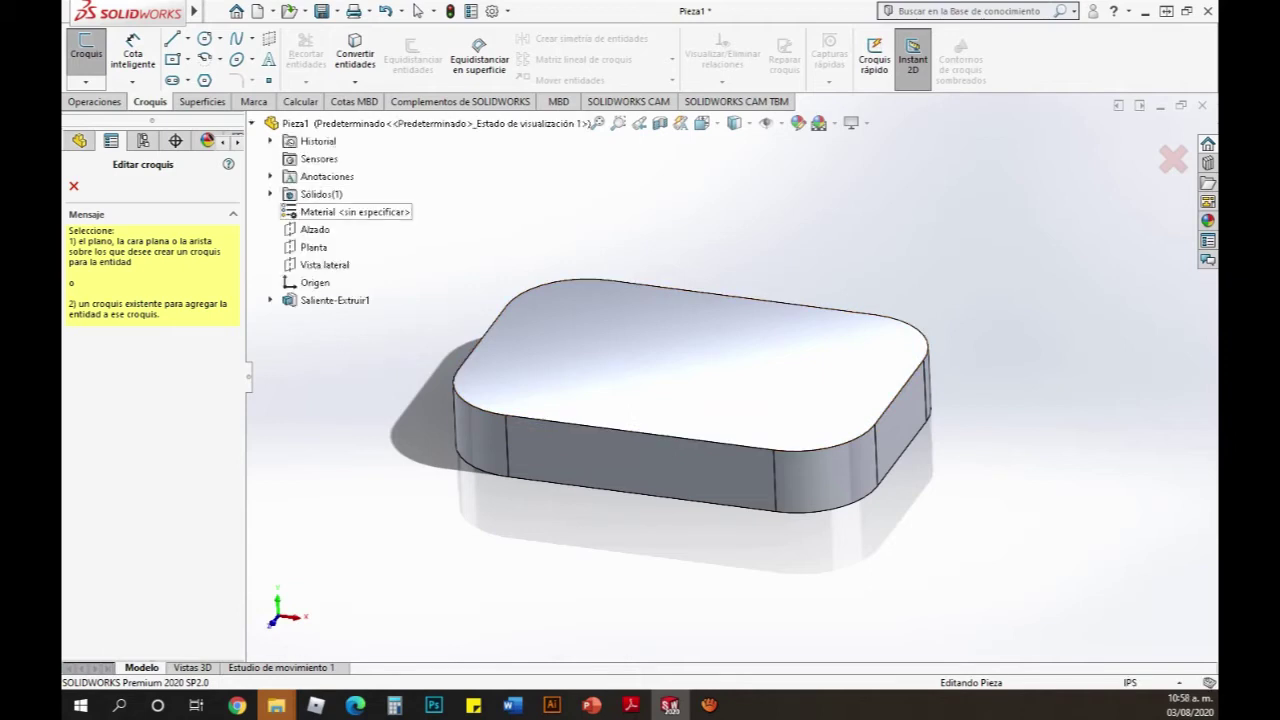
{"action": "left_click", "coordinate": [252, 123]}
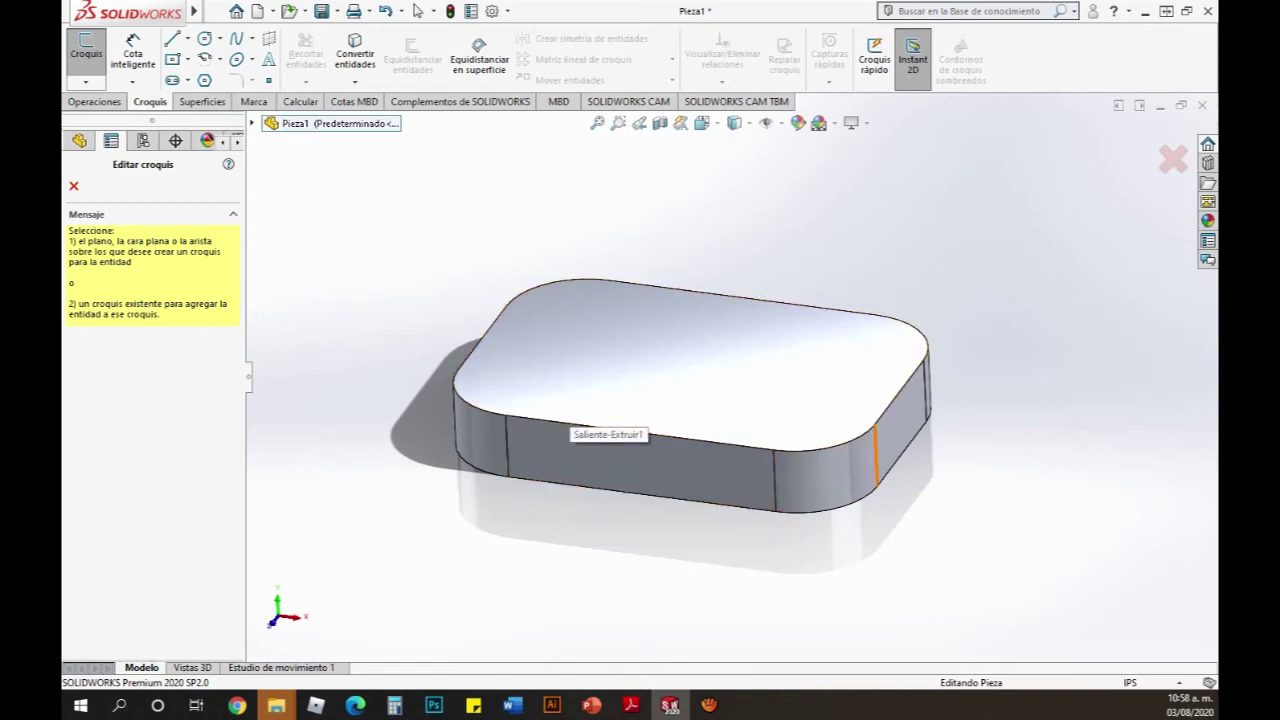
{"action": "left_click", "coordinate": [661, 352]}
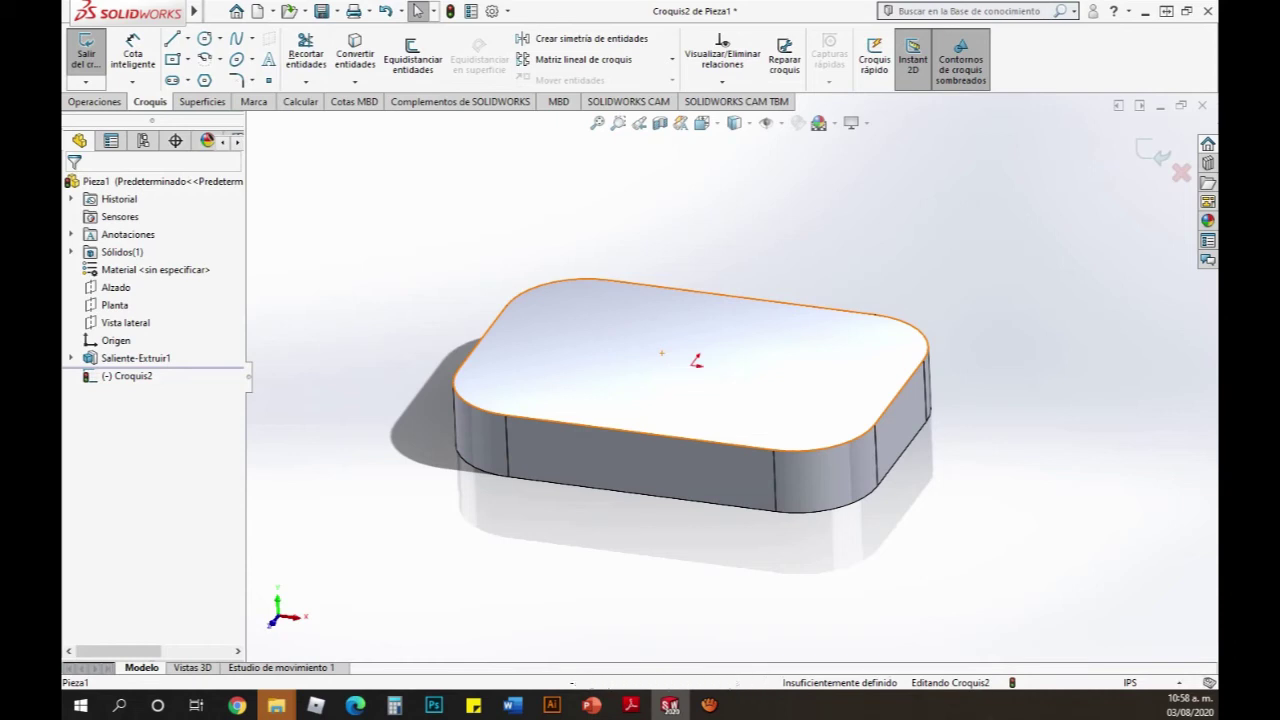
Switch to the top (Superior) view, looking straight down on the part
{"action": "left_click", "coordinate": [702, 123]}
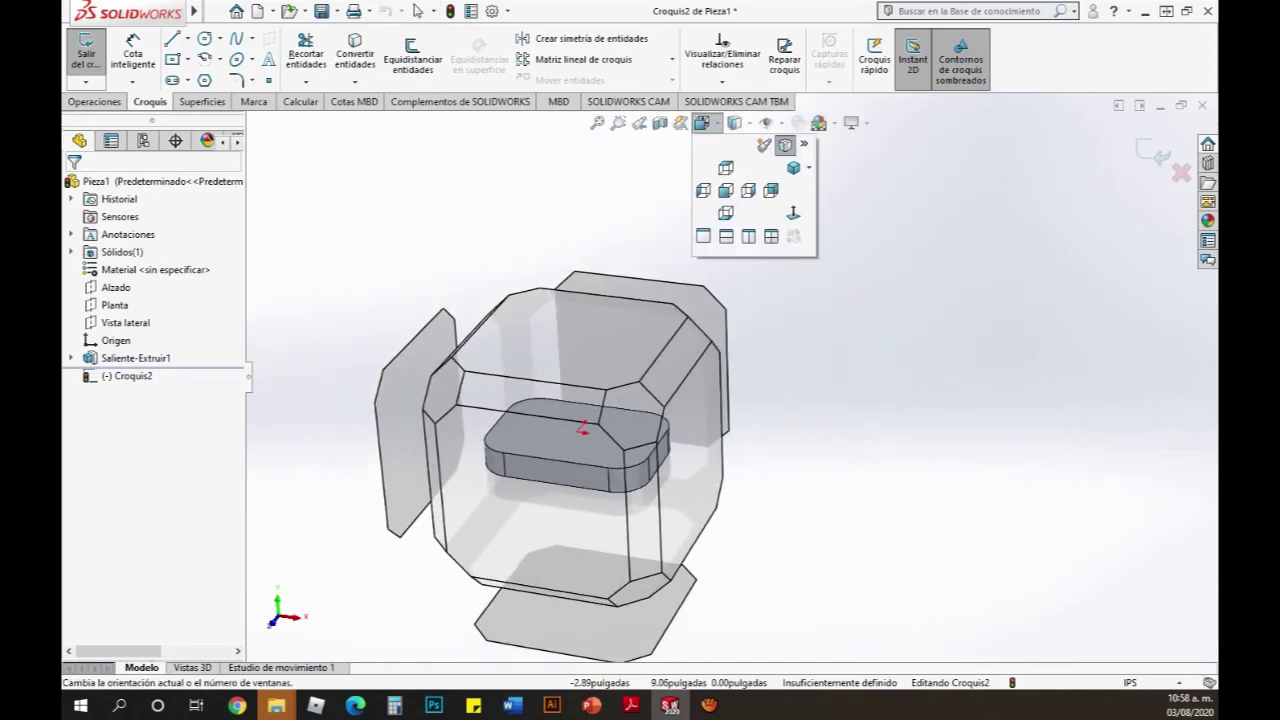
{"action": "left_click", "coordinate": [785, 145]}
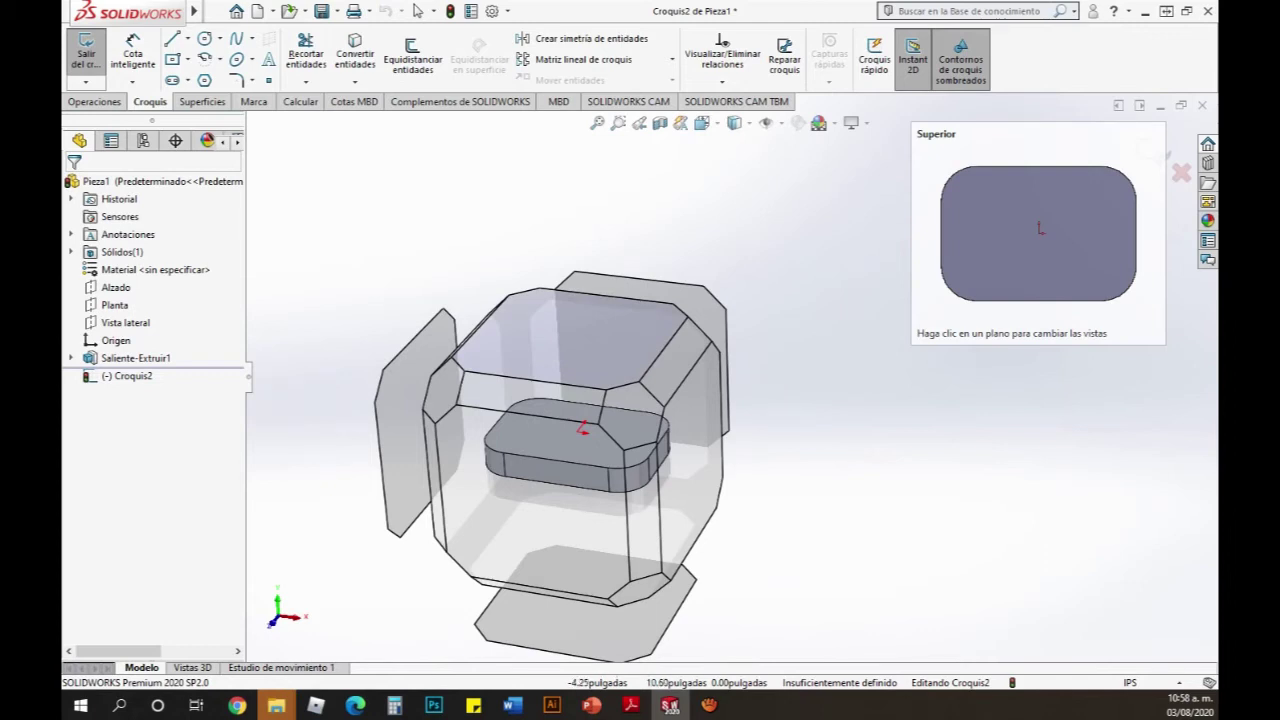
{"action": "left_click", "coordinate": [1160, 156]}
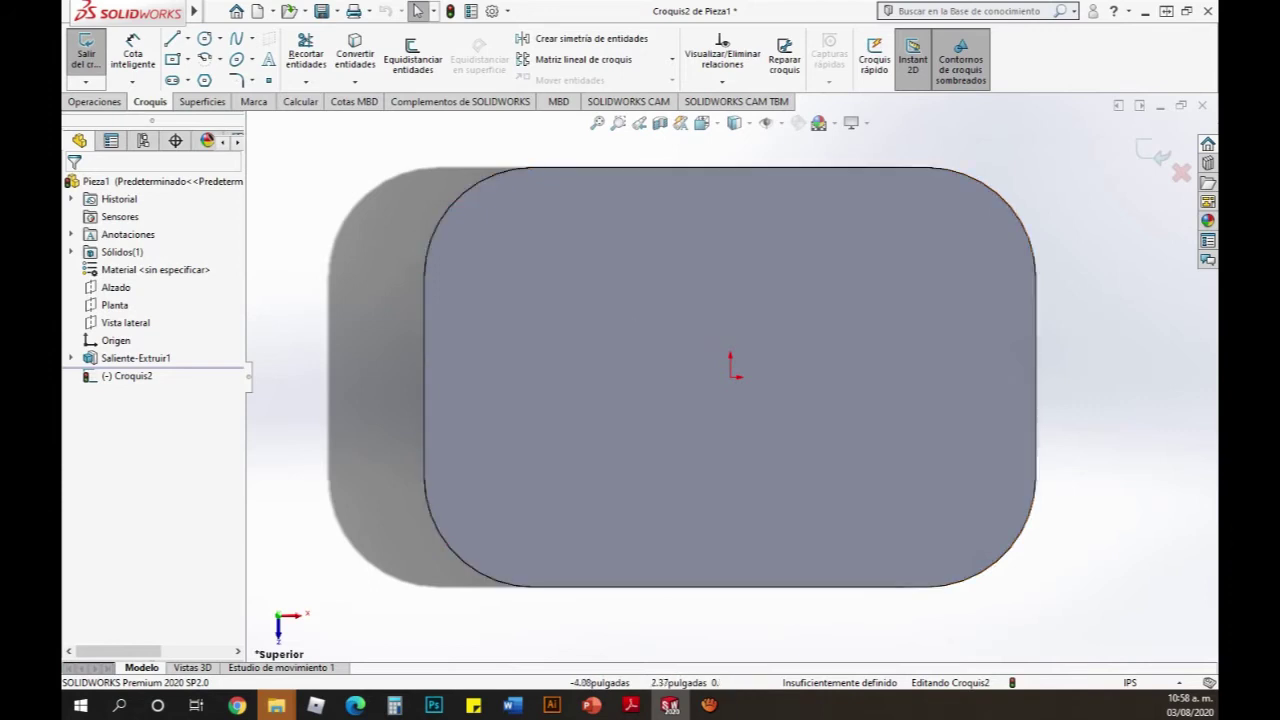
Draw a circle centred on the origin with about 2.62 radius, checking the boss size on the drawing
{"action": "left_click", "coordinate": [204, 38]}
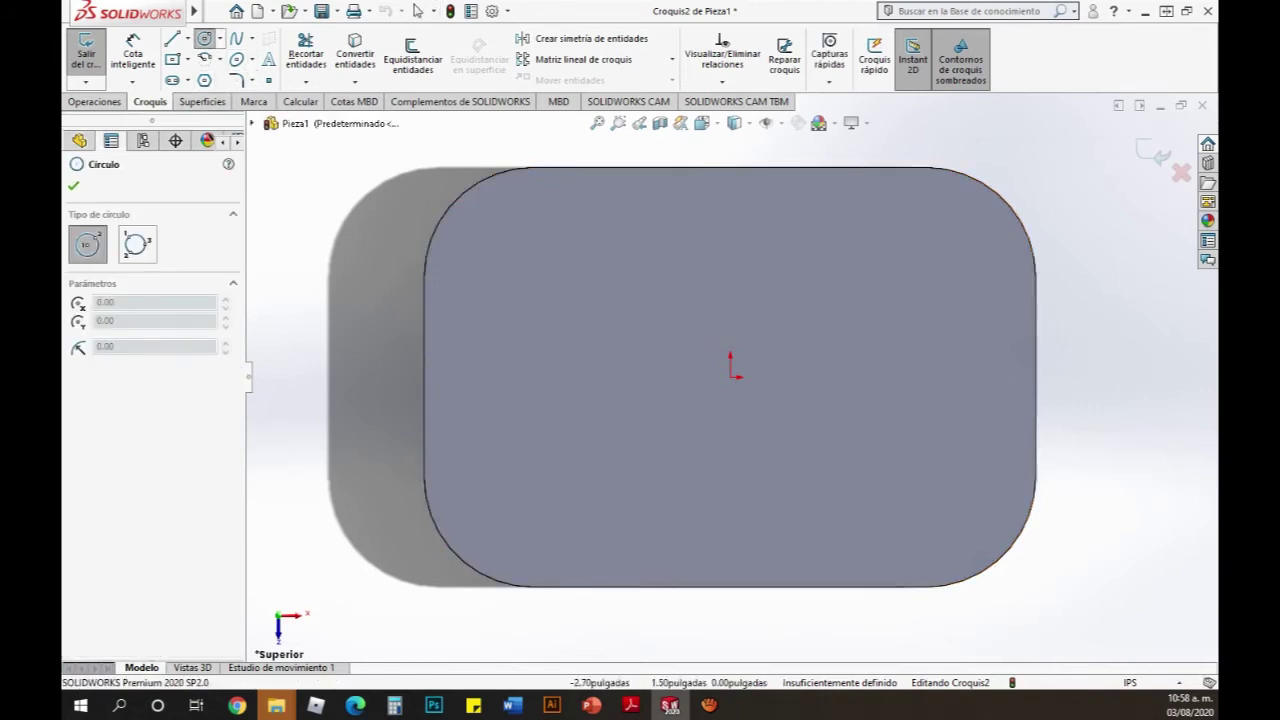
{"action": "left_click", "coordinate": [733, 372]}
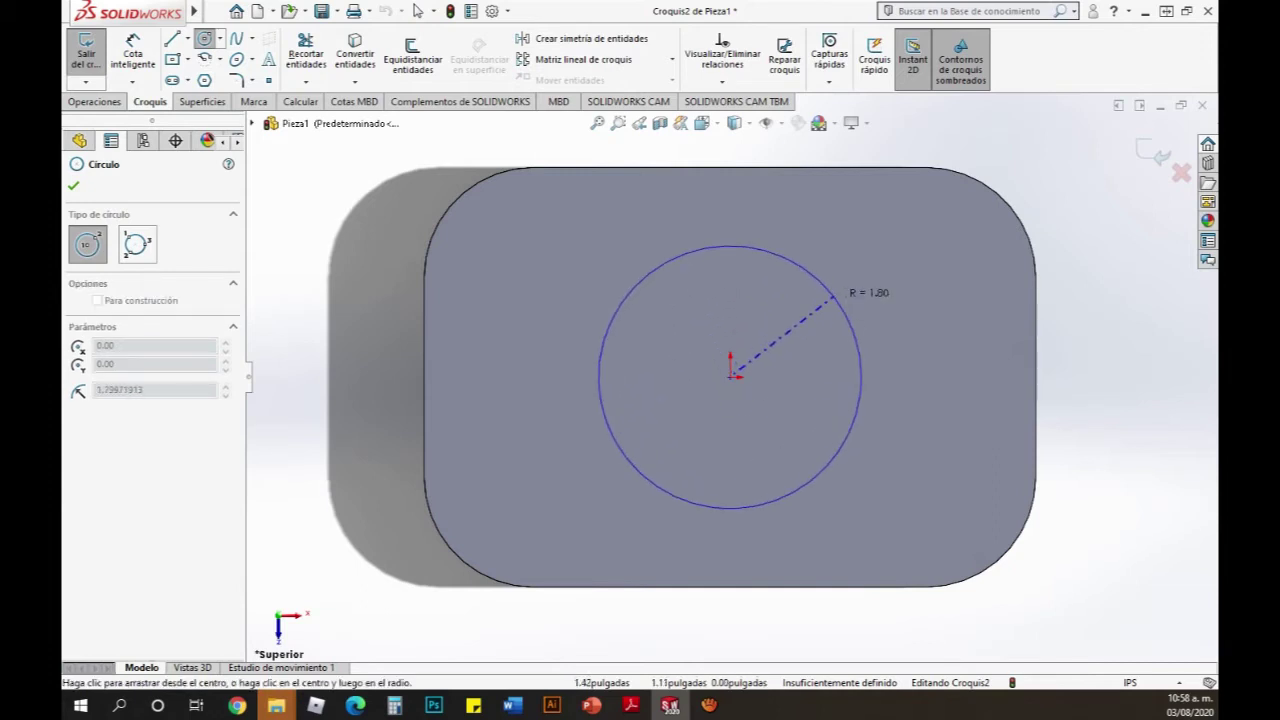
{"action": "left_click", "coordinate": [888, 273]}
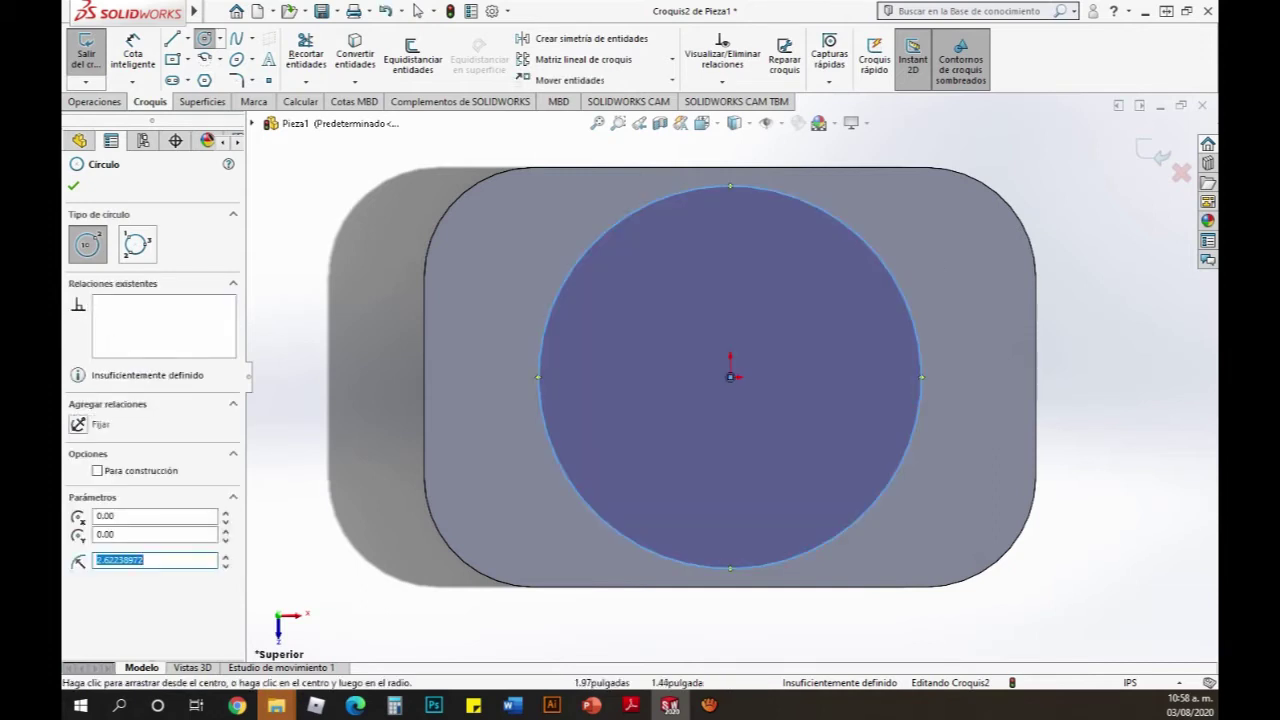
{"action": "key", "text": "alt+Tab"}
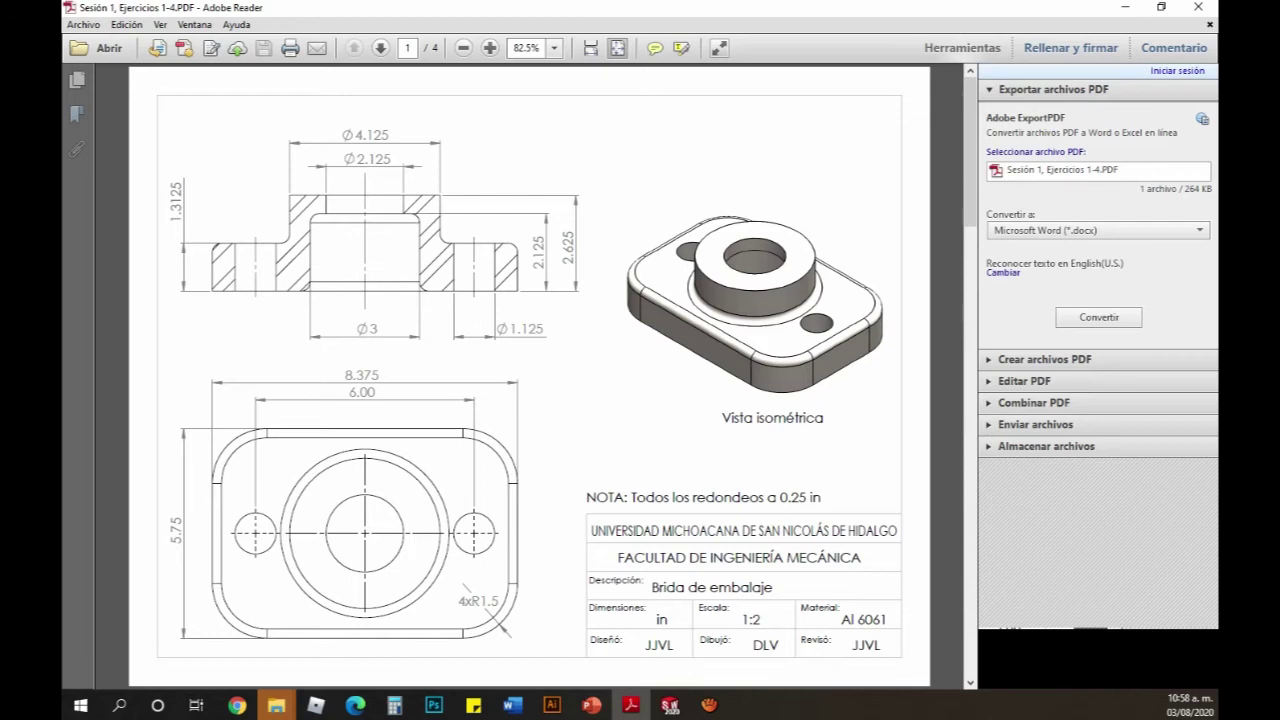
{"action": "key", "text": "alt+Tab"}
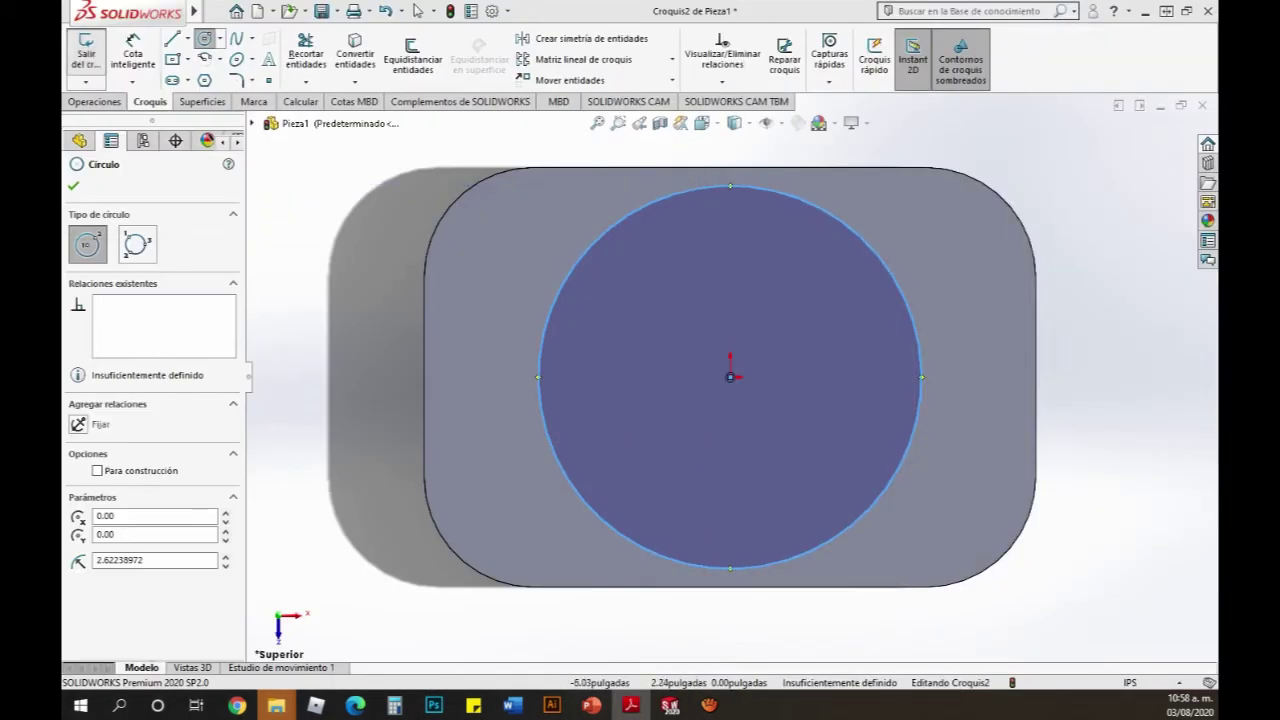
Dimension the boss circle's diameter to 4.125 in and verify the value
{"action": "left_click", "coordinate": [132, 55]}
{"action": "left_click", "coordinate": [918, 320]}
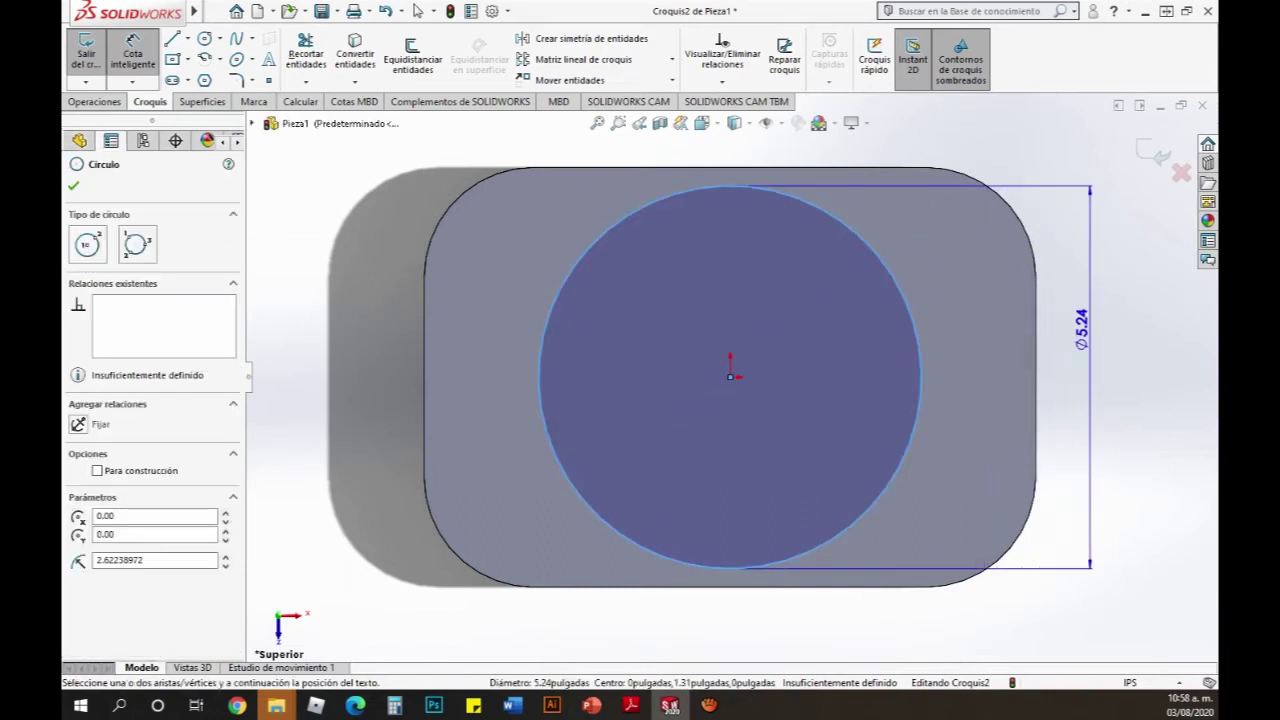
{"action": "left_click", "coordinate": [1085, 330]}
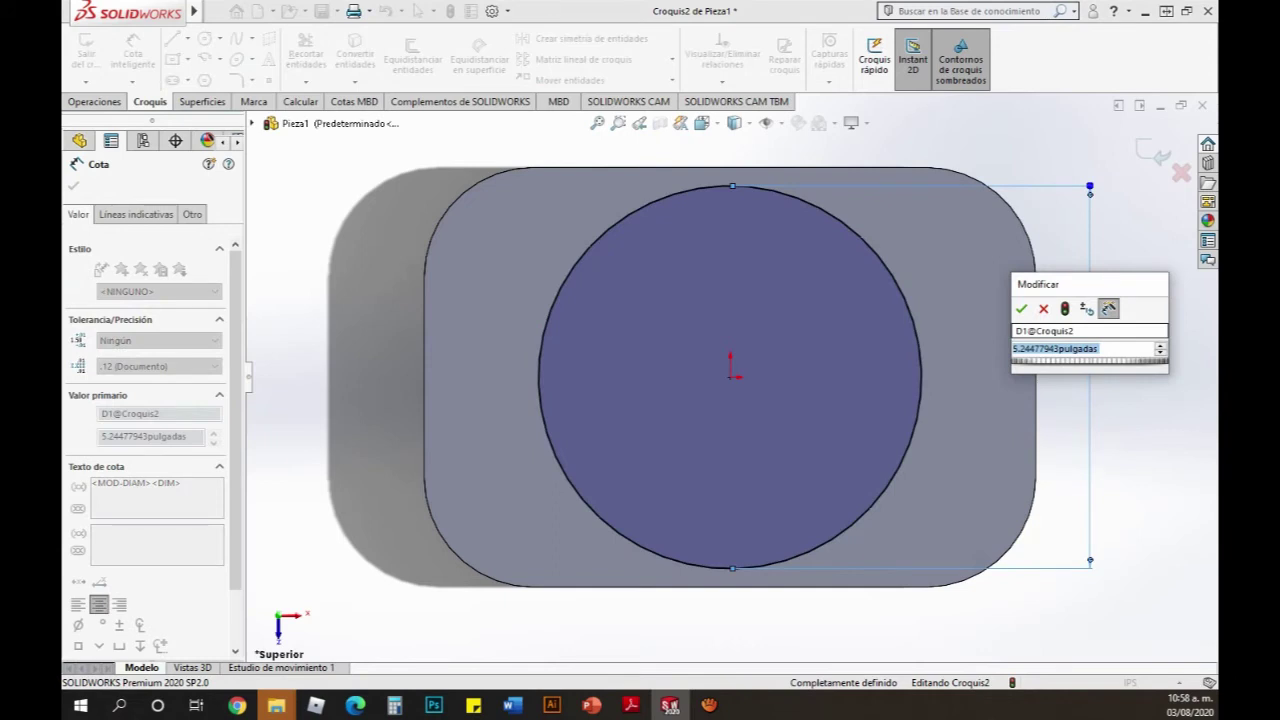
{"action": "type", "text": "4.125"}
{"action": "key", "text": "Return"}
{"action": "key", "text": "Escape"}
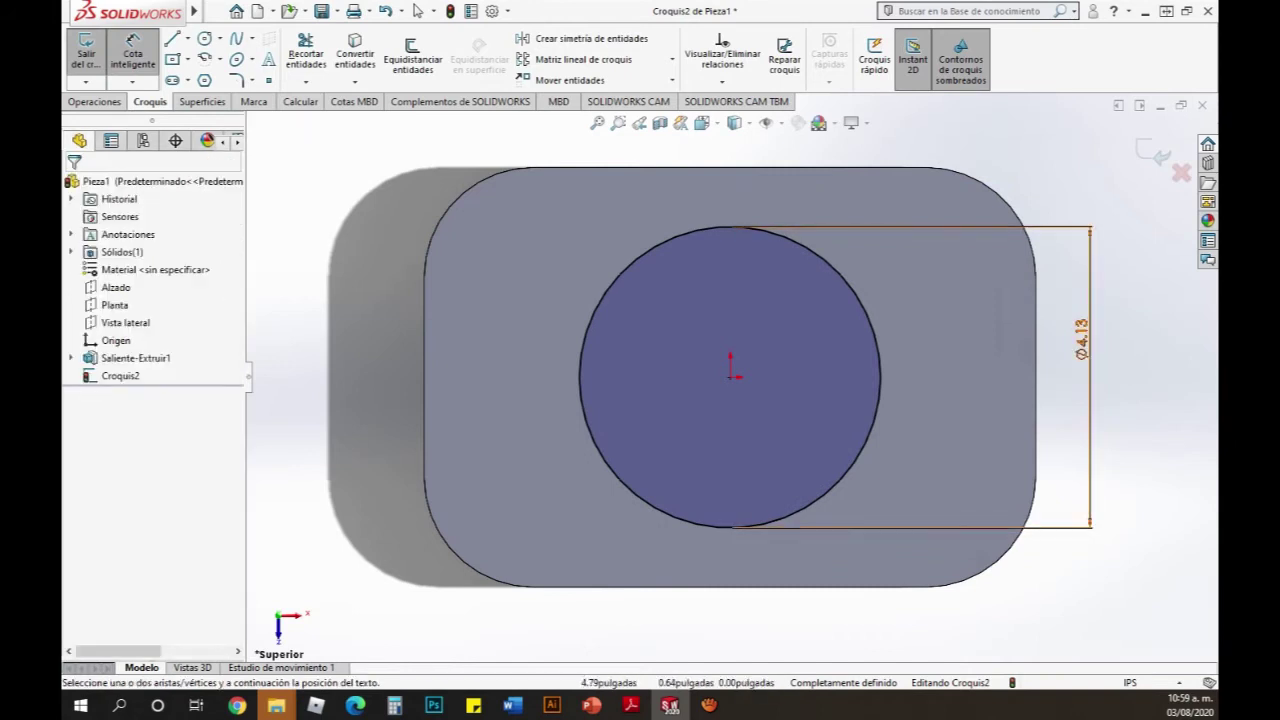
{"action": "double_click", "coordinate": [1081, 340]}
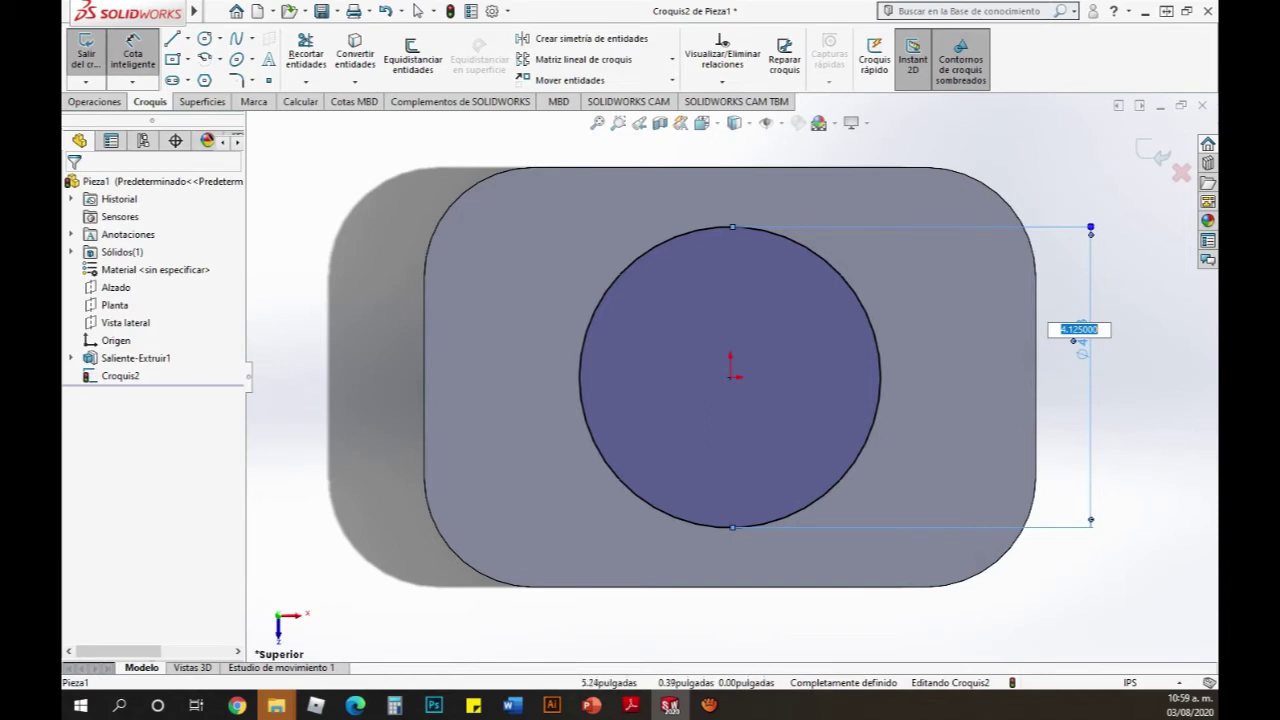
{"action": "key", "text": "Return"}
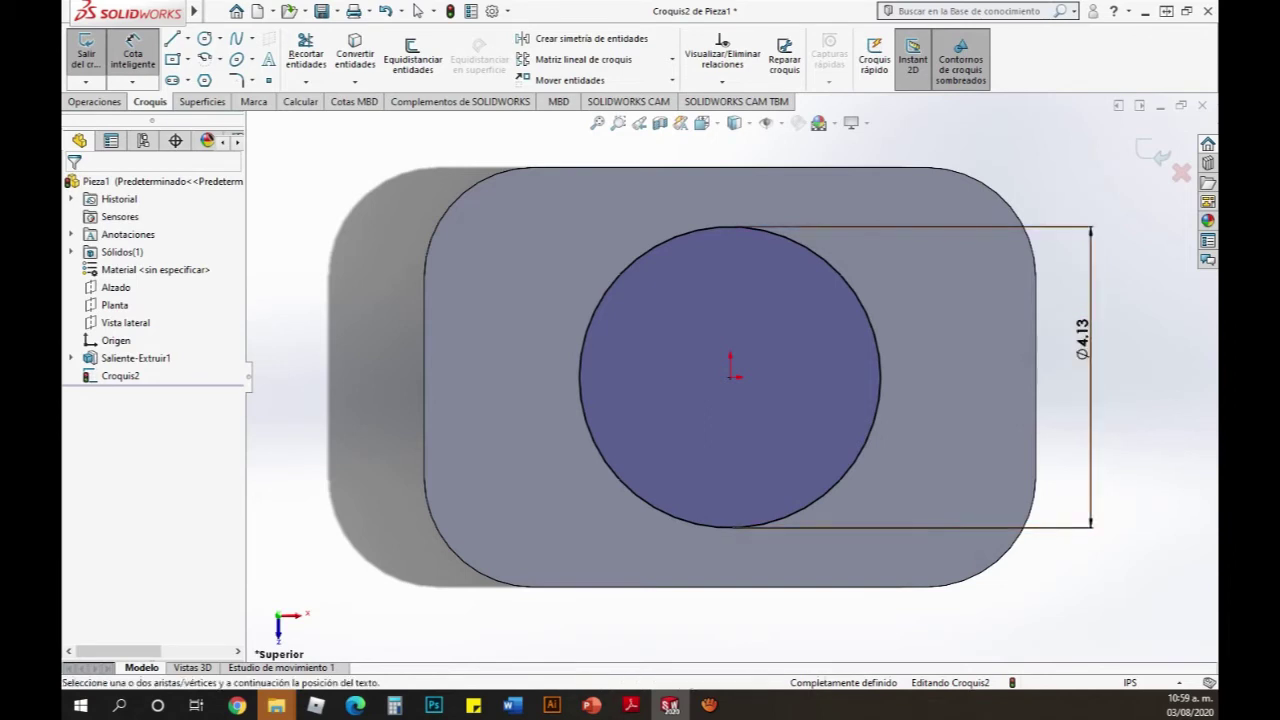
Orbit to a 3D view and compare the sketch against the reference drawing
{"action": "middle_click_drag", "start_coordinate": [730, 480], "coordinate": [730, 380]}
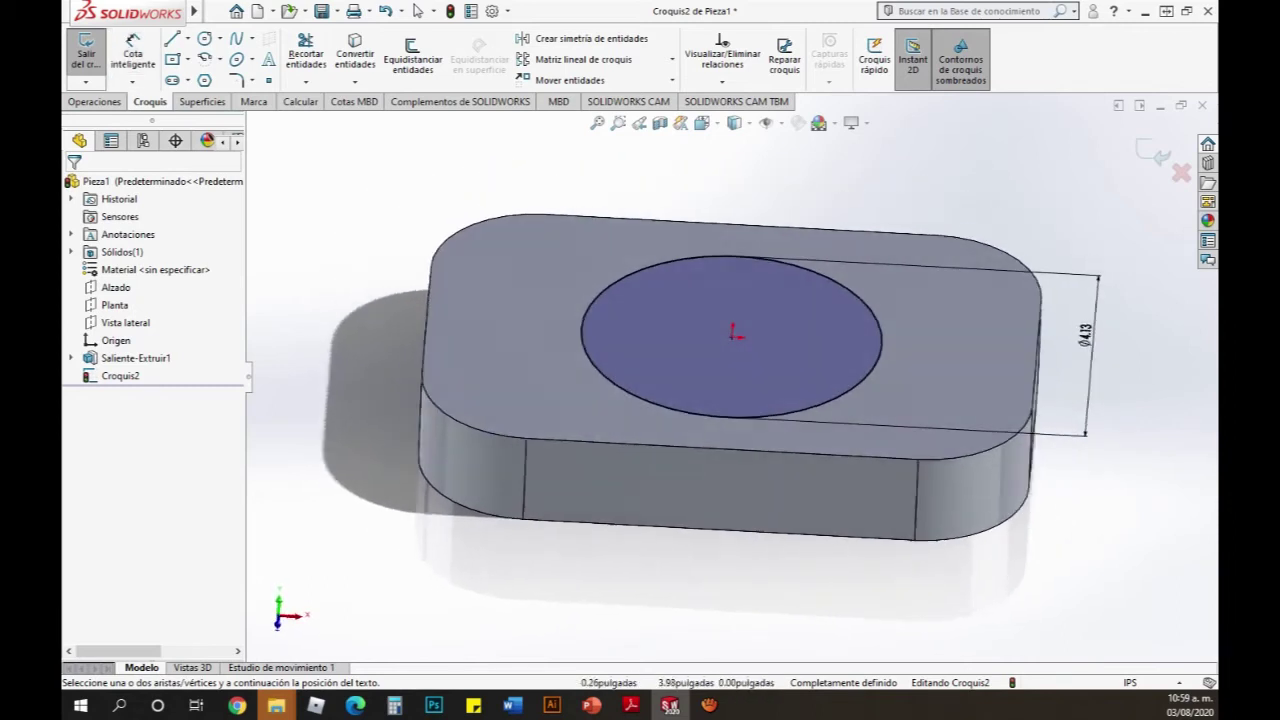
{"action": "key", "text": "alt+Tab"}
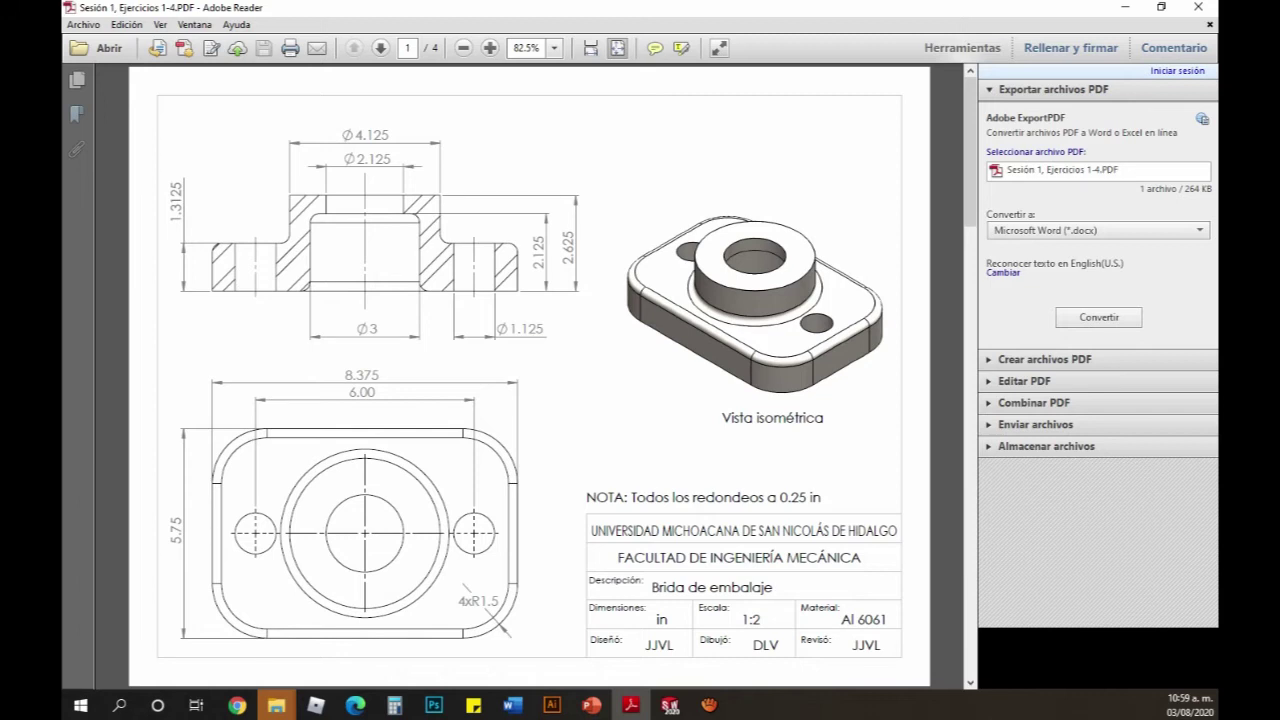
{"action": "key", "text": "alt+Tab"}
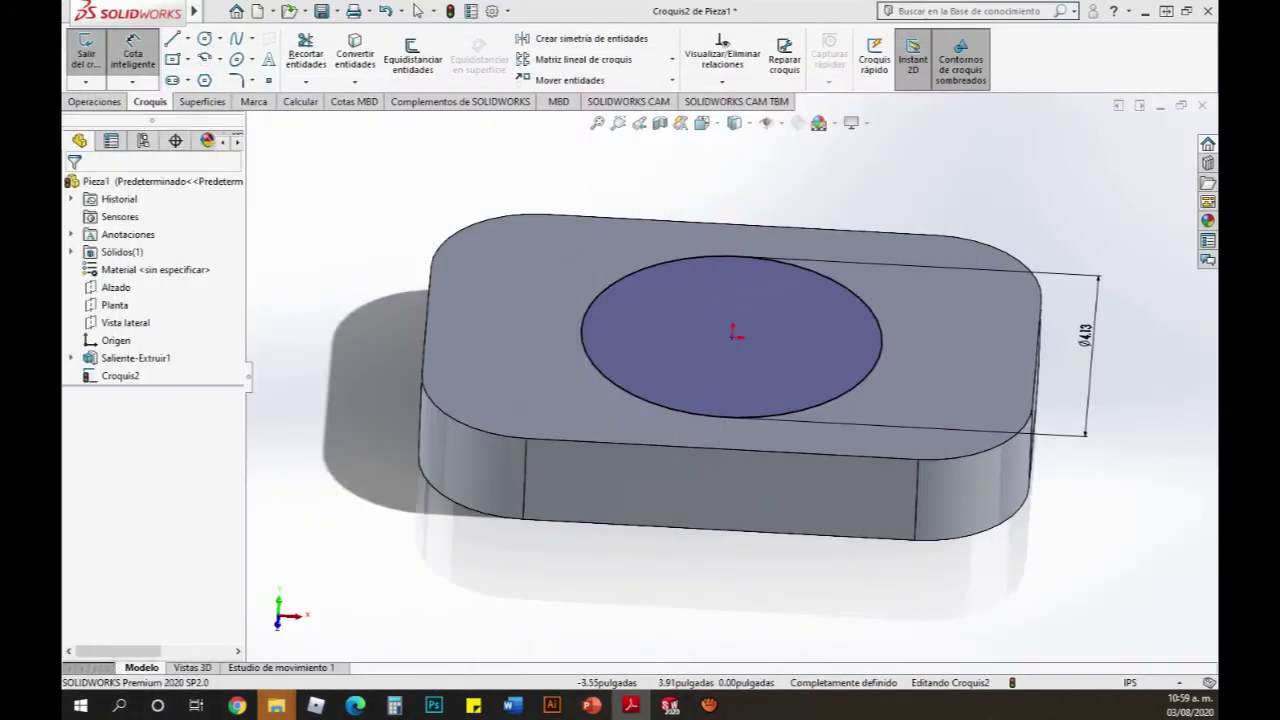
Start a boss extrusion of the circle, starting from the base plate's underside face
{"action": "left_click", "coordinate": [94, 101]}
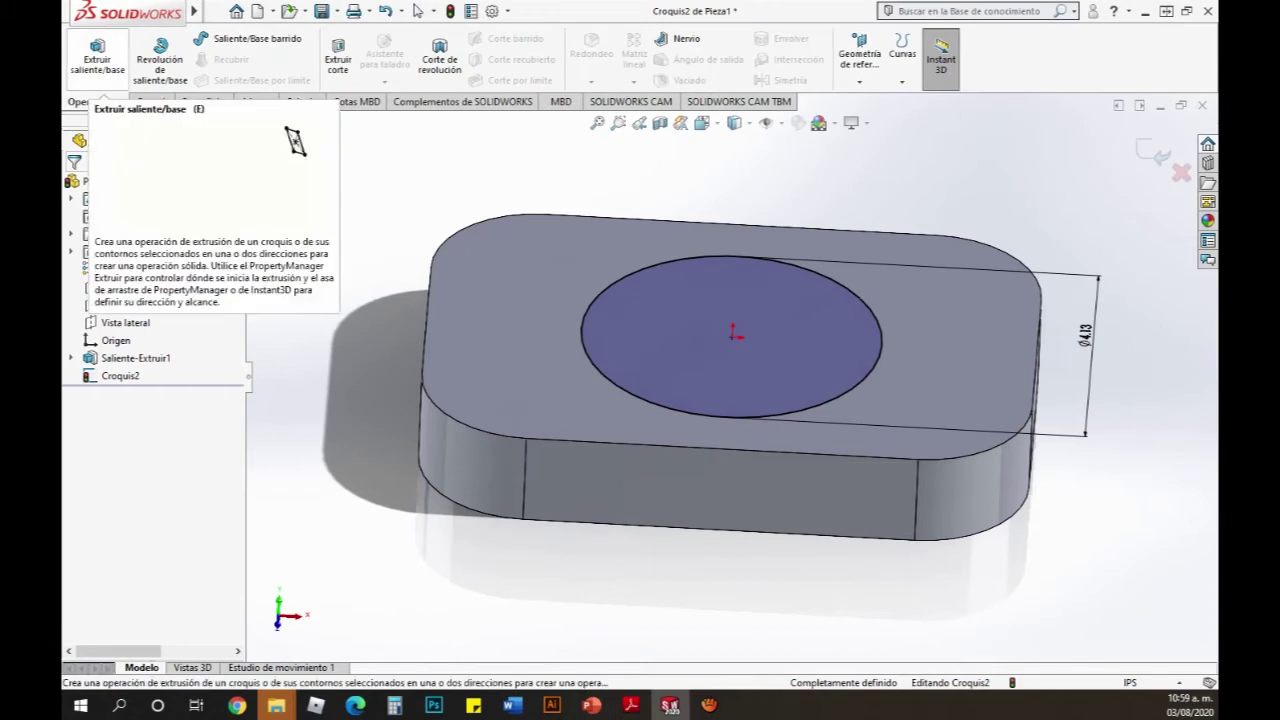
{"action": "left_click", "coordinate": [97, 50]}
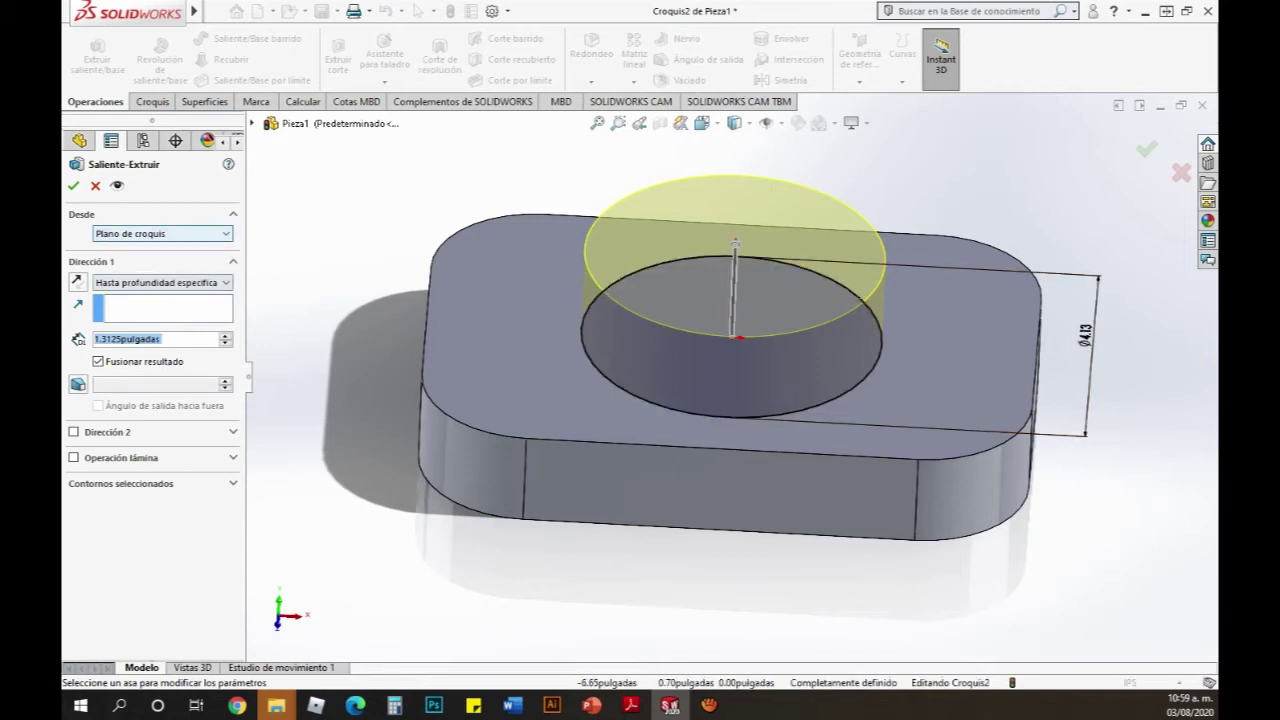
{"action": "left_click", "coordinate": [160, 233]}
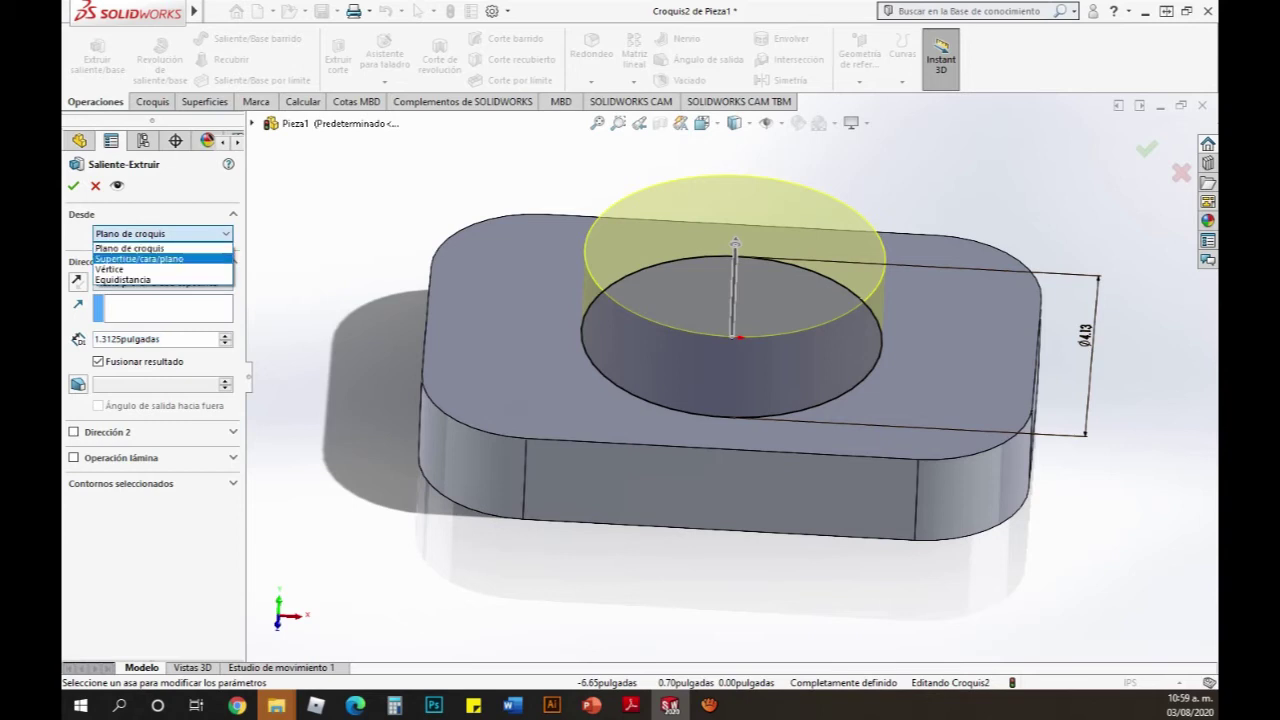
{"action": "left_click", "coordinate": [139, 258]}
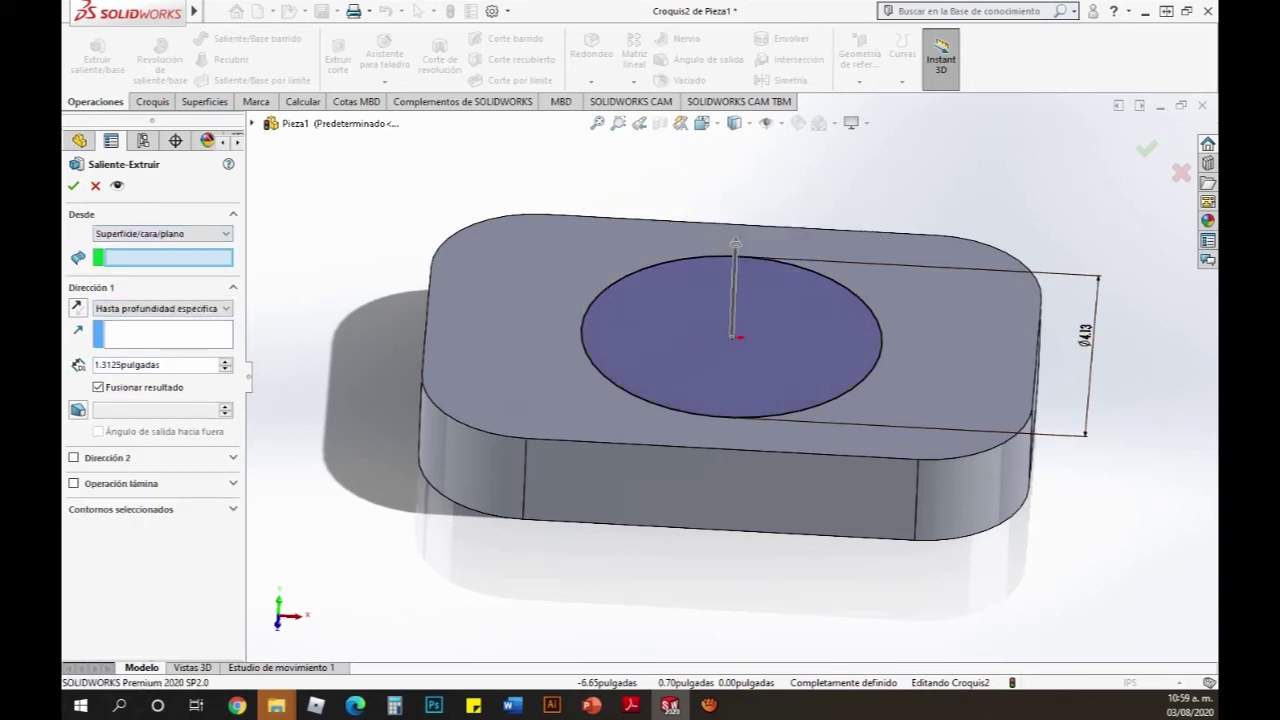
{"action": "middle_click_drag", "start_coordinate": [505, 470], "coordinate": [505, 408]}
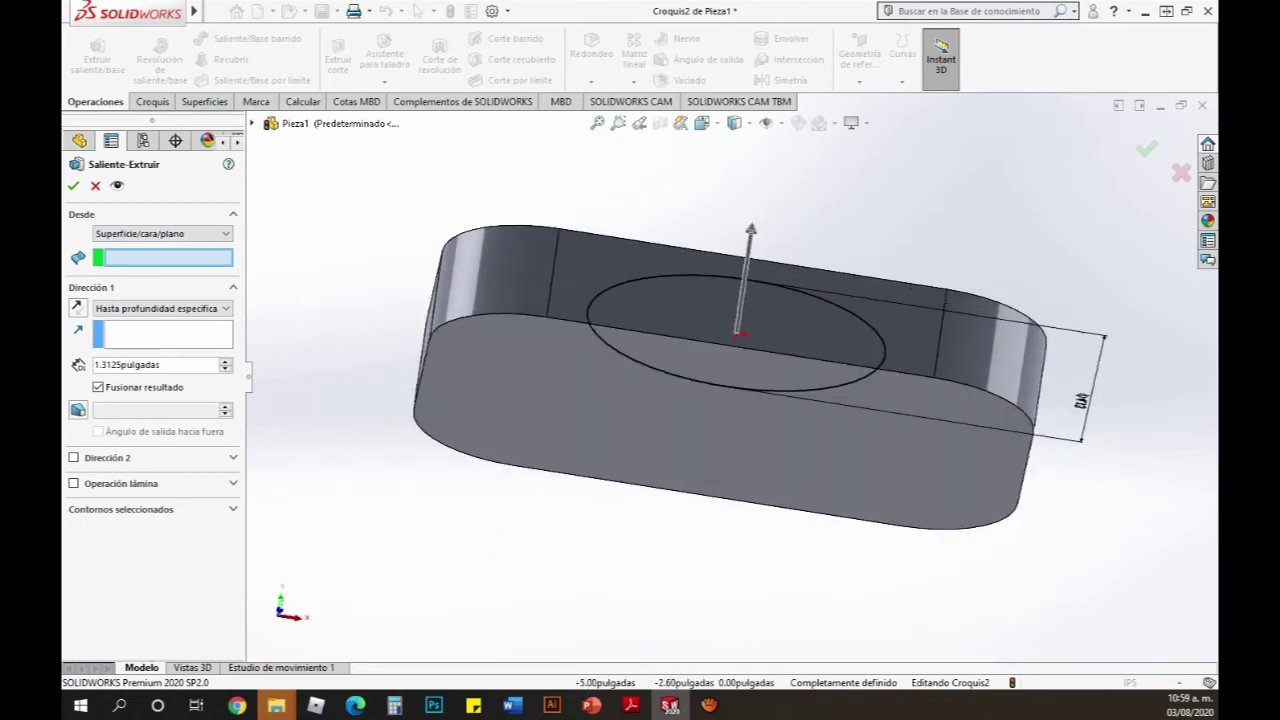
{"action": "left_click", "coordinate": [505, 410]}
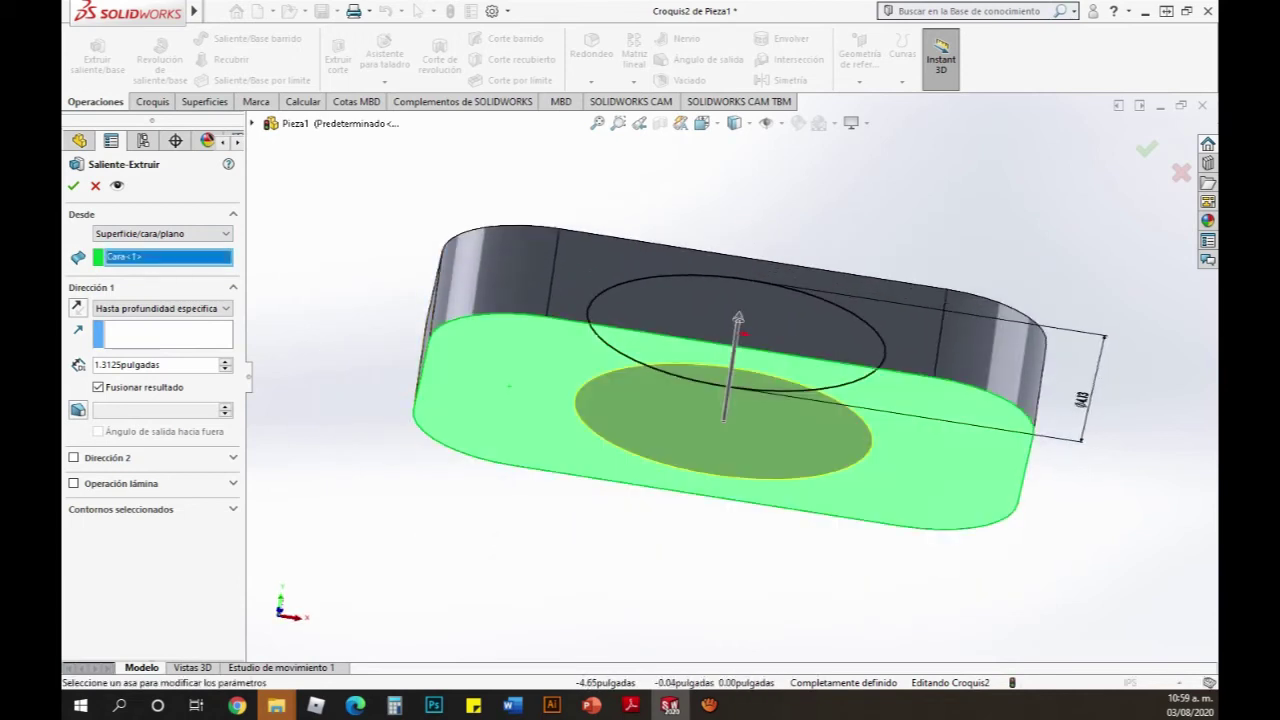
{"action": "mouse_move", "coordinate": [505, 410]}
{"action": "middle_mouse_down"}
{"action": "mouse_move", "coordinate": [505, 470]}
{"action": "mouse_move", "coordinate": [560, 470]}
{"action": "middle_mouse_up"}
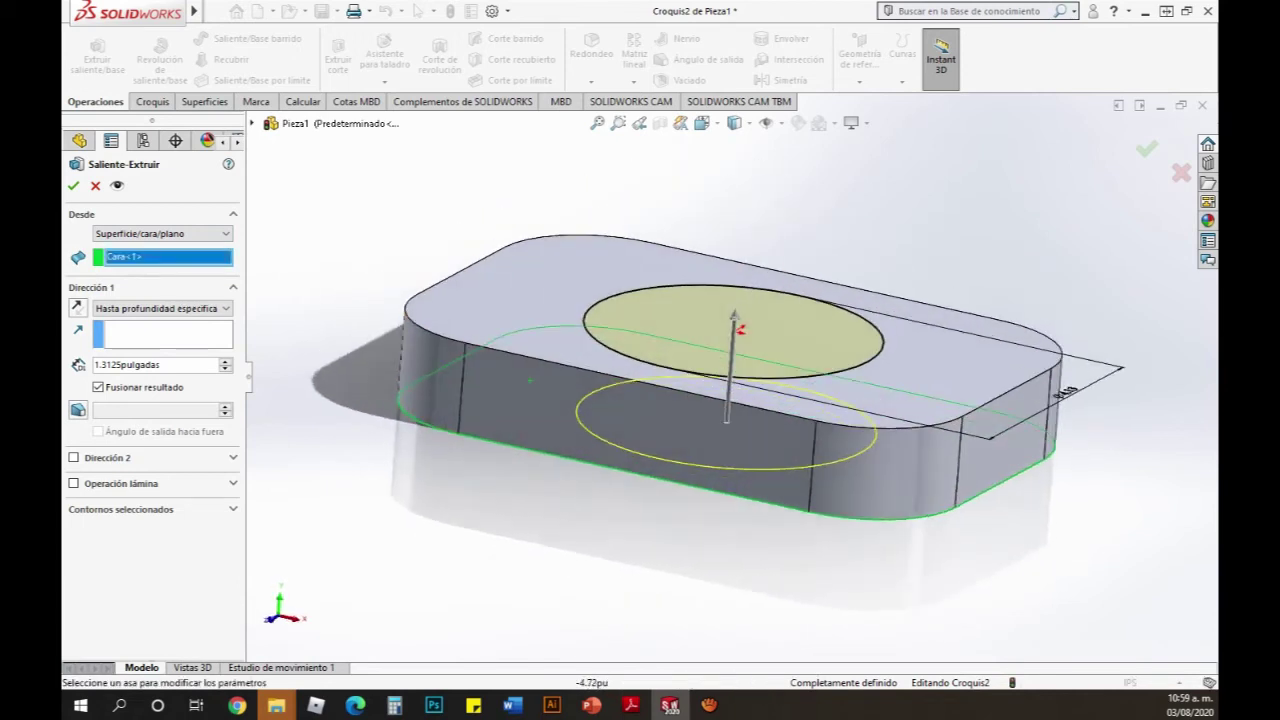
Set the extrusion depth to 2.625 in, checked against the drawing, and accept the boss
{"action": "left_click", "coordinate": [140, 364]}
{"action": "key", "text": "alt+Tab"}
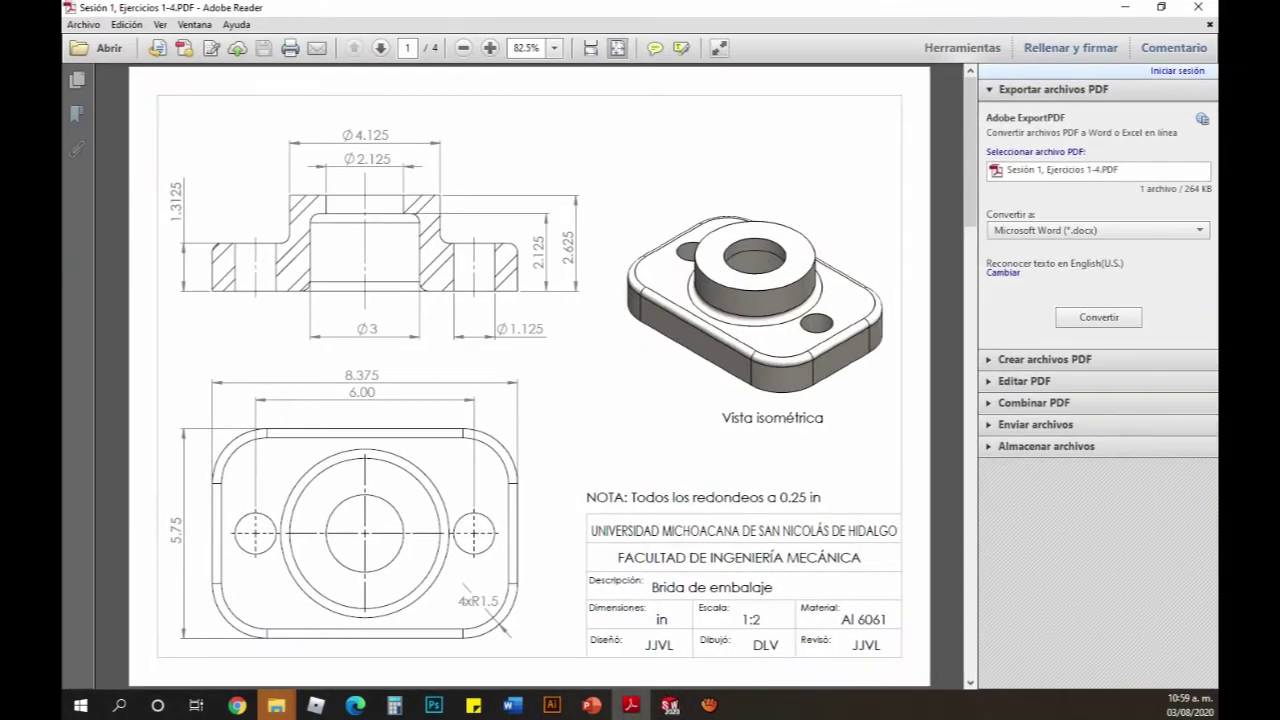
{"action": "key", "text": "alt+Tab"}
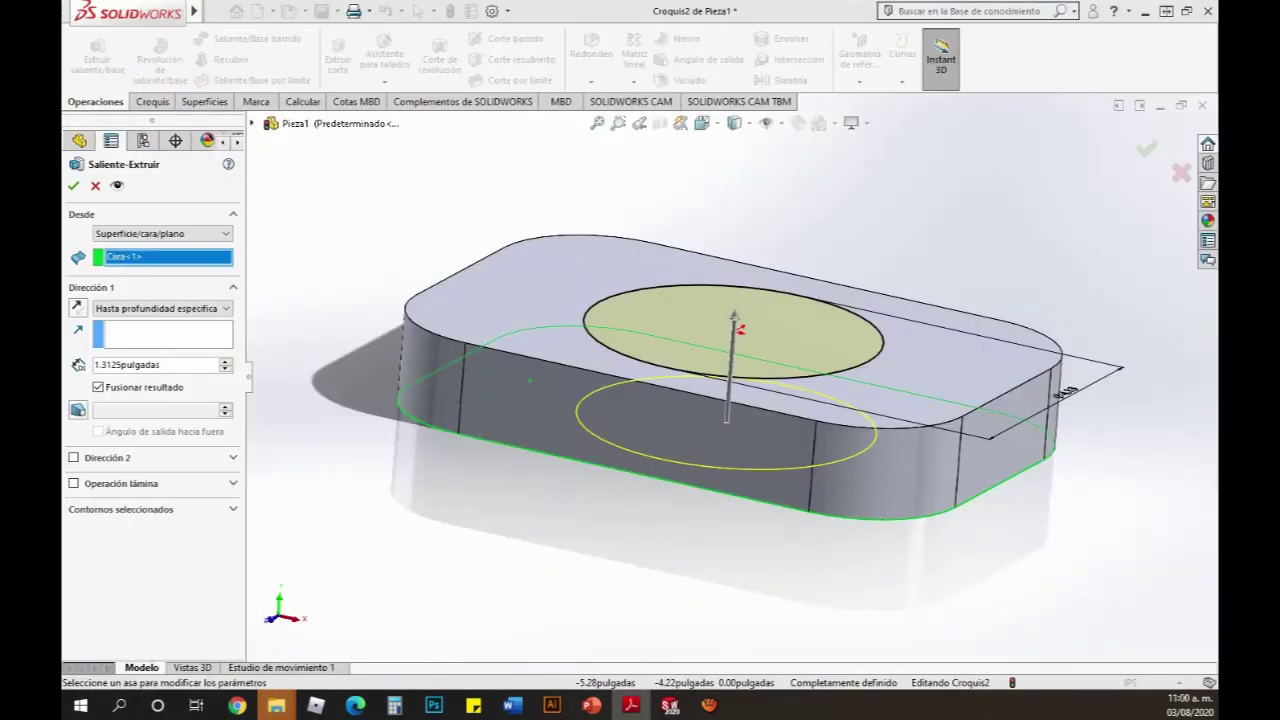
{"action": "type", "text": "2"}
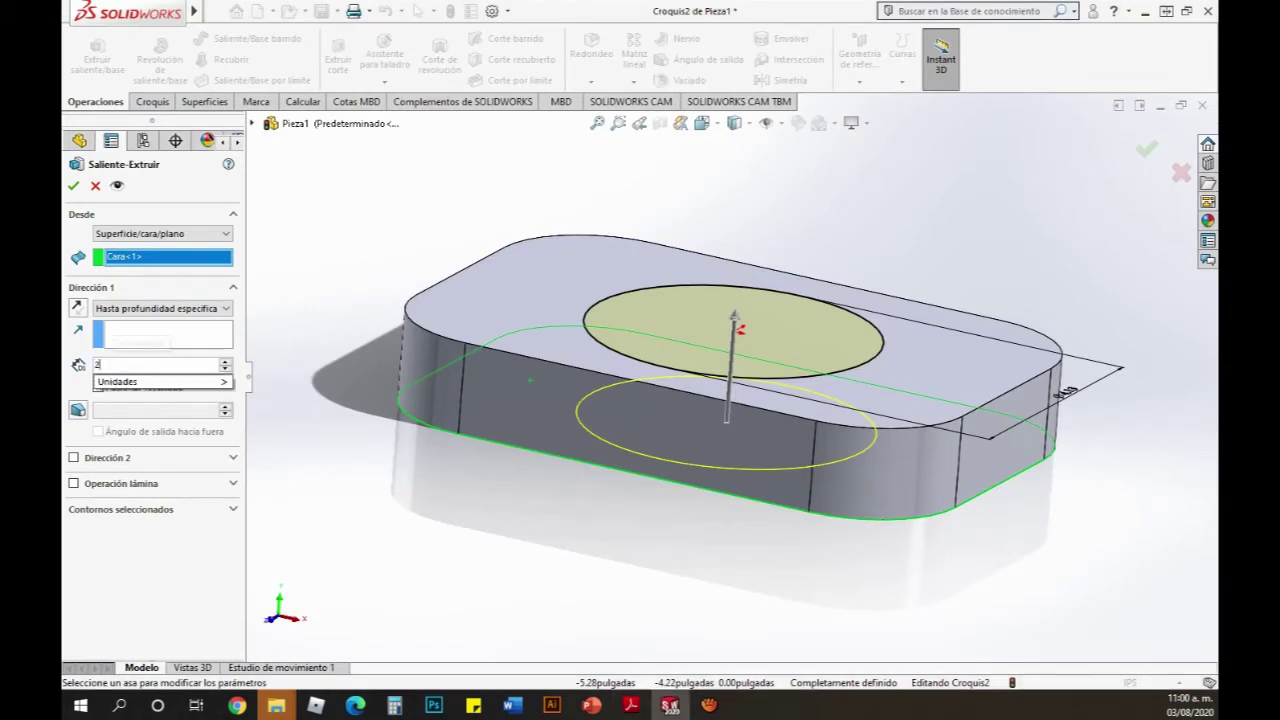
{"action": "type", "text": ".625"}
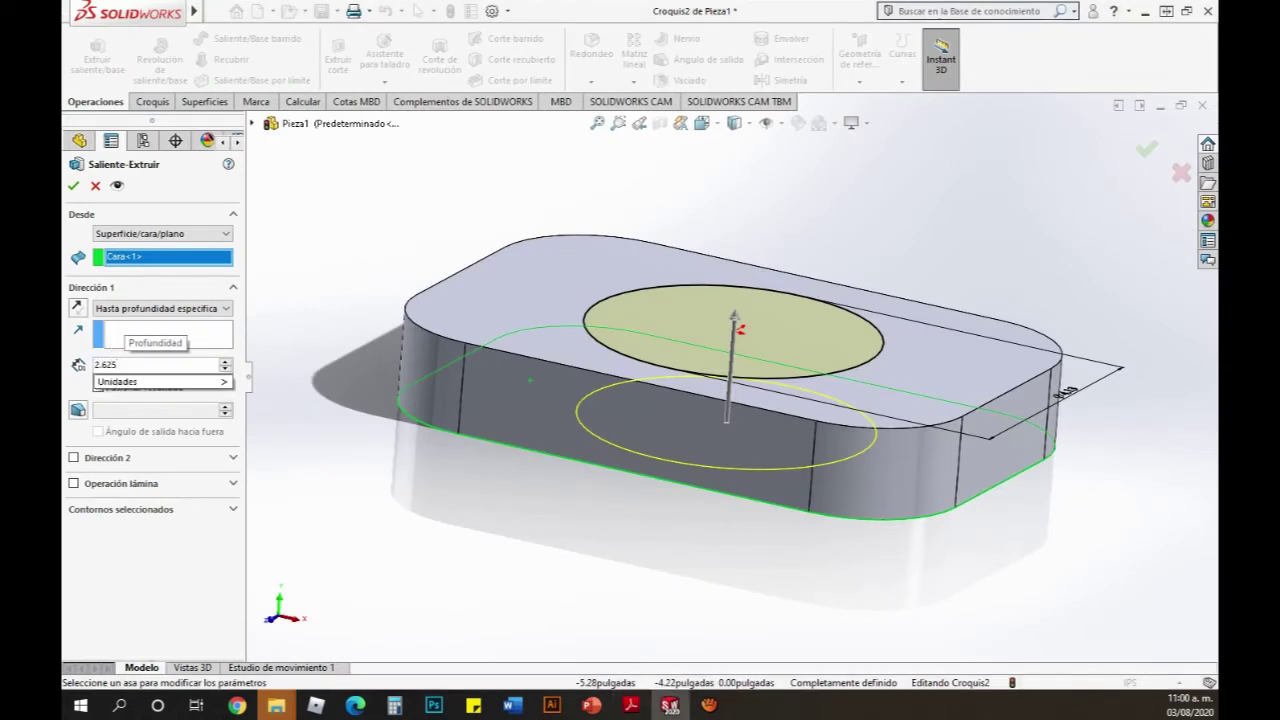
{"action": "key", "text": "Return"}
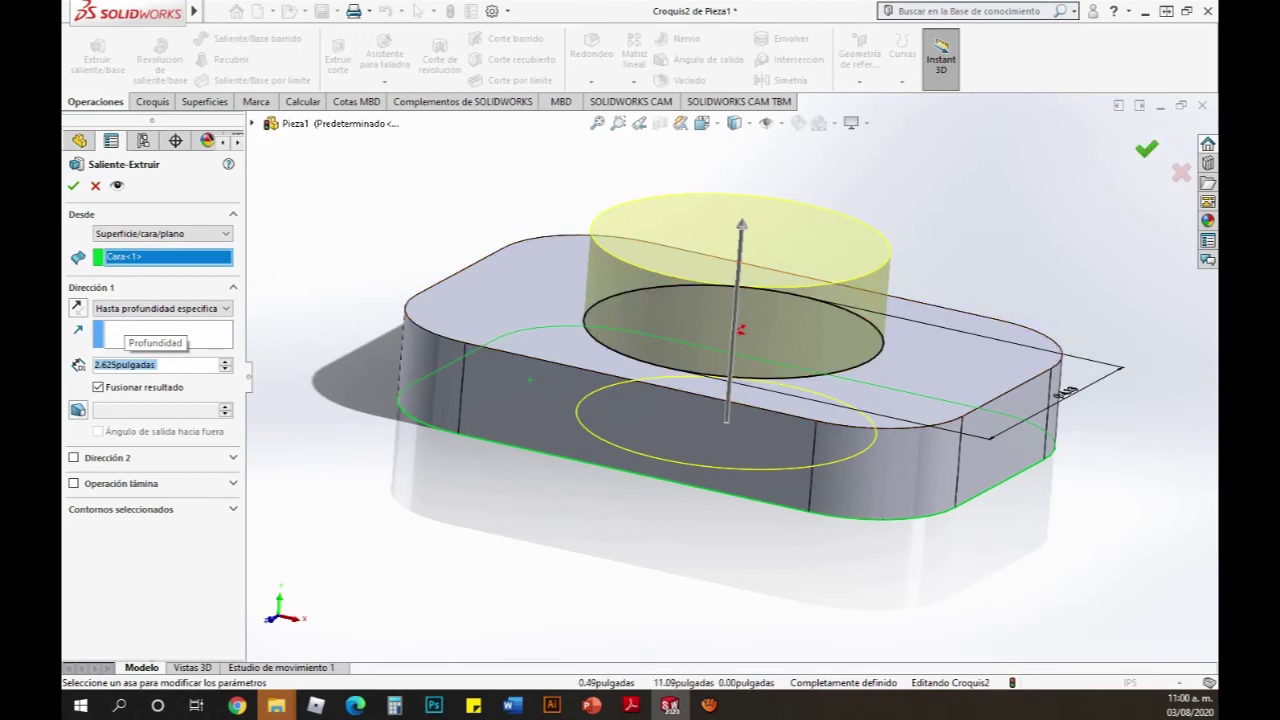
{"action": "left_click", "coordinate": [1146, 148]}
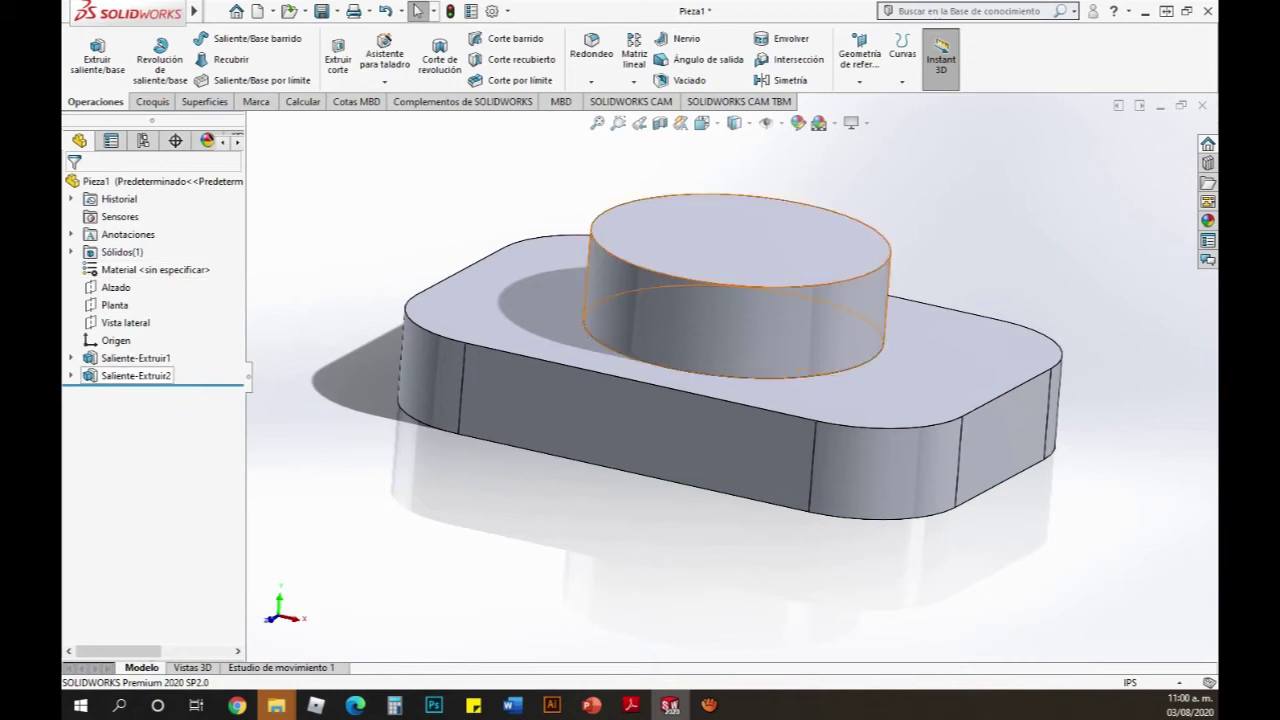
Delete the Saliente-Extruir2 boss and reopen Croquis2 for editing
{"action": "left_click", "coordinate": [135, 375]}
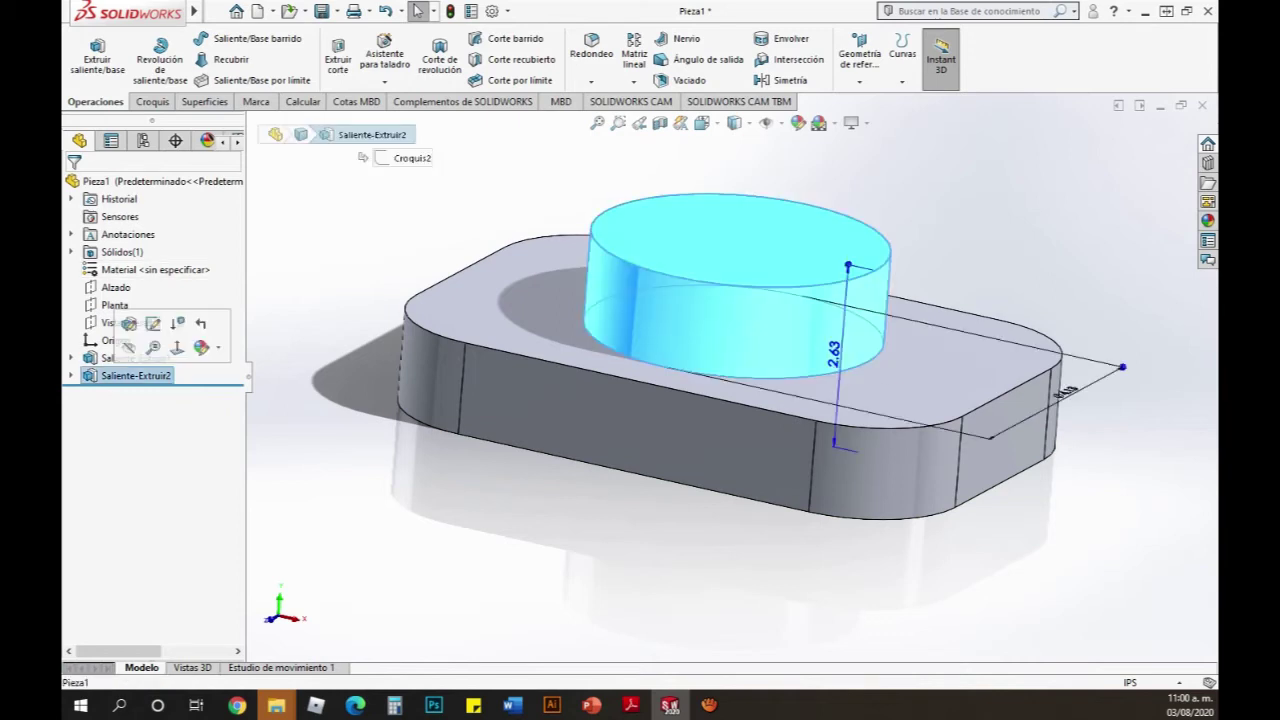
{"action": "key", "text": "Delete"}
{"action": "key", "text": "Return"}
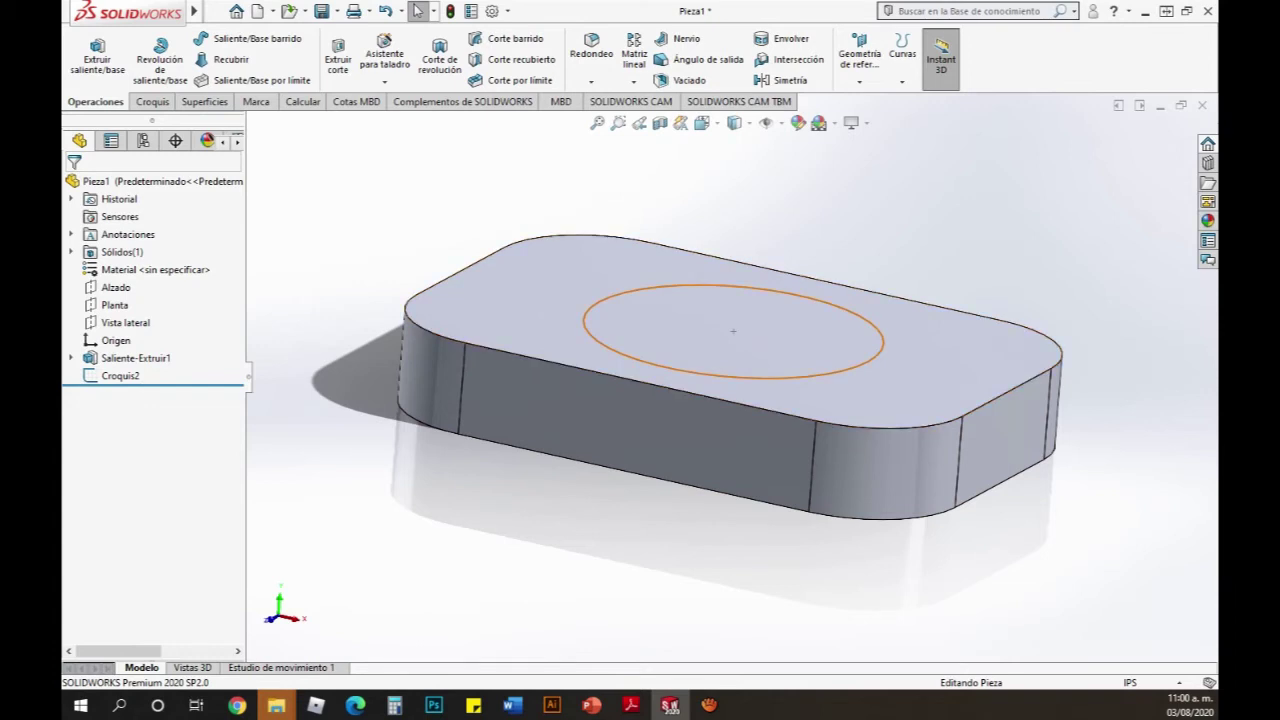
{"action": "double_click", "coordinate": [733, 331]}
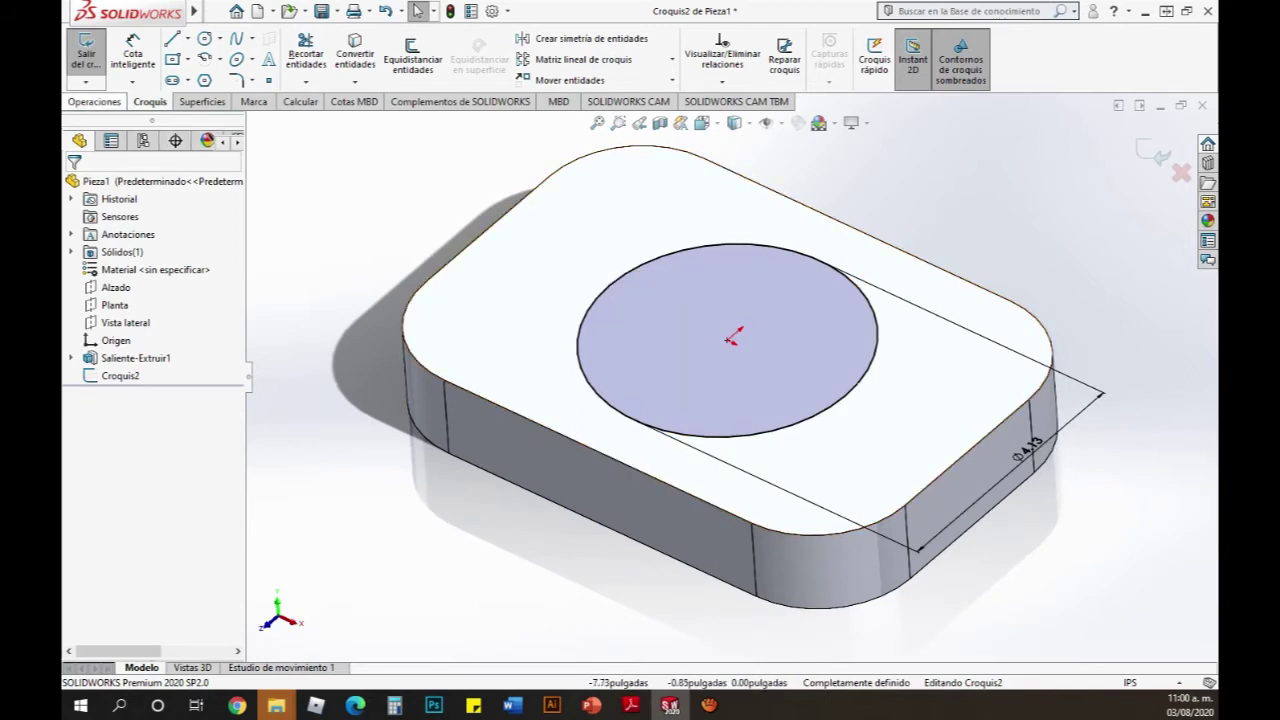
{"action": "left_click", "coordinate": [94, 101]}
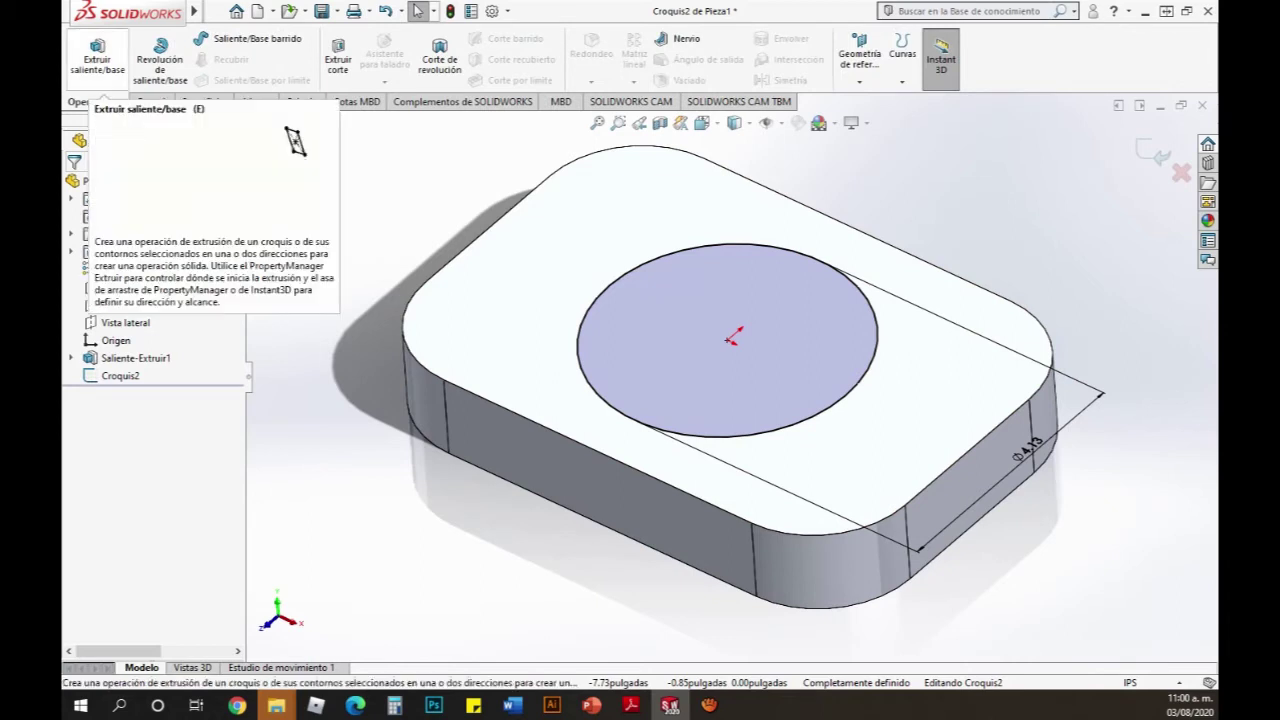
Extrude the Ø4.13 circle up from its sketch plane to a 1.3125 in depth (2.625-1.3125)
{"action": "left_click", "coordinate": [97, 55]}
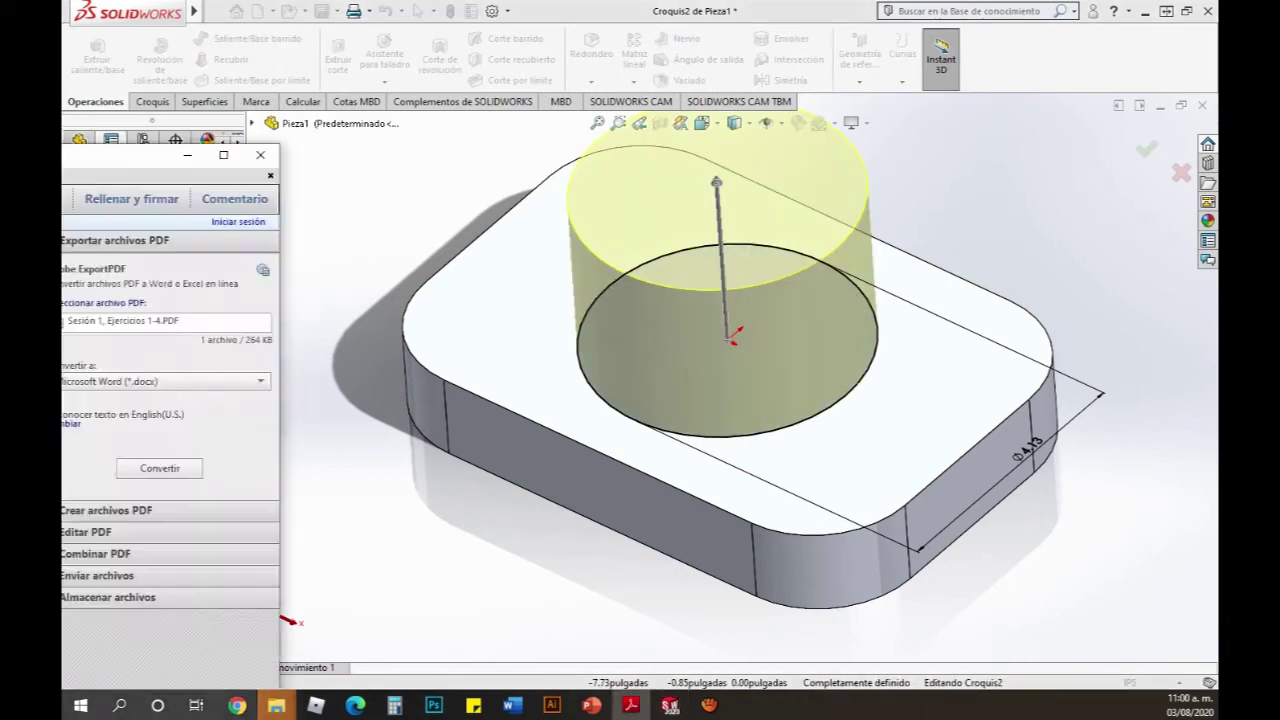
{"action": "left_click", "coordinate": [631, 705]}
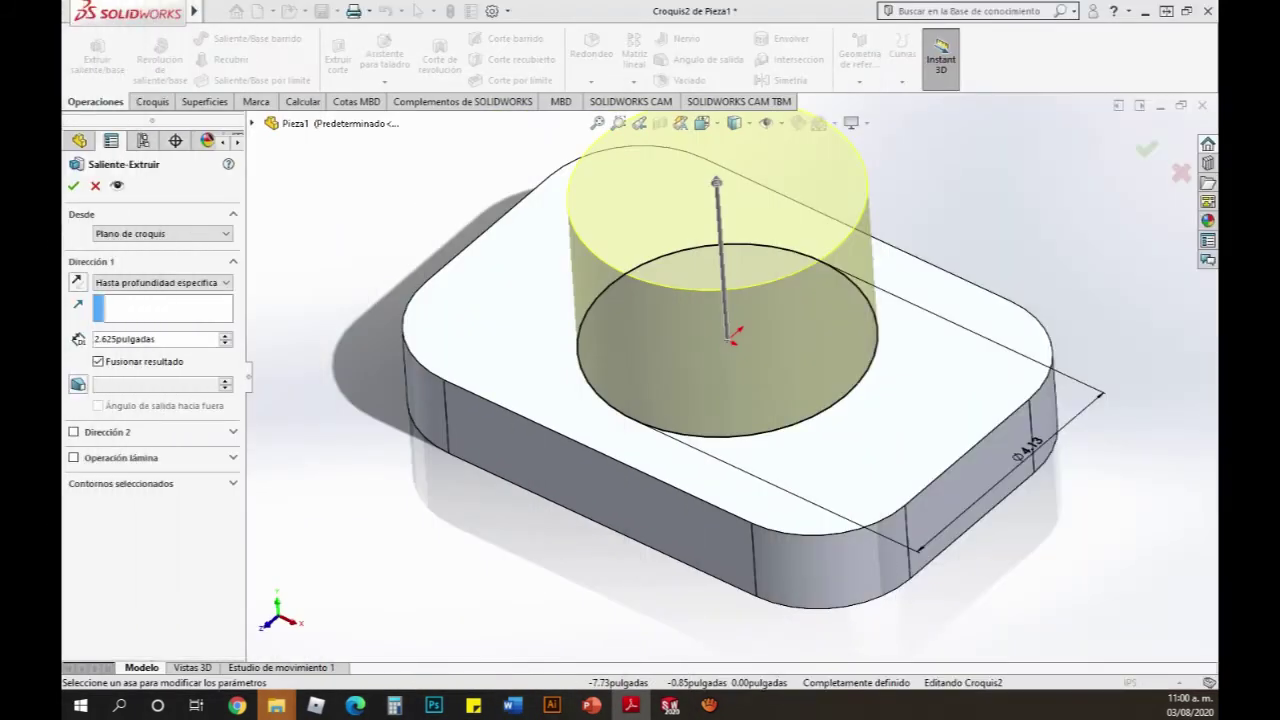
{"action": "left_click", "coordinate": [156, 339]}
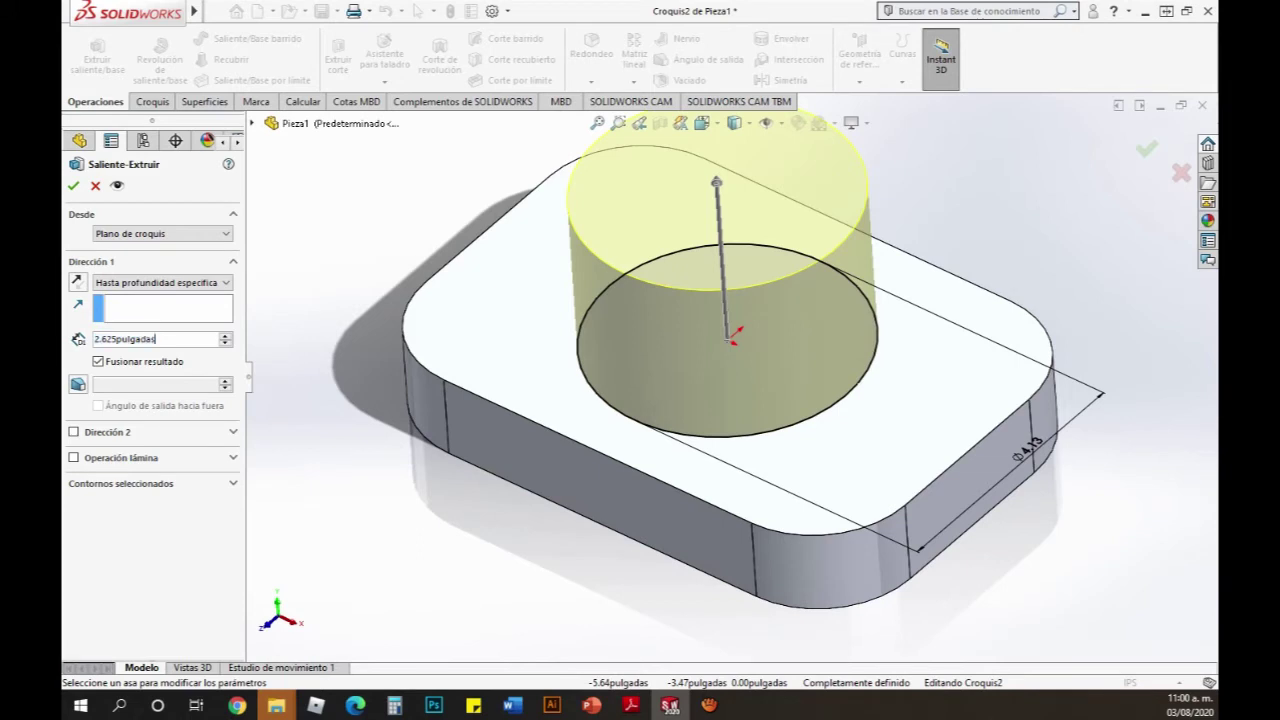
{"action": "double_click", "coordinate": [125, 339]}
{"action": "type", "text": "2"}
{"action": "key", "text": "Return"}
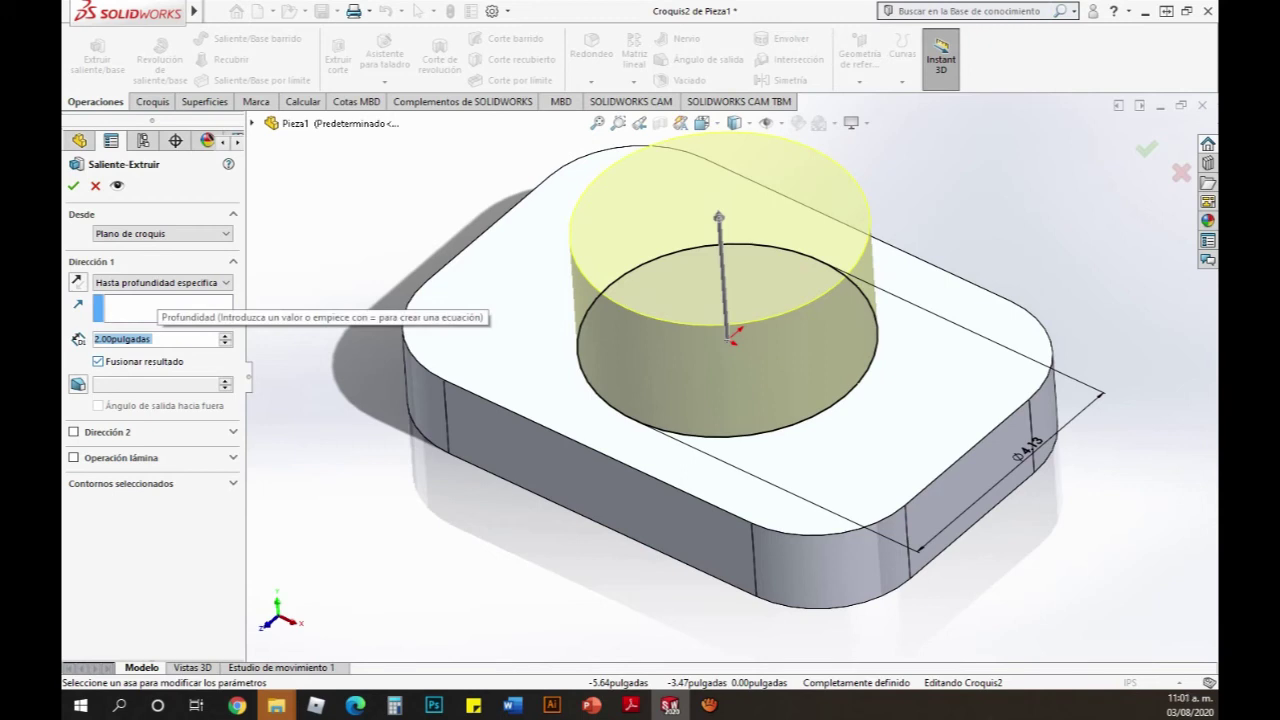
{"action": "type", "text": "2.625"}
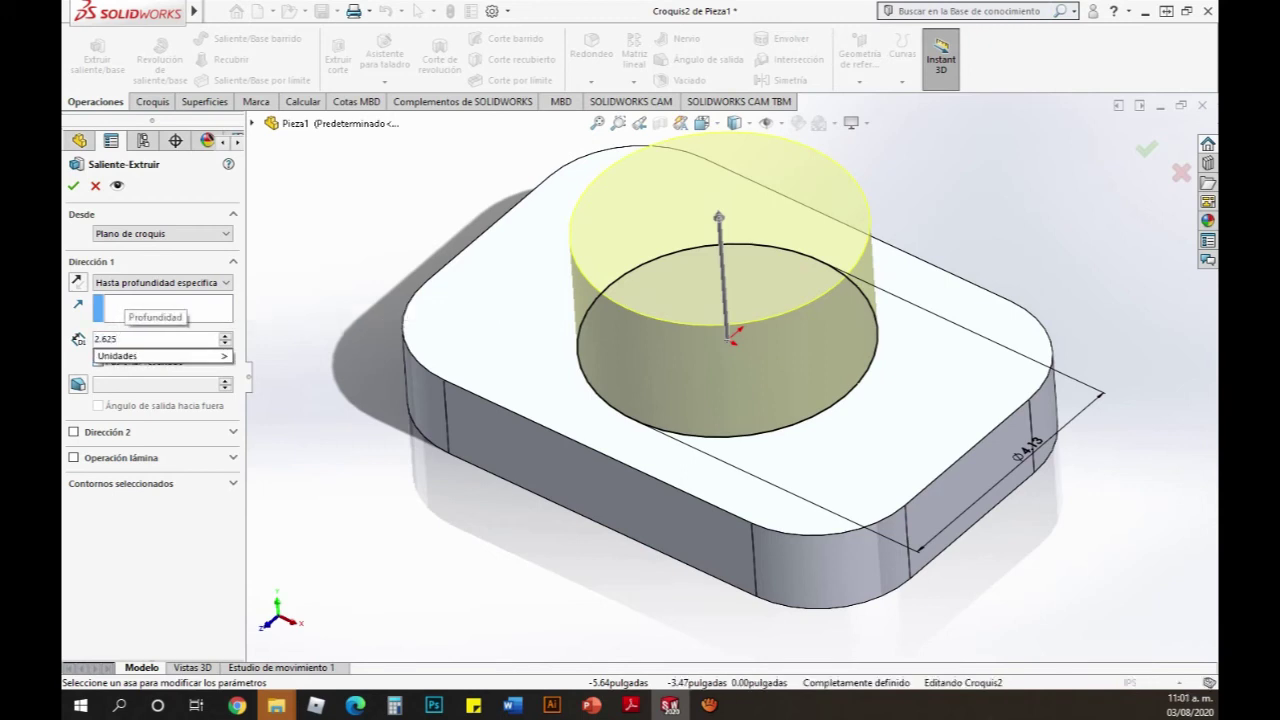
{"action": "type", "text": "-"}
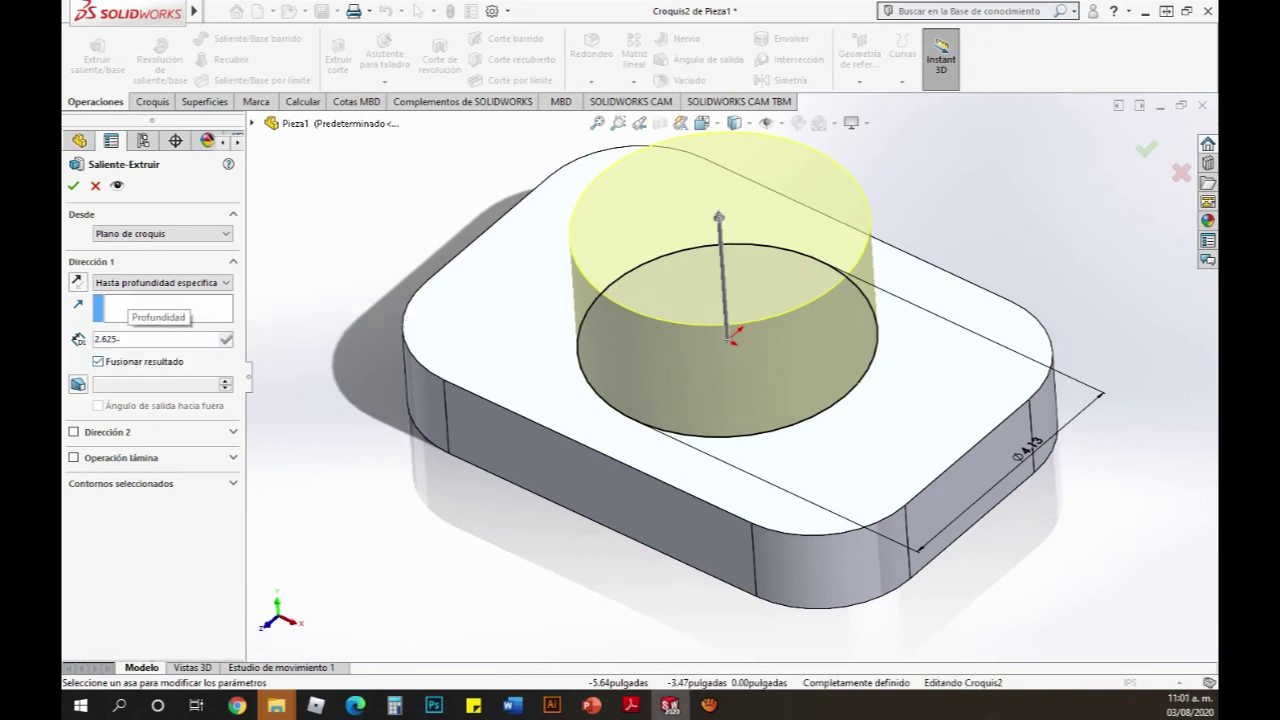
{"action": "type", "text": "1.3125"}
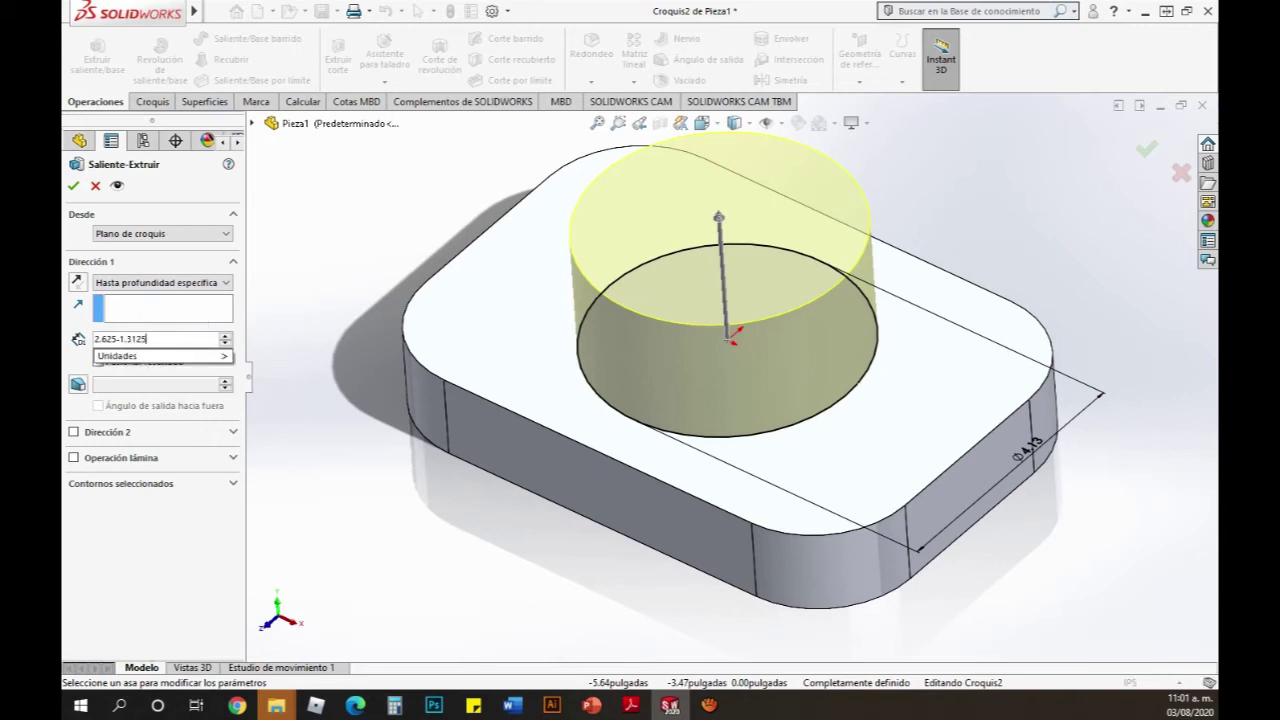
{"action": "key", "text": "Down"}
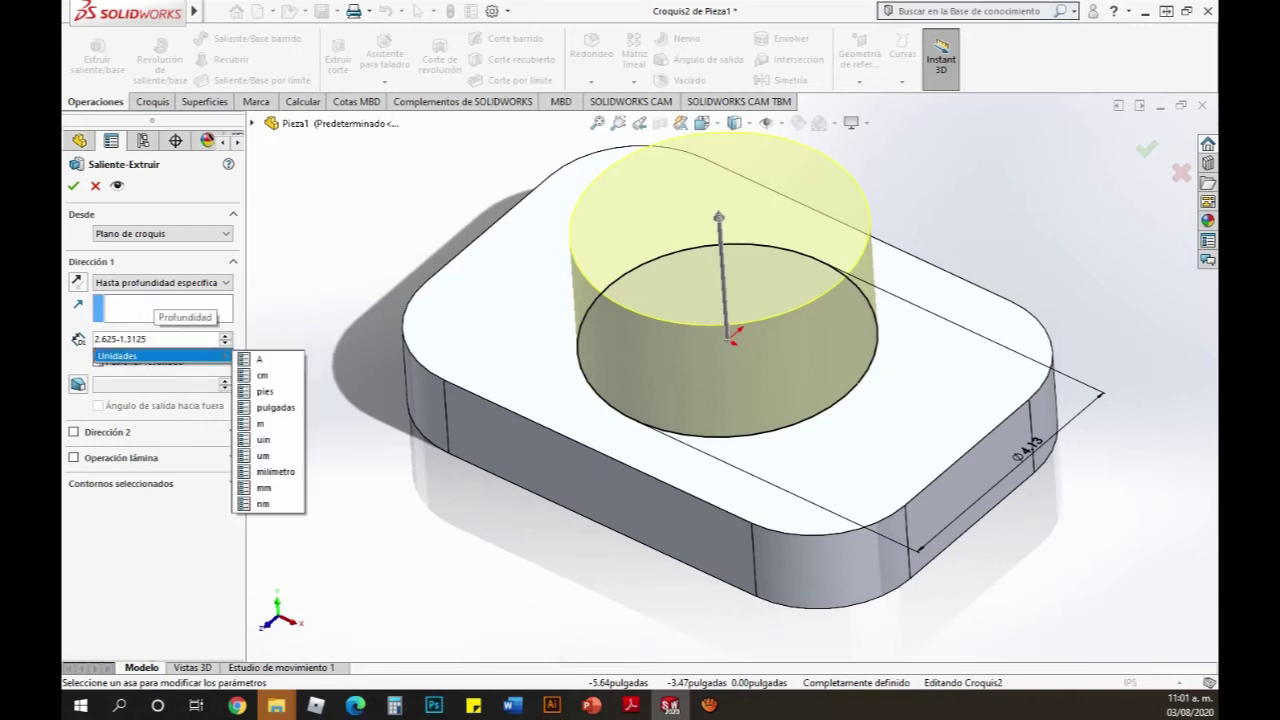
{"action": "key", "text": "Return"}
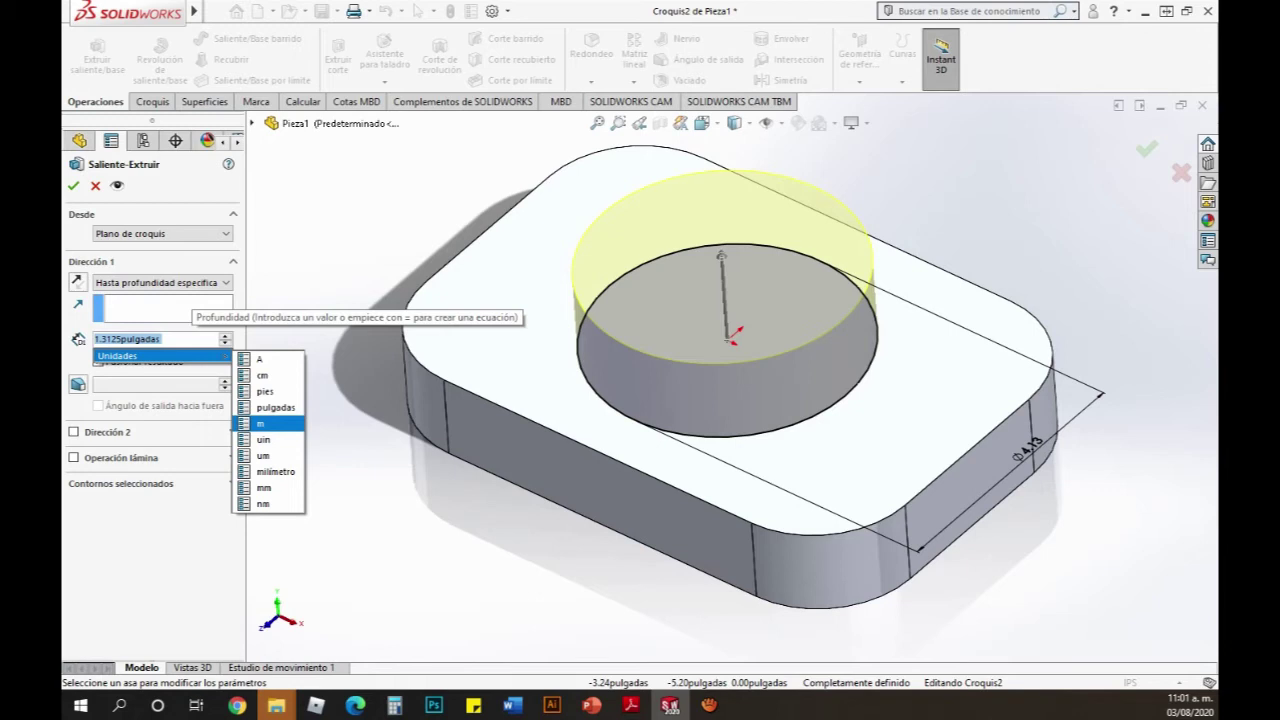
{"action": "left_click", "coordinate": [260, 423]}
{"action": "type", "text": "1.312"}
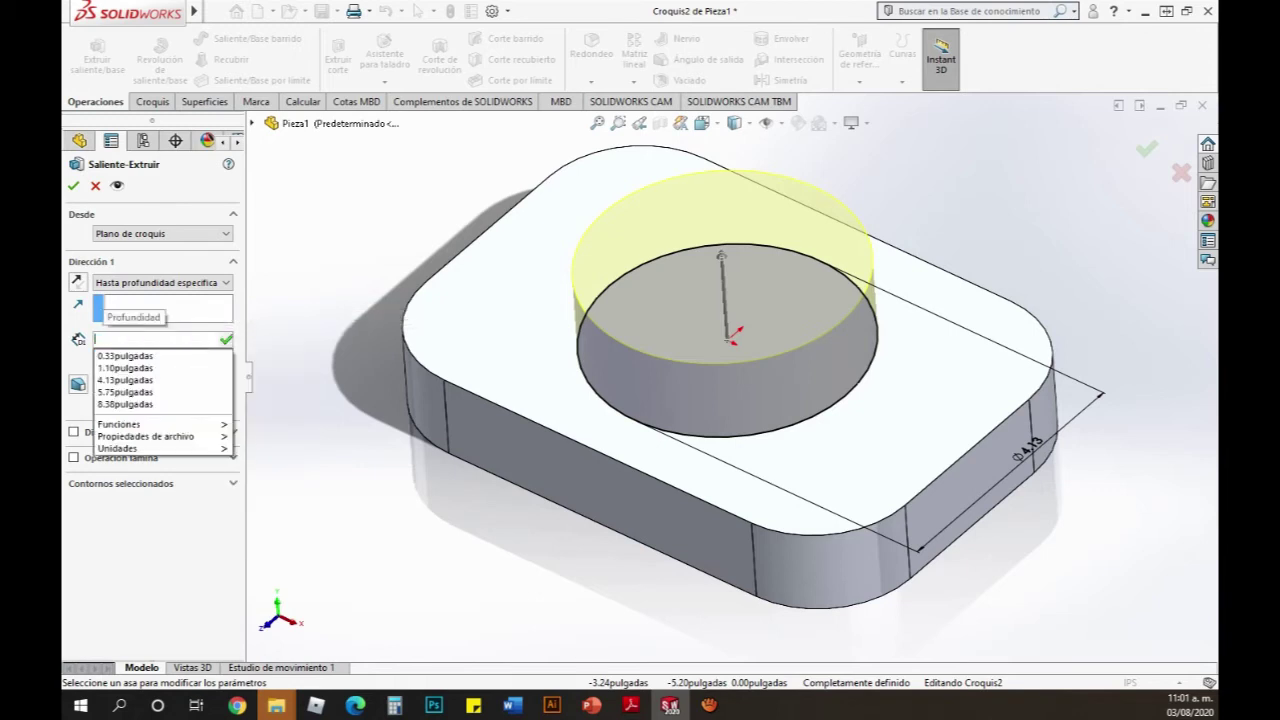
{"action": "type", "text": "5"}
{"action": "key", "text": "Return"}
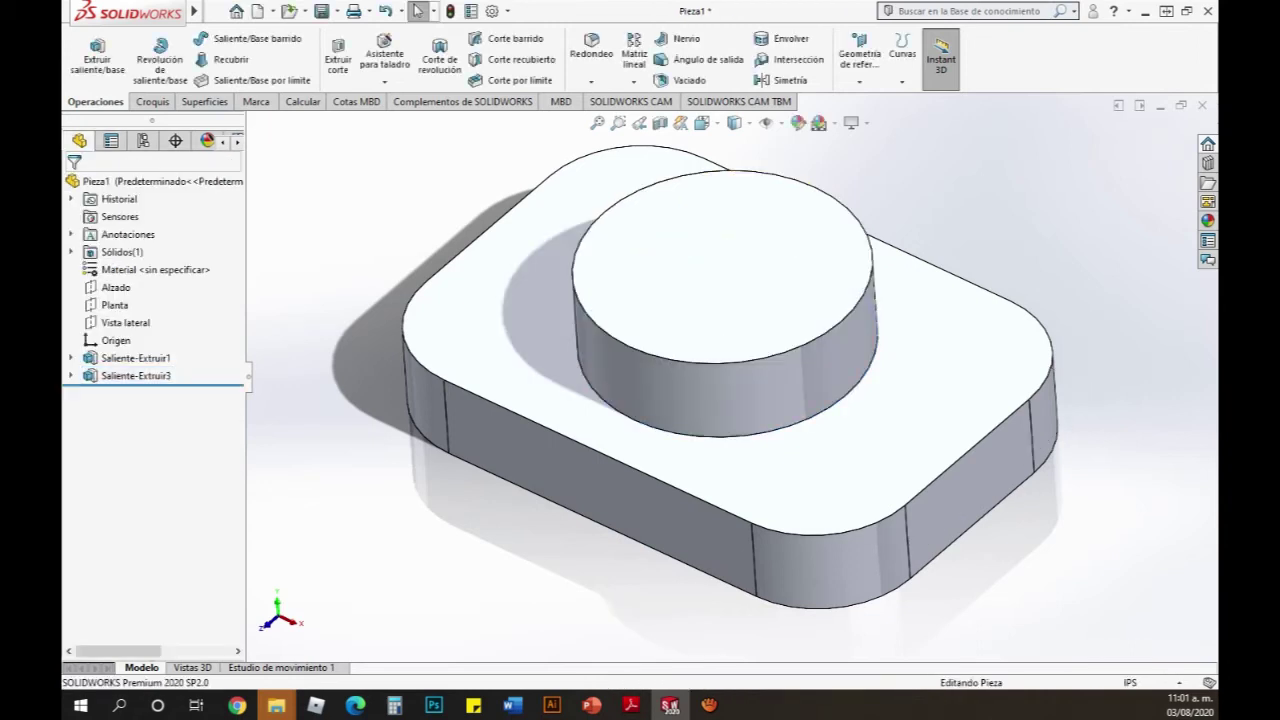
Check the drawing, then orbit from the isometric view to show the base plate's underside
{"action": "key", "text": "ctrl+7"}
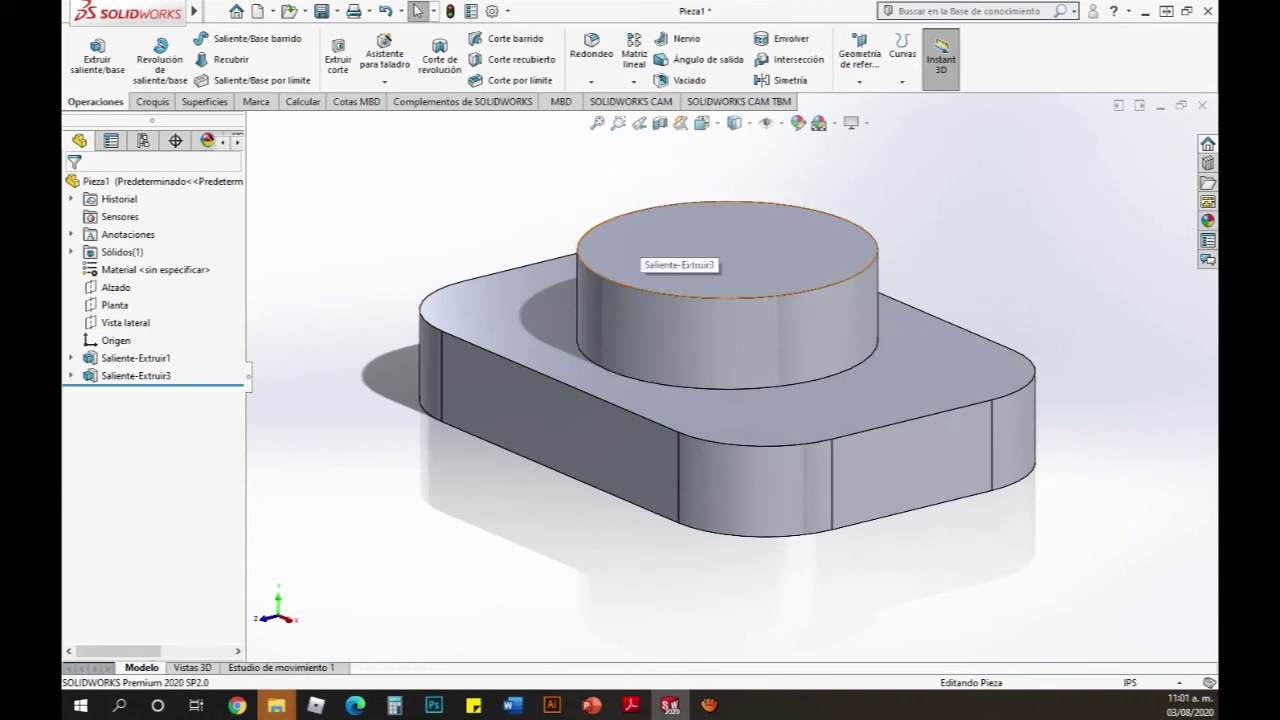
{"action": "key", "text": "alt+Tab"}
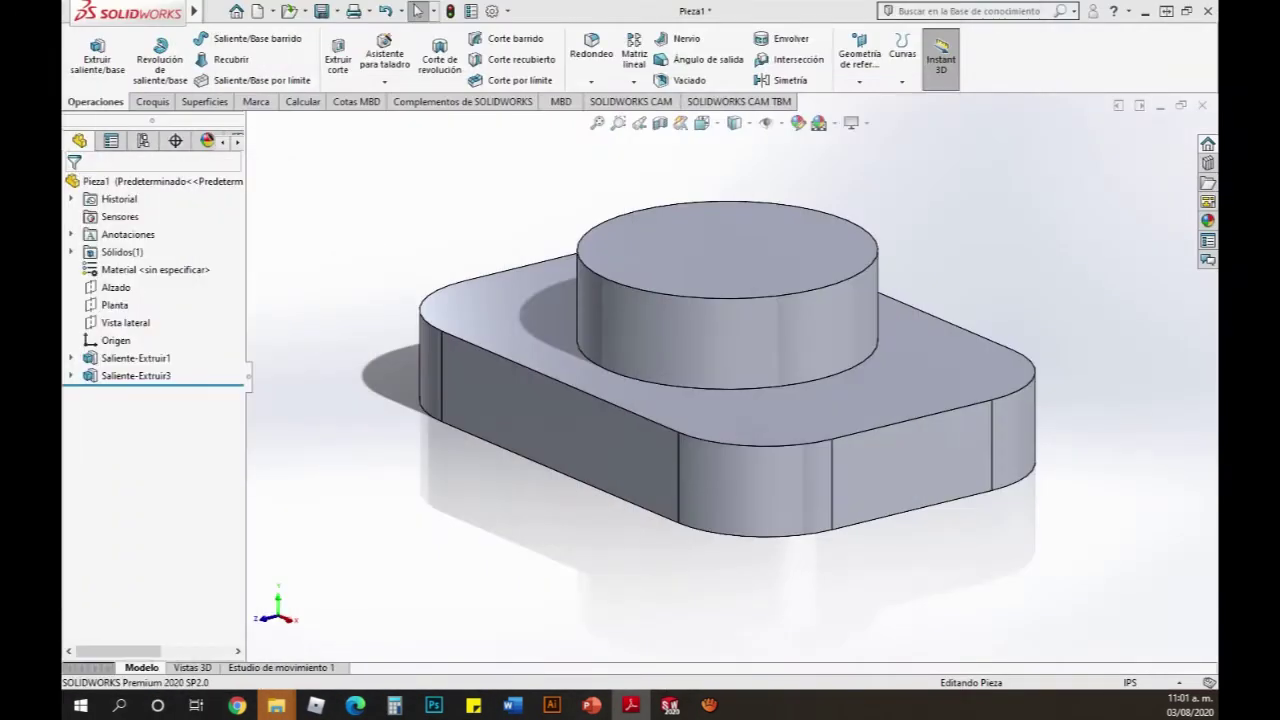
{"action": "middle_click_drag", "start_coordinate": [720, 450], "coordinate": [740, 300]}
{"action": "mouse_move", "coordinate": [720, 400]}
{"action": "middle_mouse_down"}
{"action": "mouse_move", "coordinate": [680, 450]}
{"action": "mouse_move", "coordinate": [720, 410]}
{"action": "mouse_move", "coordinate": [715, 460]}
{"action": "mouse_move", "coordinate": [720, 430]}
{"action": "mouse_move", "coordinate": [725, 440]}
{"action": "mouse_move", "coordinate": [715, 420]}
{"action": "mouse_move", "coordinate": [700, 480]}
{"action": "mouse_move", "coordinate": [725, 345]}
{"action": "middle_mouse_up"}
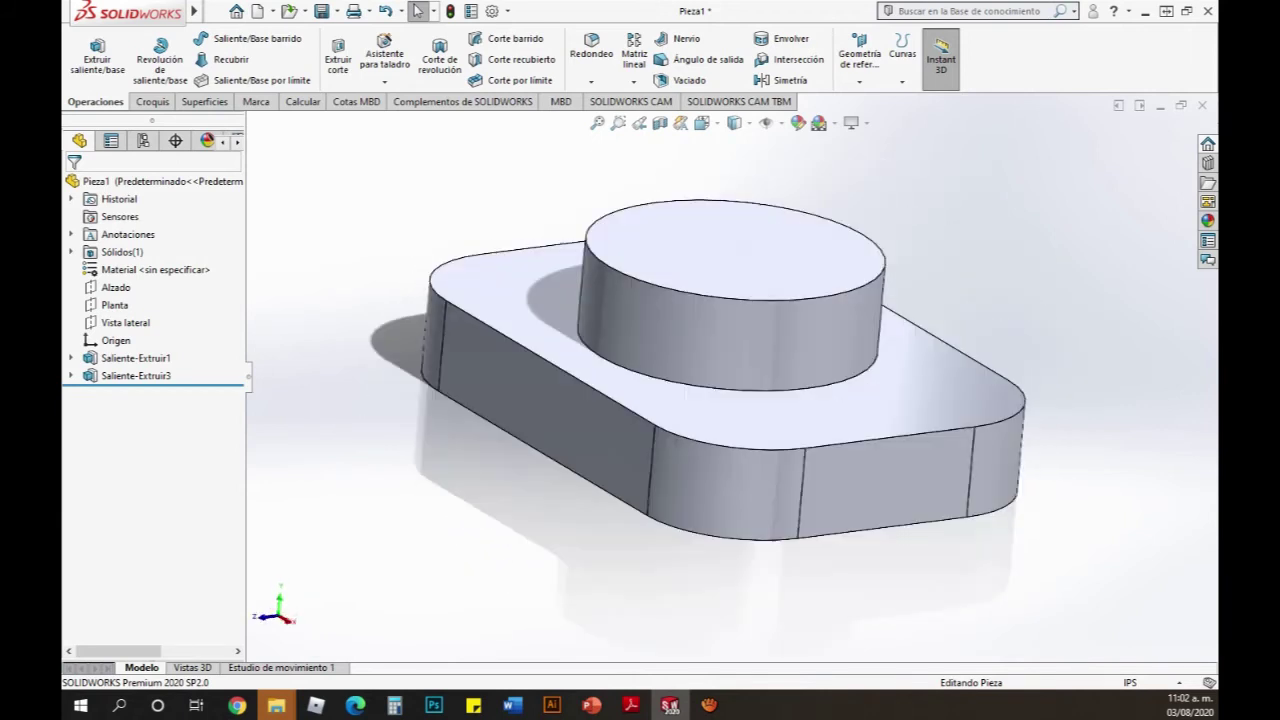
{"action": "middle_click_drag", "start_coordinate": [560, 420], "coordinate": [549, 314]}
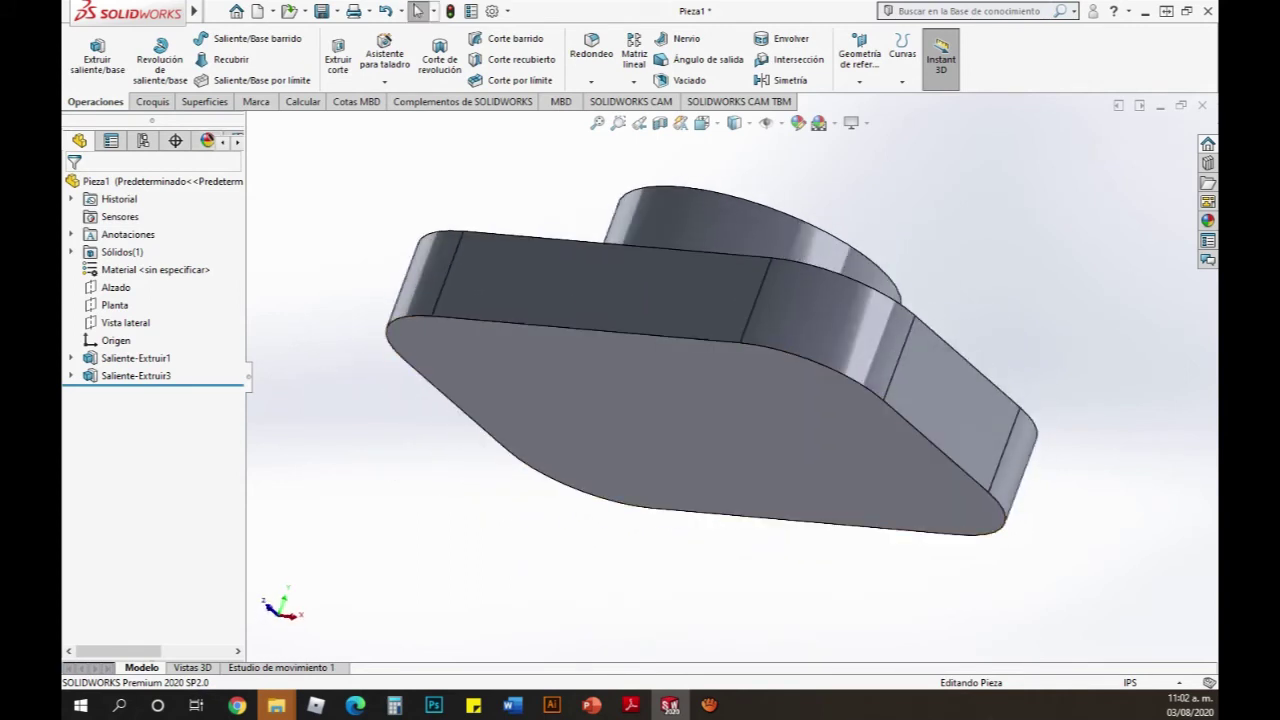
{"action": "left_click", "coordinate": [152, 101]}
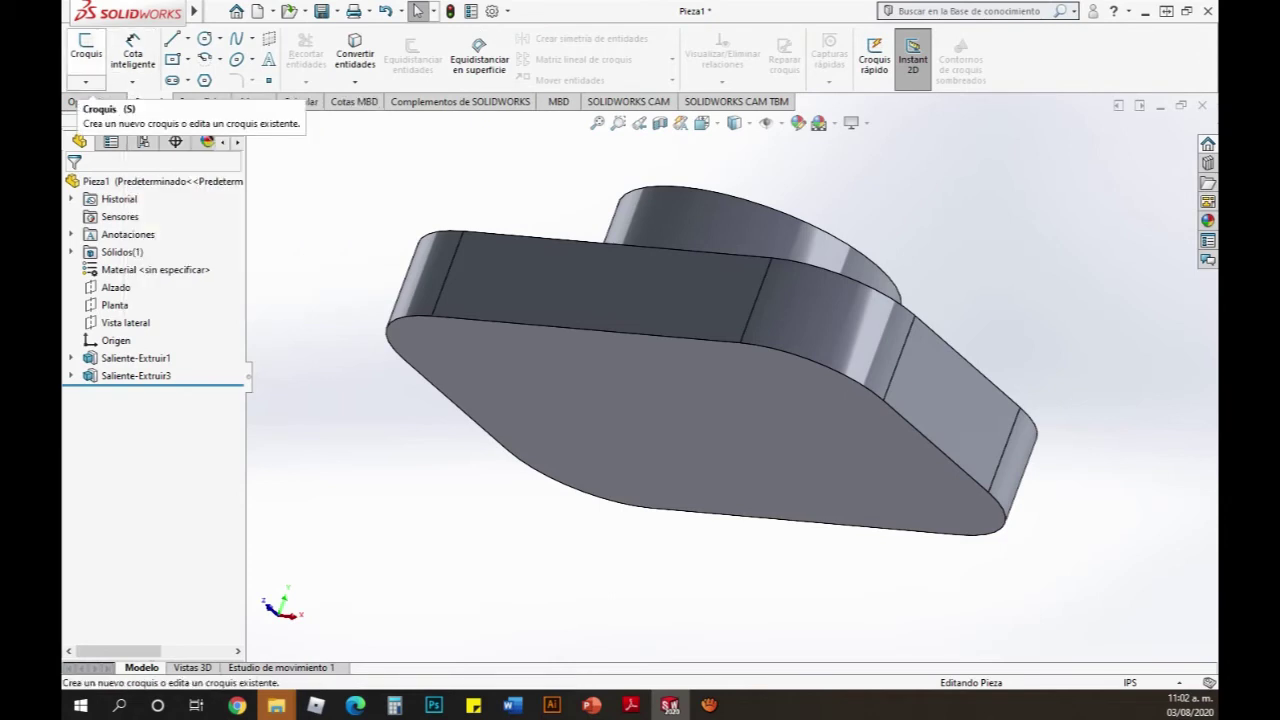
Start Croquis3 on the base plate's bottom face and view it Normal To
{"action": "left_click", "coordinate": [86, 48]}
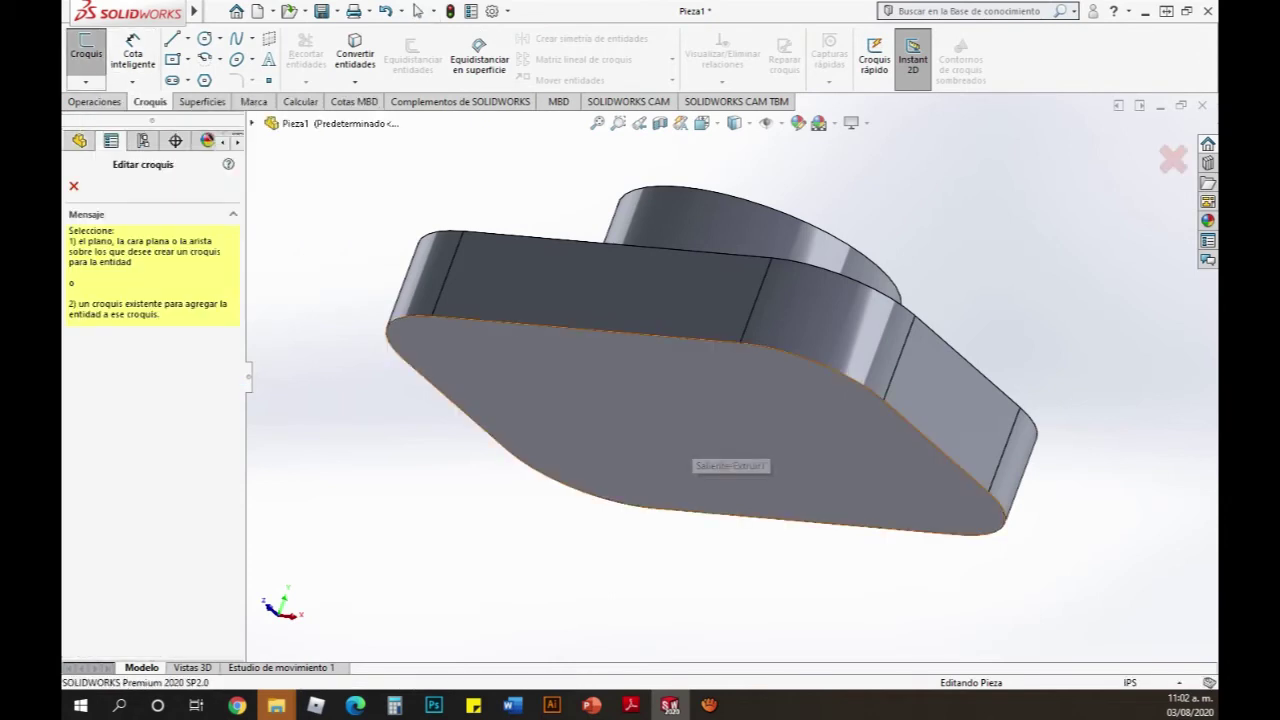
{"action": "left_click", "coordinate": [690, 445]}
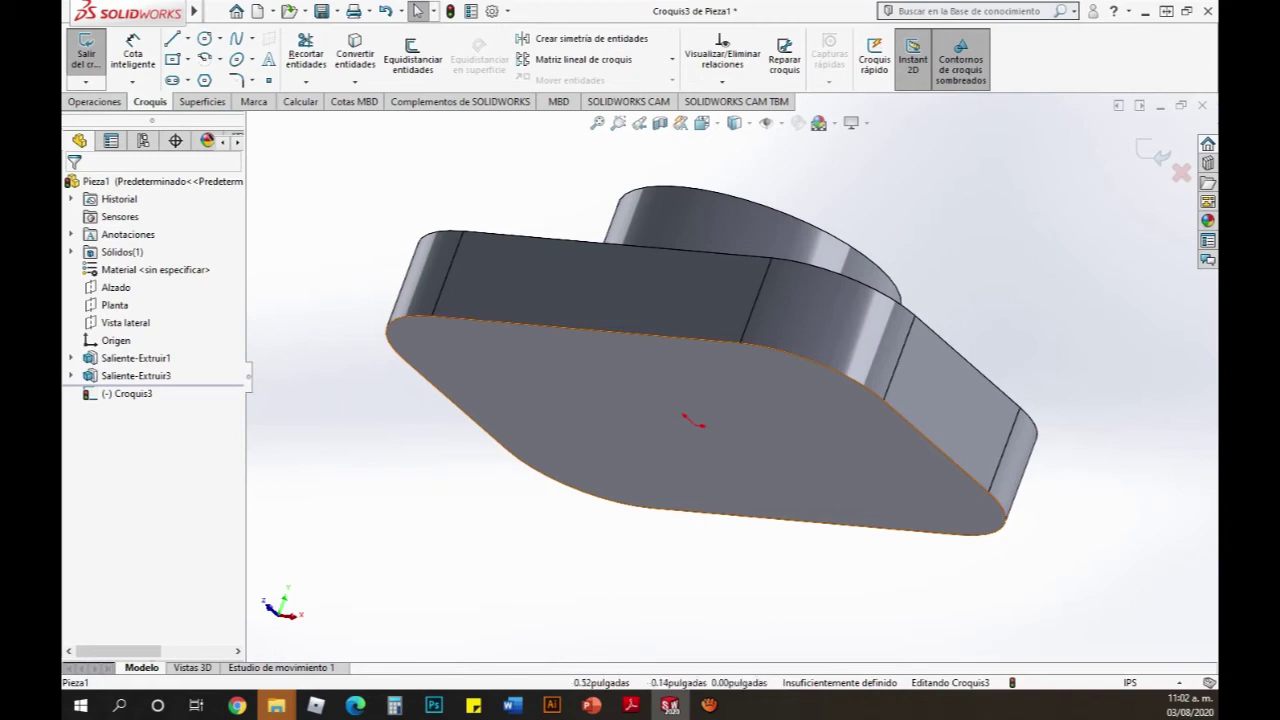
{"action": "left_click", "coordinate": [737, 122]}
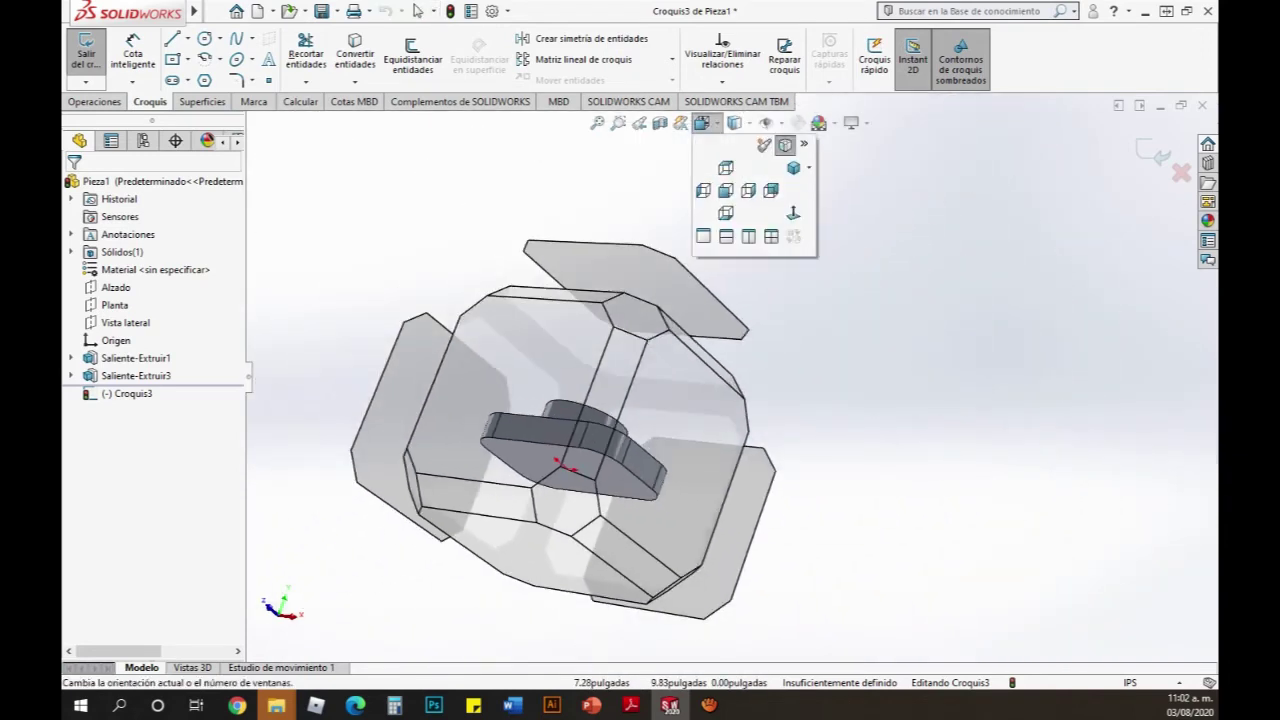
{"action": "left_click", "coordinate": [785, 145]}
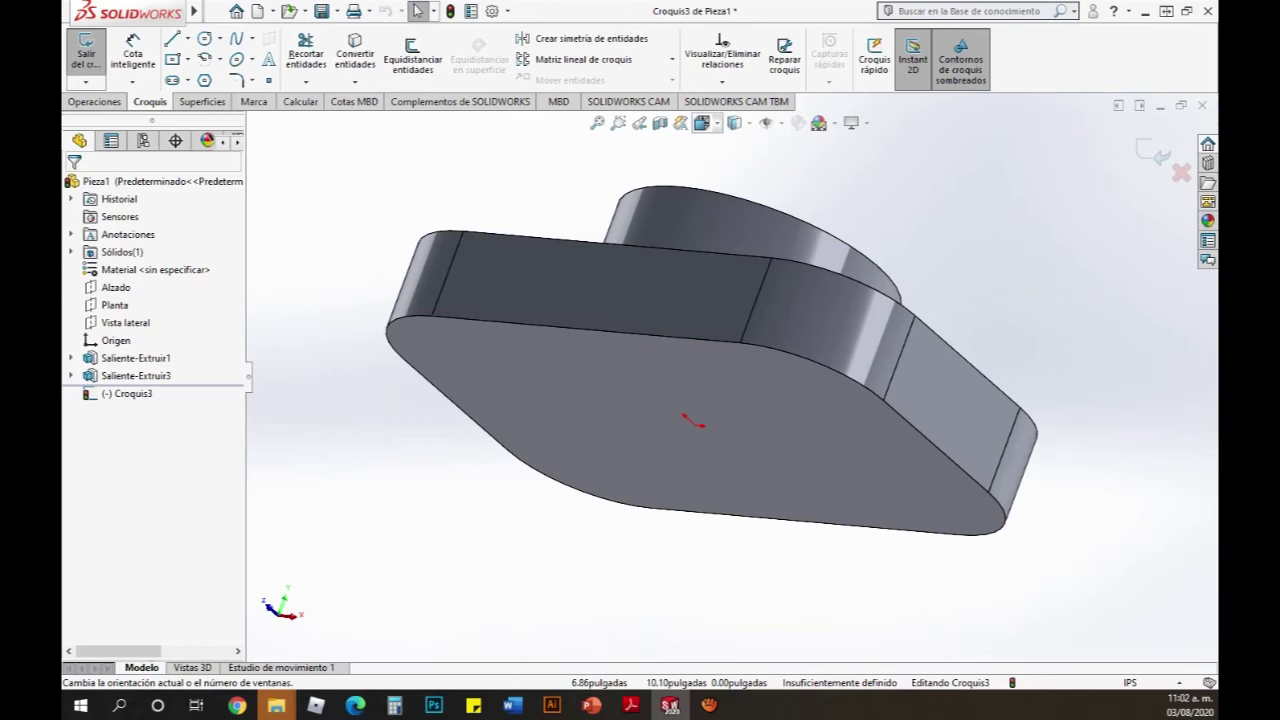
{"action": "key", "text": "space"}
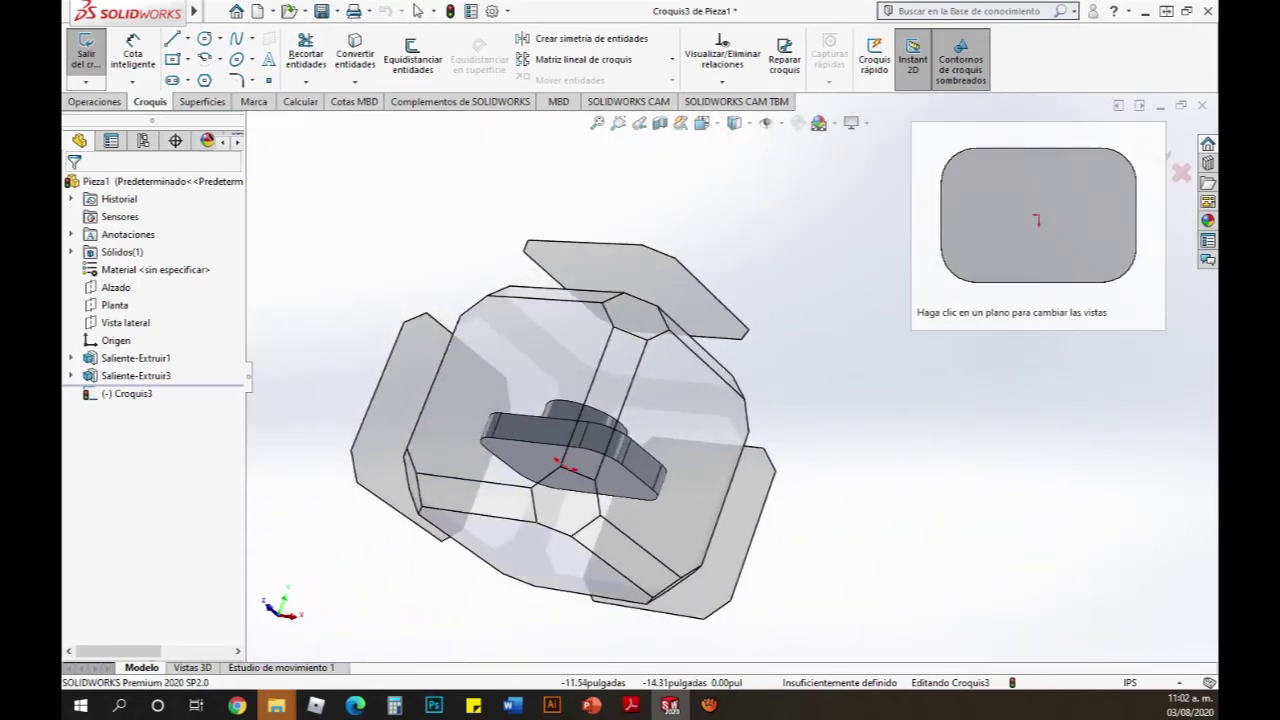
{"action": "left_click", "coordinate": [720, 480]}
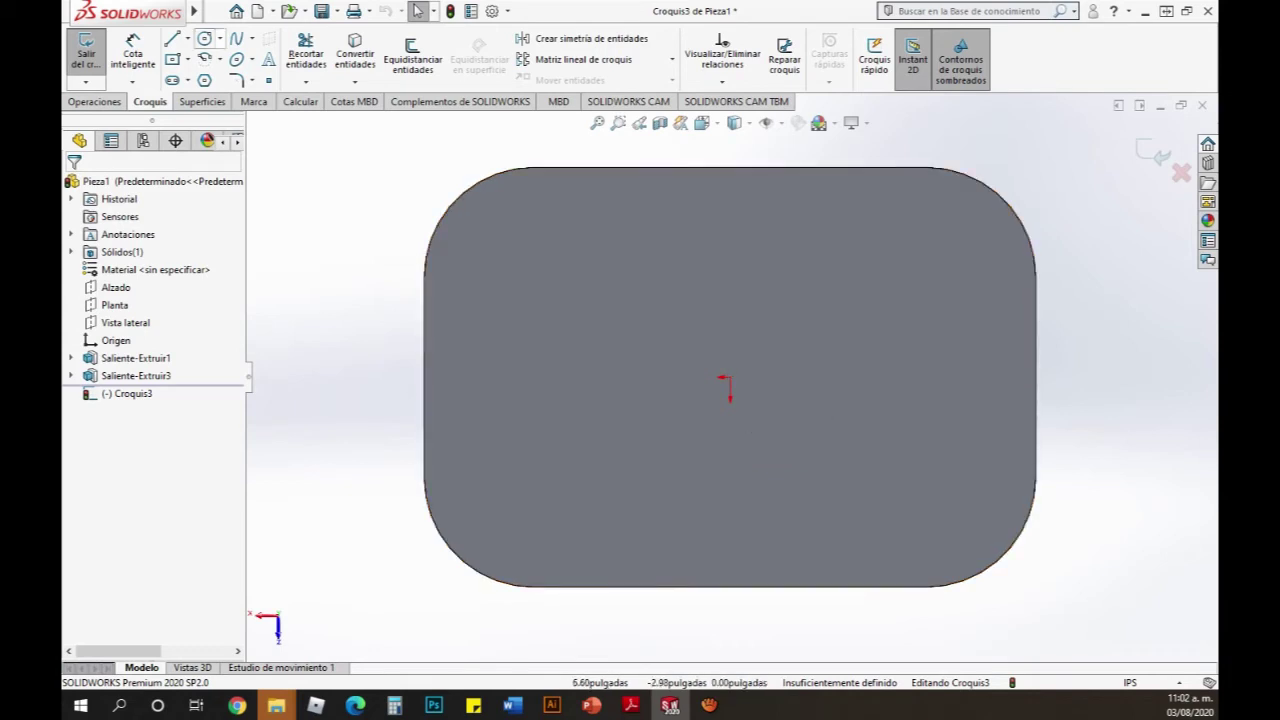
{"action": "left_click", "coordinate": [204, 38]}
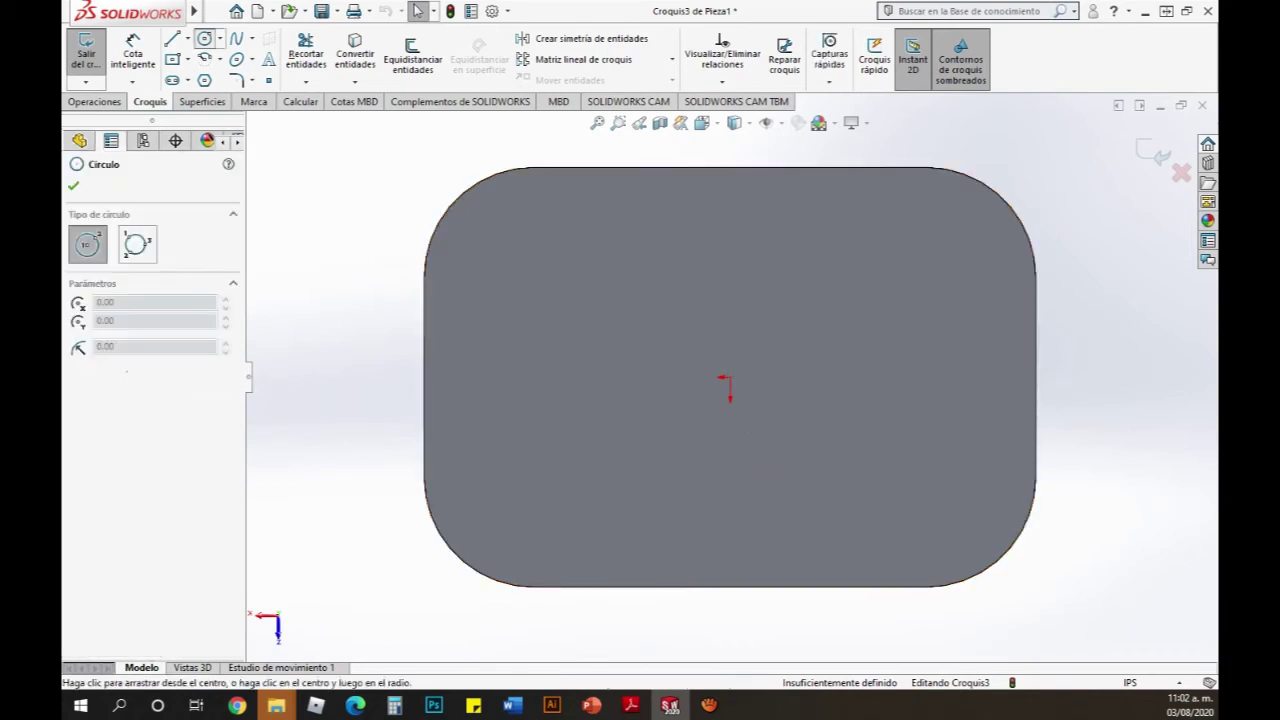
Draw a circle at the origin, dimension it to Ø3 in, then orbit and check the flange drawing
{"action": "left_click", "coordinate": [730, 378]}
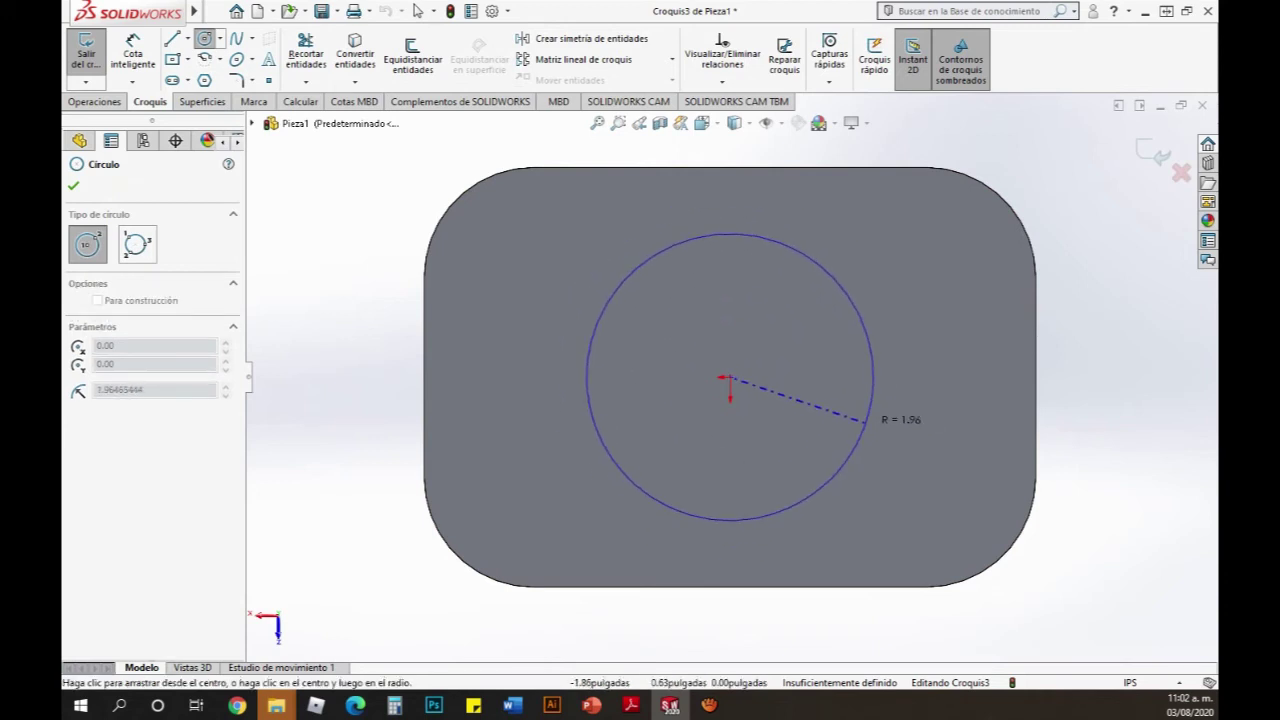
{"action": "left_click", "coordinate": [865, 423]}
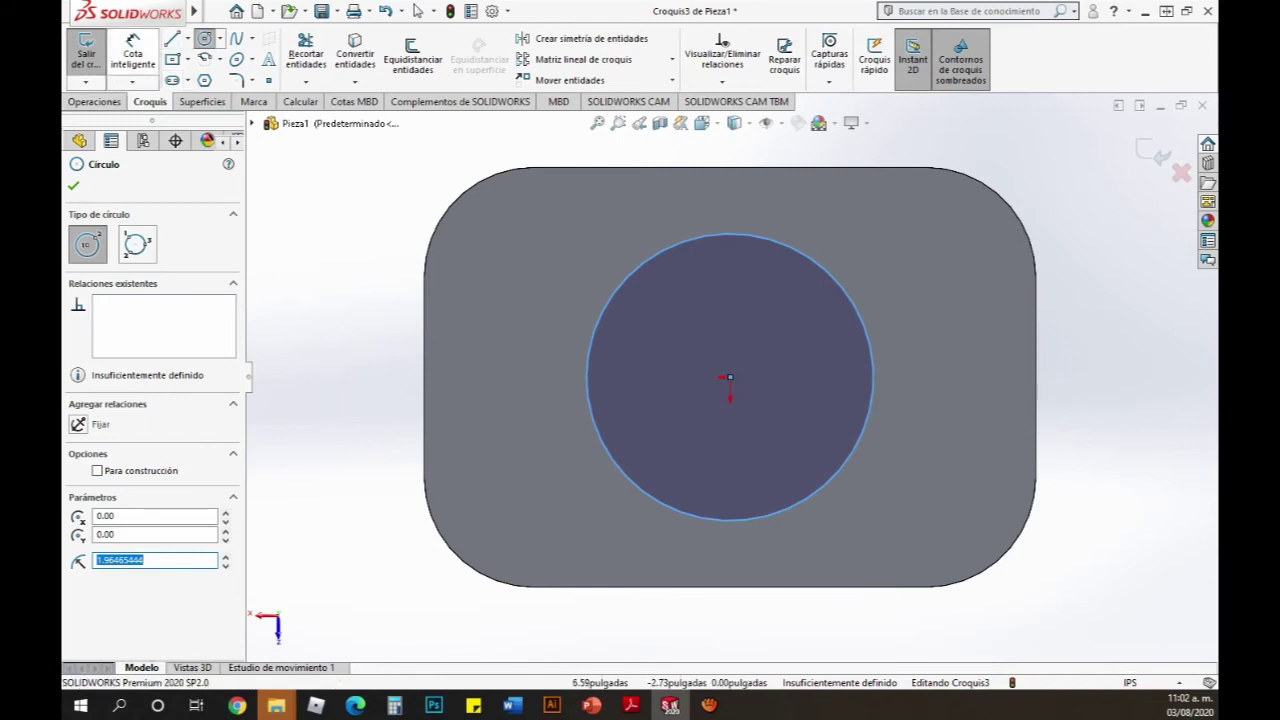
{"action": "left_click", "coordinate": [132, 50]}
{"action": "left_click", "coordinate": [871, 378]}
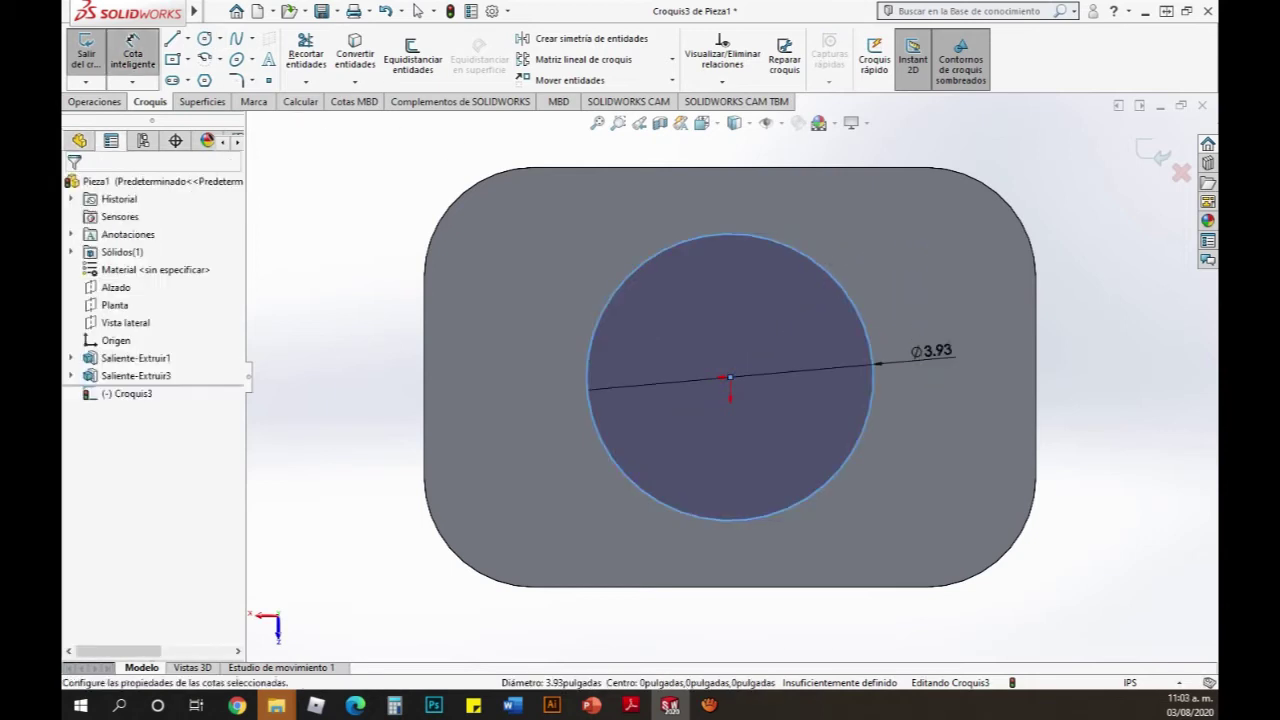
{"action": "left_click", "coordinate": [927, 360]}
{"action": "type", "text": "3"}
{"action": "key", "text": "Return"}
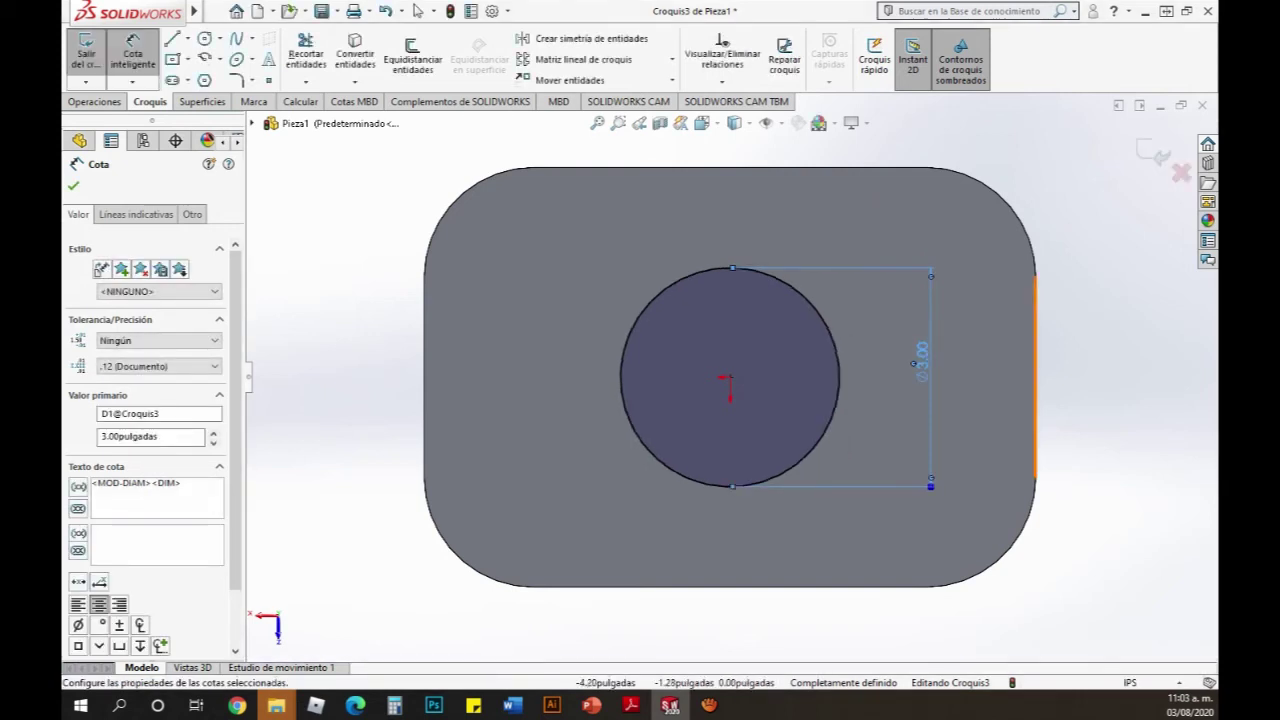
{"action": "key", "text": "Escape"}
{"action": "mouse_move", "coordinate": [1000, 380]}
{"action": "middle_mouse_down"}
{"action": "mouse_move", "coordinate": [1040, 420]}
{"action": "mouse_move", "coordinate": [960, 400]}
{"action": "middle_mouse_up"}
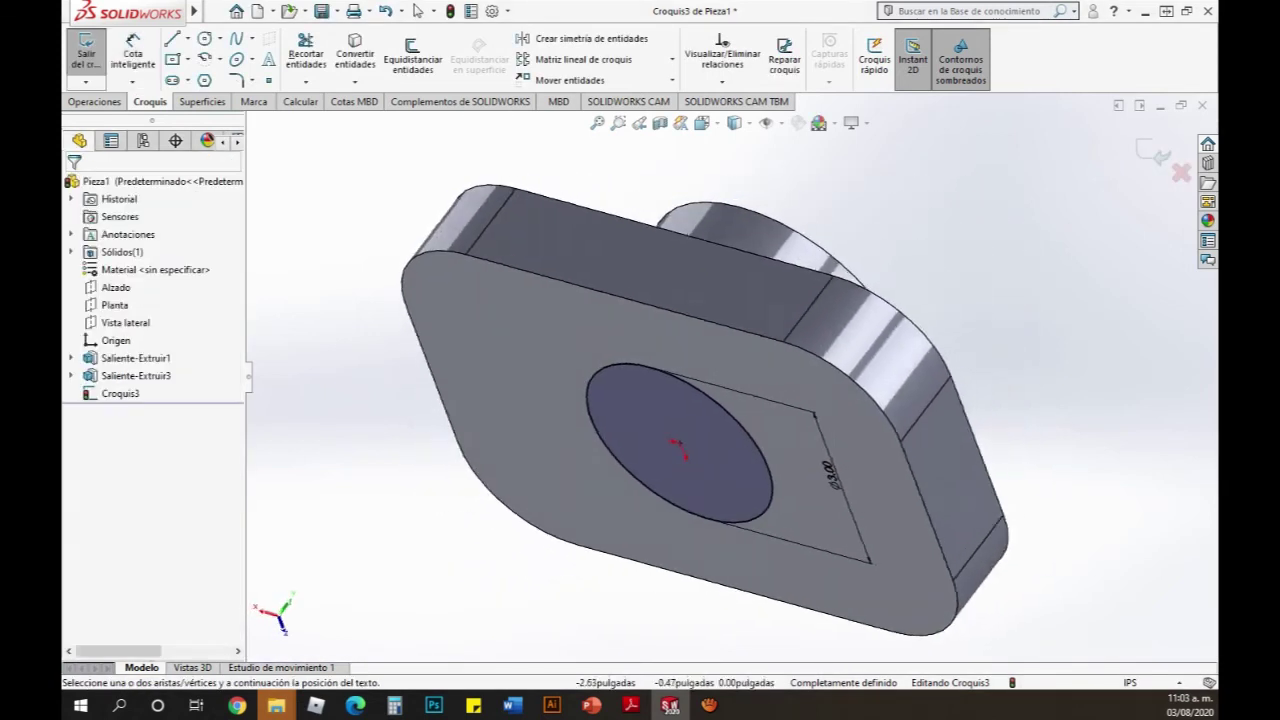
{"action": "key", "text": "alt+Tab"}
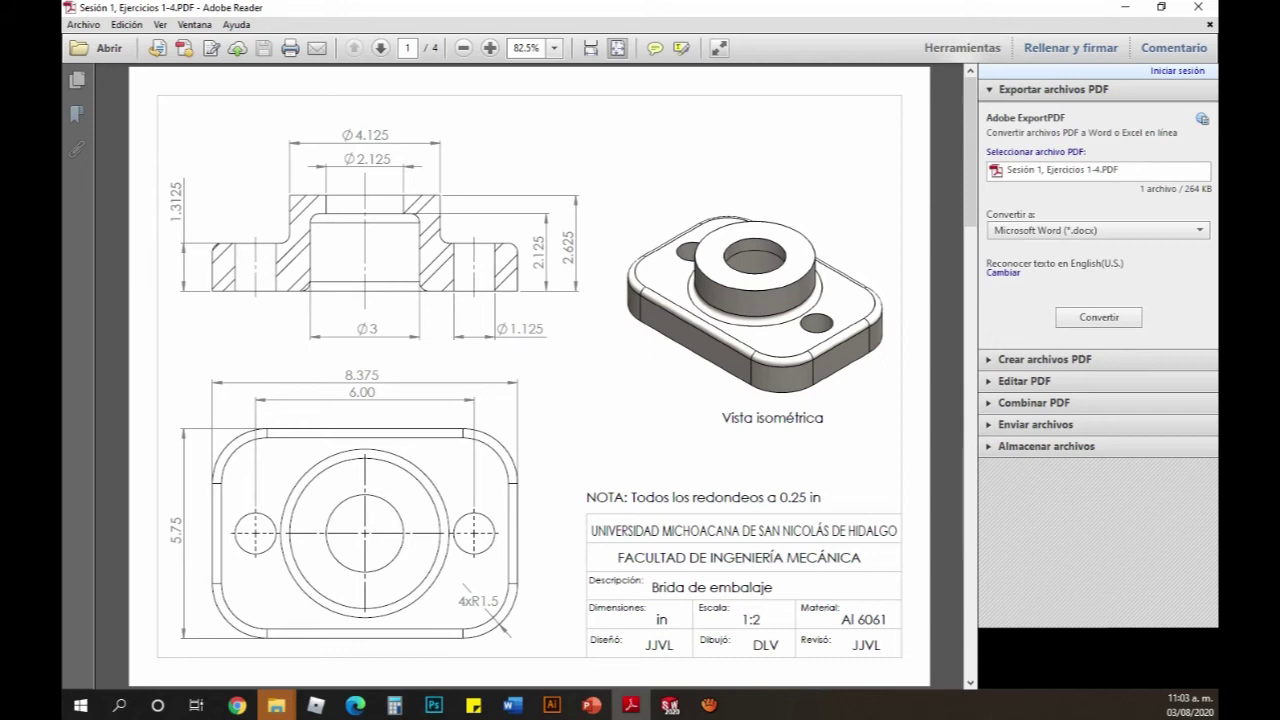
Extrude-cut the Ø3.00 circle 2.125 in deep and orbit to inspect the bore
{"action": "key", "text": "alt+Tab"}
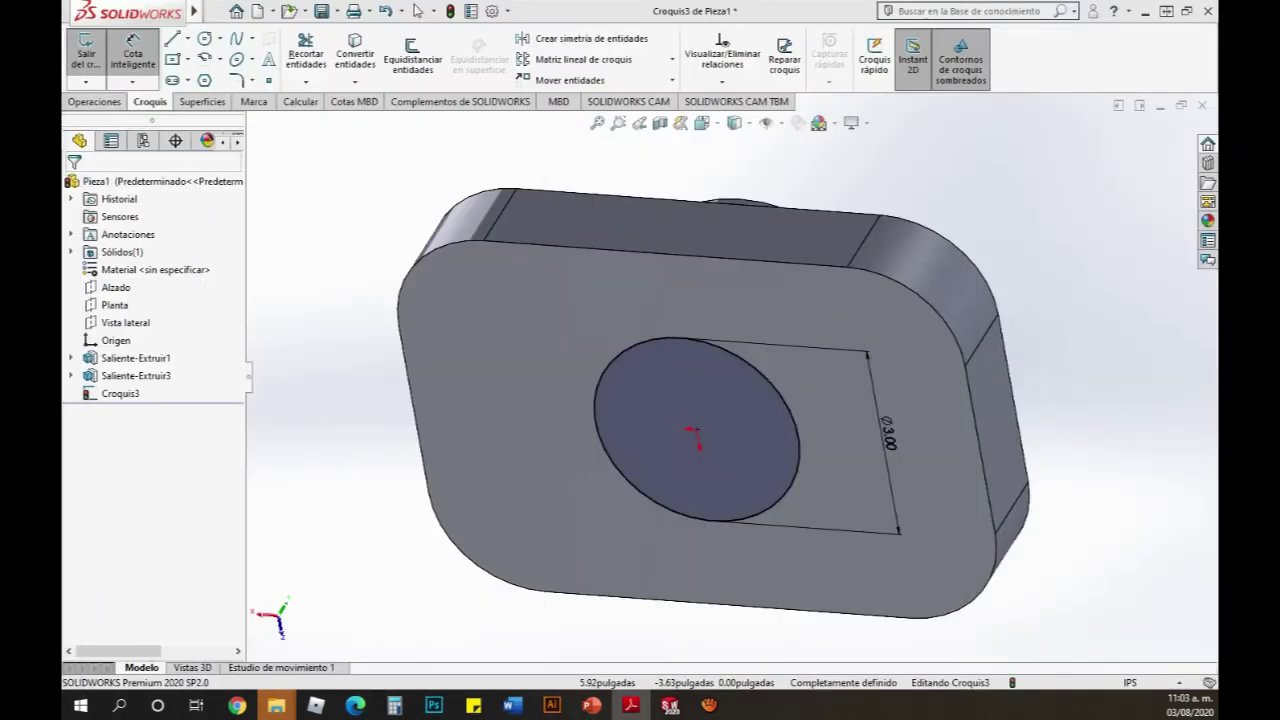
{"action": "left_click", "coordinate": [94, 101]}
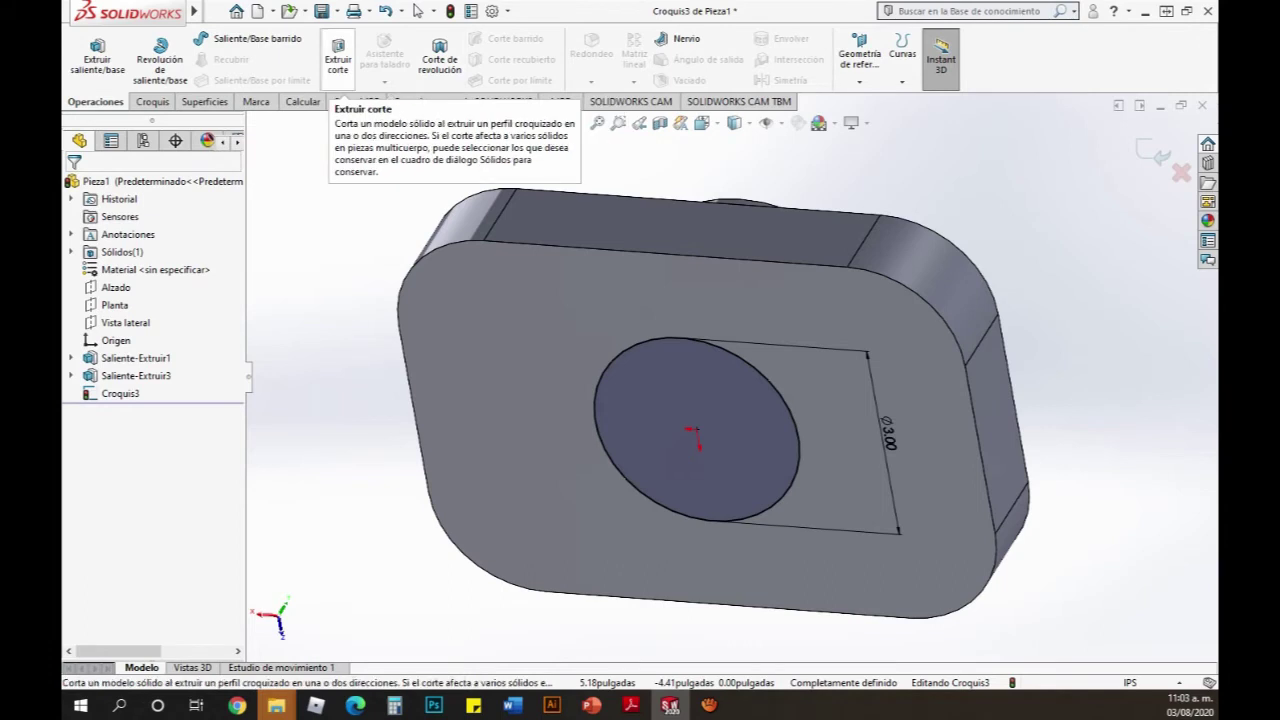
{"action": "left_click", "coordinate": [338, 58]}
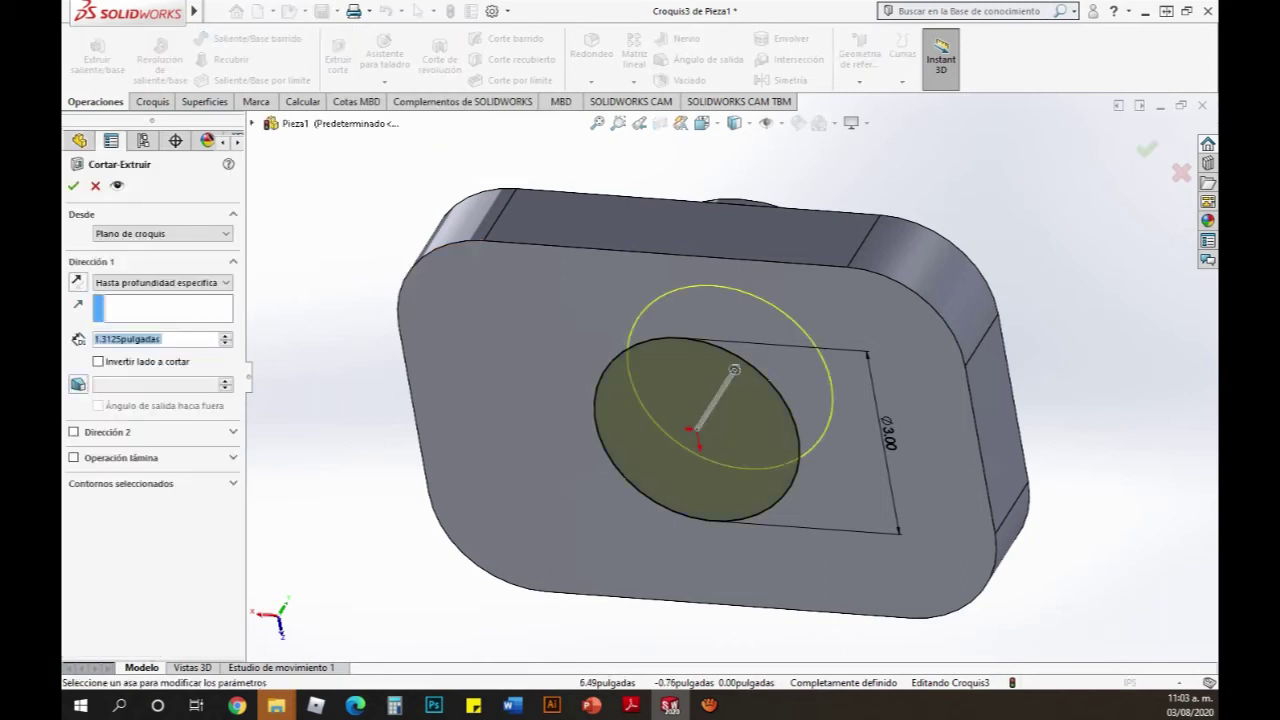
{"action": "mouse_move", "coordinate": [700, 420]}
{"action": "middle_mouse_down"}
{"action": "mouse_move", "coordinate": [690, 440]}
{"action": "mouse_move", "coordinate": [680, 430]}
{"action": "middle_mouse_up"}
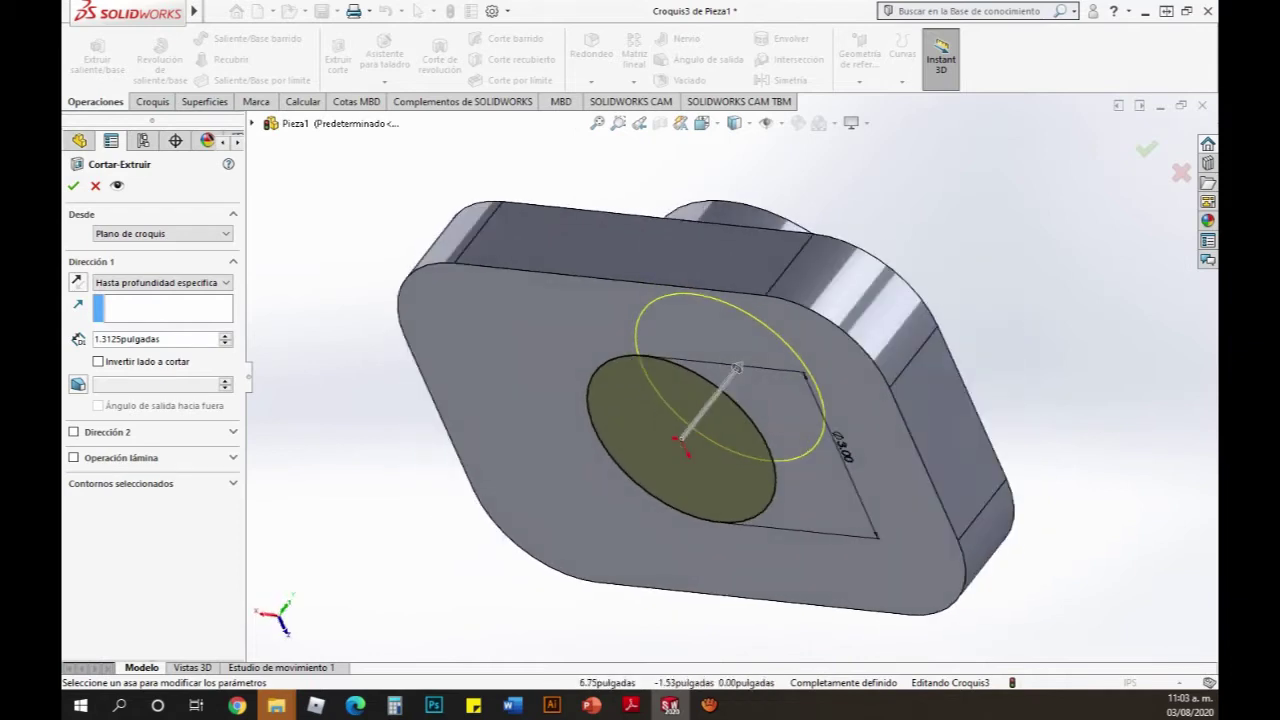
{"action": "left_click_drag", "start_coordinate": [160, 339], "coordinate": [94, 339]}
{"action": "type", "text": "2.125"}
{"action": "key", "text": "Return"}
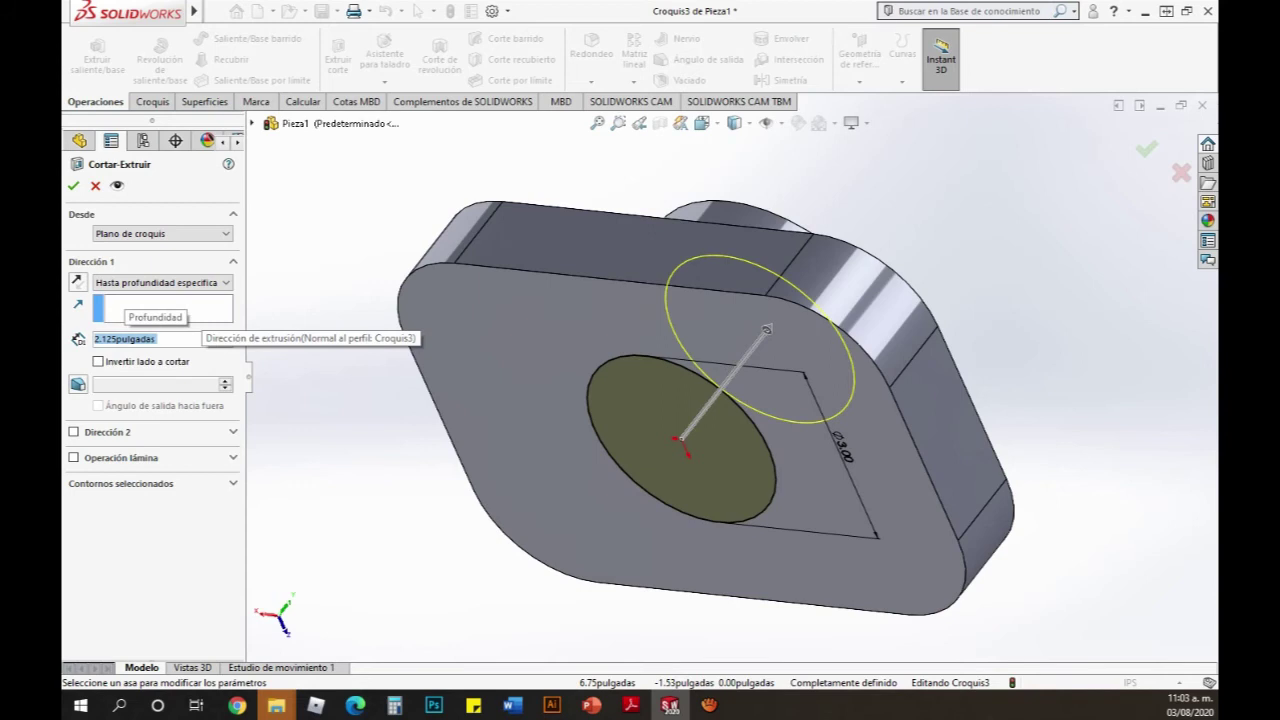
{"action": "key", "text": "Return"}
{"action": "middle_click_drag", "start_coordinate": [700, 400], "coordinate": [760, 360]}
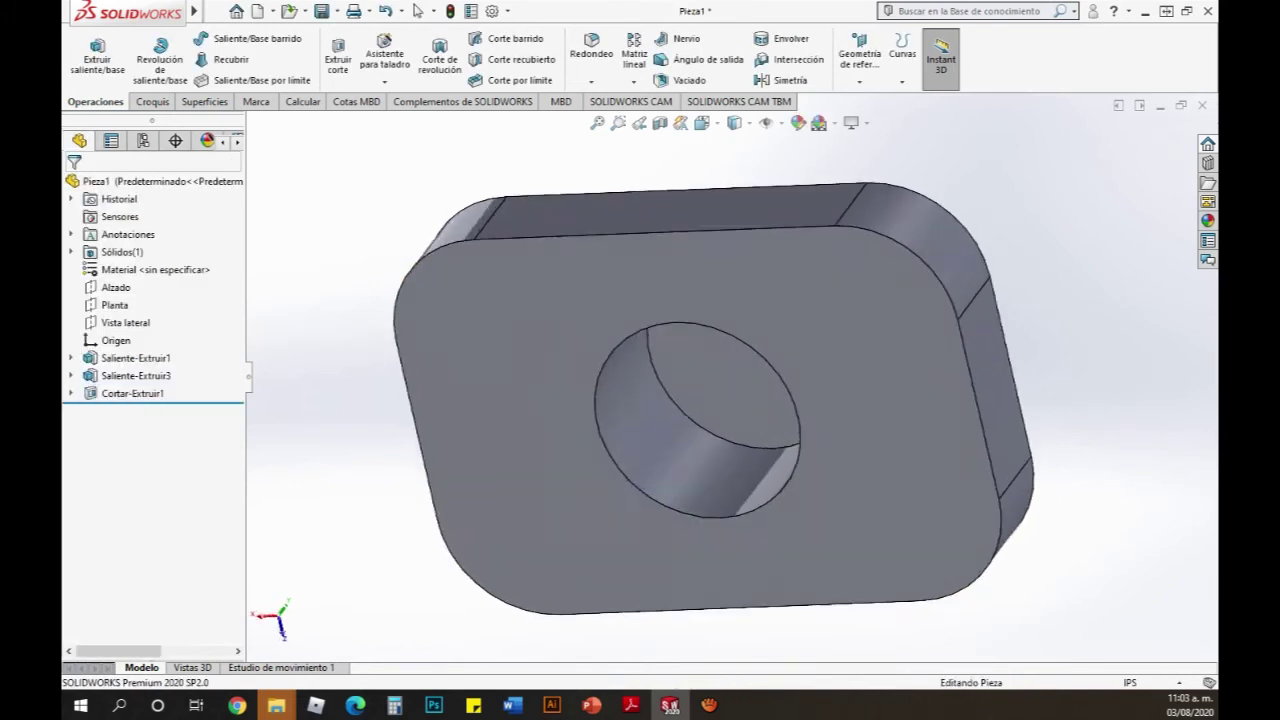
{"action": "middle_click_drag", "start_coordinate": [700, 400], "coordinate": [720, 380]}
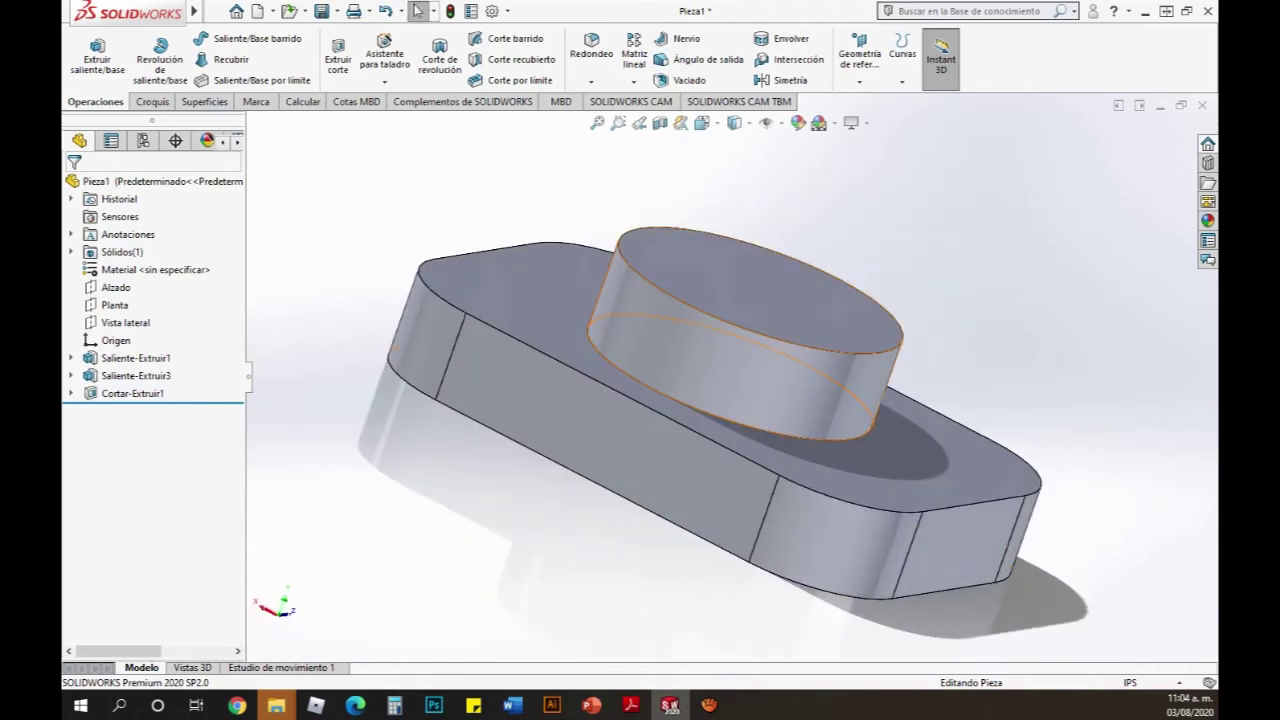
Start Croquis4 on the boss's top face and view it face-on
{"action": "middle_click_drag", "start_coordinate": [600, 440], "coordinate": [740, 330]}
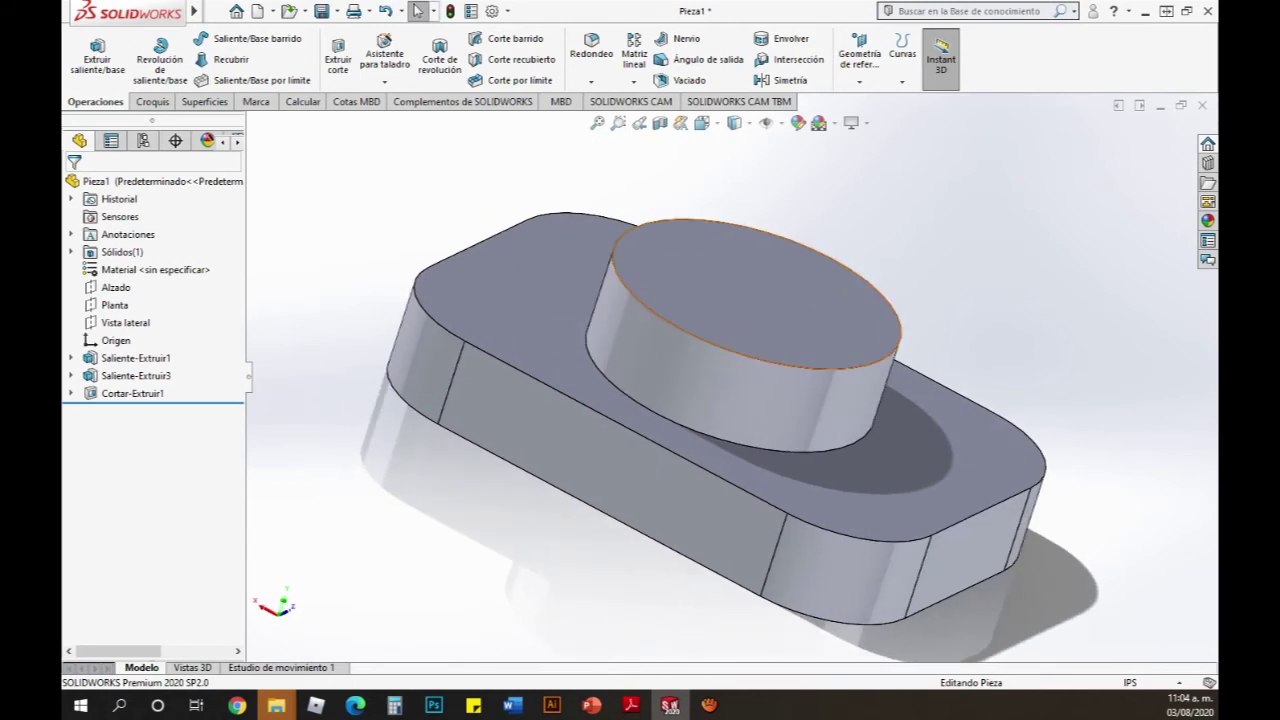
{"action": "left_click", "coordinate": [740, 330]}
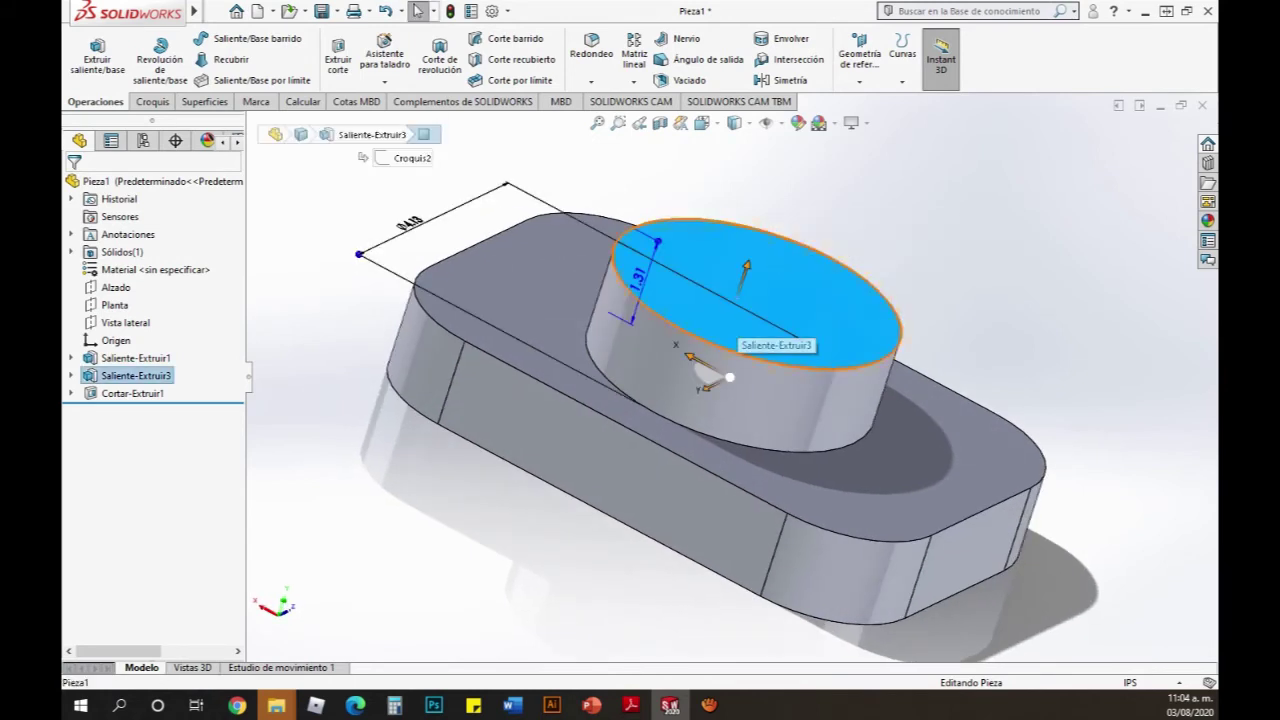
{"action": "key", "text": "Escape"}
{"action": "left_click", "coordinate": [152, 101]}
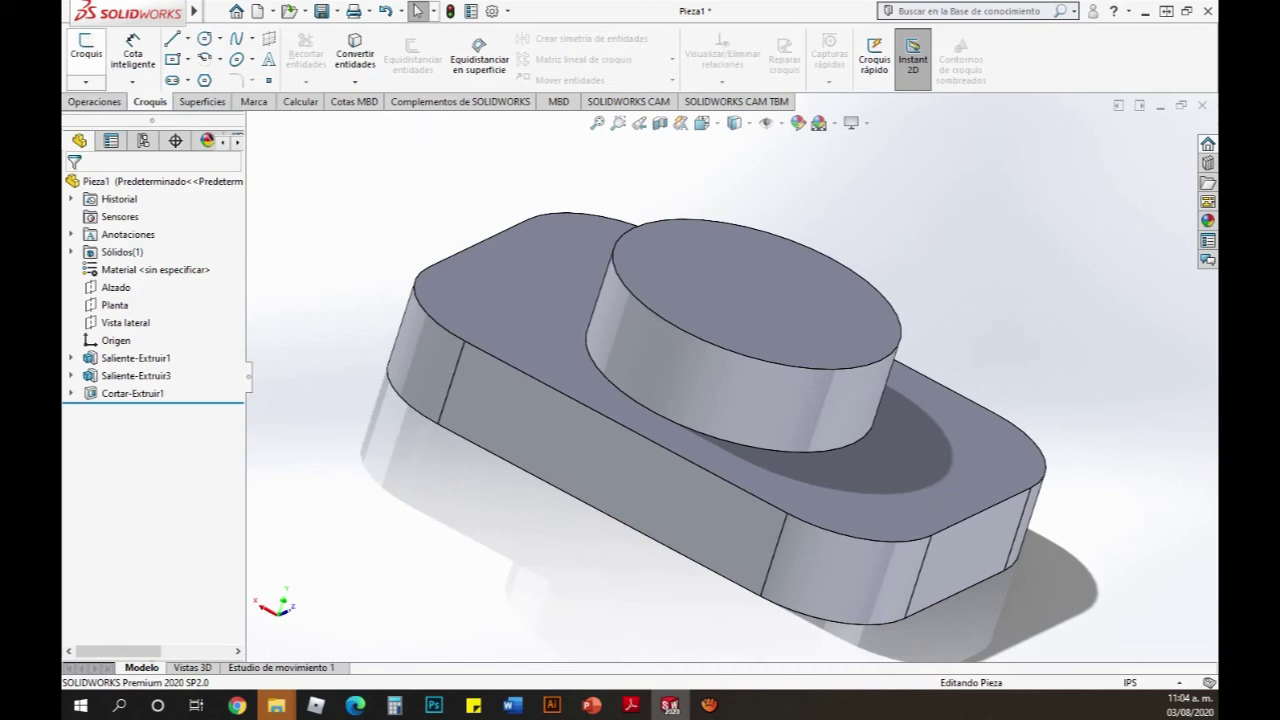
{"action": "left_click", "coordinate": [86, 50]}
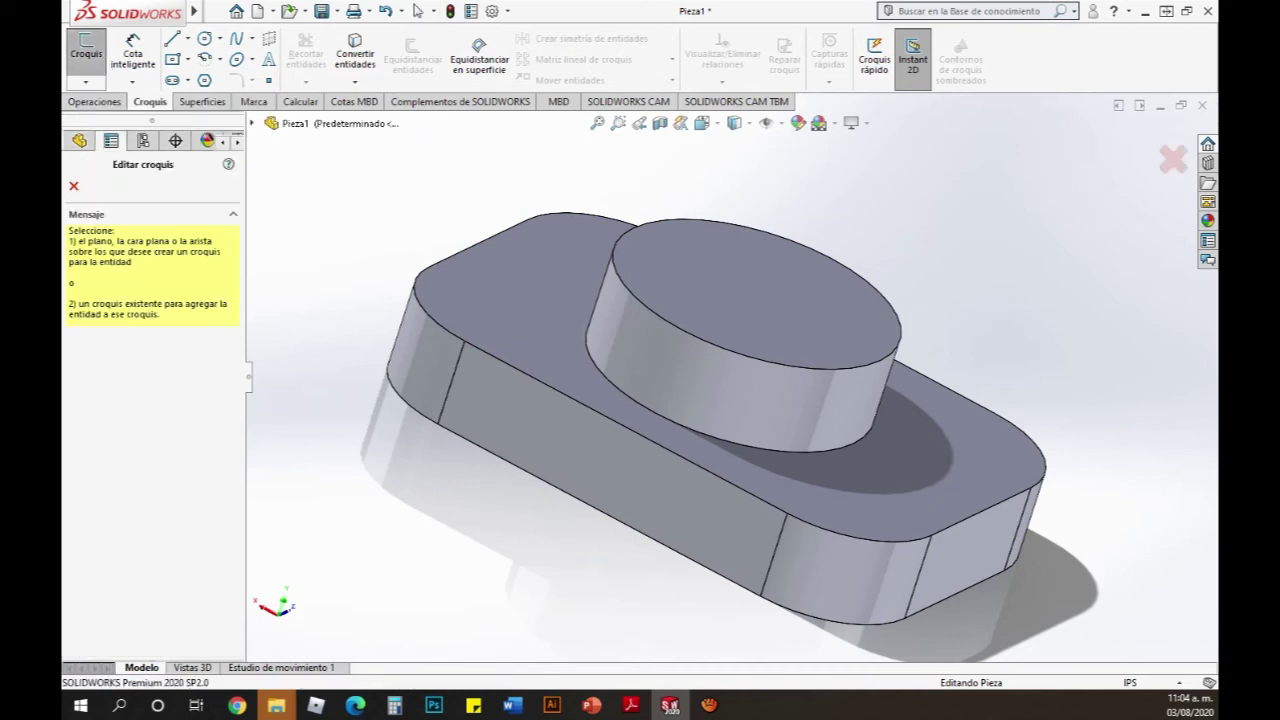
{"action": "left_click", "coordinate": [750, 302]}
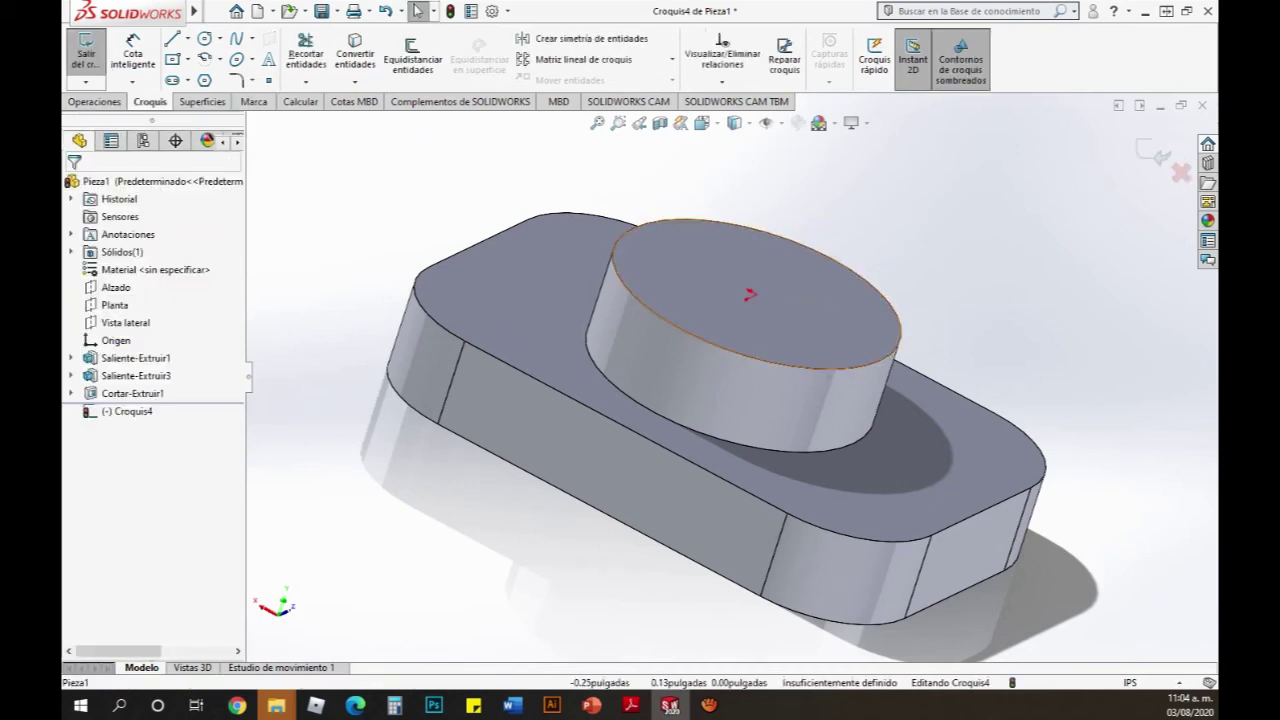
{"action": "left_click", "coordinate": [702, 122]}
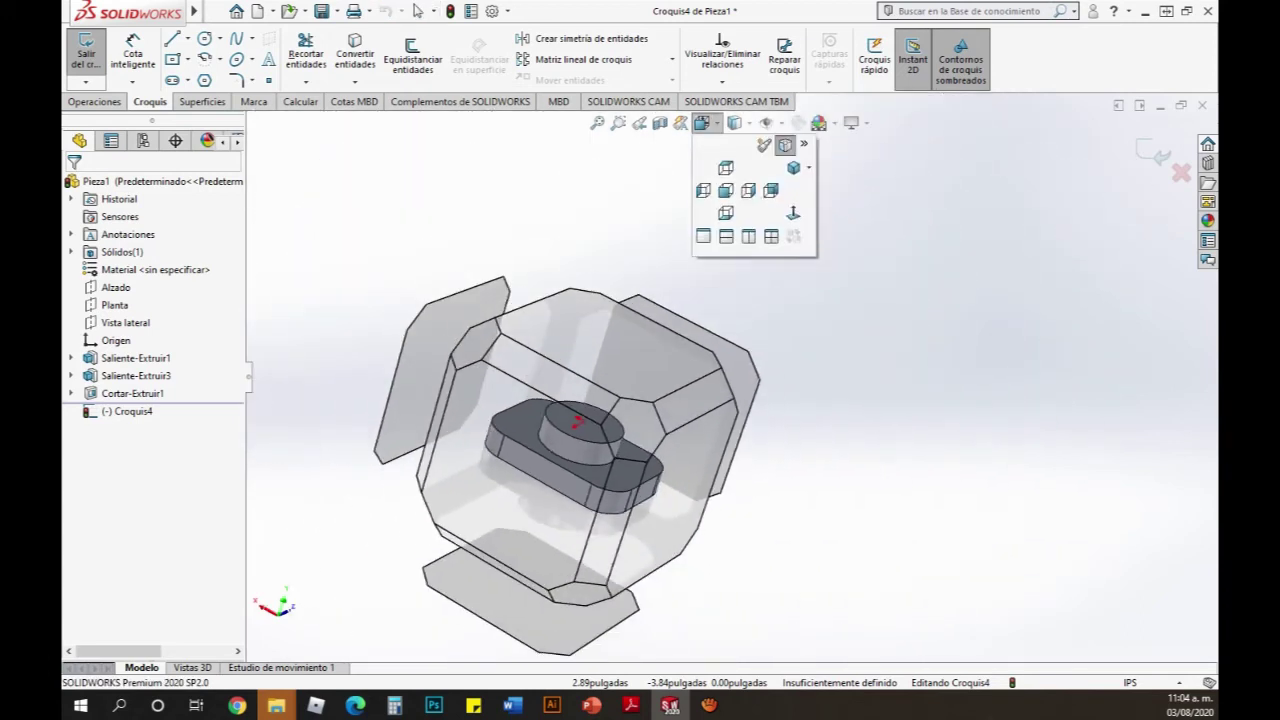
{"action": "left_click", "coordinate": [785, 144]}
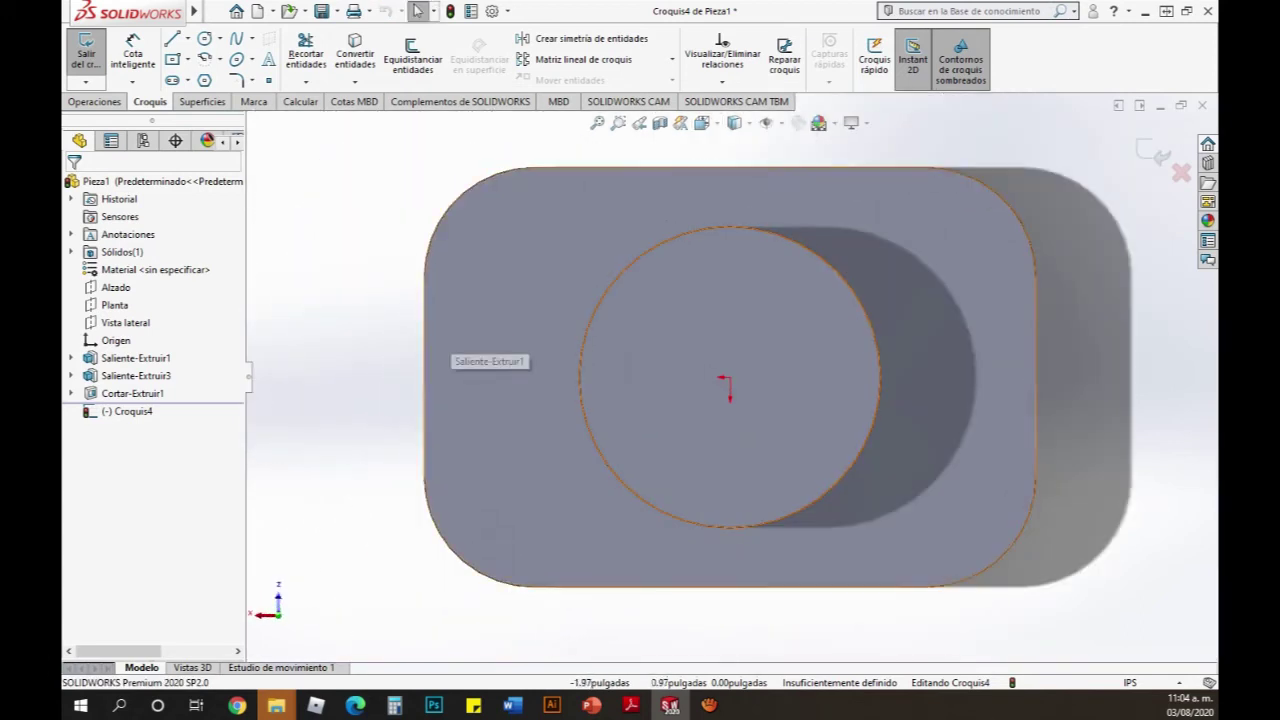
Draw a circle of about 0.90 in radius at the origin, then check the flange drawing
{"action": "left_click", "coordinate": [204, 38]}
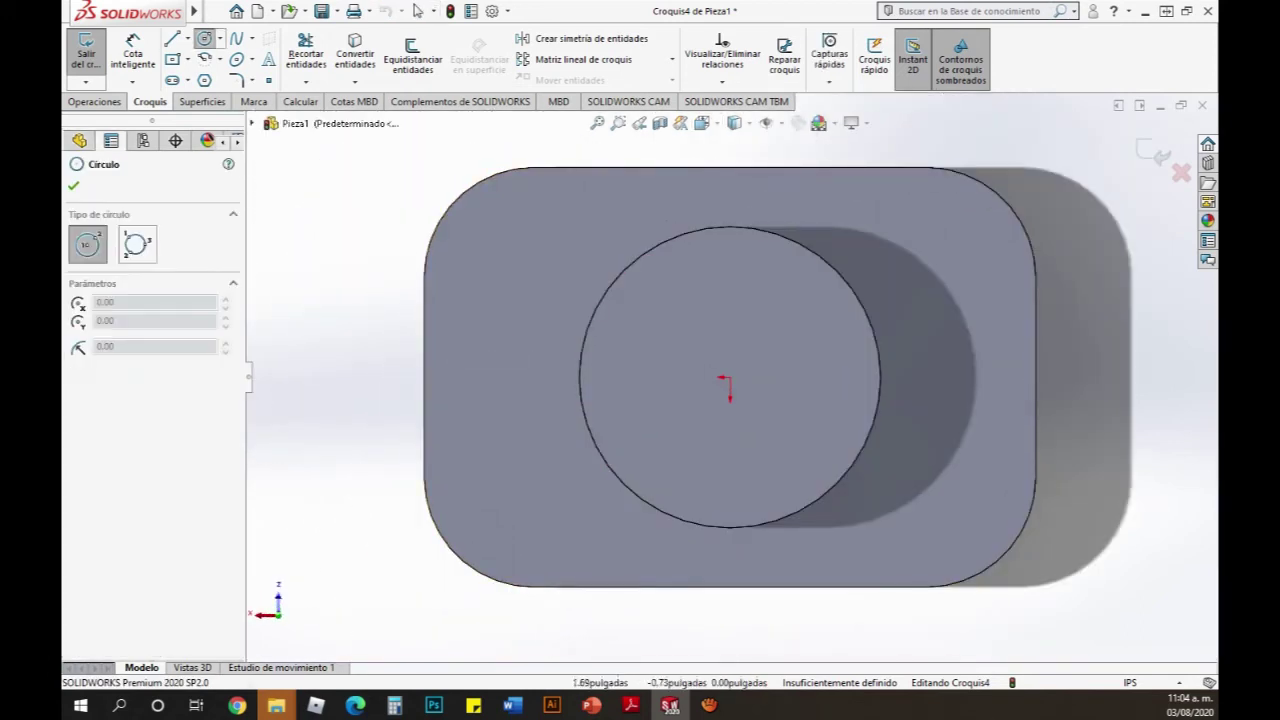
{"action": "left_click", "coordinate": [730, 377]}
{"action": "left_click", "coordinate": [664, 377]}
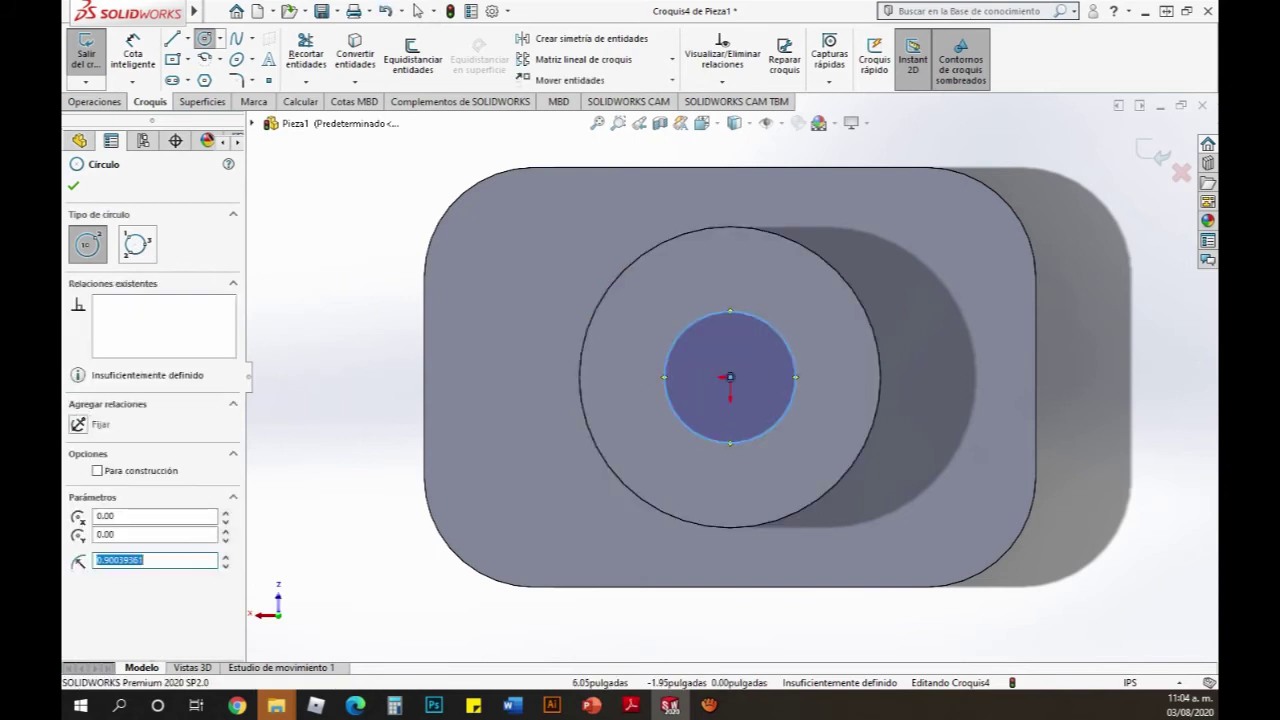
{"action": "key", "text": "alt+Tab"}
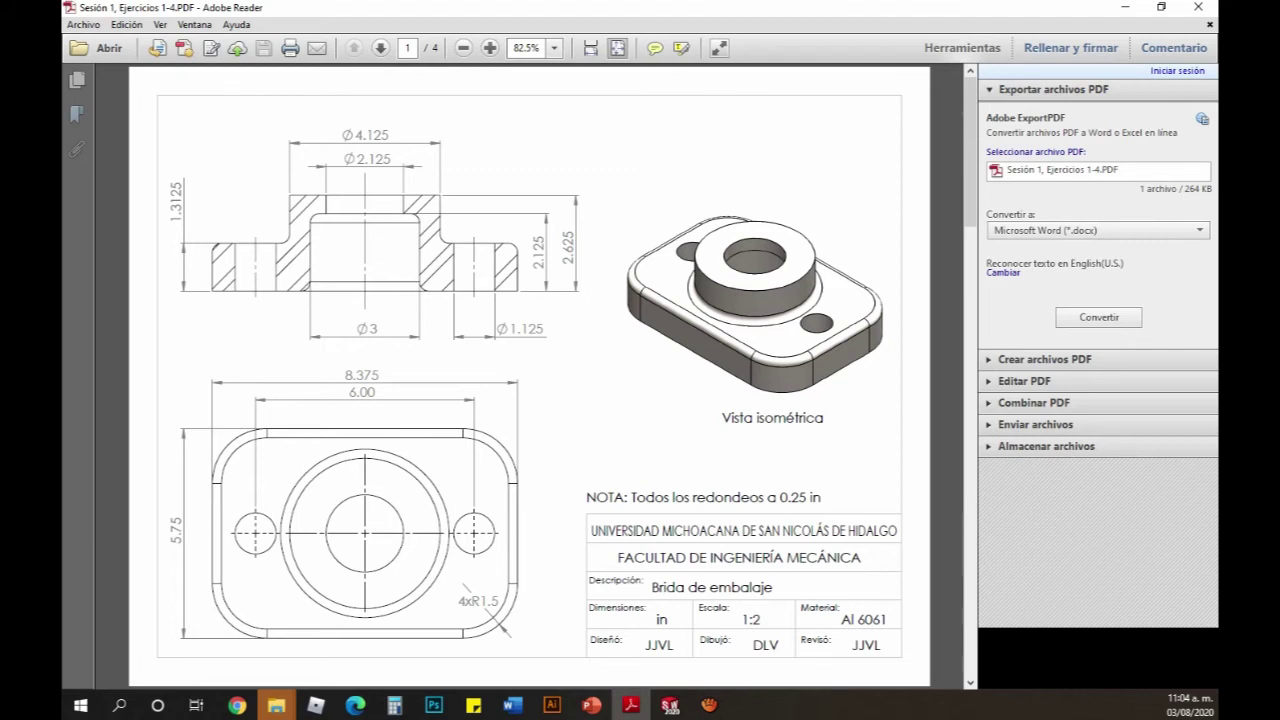
Dimension the small centre circle to a 2.125 in diameter
{"action": "key", "text": "alt+Tab"}
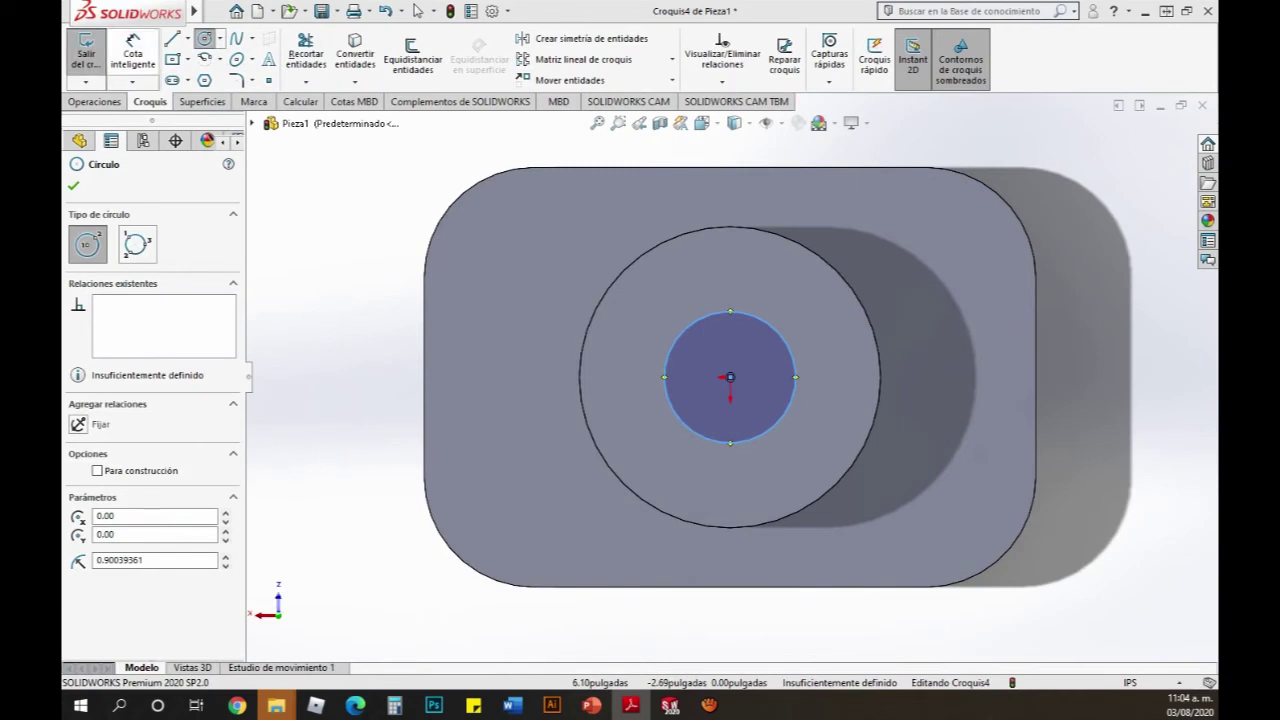
{"action": "key", "text": "d"}
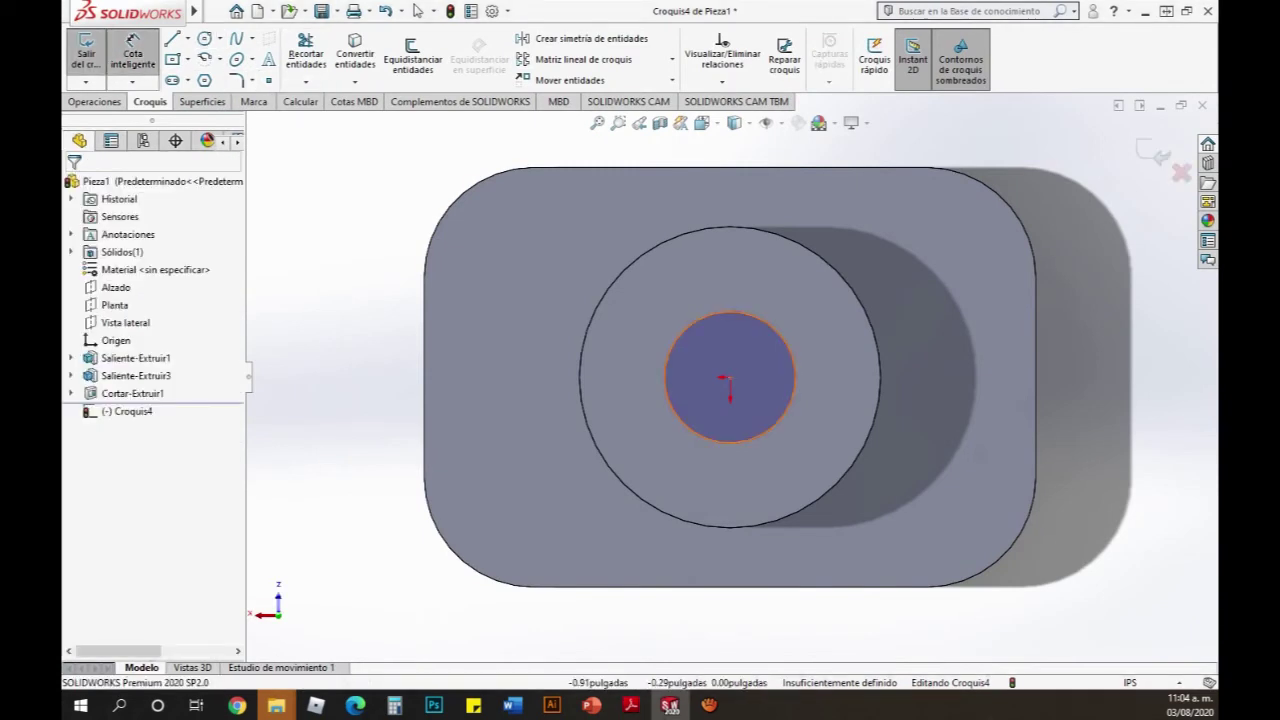
{"action": "left_click", "coordinate": [794, 378]}
{"action": "left_click", "coordinate": [943, 378]}
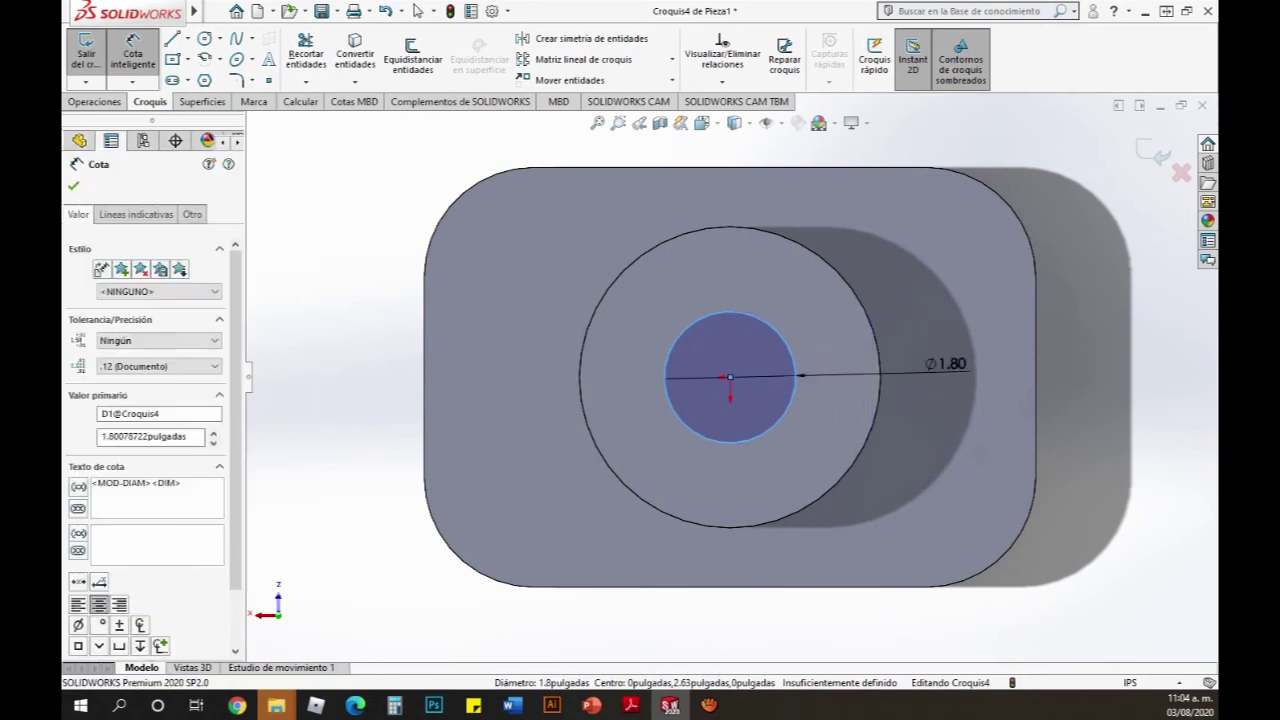
{"action": "type", "text": "2.125"}
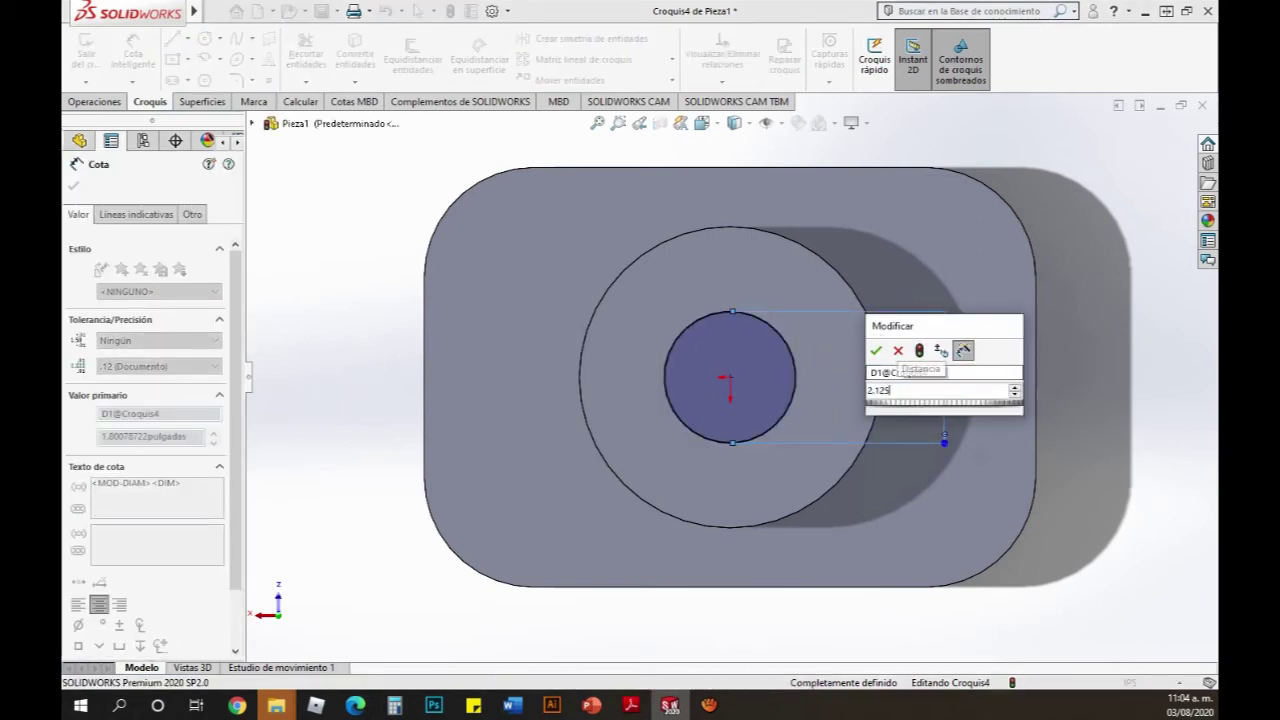
{"action": "key", "text": "Return"}
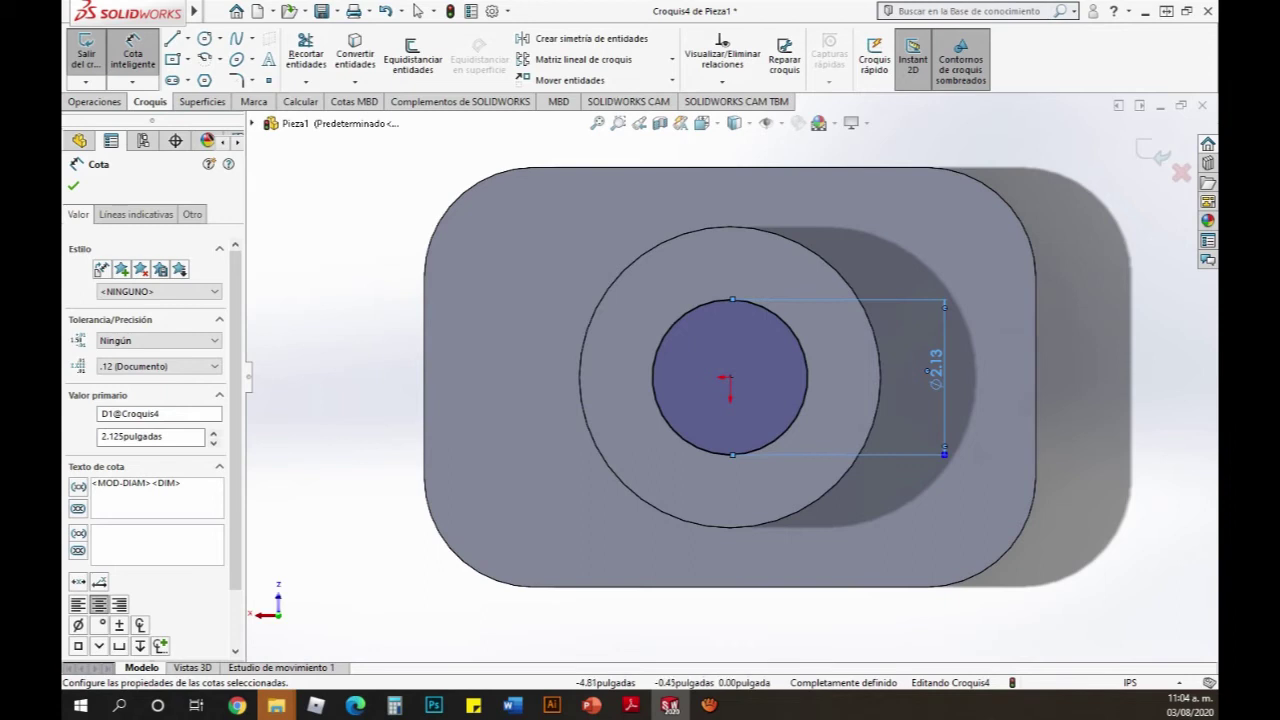
{"action": "key", "text": "Escape"}
Start an extruded cut from the dimensioned centre circle
{"action": "middle_click_drag", "start_coordinate": [730, 380], "coordinate": [780, 330]}
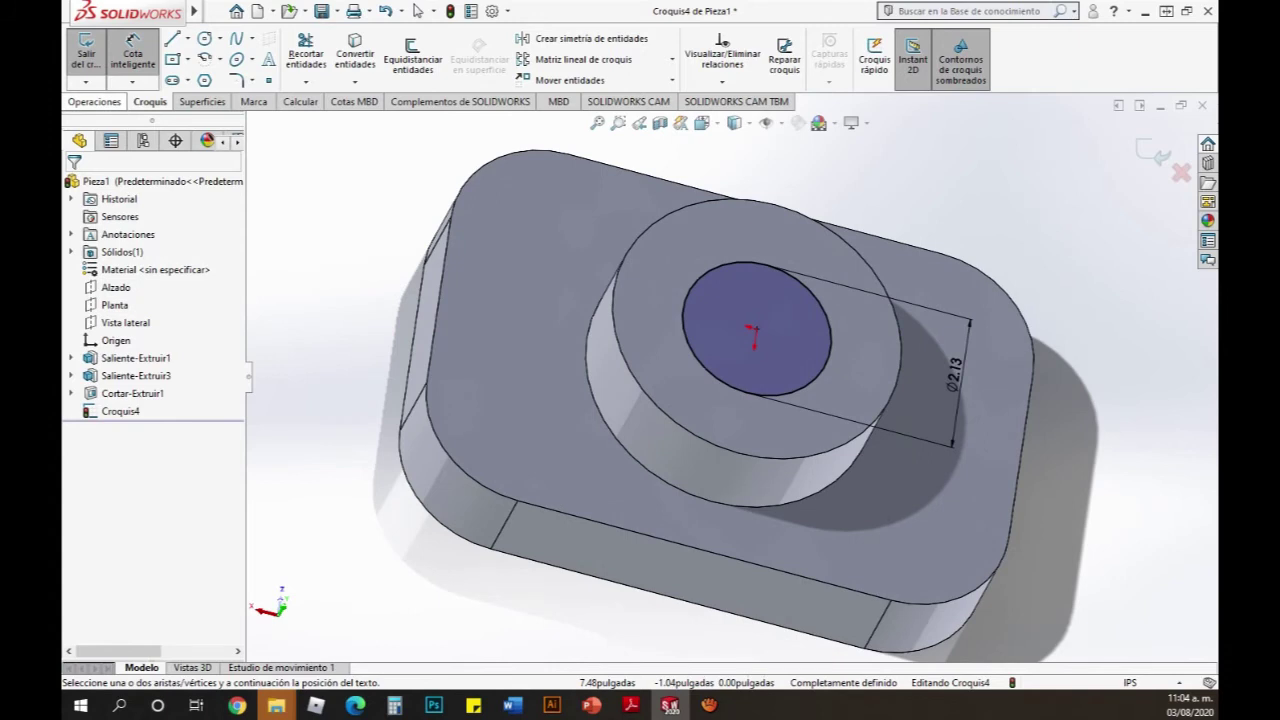
{"action": "left_click", "coordinate": [94, 101]}
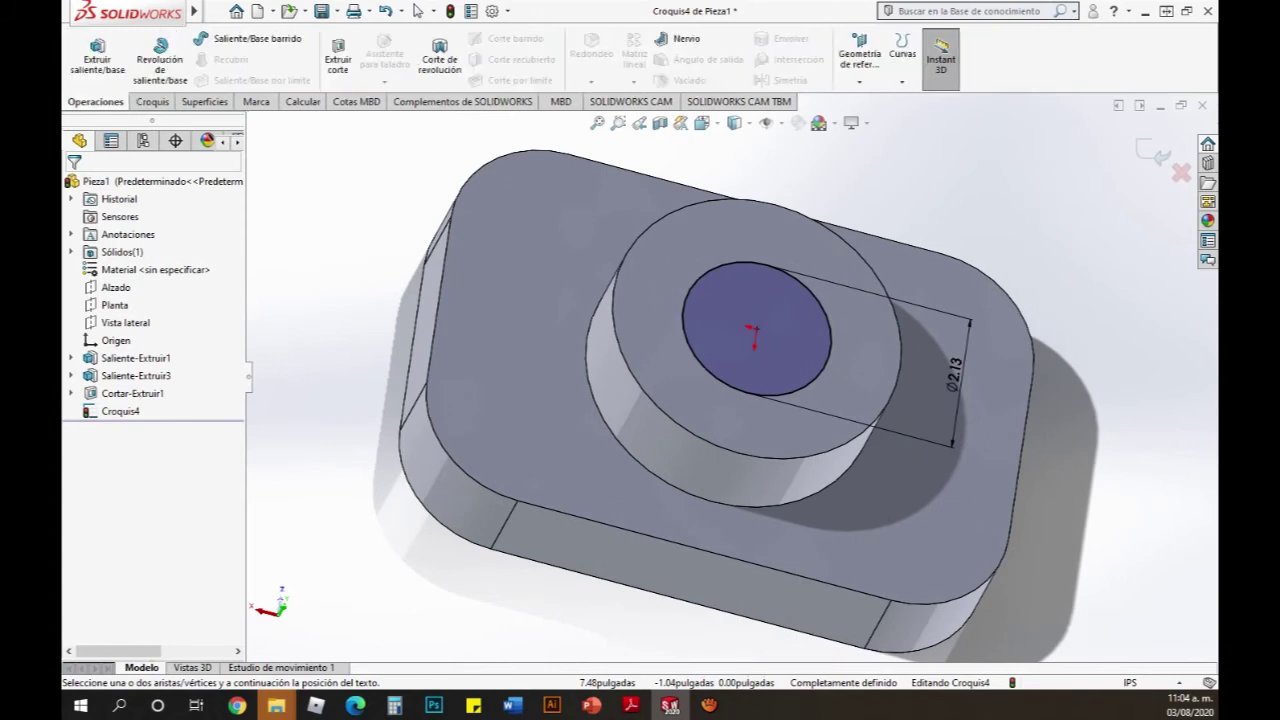
{"action": "left_click", "coordinate": [338, 55]}
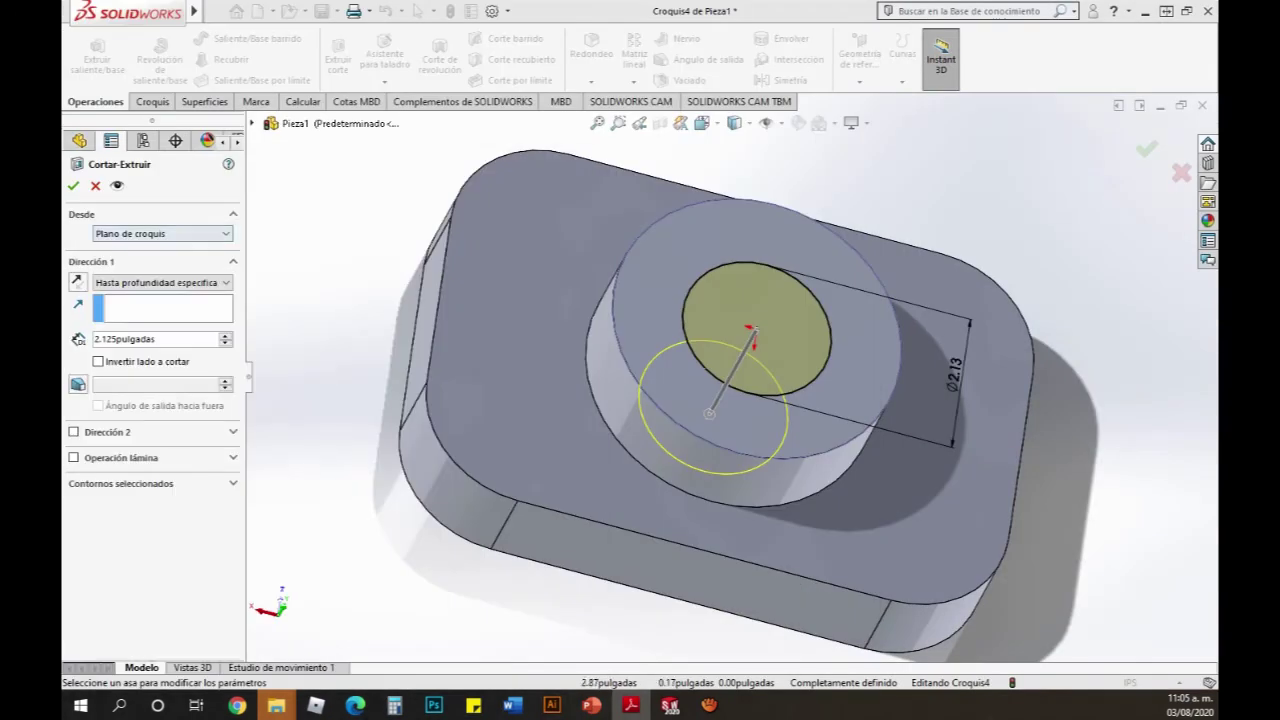
Change the cut's end condition to Por todo and accept it, opening the Ø2.125 bore
{"action": "middle_click_drag", "start_coordinate": [700, 450], "coordinate": [720, 420]}
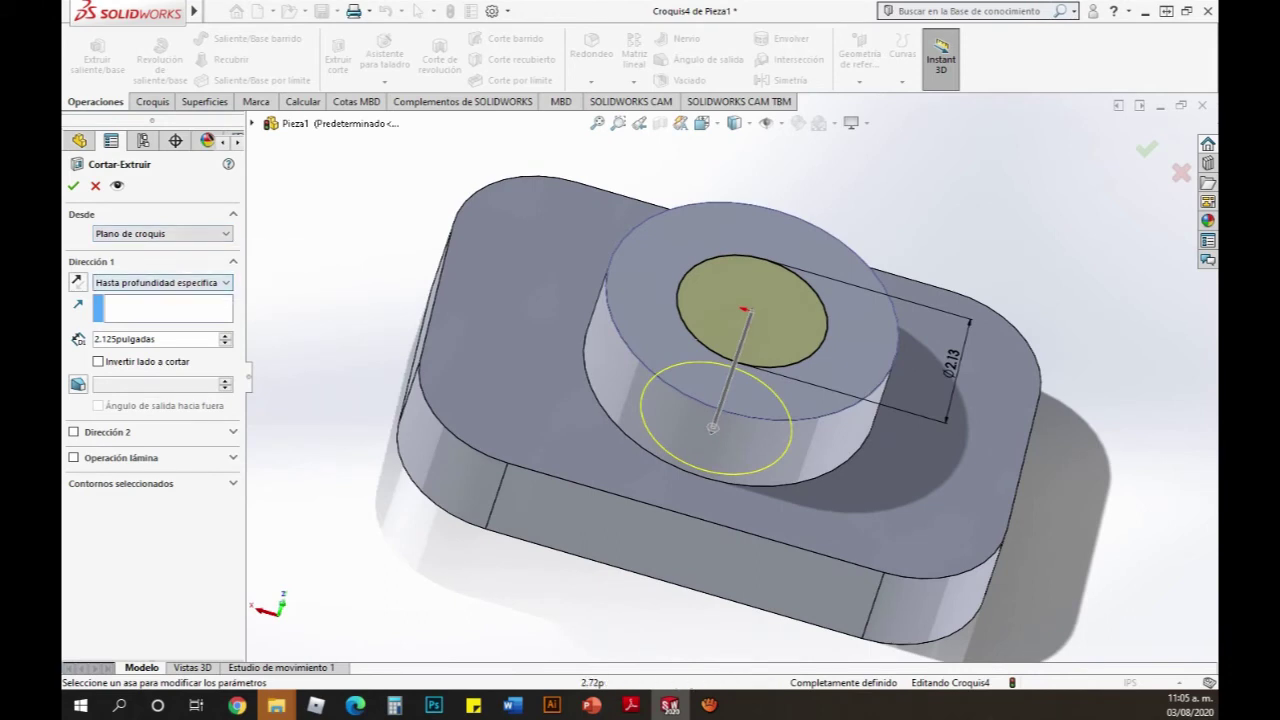
{"action": "middle_click_drag", "start_coordinate": [700, 450], "coordinate": [730, 420]}
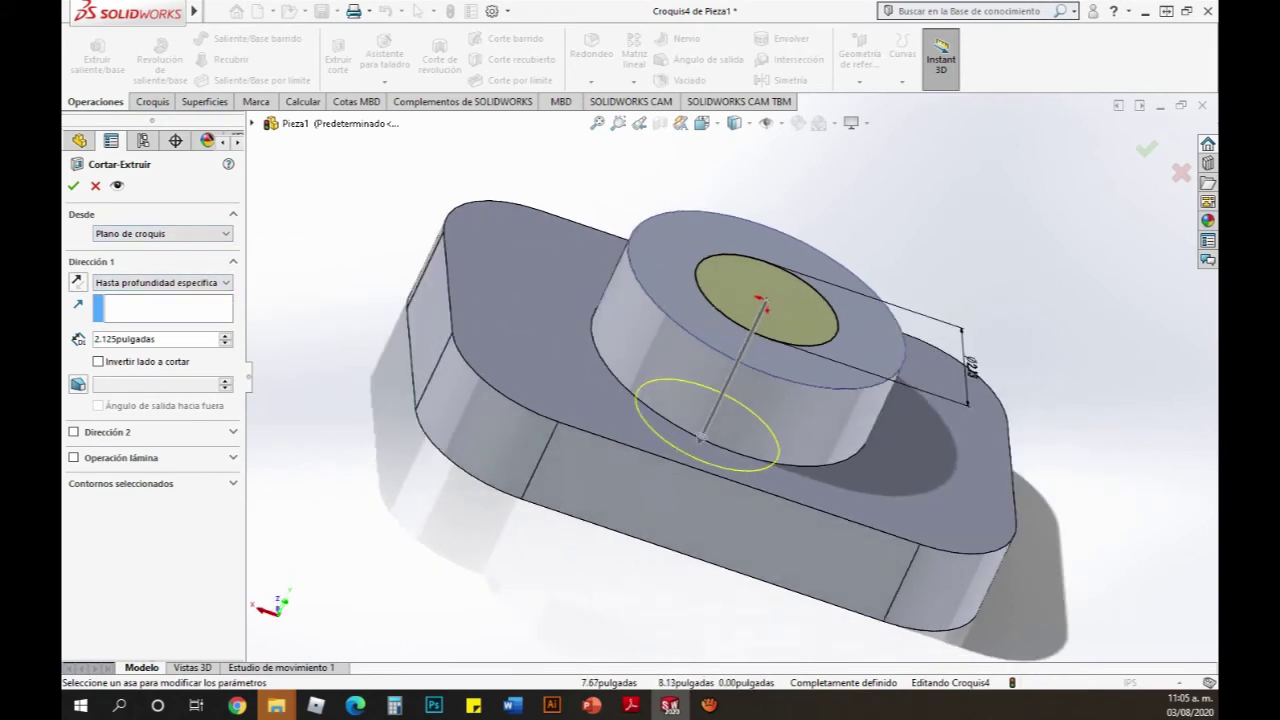
{"action": "left_click", "coordinate": [160, 282]}
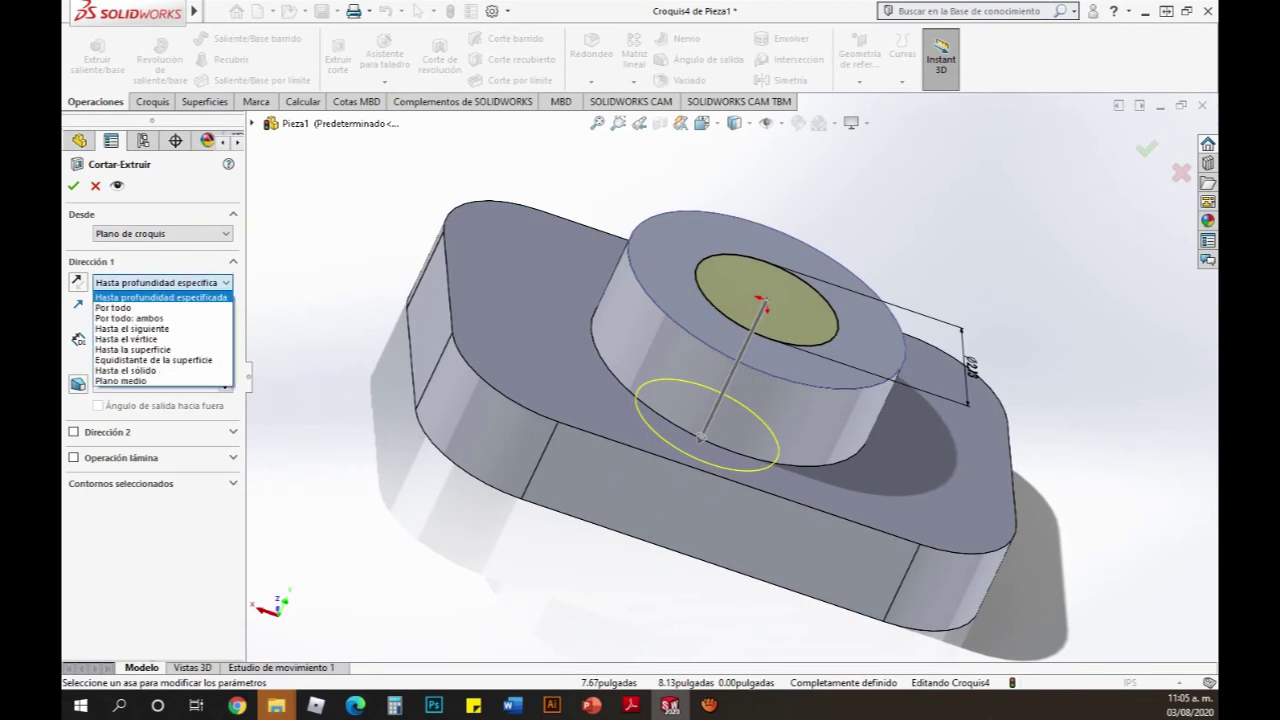
{"action": "left_click", "coordinate": [113, 307]}
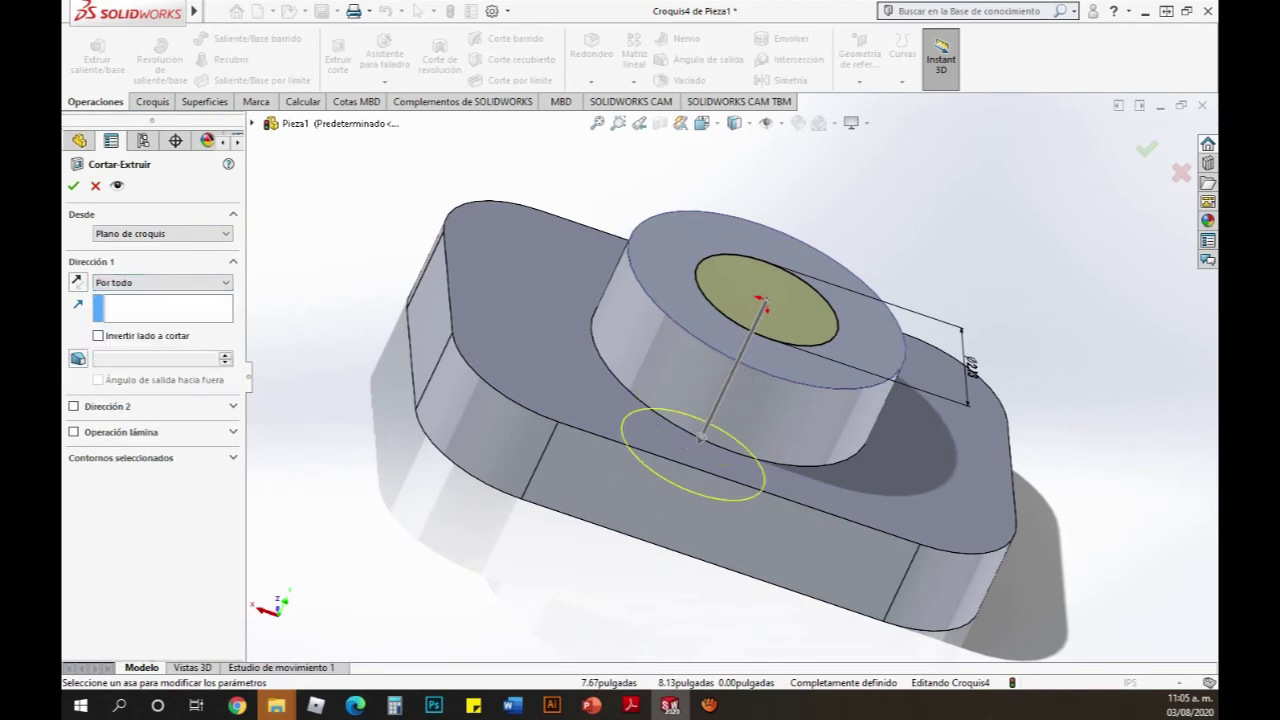
{"action": "middle_click_drag", "start_coordinate": [700, 450], "coordinate": [700, 300]}
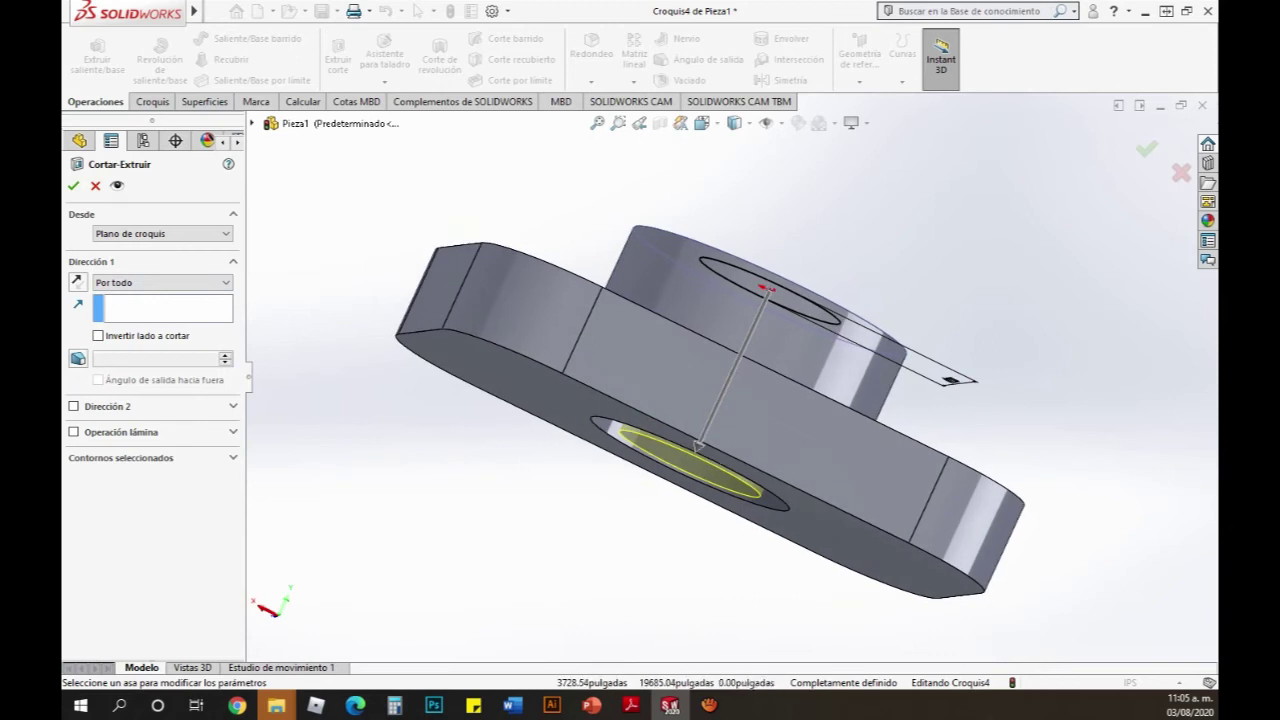
{"action": "middle_click_drag", "start_coordinate": [730, 370], "coordinate": [720, 300]}
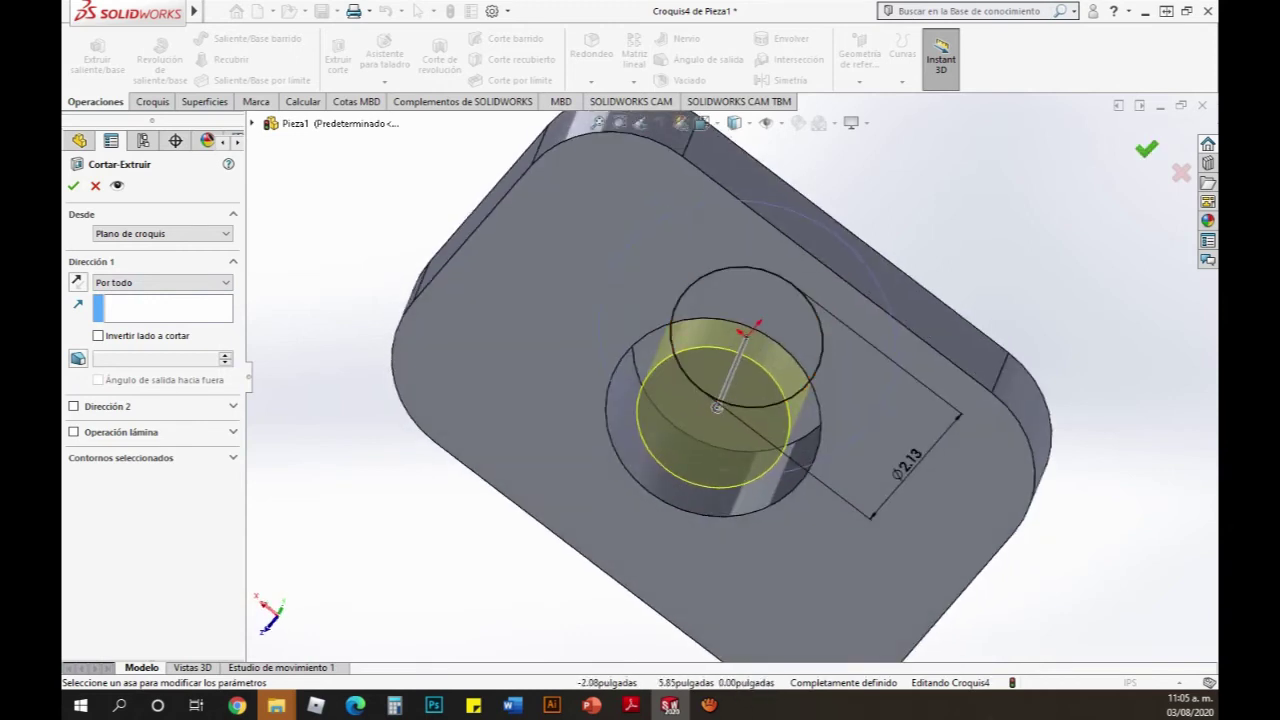
{"action": "left_click", "coordinate": [1146, 148]}
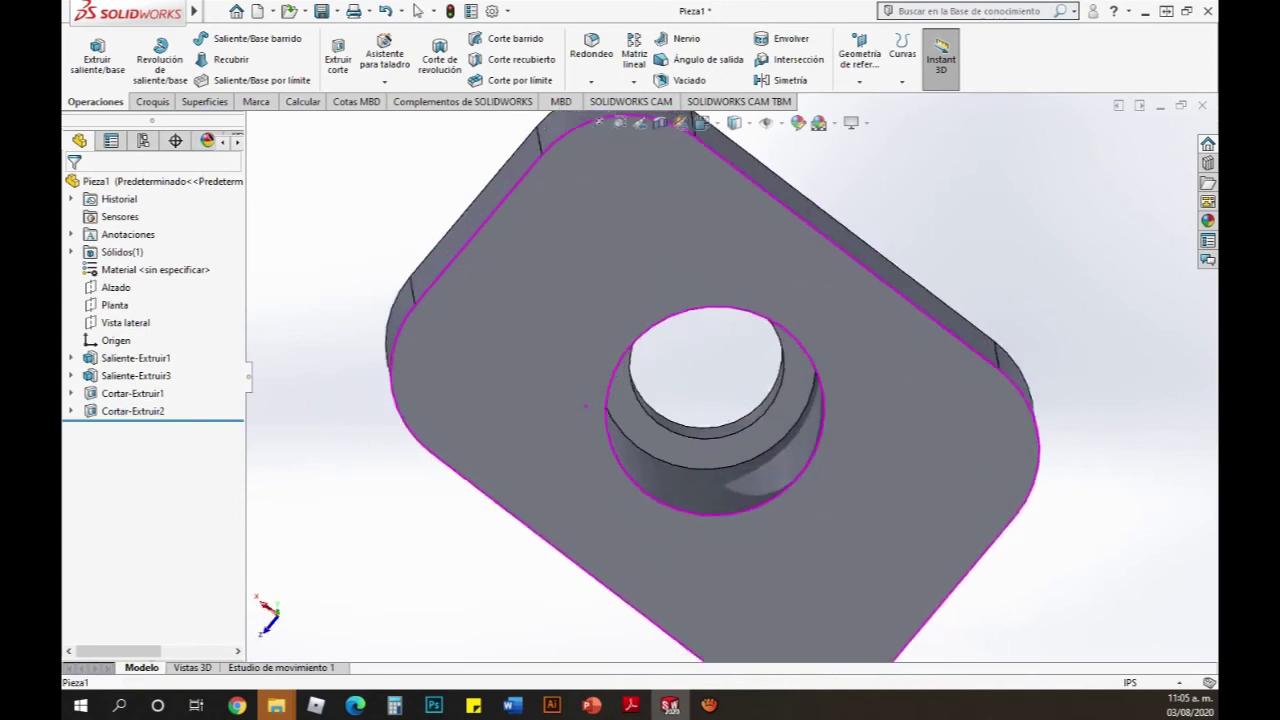
{"action": "middle_click_drag", "start_coordinate": [586, 405], "coordinate": [740, 365]}
{"action": "left_click", "coordinate": [751, 370]}
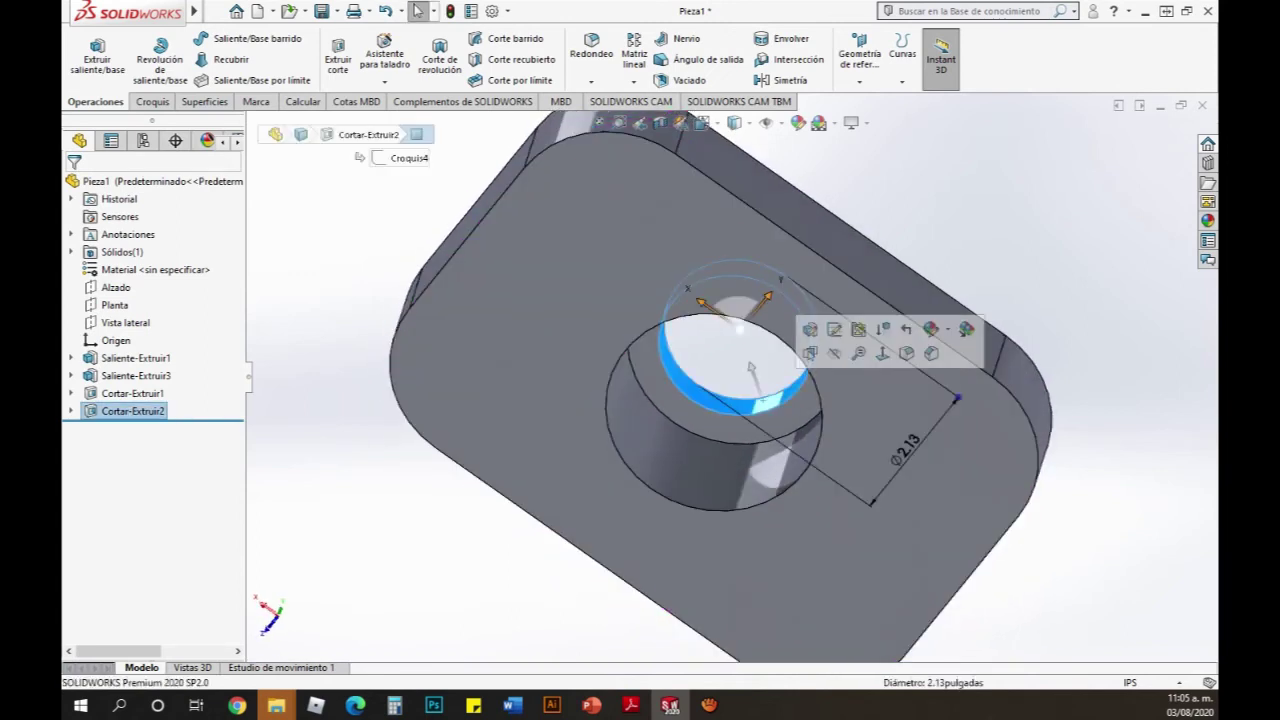
{"action": "key", "text": "Escape"}
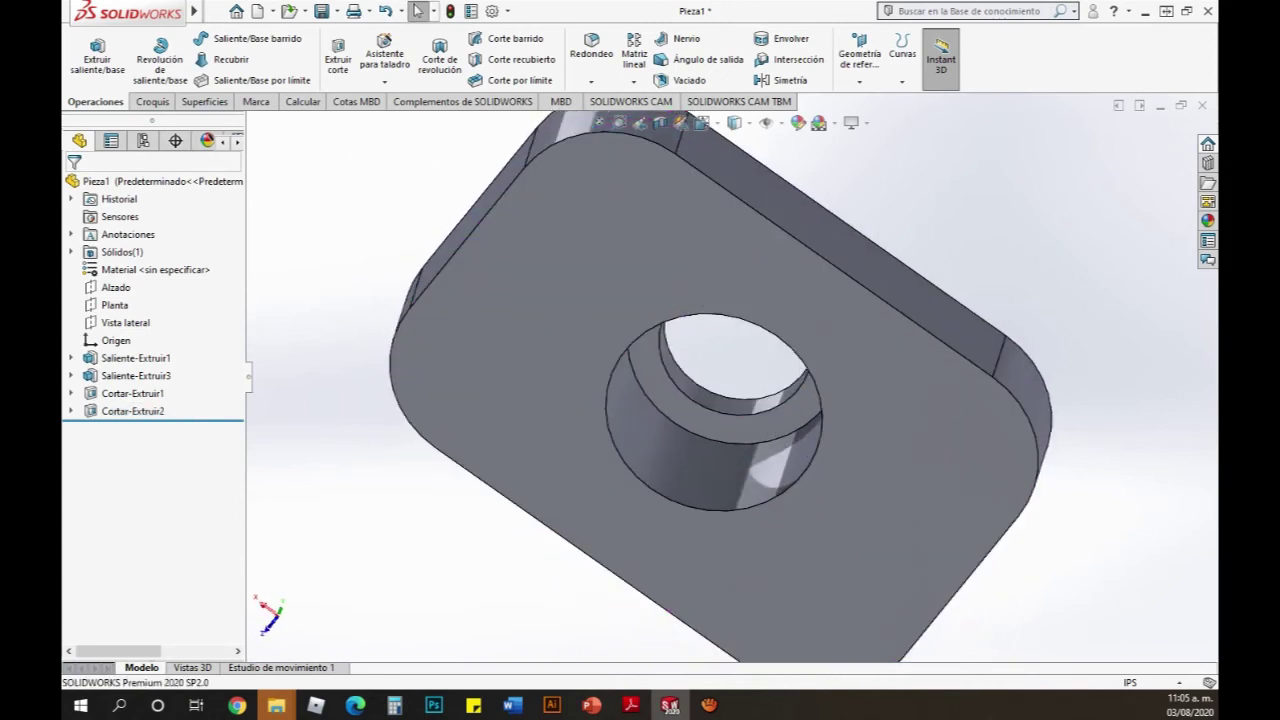
{"action": "middle_click_drag", "start_coordinate": [700, 400], "coordinate": [640, 300]}
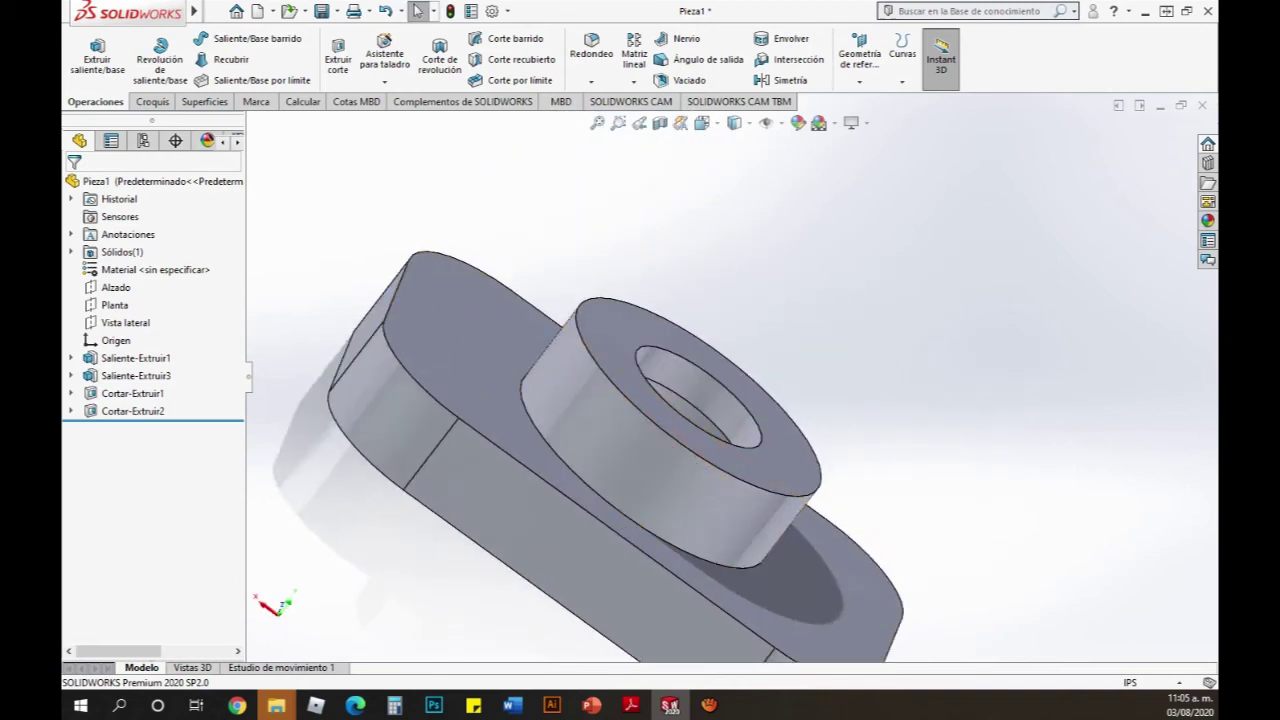
{"action": "left_click", "coordinate": [641, 468]}
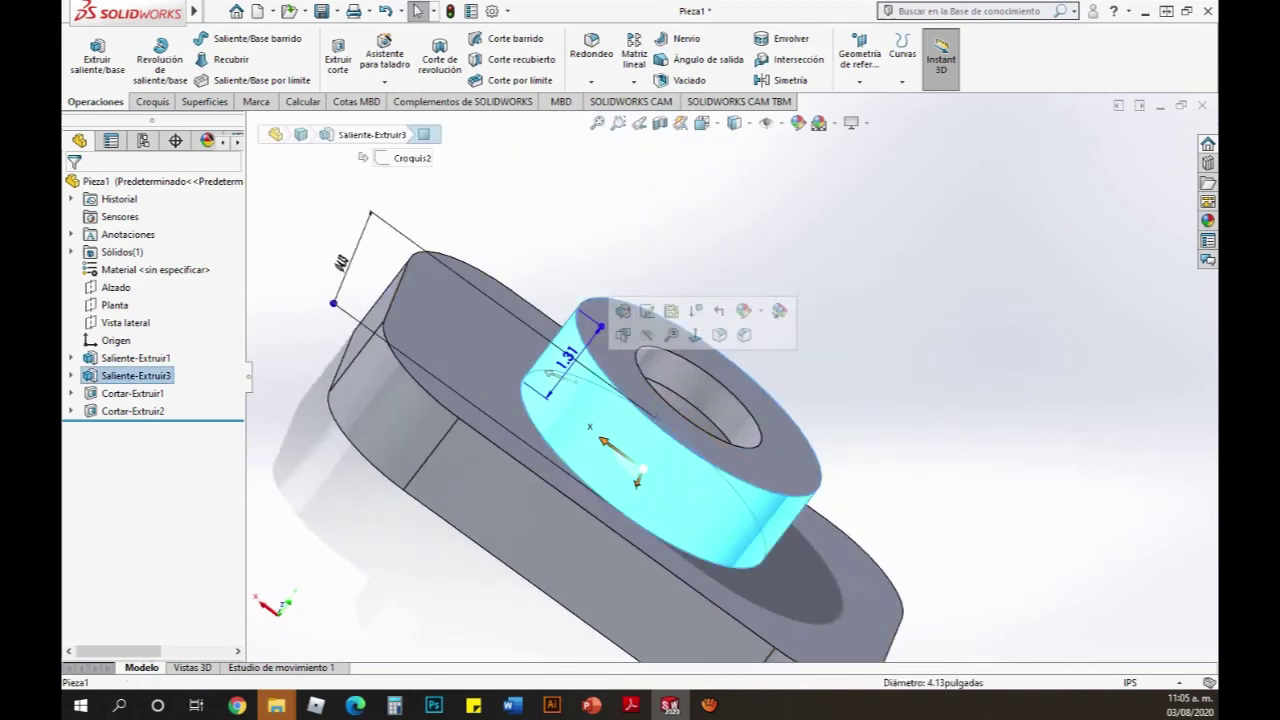
{"action": "middle_click_drag", "start_coordinate": [641, 468], "coordinate": [653, 470]}
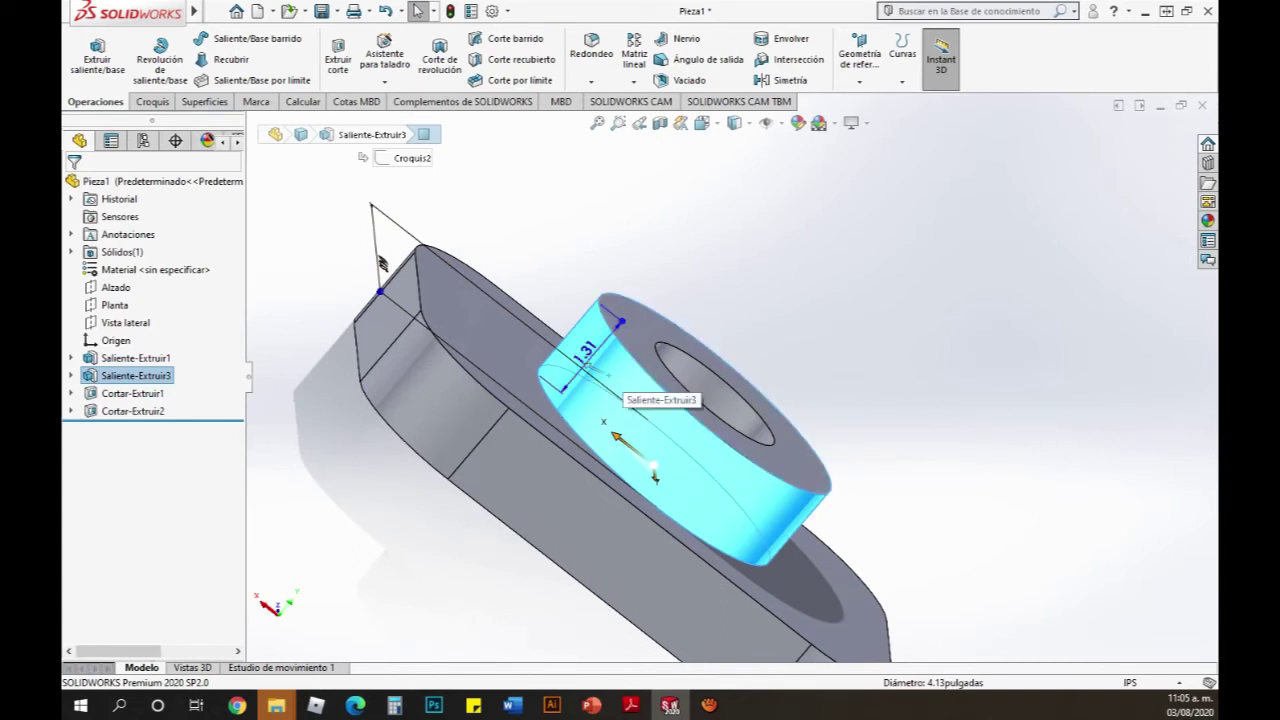
{"action": "middle_click_drag", "start_coordinate": [588, 368], "coordinate": [633, 333]}
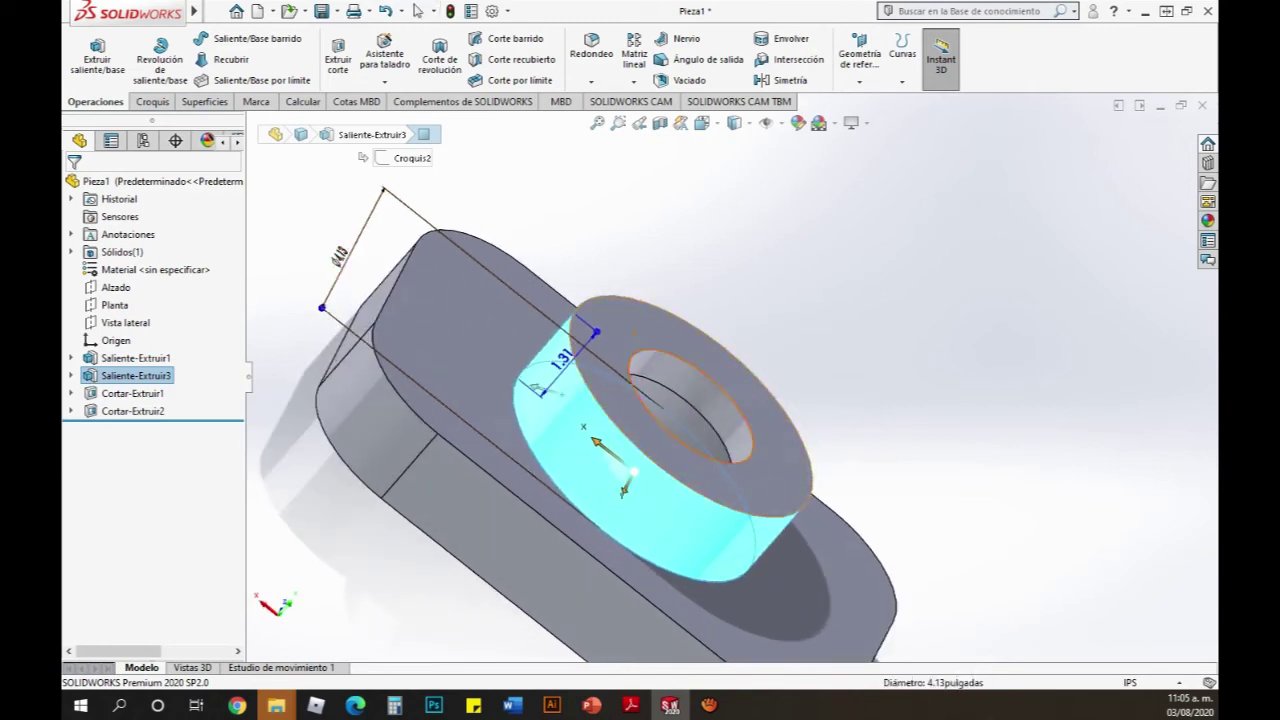
{"action": "double_click", "coordinate": [560, 360]}
{"action": "type", "text": "5"}
{"action": "key", "text": "Return"}
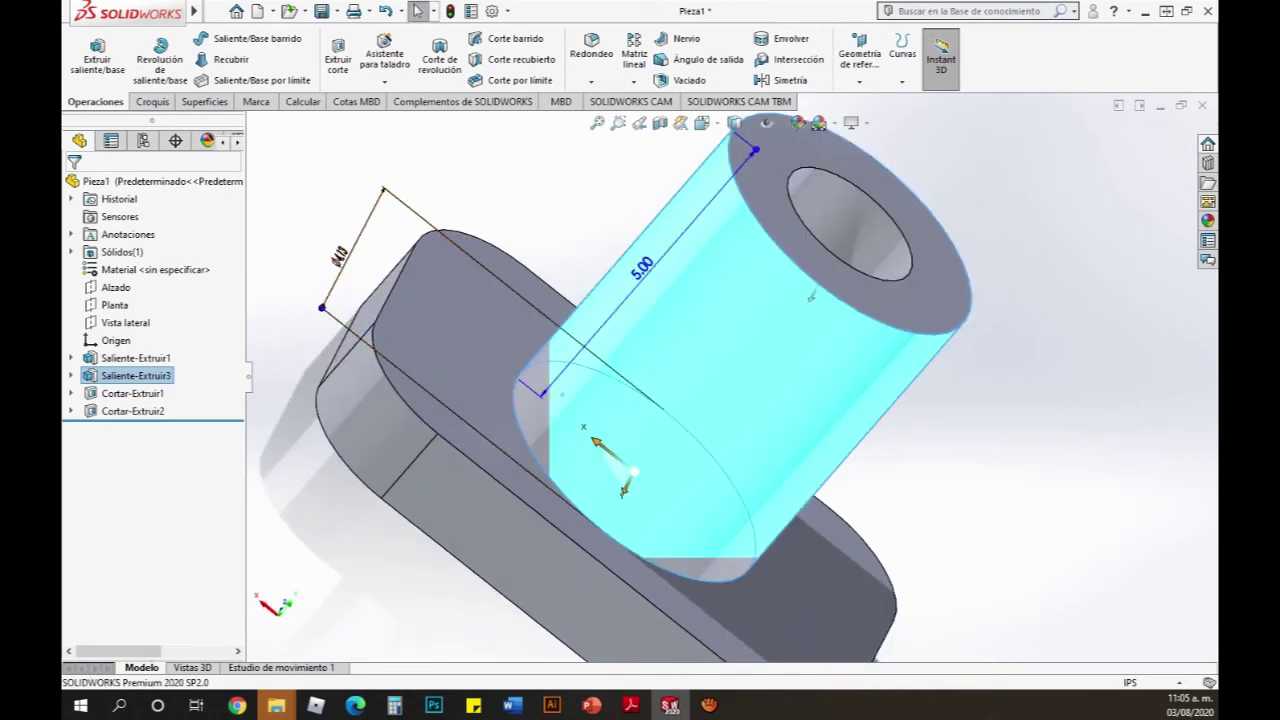
{"action": "key", "text": "Escape"}
{"action": "mouse_move", "coordinate": [700, 380]}
{"action": "middle_mouse_down"}
{"action": "mouse_move", "coordinate": [848, 540]}
{"action": "mouse_move", "coordinate": [1040, 250]}
{"action": "middle_mouse_up"}
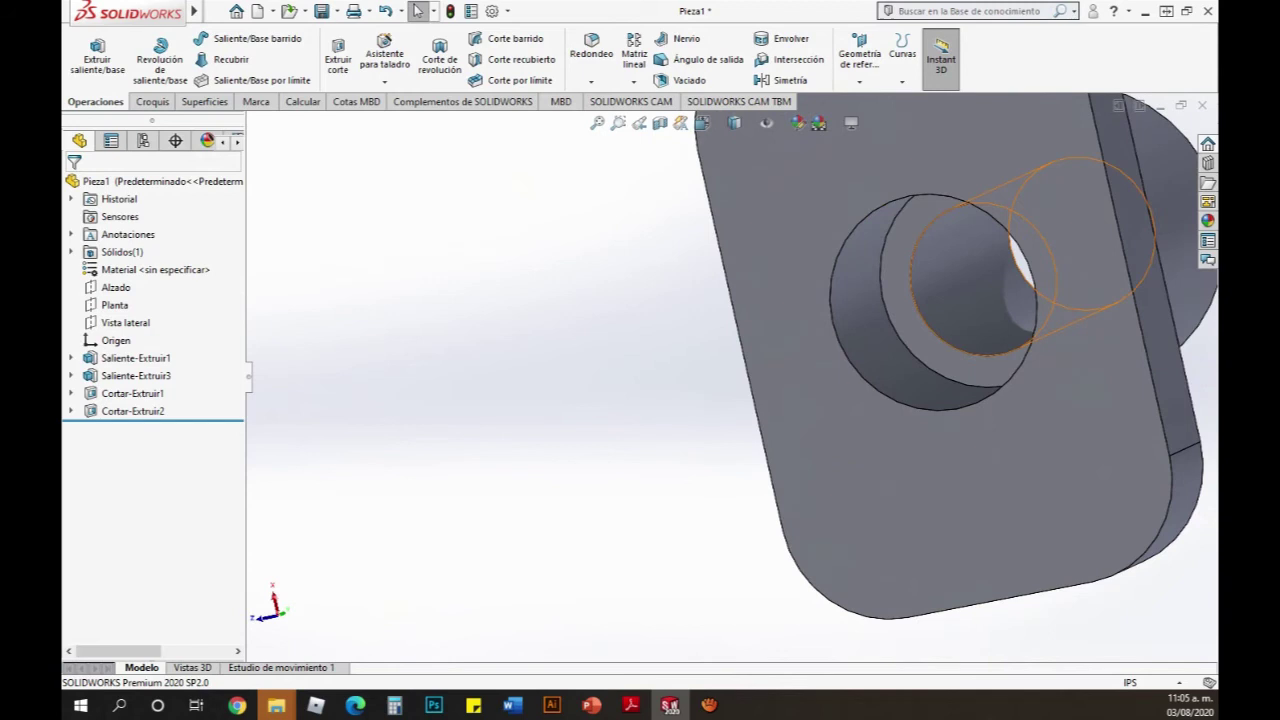
{"action": "left_click", "coordinate": [980, 288]}
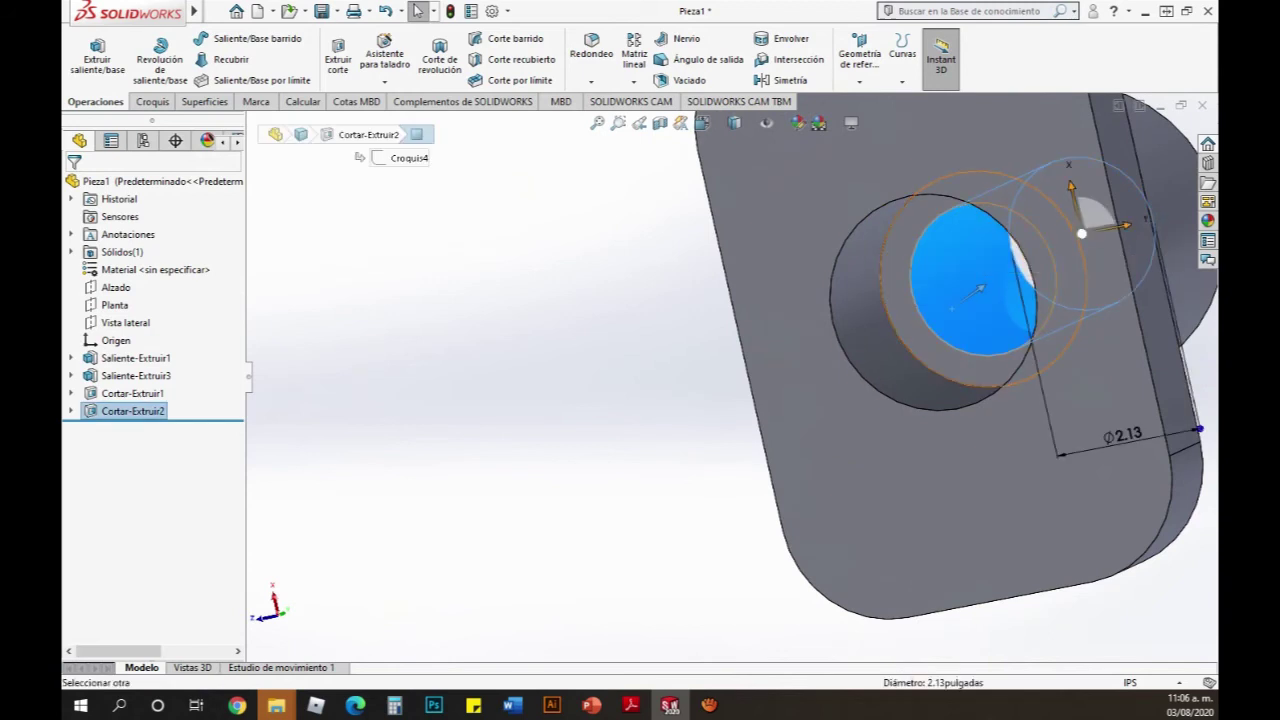
{"action": "scroll", "coordinate": [630, 420], "scroll_direction": "up", "scroll_amount": 3}
{"action": "key", "text": "Left"}
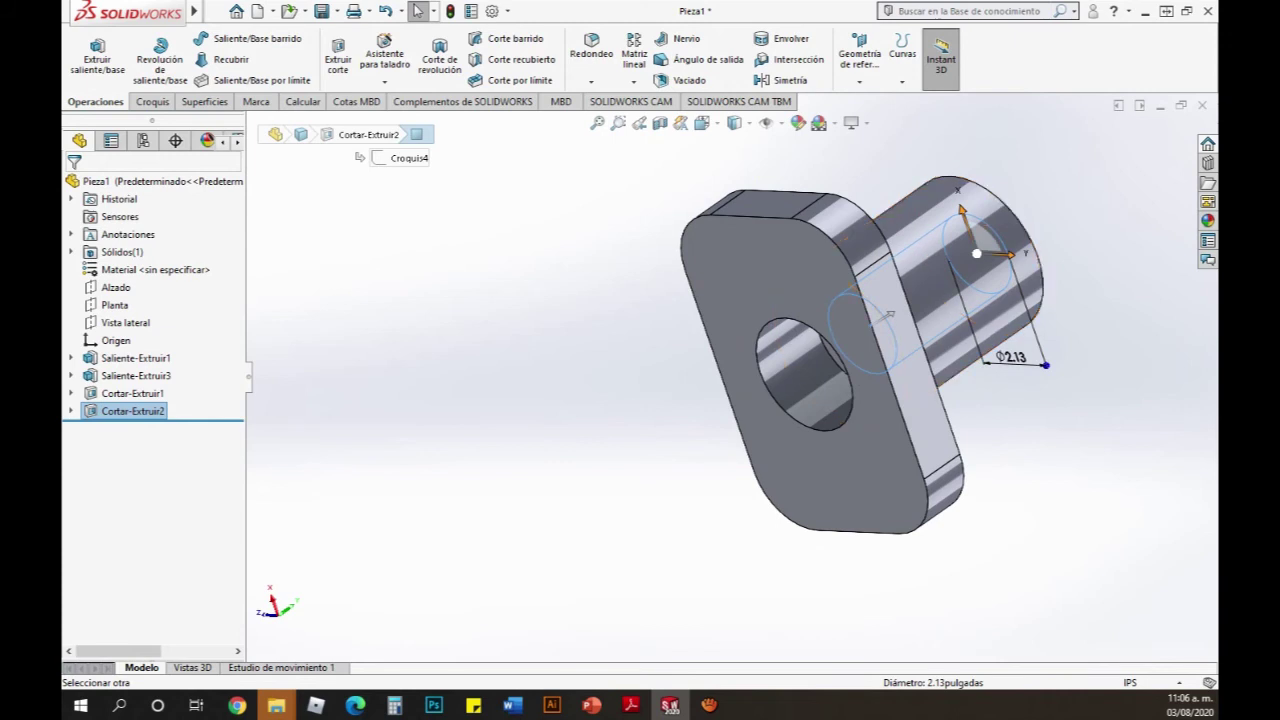
{"action": "key", "text": "Escape"}
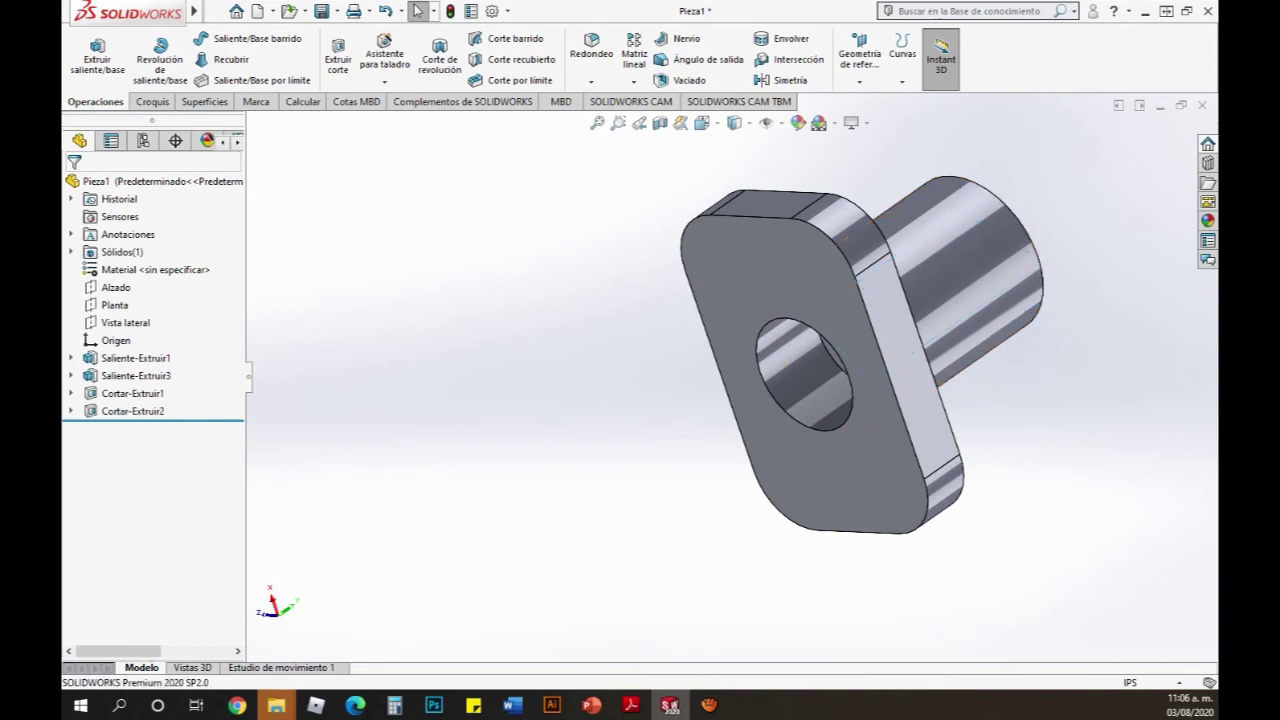
{"action": "key", "text": "ctrl+7"}
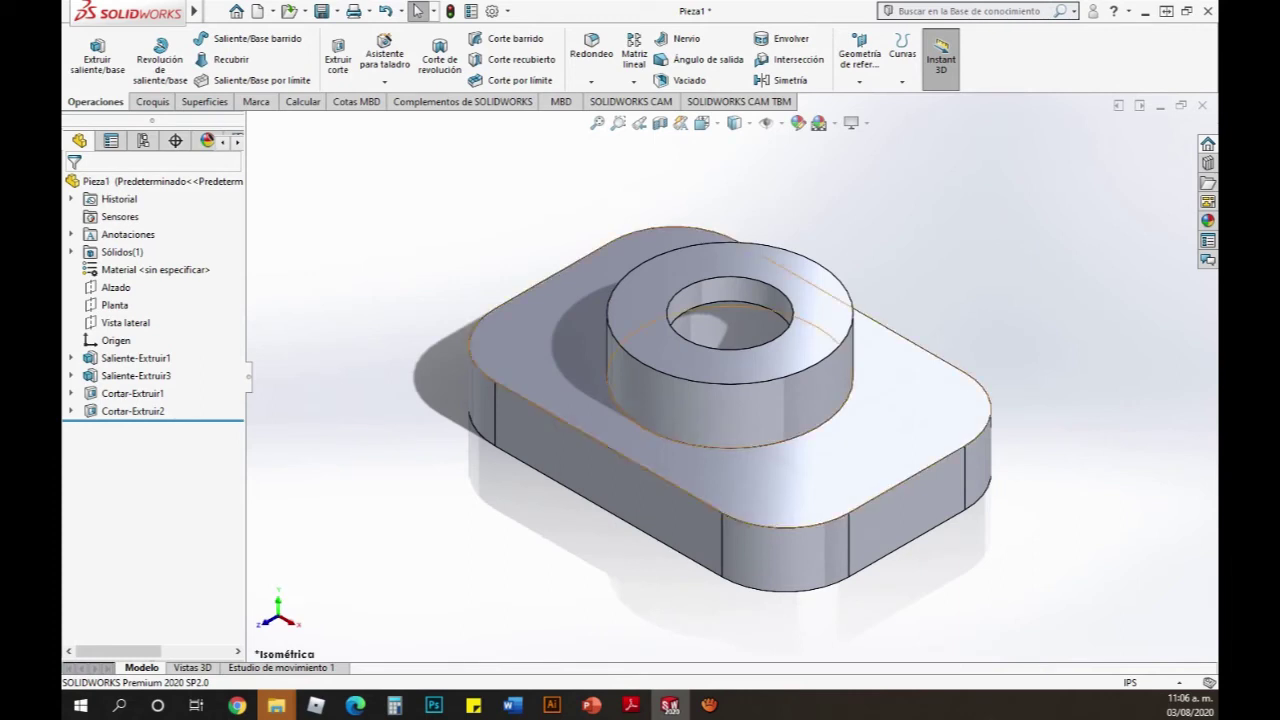
{"action": "middle_click_drag", "start_coordinate": [640, 400], "coordinate": [640, 360]}
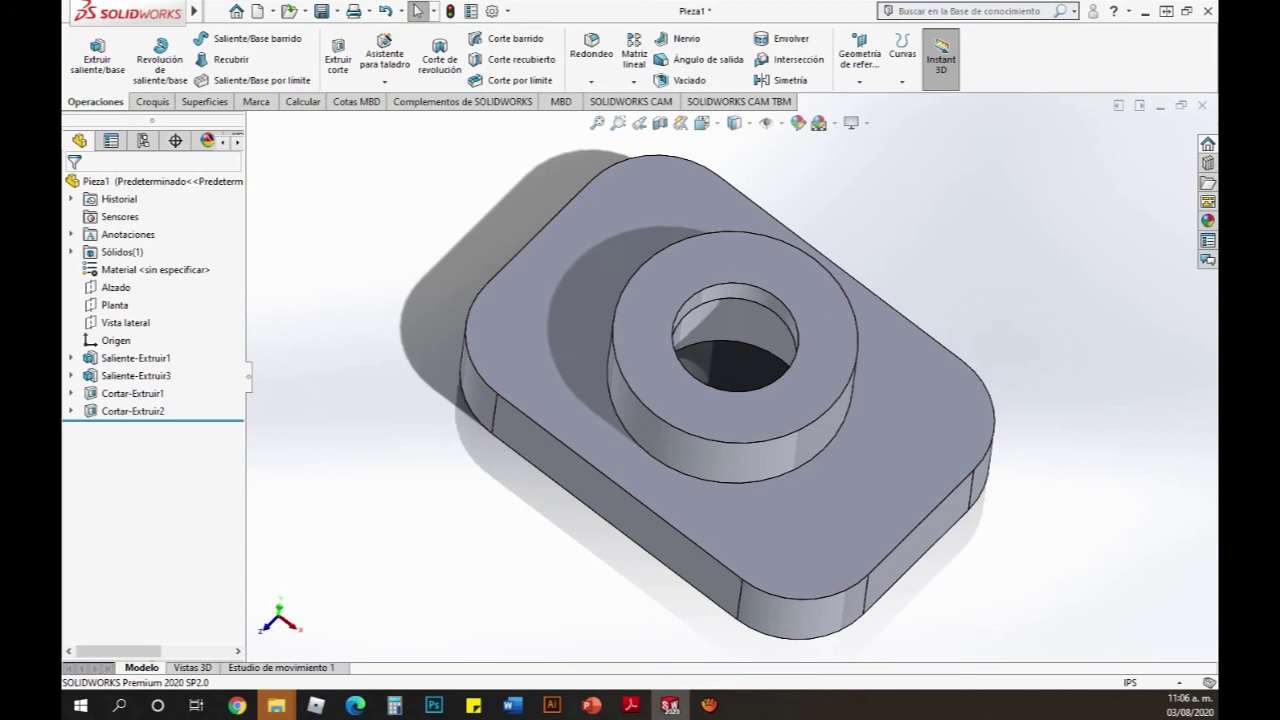
{"action": "left_click", "coordinate": [151, 101]}
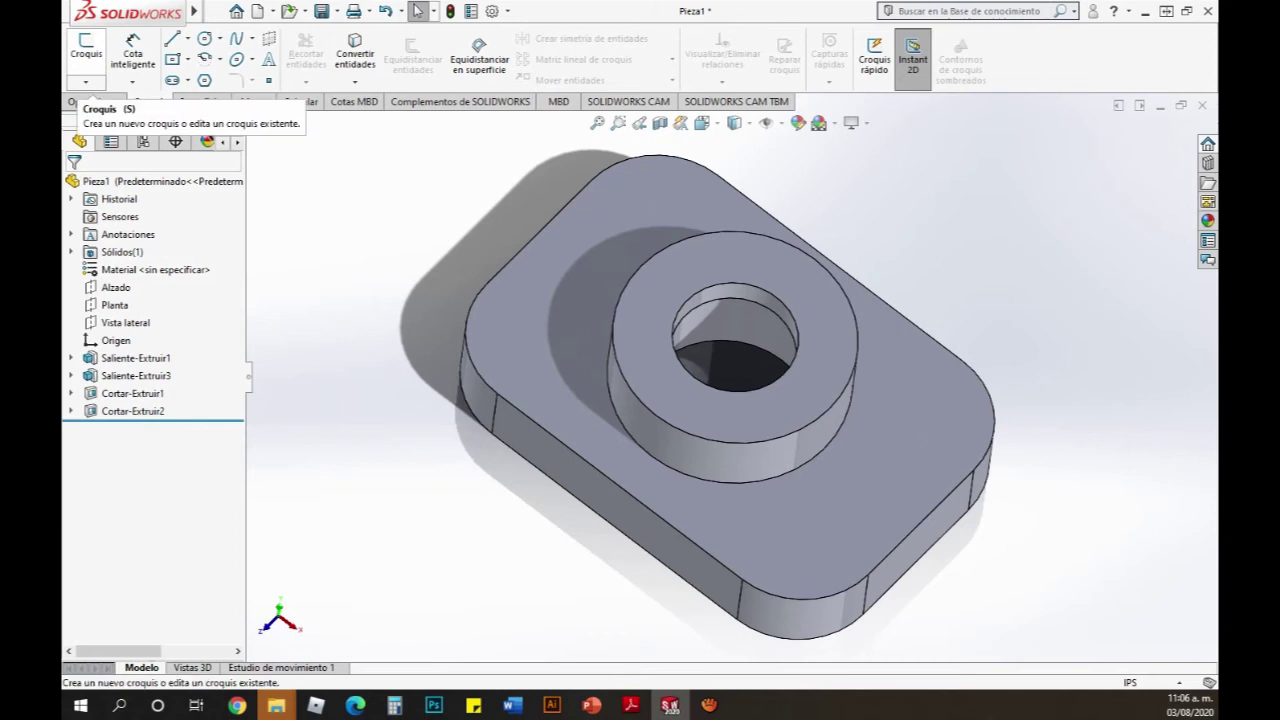
Open a new sketch on the base's top face and view it from Superior (top)
{"action": "left_click", "coordinate": [86, 45]}
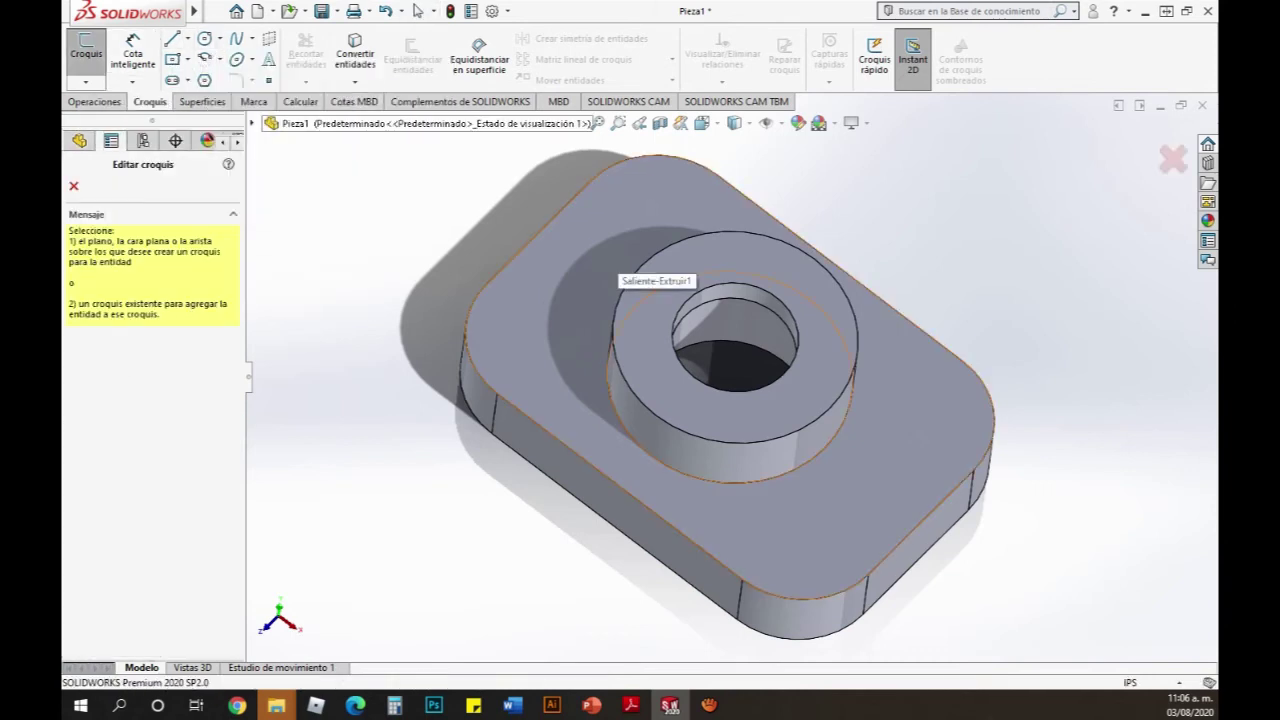
{"action": "left_click", "coordinate": [612, 265]}
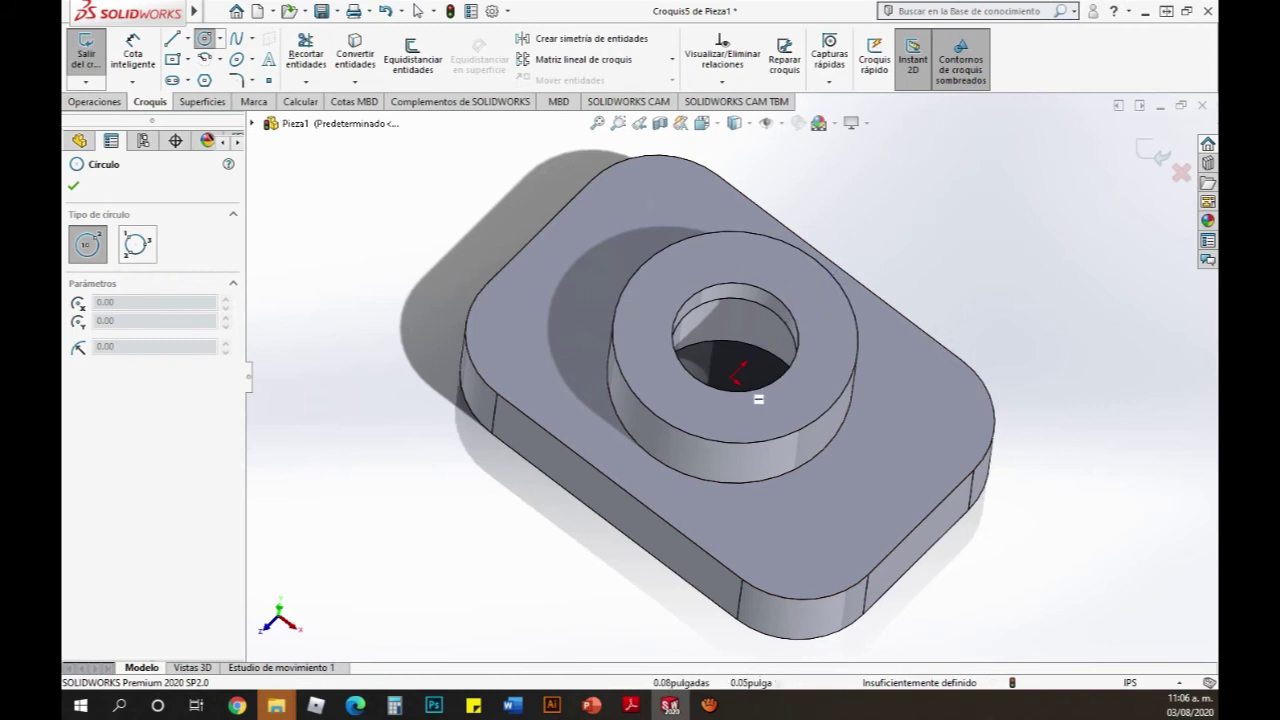
{"action": "middle_click_drag", "start_coordinate": [758, 399], "coordinate": [760, 330]}
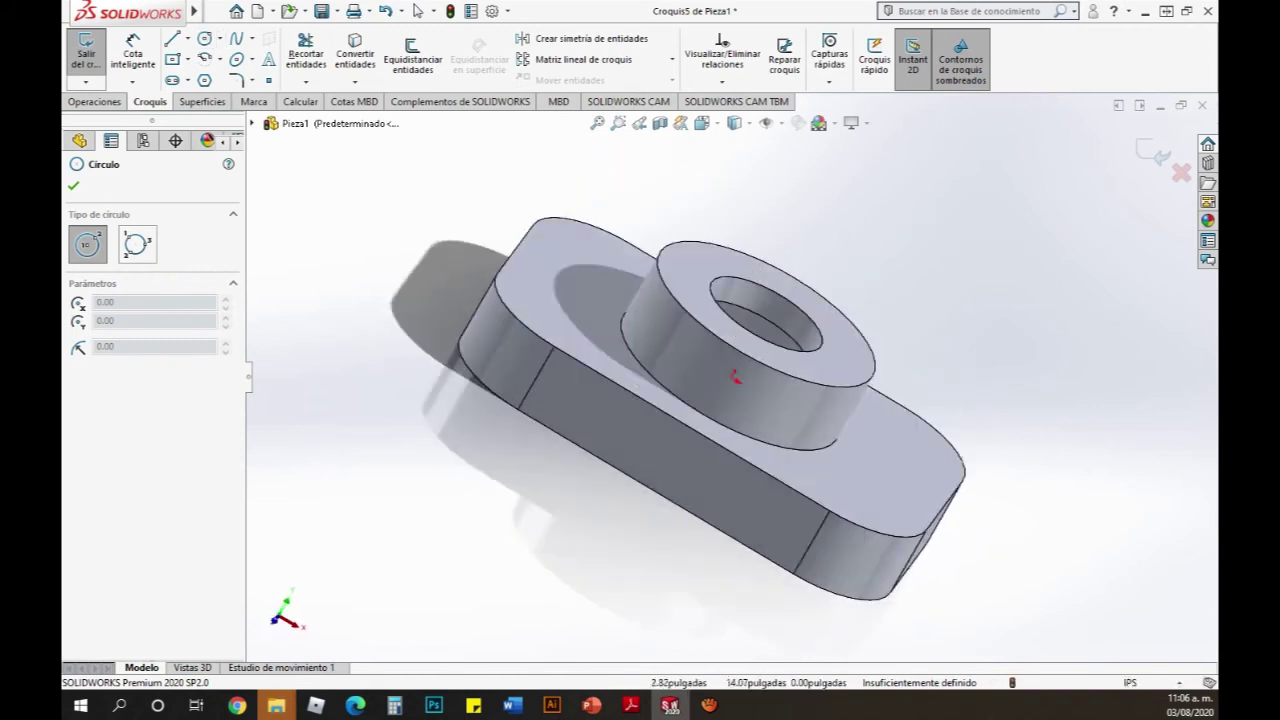
{"action": "key", "text": "ctrl+8"}
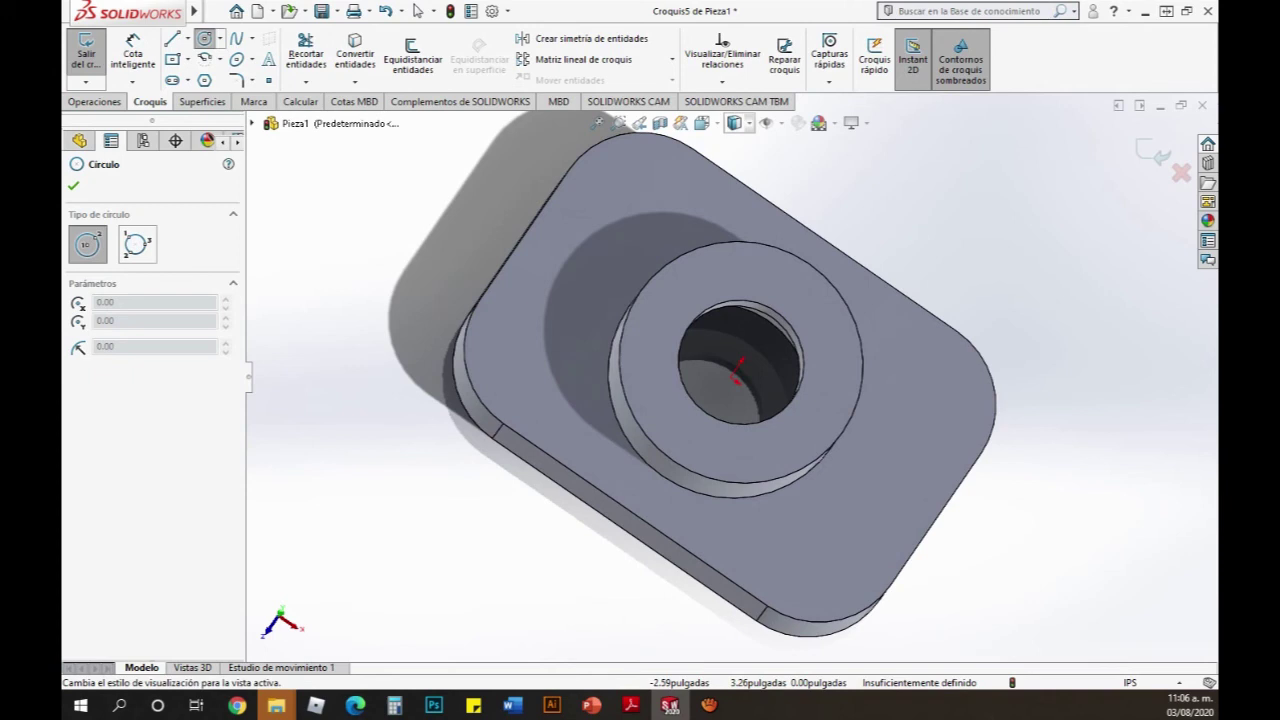
{"action": "key", "text": "space"}
{"action": "left_click", "coordinate": [586, 440]}
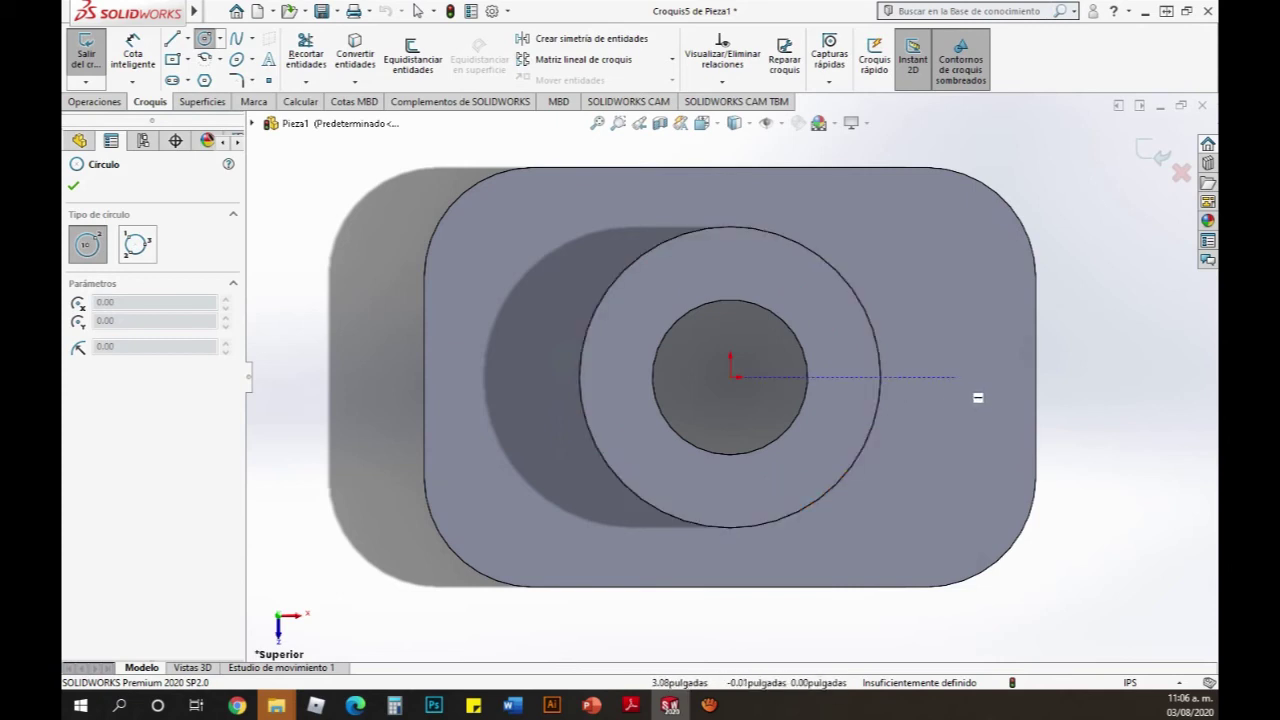
Draw a circle on the base's right end with its centre level with the origin
{"action": "left_click", "coordinate": [954, 378]}
{"action": "left_click", "coordinate": [914, 382]}
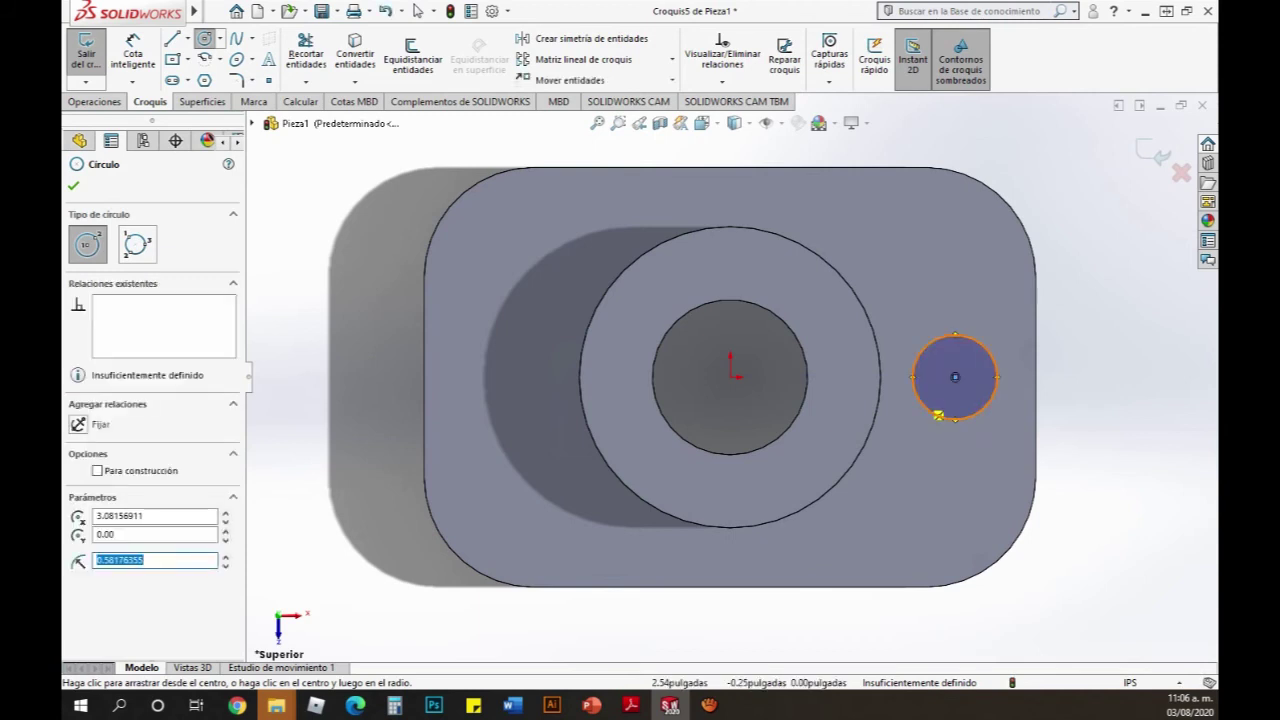
{"action": "key", "text": "Escape"}
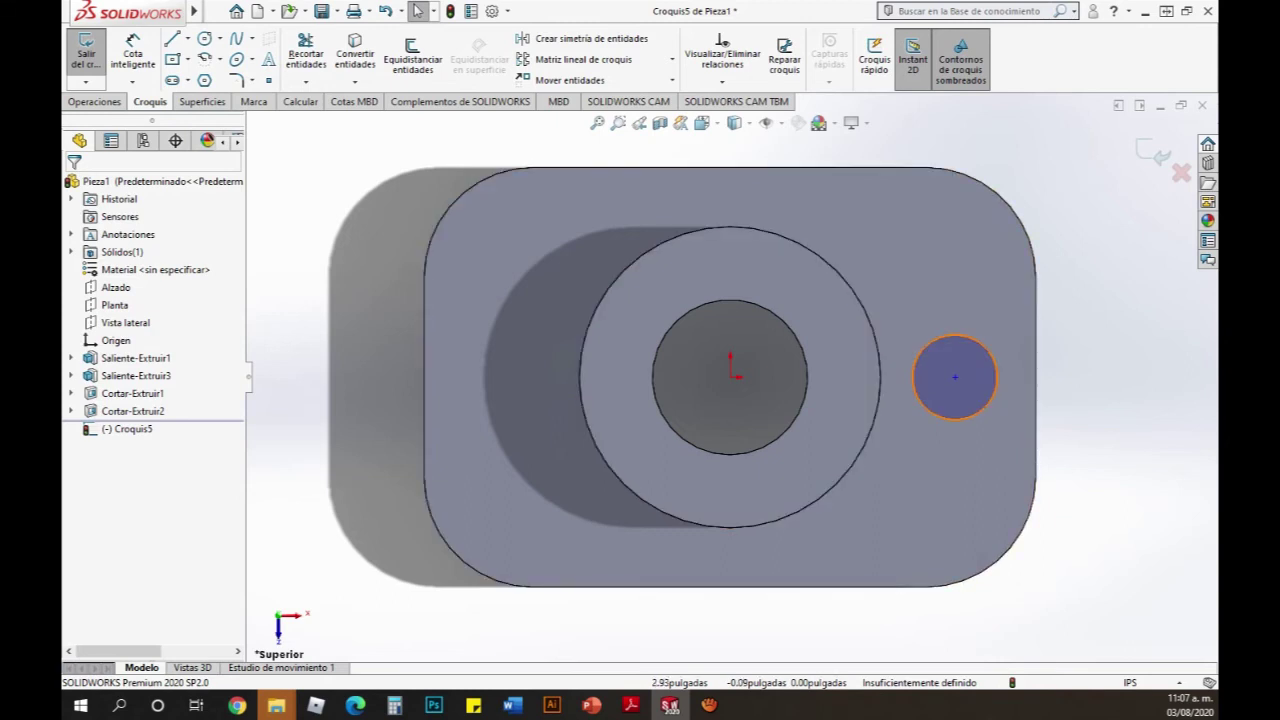
{"action": "left_click_drag", "start_coordinate": [955, 377], "coordinate": [1057, 531]}
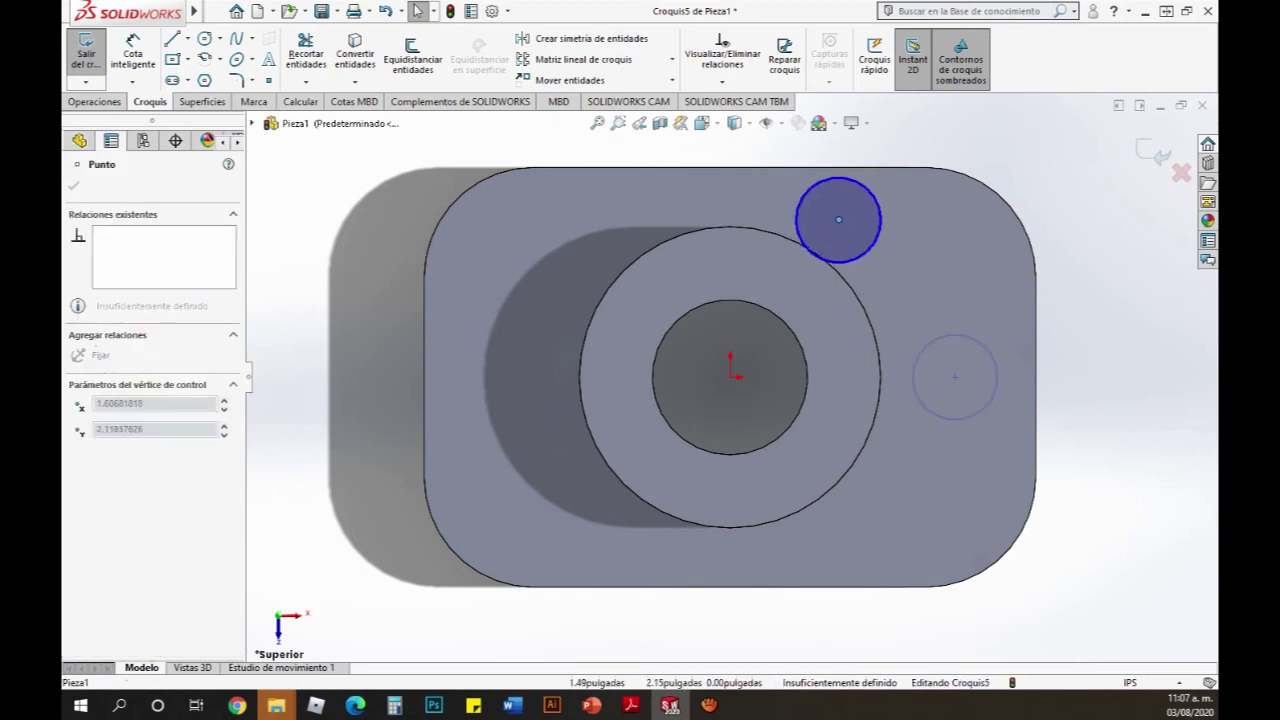
{"action": "left_click_drag", "start_coordinate": [1057, 531], "coordinate": [964, 377]}
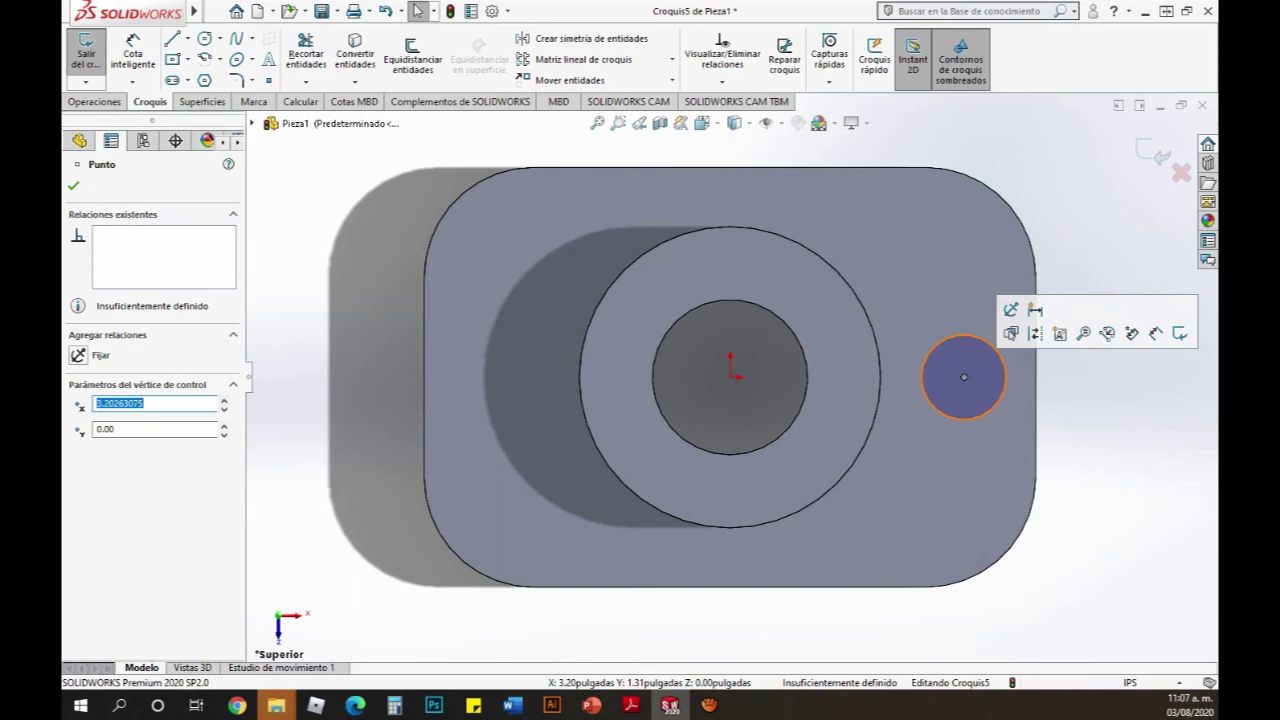
{"action": "left_click", "coordinate": [964, 377]}
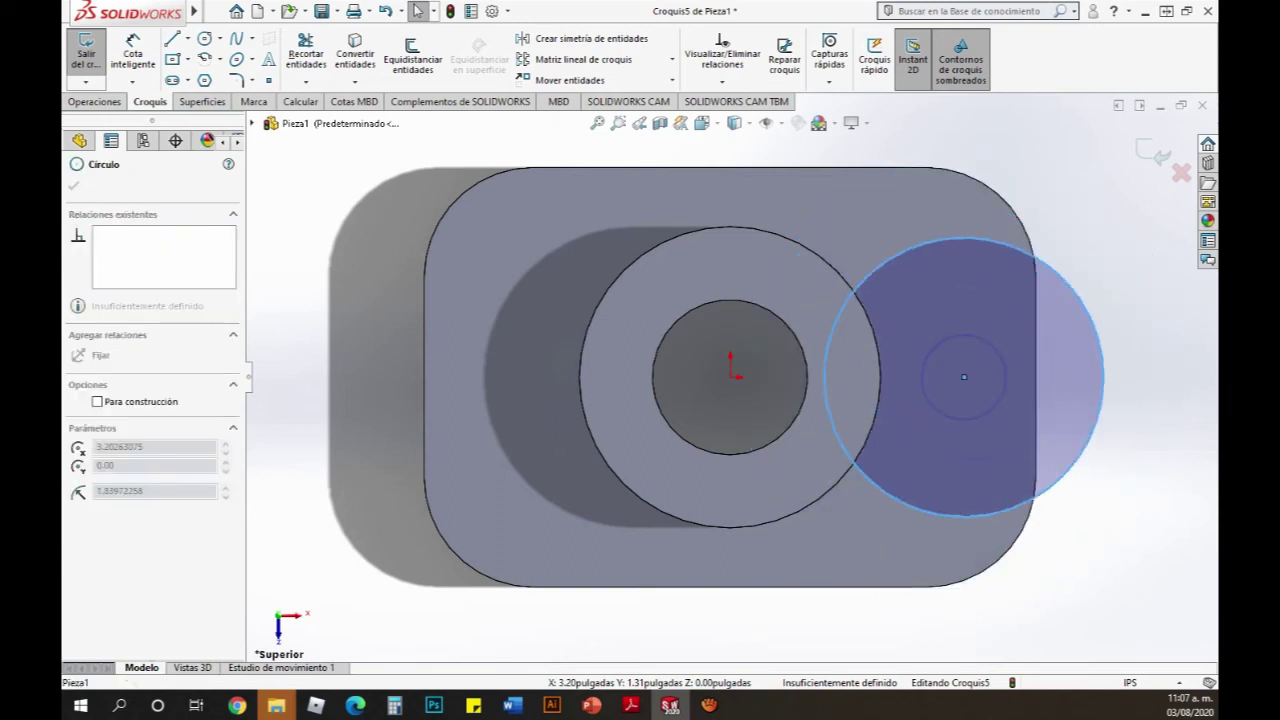
{"action": "left_click_drag", "start_coordinate": [964, 377], "coordinate": [1026, 377]}
{"action": "key", "text": "Escape"}
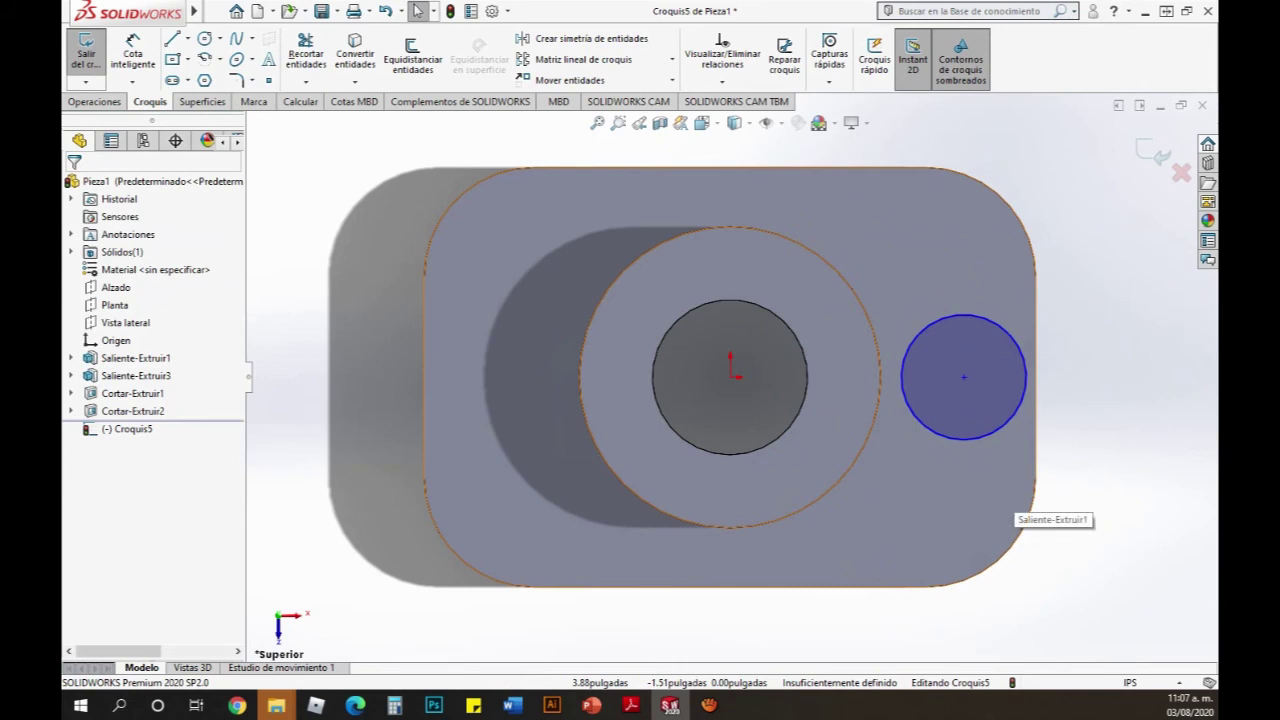
{"action": "mouse_move", "coordinate": [964, 377]}
{"action": "left_mouse_down"}
{"action": "mouse_move", "coordinate": [967, 364]}
{"action": "mouse_move", "coordinate": [961, 377]}
{"action": "mouse_move", "coordinate": [993, 400]}
{"action": "left_mouse_up"}
{"action": "key", "text": "Escape"}
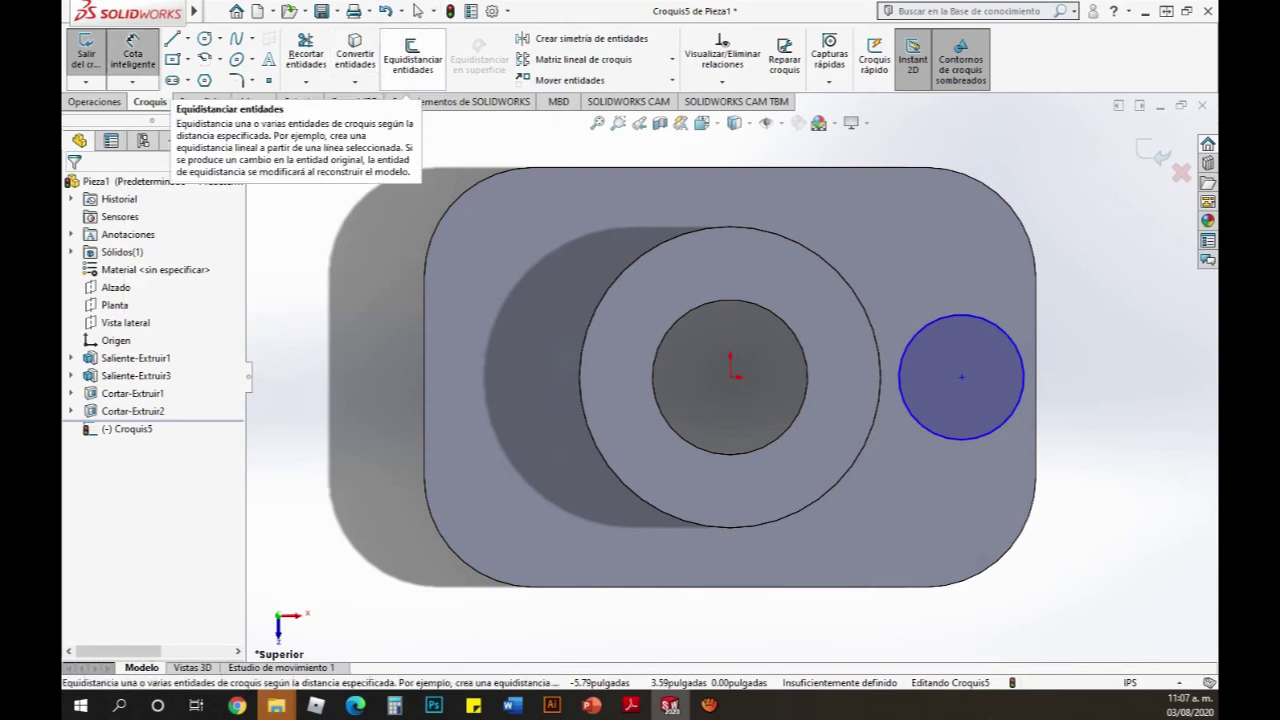
Give the right-end circle a 1.125 in diameter, checked against the reference PDF
{"action": "left_click", "coordinate": [1004, 334]}
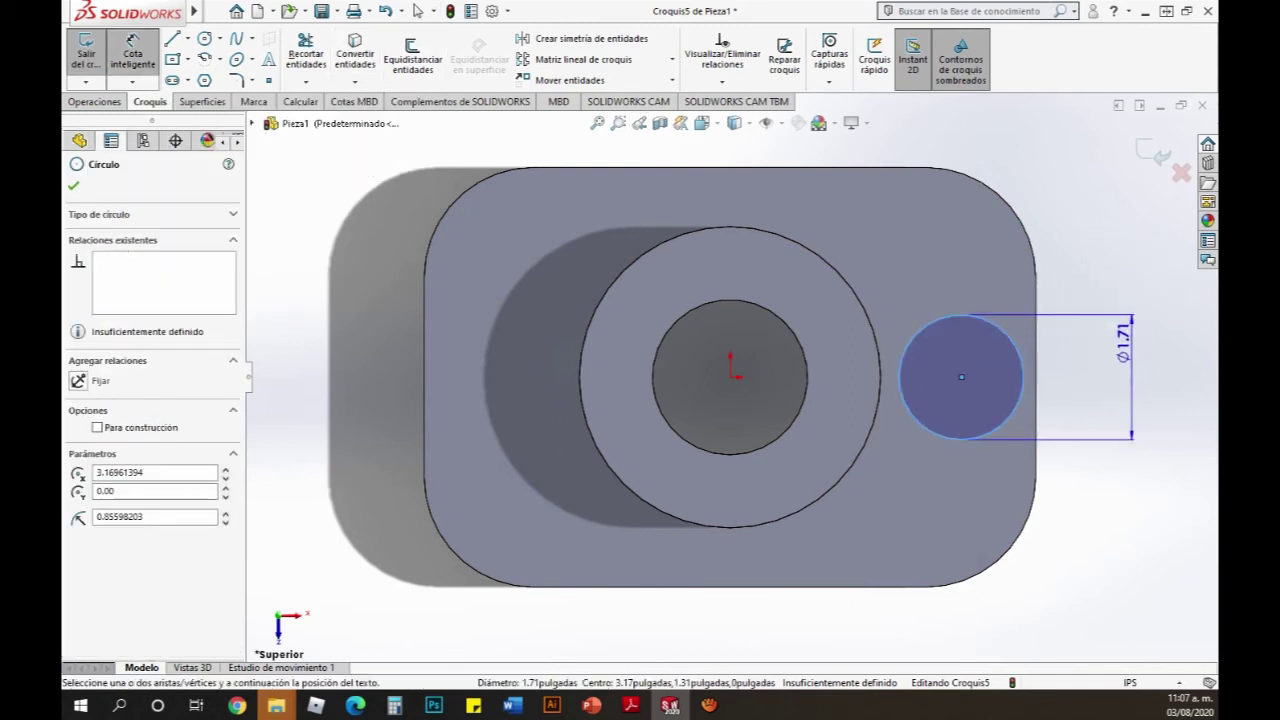
{"action": "left_click", "coordinate": [1132, 375]}
{"action": "type", "text": "1.125"}
{"action": "key", "text": "Return"}
{"action": "key", "text": "alt+Tab"}
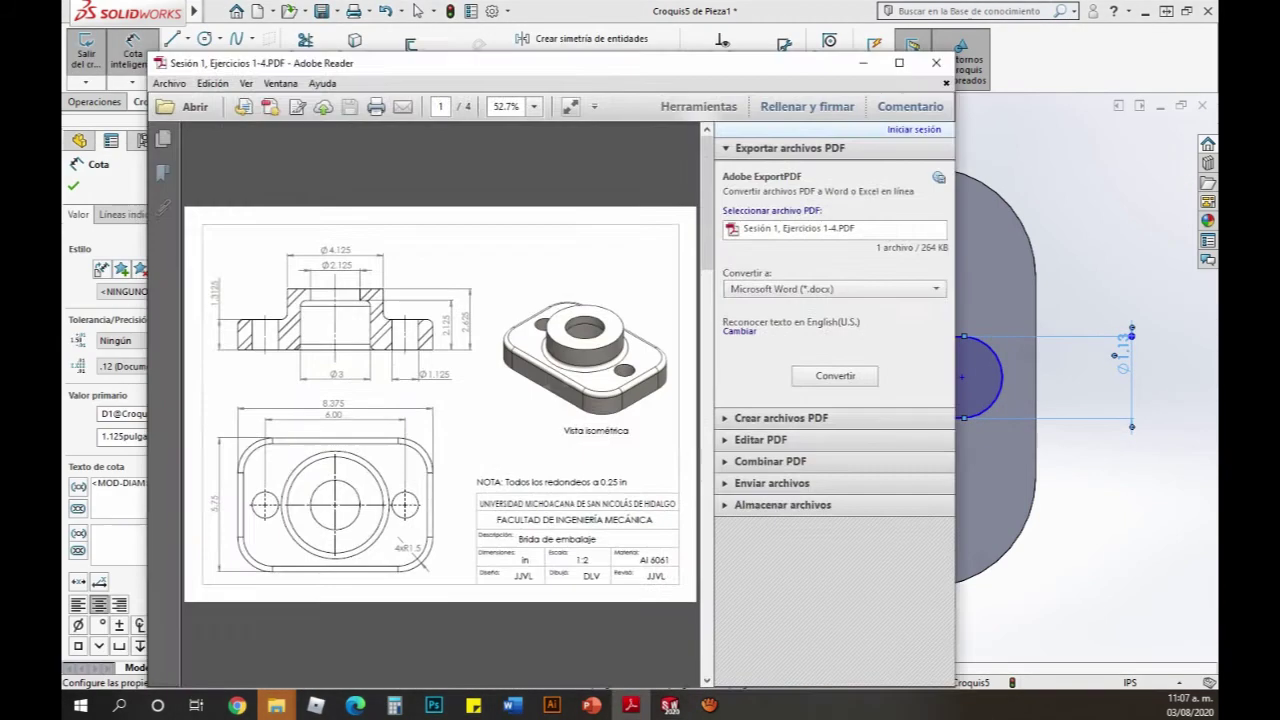
{"action": "key", "text": "super+Up"}
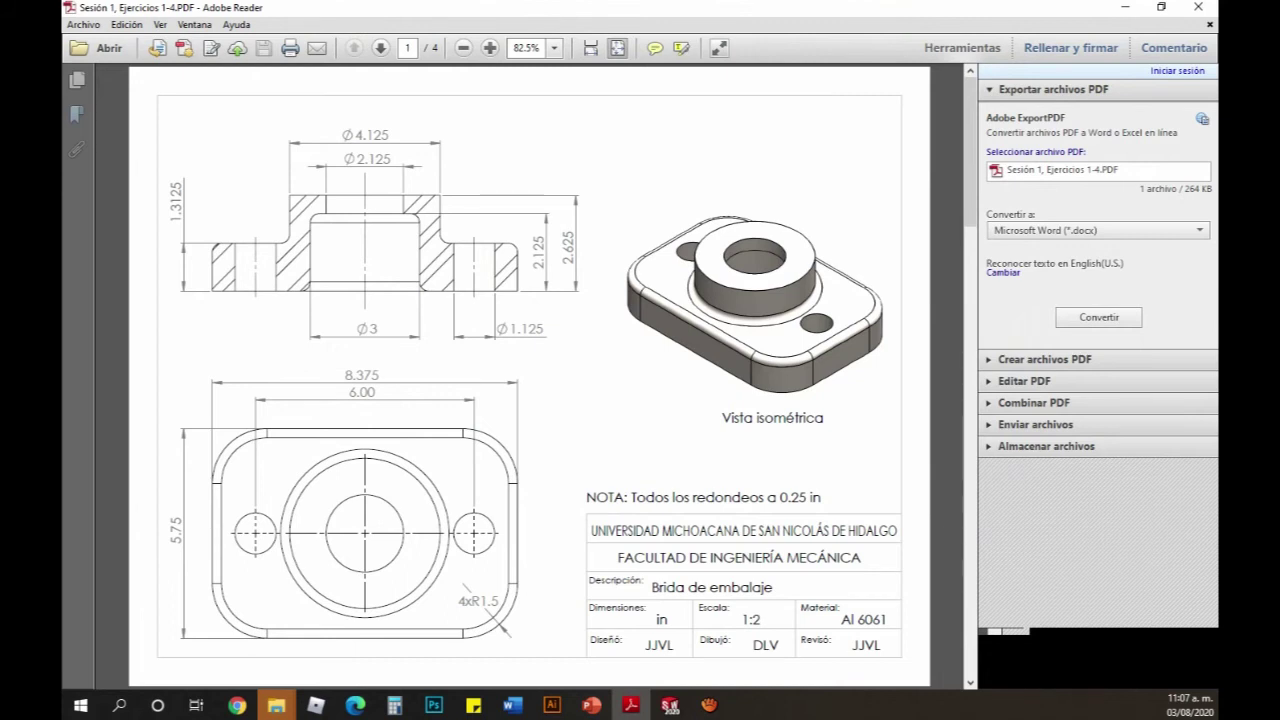
{"action": "key", "text": "alt+Tab"}
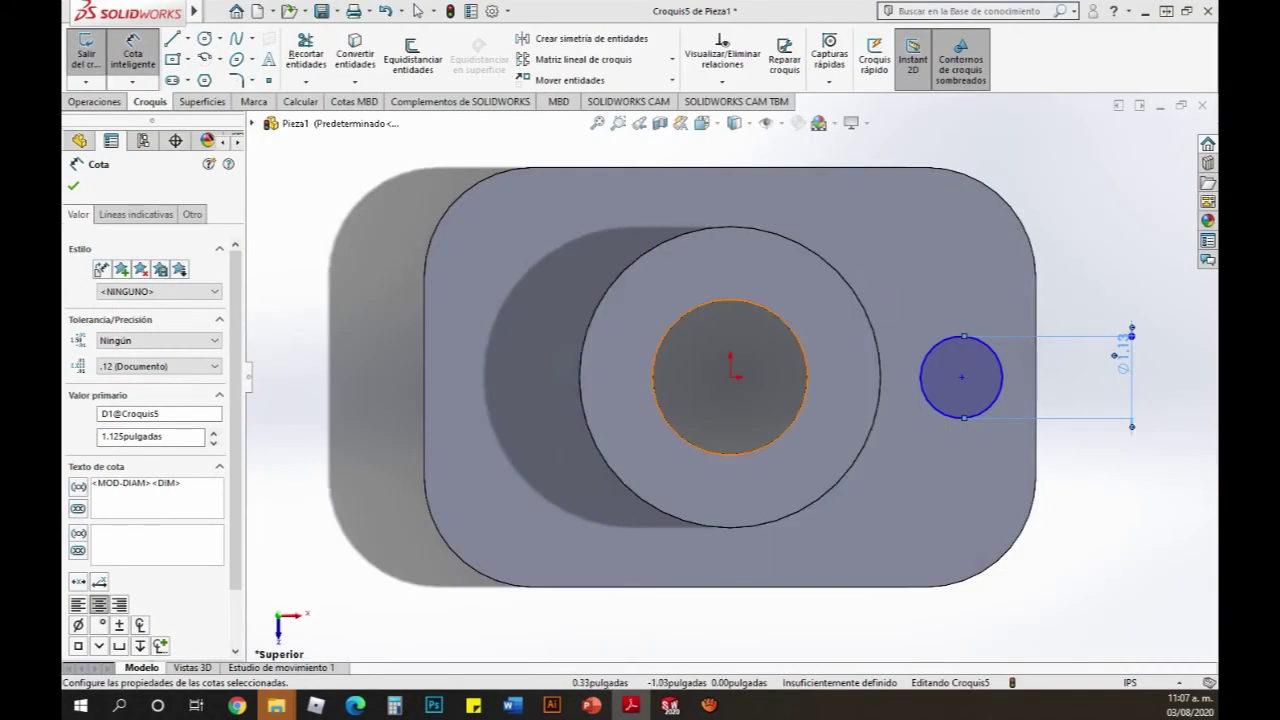
{"action": "key", "text": "Escape"}
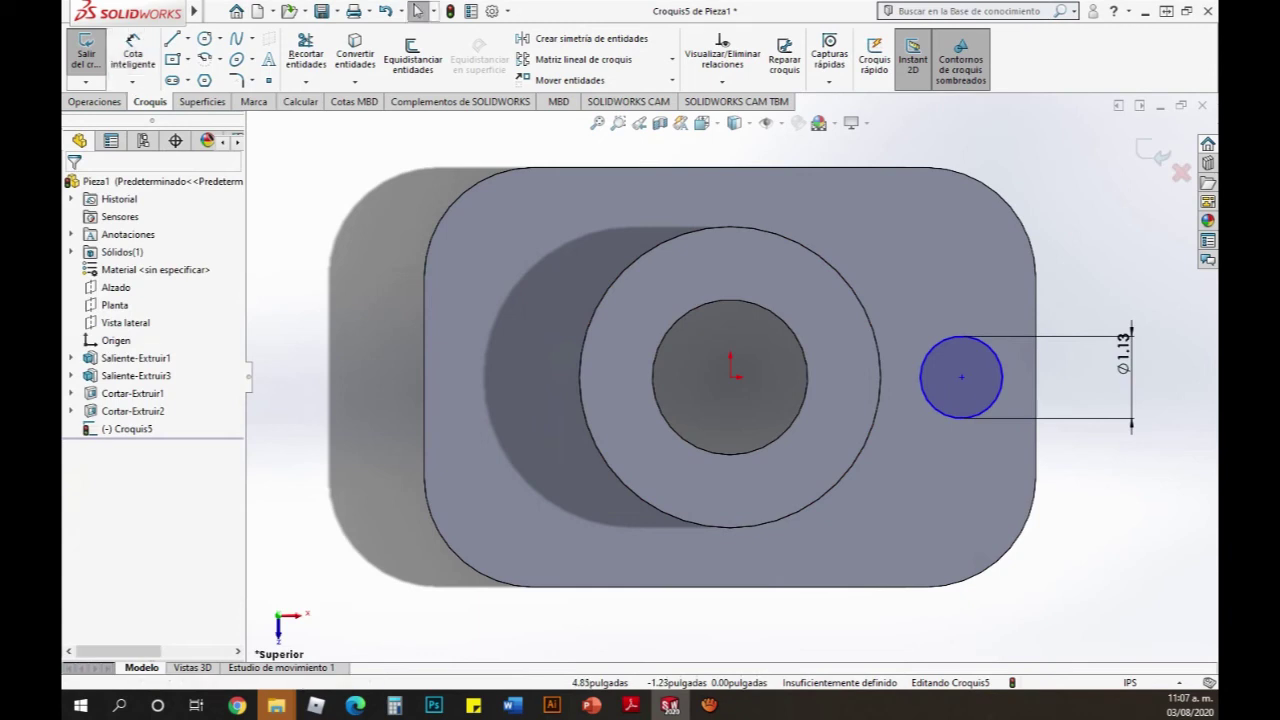
Try sliding the side circle's centre, undoing the accidental snap onto the origin
{"action": "left_click", "coordinate": [961, 377]}
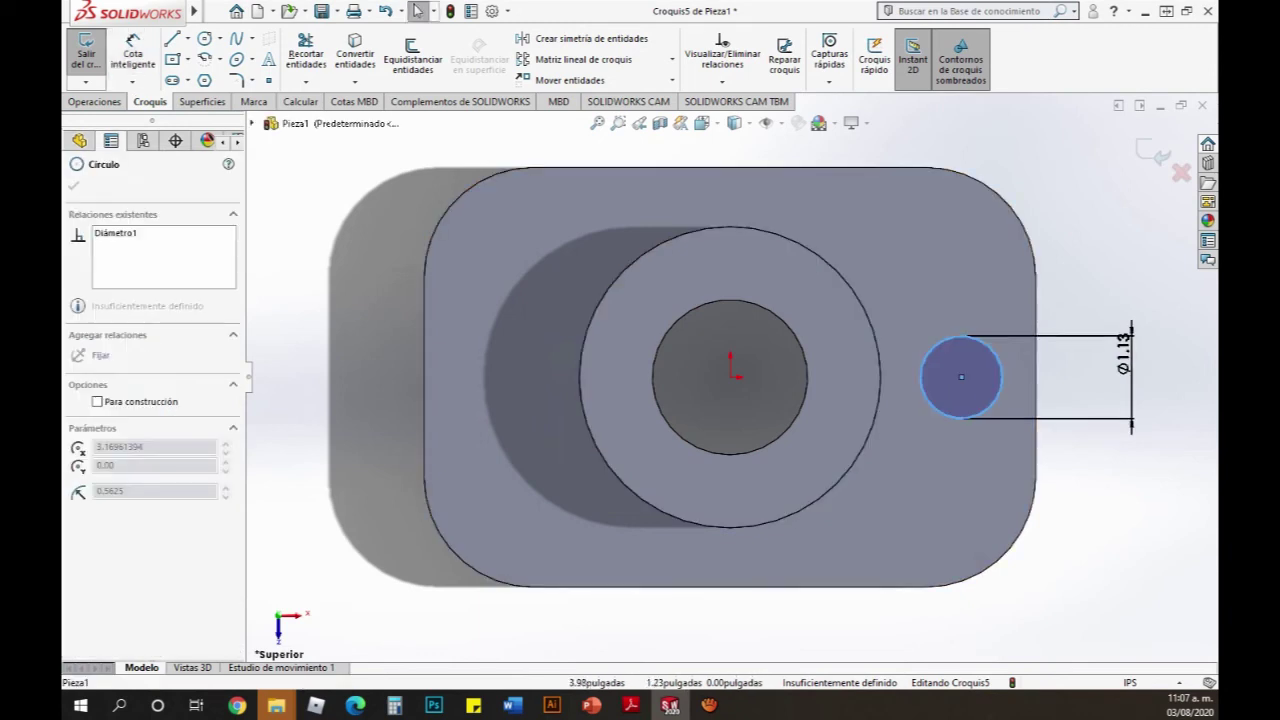
{"action": "key", "text": "Escape"}
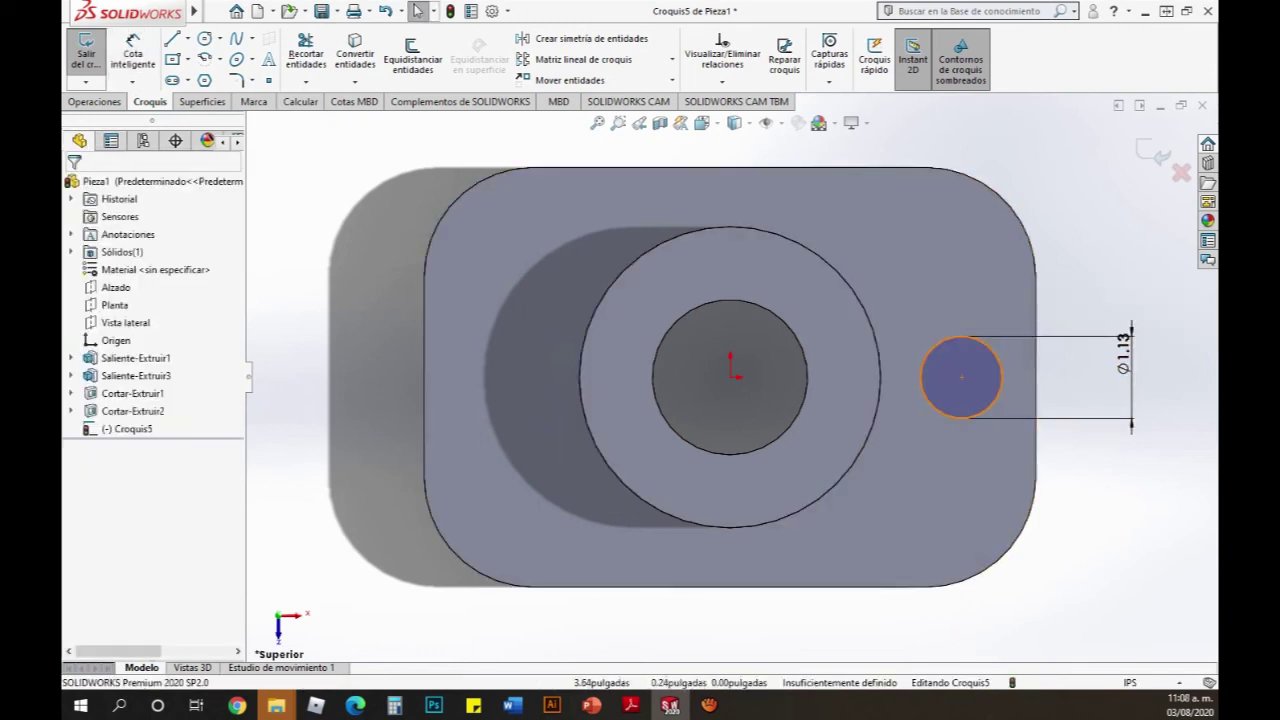
{"action": "left_click", "coordinate": [961, 377]}
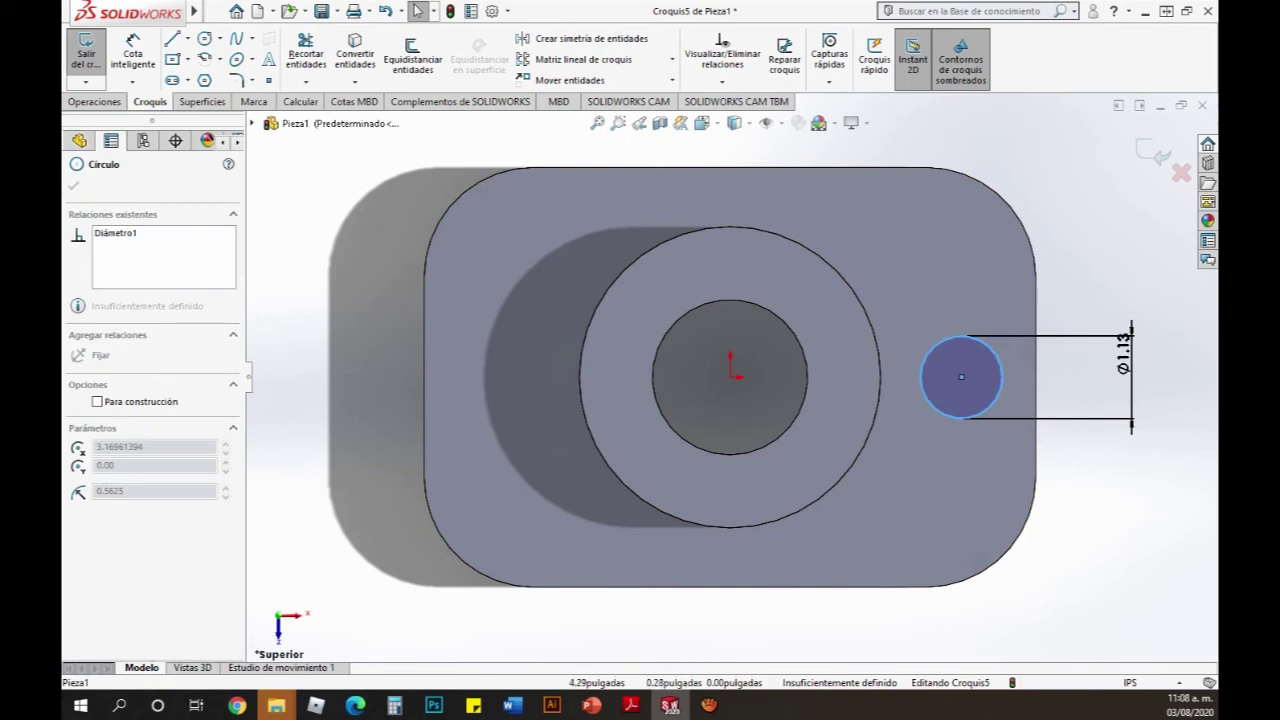
{"action": "key", "text": "Escape"}
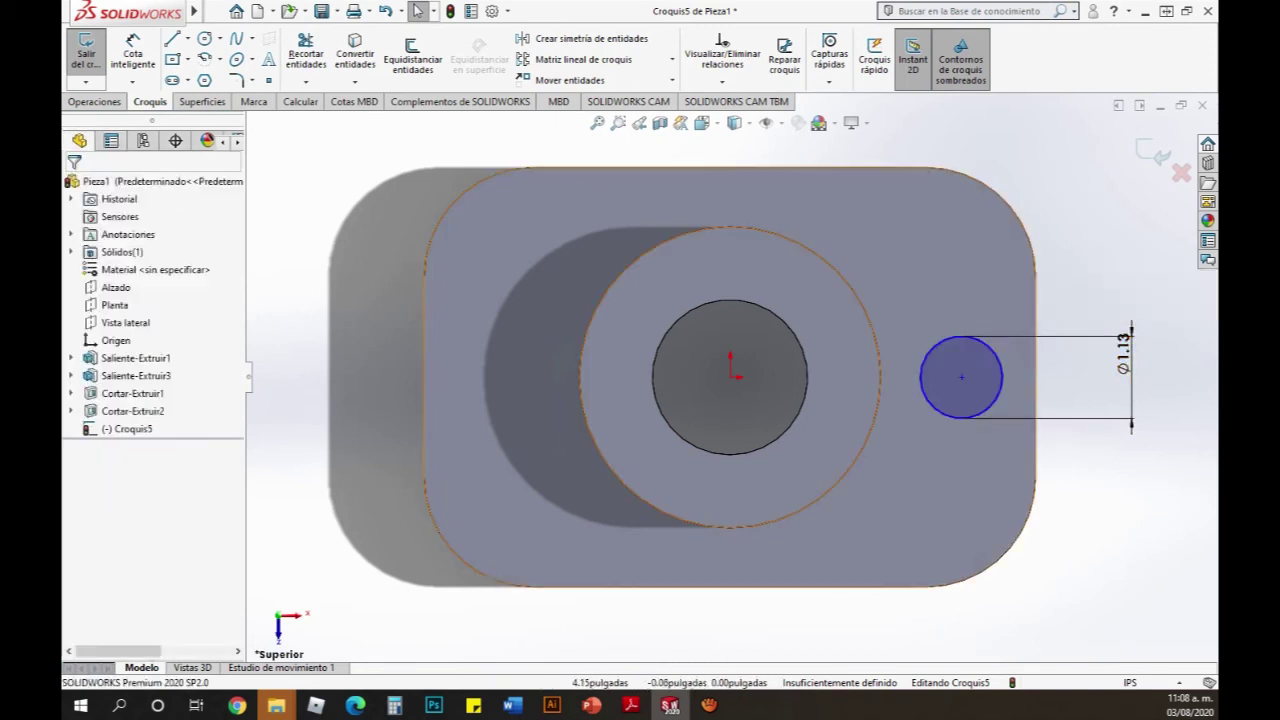
{"action": "left_click_drag", "start_coordinate": [961, 377], "coordinate": [992, 399]}
{"action": "key", "text": "Escape"}
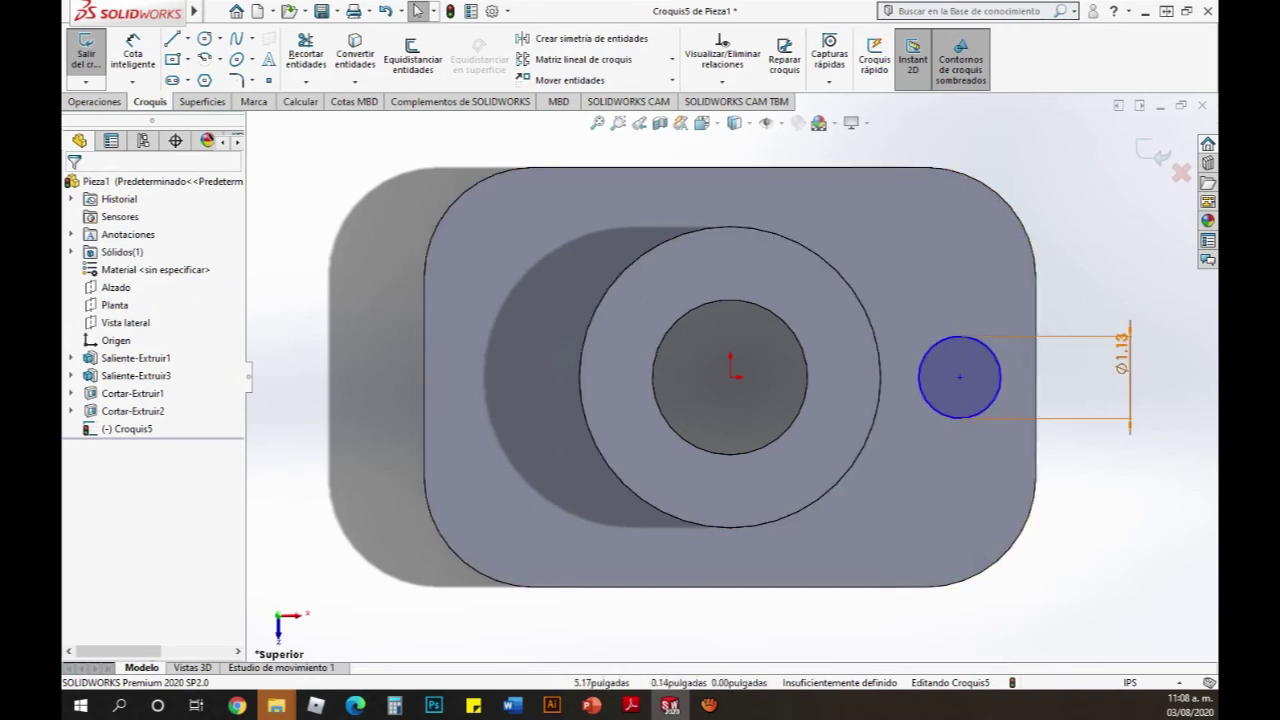
{"action": "left_click_drag", "start_coordinate": [960, 377], "coordinate": [770, 394]}
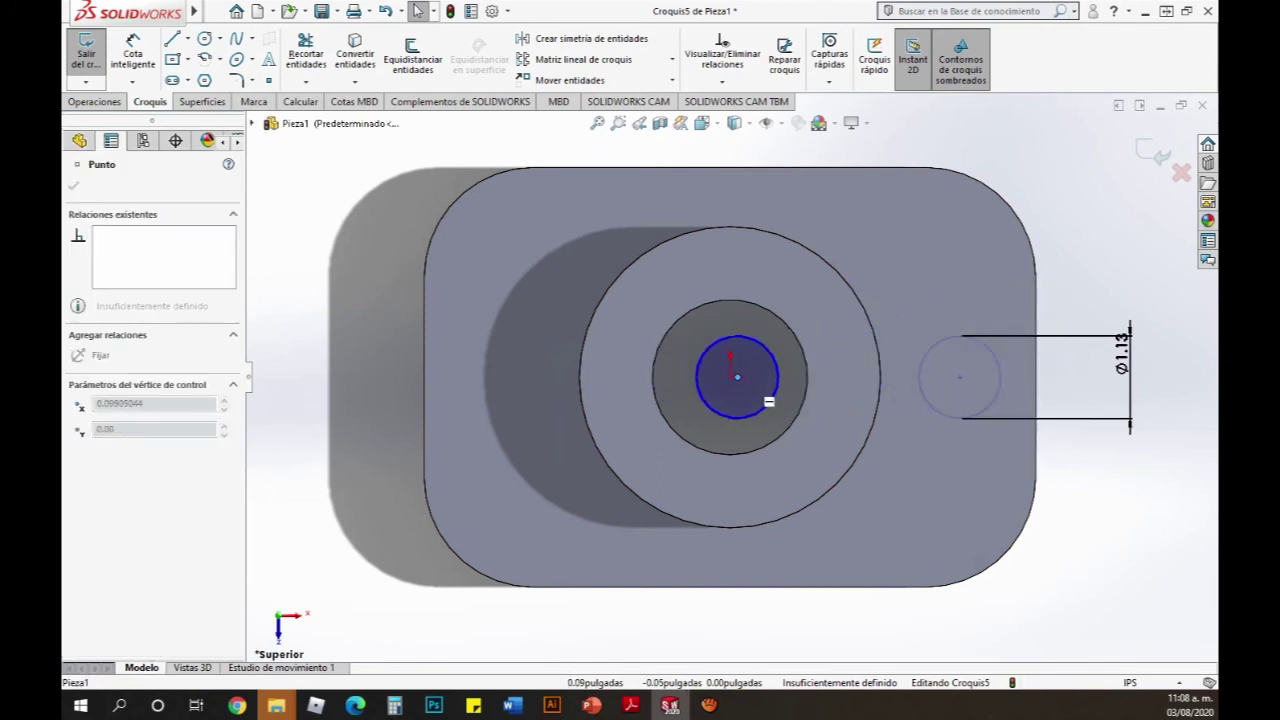
{"action": "left_click_drag", "start_coordinate": [770, 394], "coordinate": [766, 400]}
{"action": "key", "text": "Escape"}
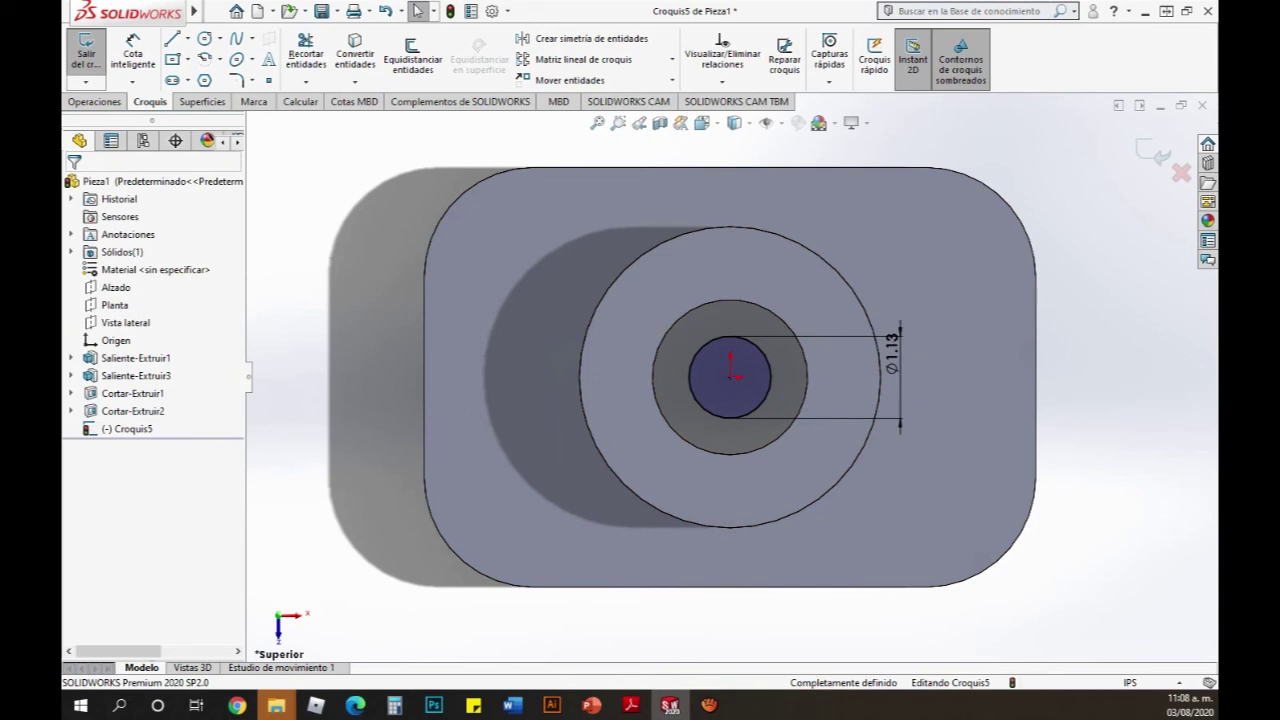
{"action": "key", "text": "ctrl+z"}
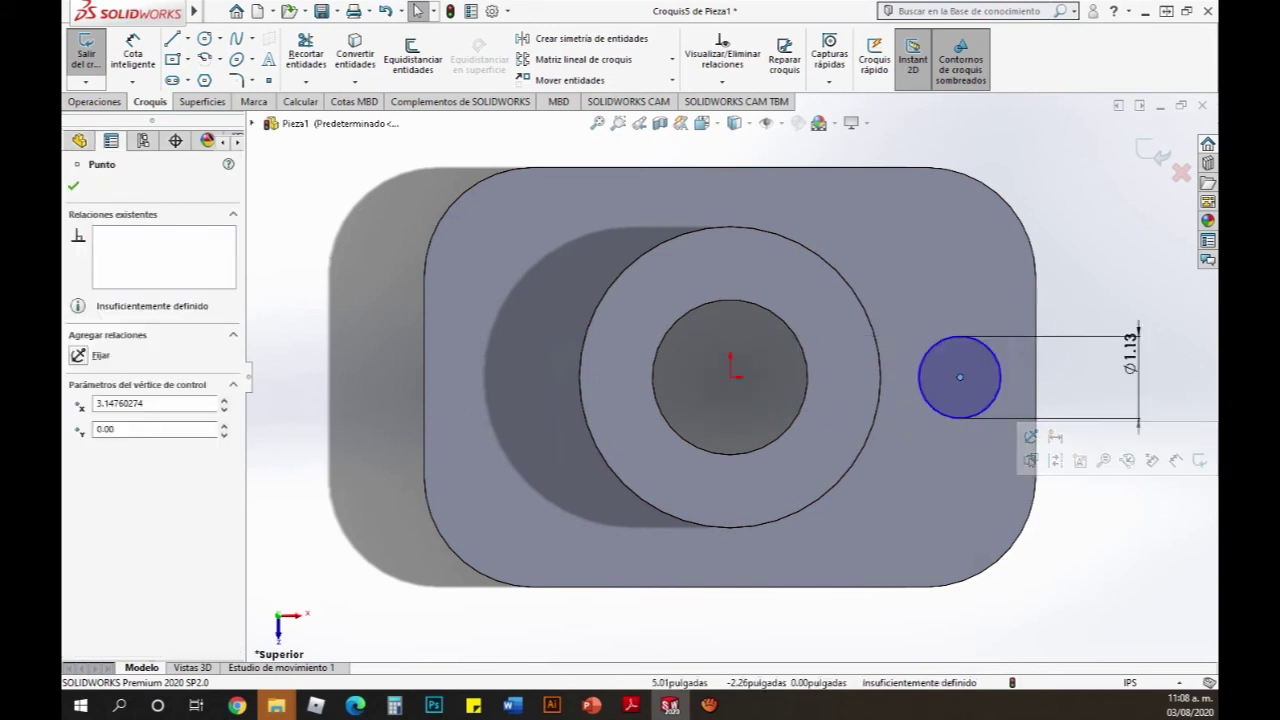
{"action": "key", "text": "Escape"}
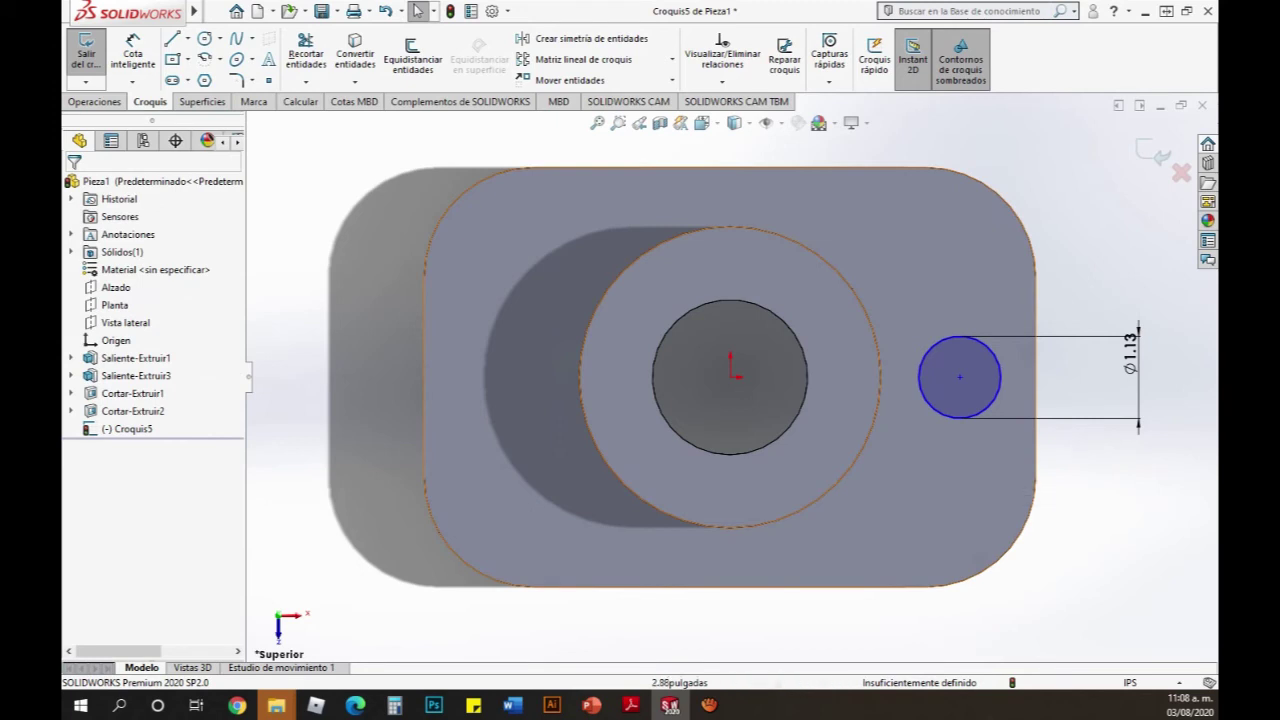
Add a horizontal relation between the circle centre and the origin, then verify it
{"action": "left_click", "coordinate": [960, 377]}
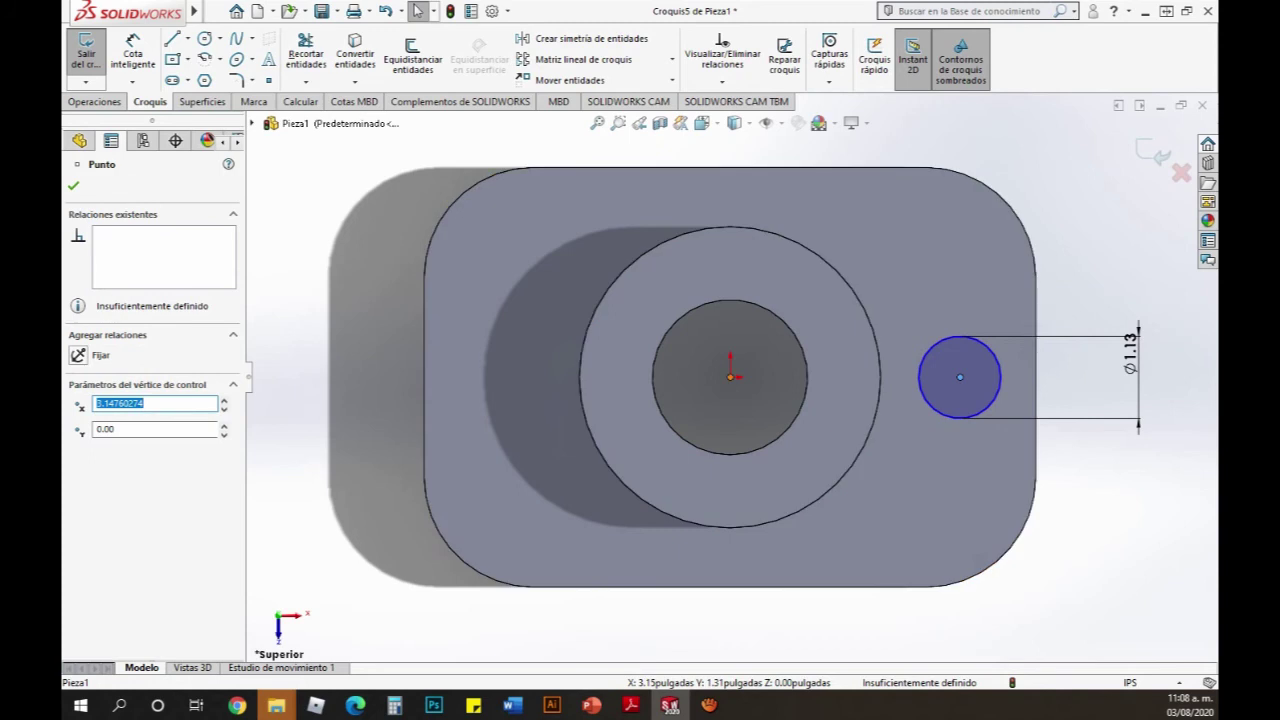
{"action": "left_click", "coordinate": [730, 377], "text": "ctrl"}
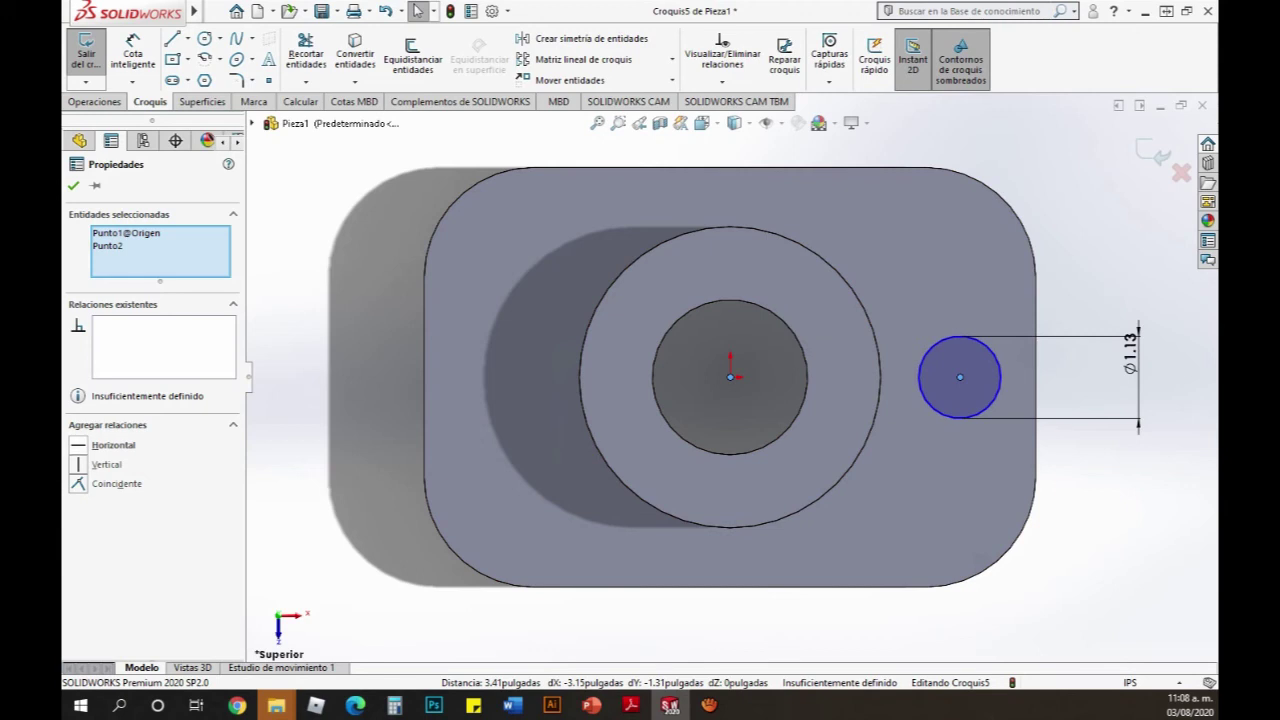
{"action": "left_click", "coordinate": [79, 445]}
{"action": "key", "text": "Escape"}
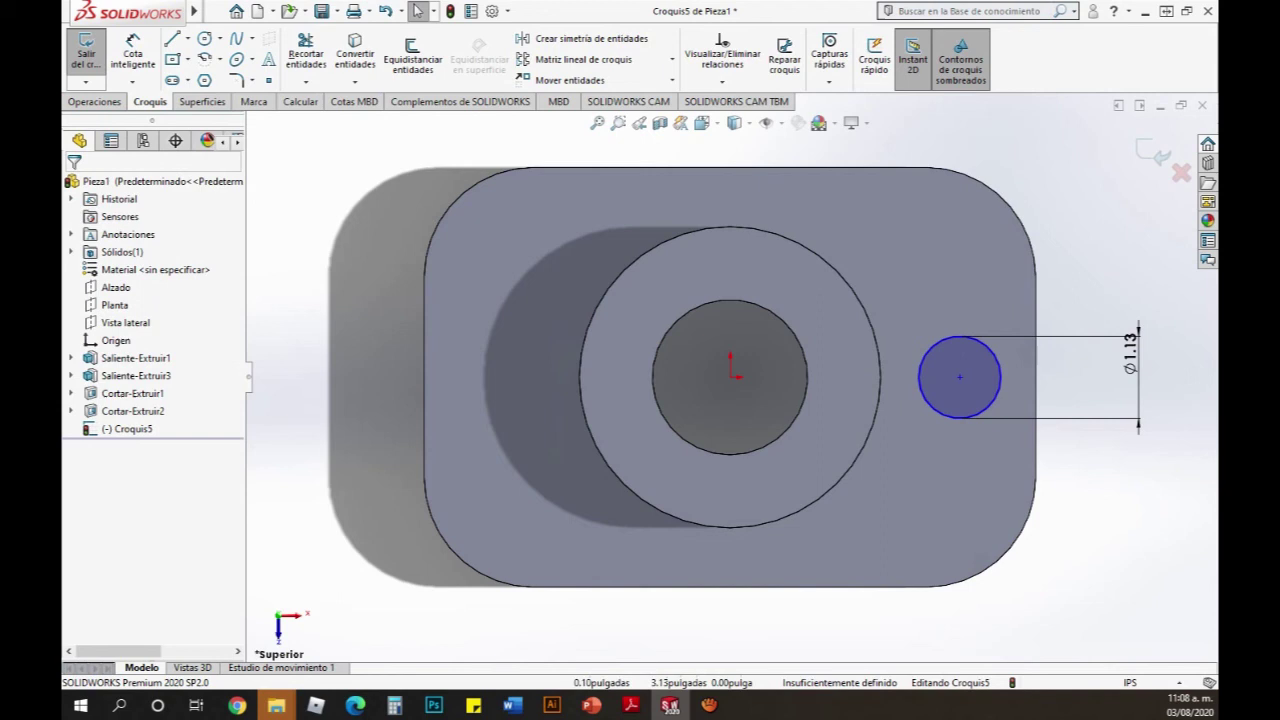
{"action": "mouse_move", "coordinate": [960, 377]}
{"action": "left_mouse_down"}
{"action": "mouse_move", "coordinate": [937, 377]}
{"action": "mouse_move", "coordinate": [971, 377]}
{"action": "mouse_move", "coordinate": [960, 377]}
{"action": "left_mouse_up"}
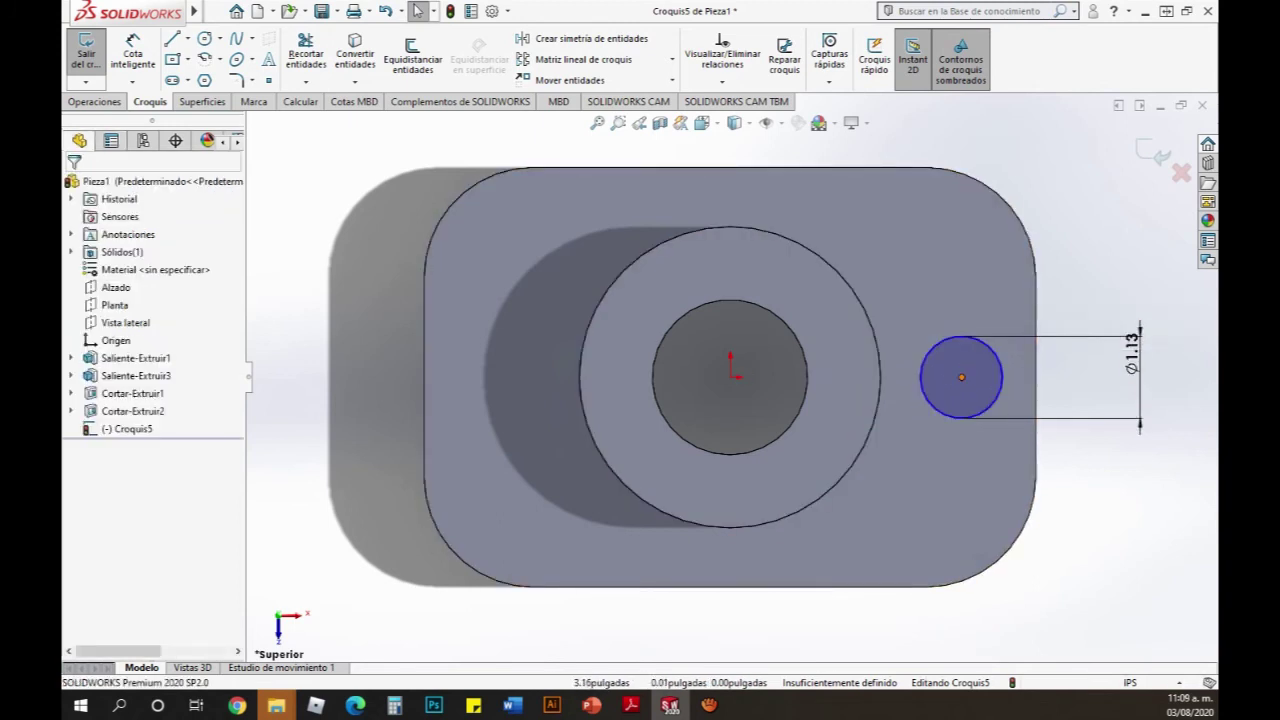
{"action": "left_click", "coordinate": [961, 377]}
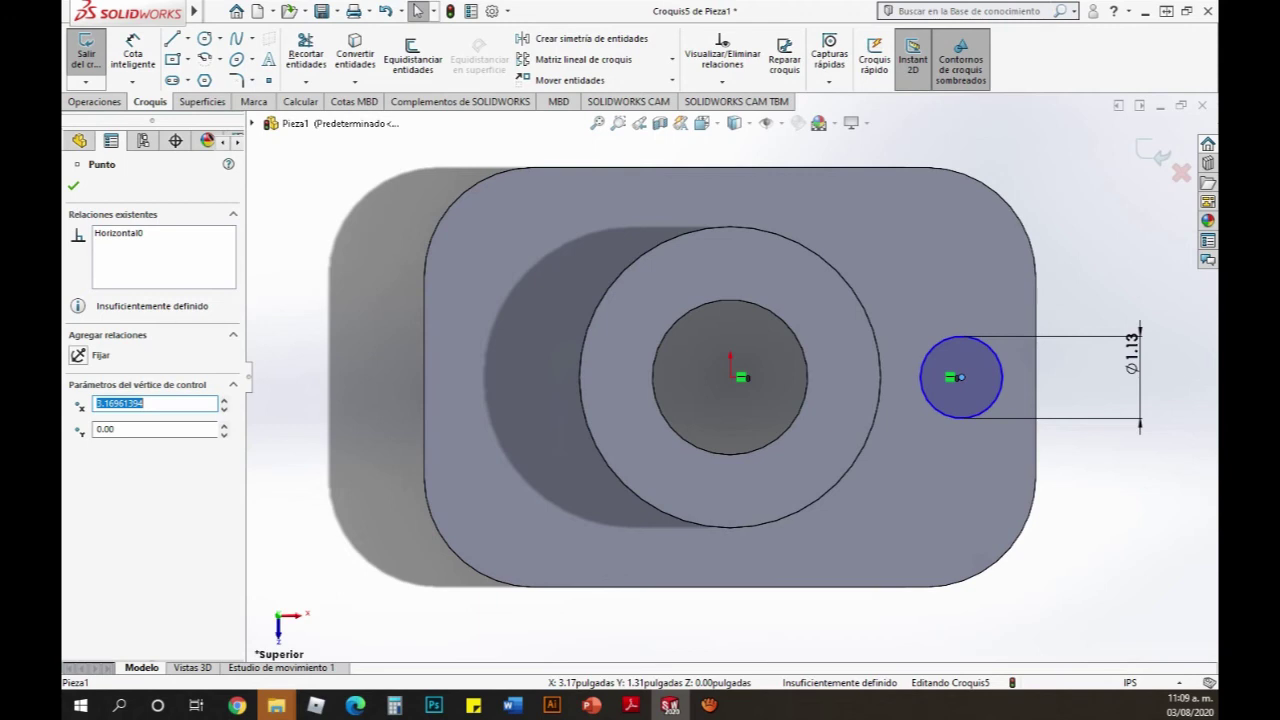
{"action": "key", "text": "Escape"}
{"action": "left_click", "coordinate": [133, 50]}
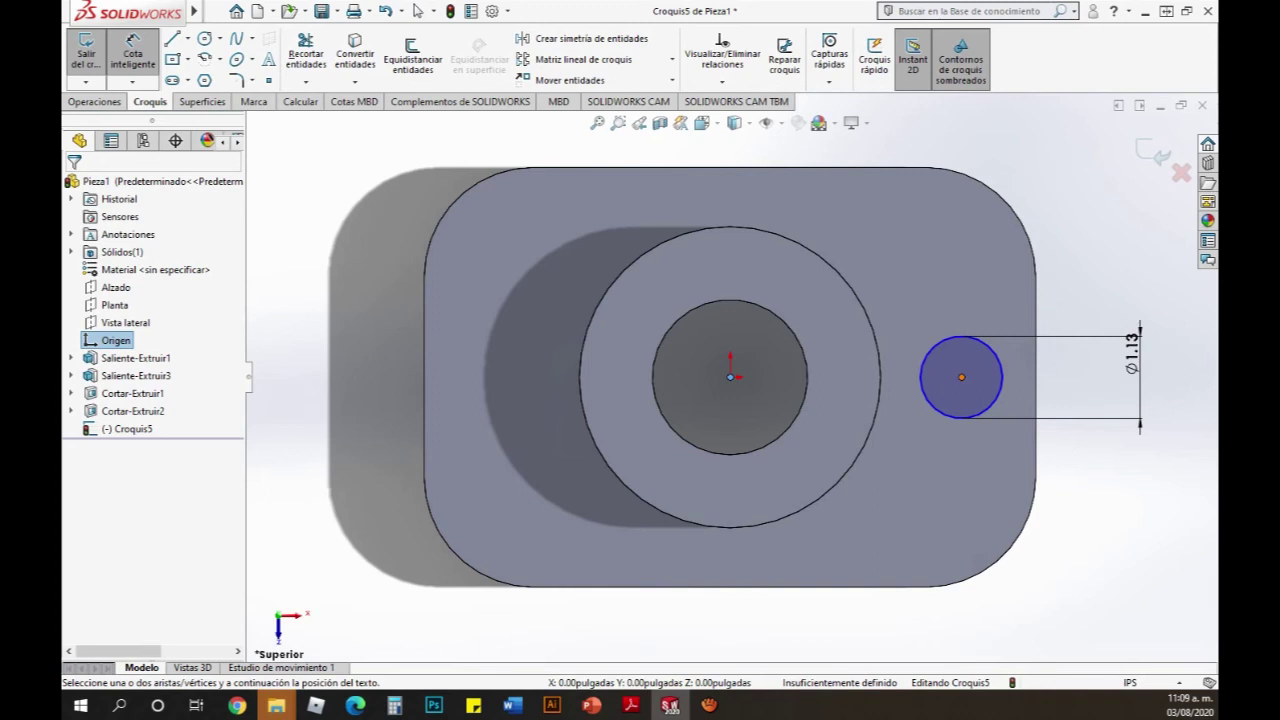
Dimension the circle centre 3.00 in horizontally from the origin, per the reference drawing
{"action": "left_click", "coordinate": [961, 377]}
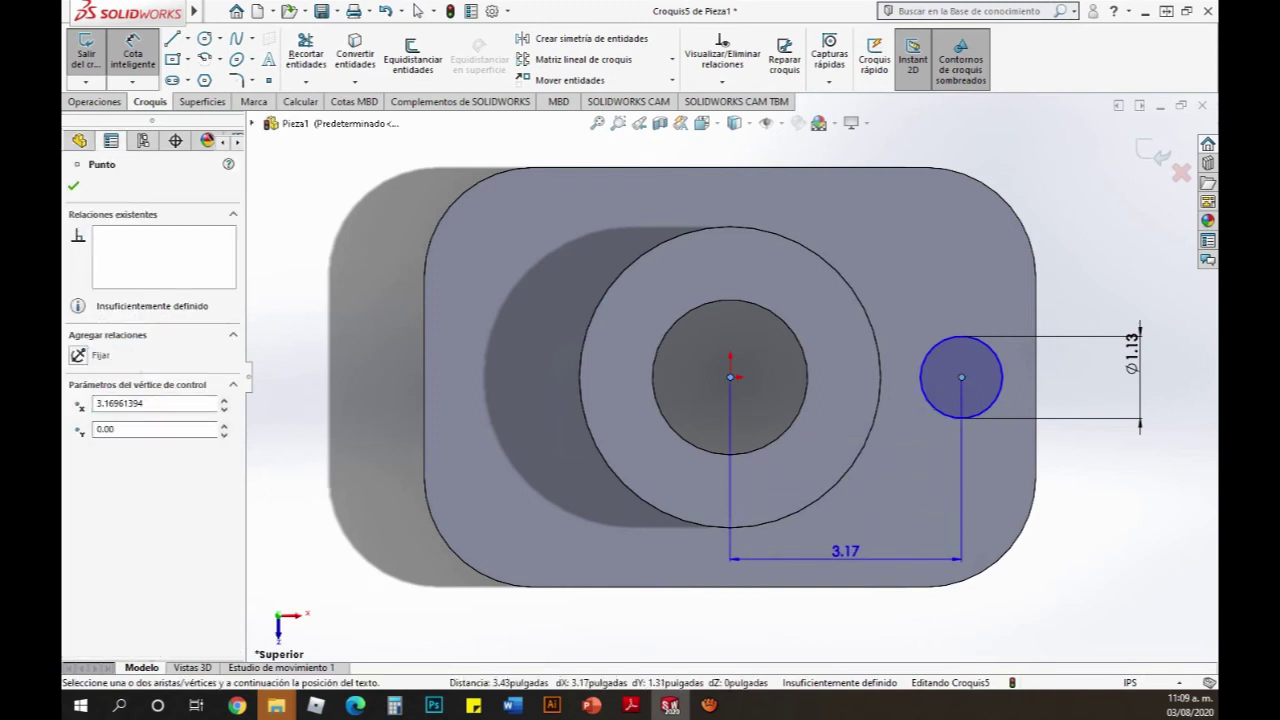
{"action": "left_click", "coordinate": [845, 553]}
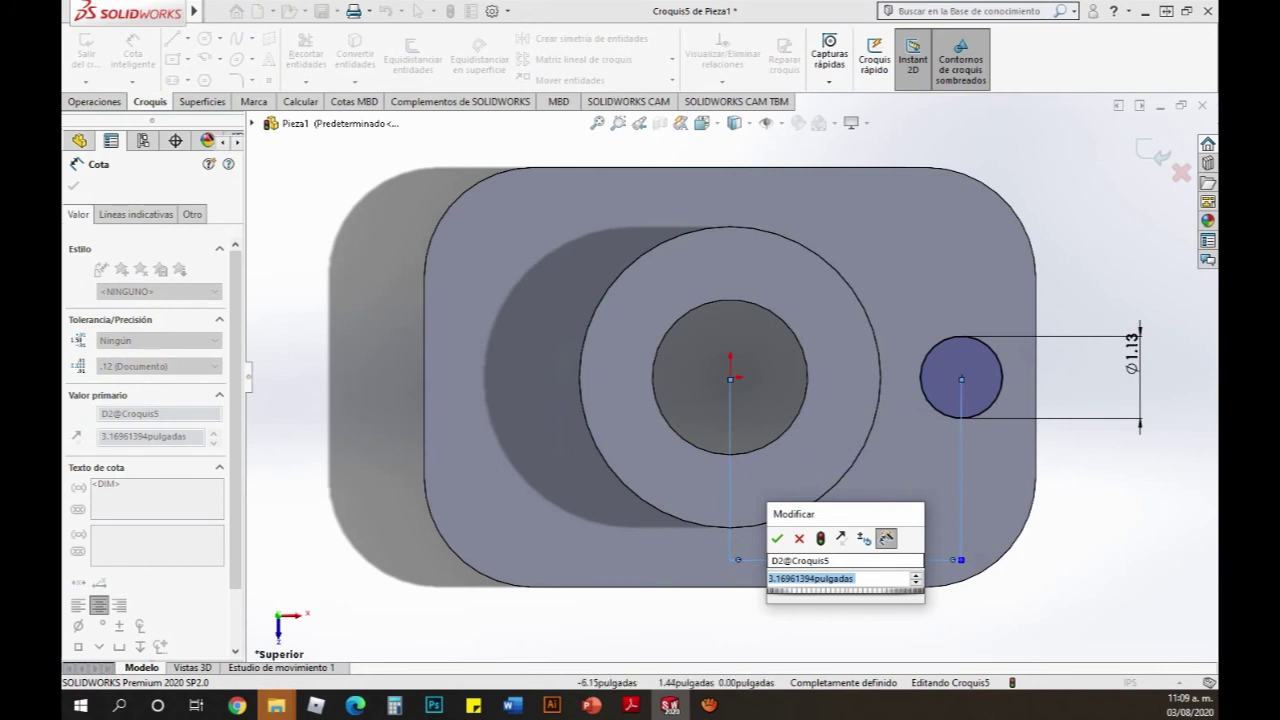
{"action": "left_click", "coordinate": [631, 705]}
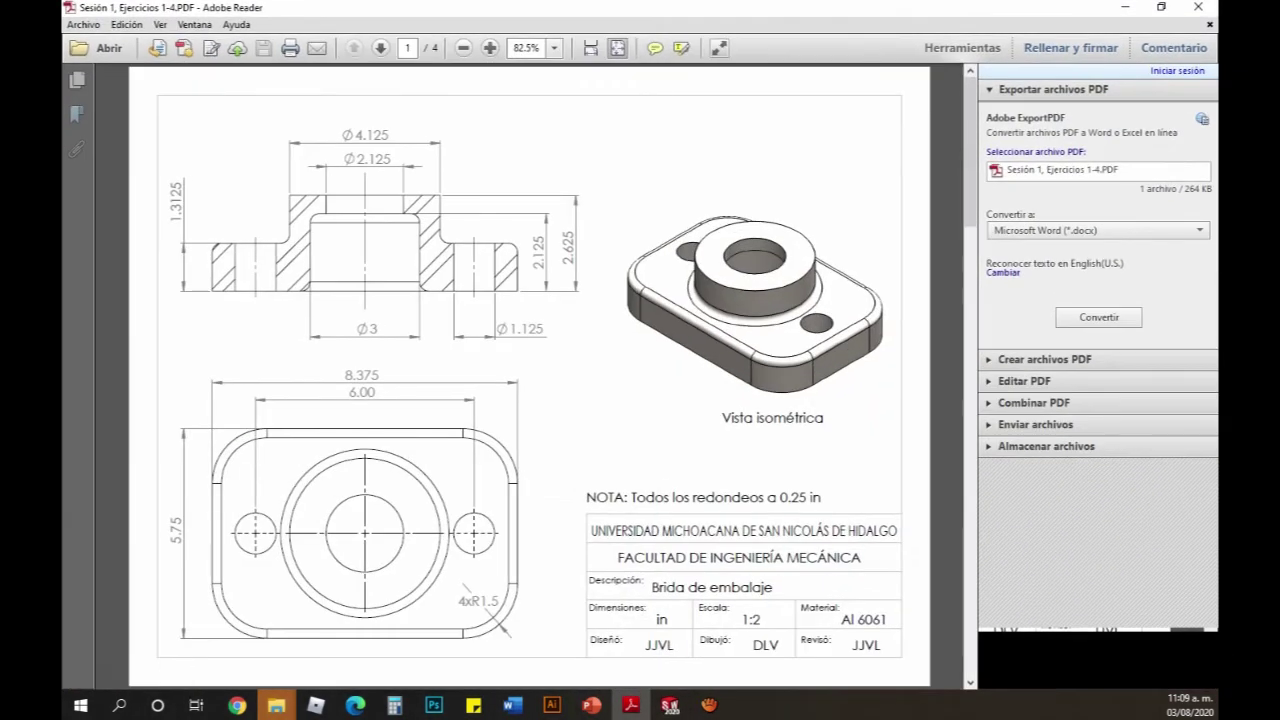
{"action": "key", "text": "alt+Tab"}
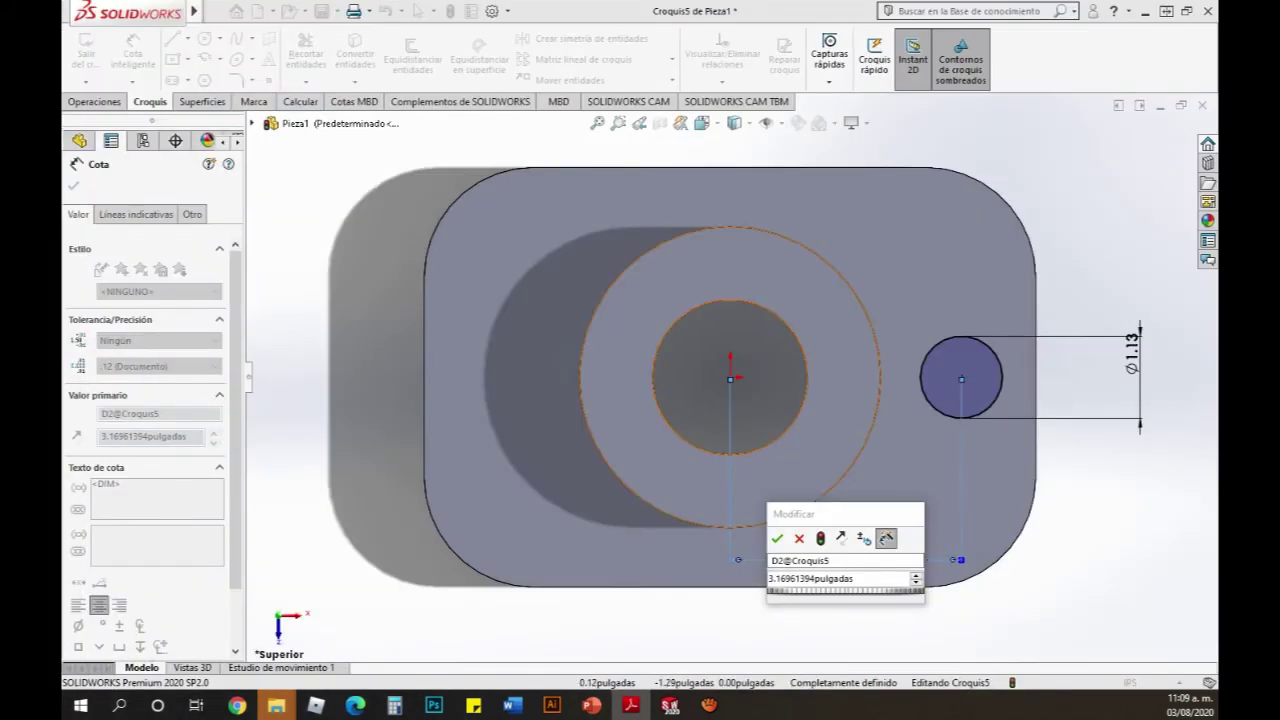
{"action": "type", "text": "3"}
{"action": "key", "text": "Return"}
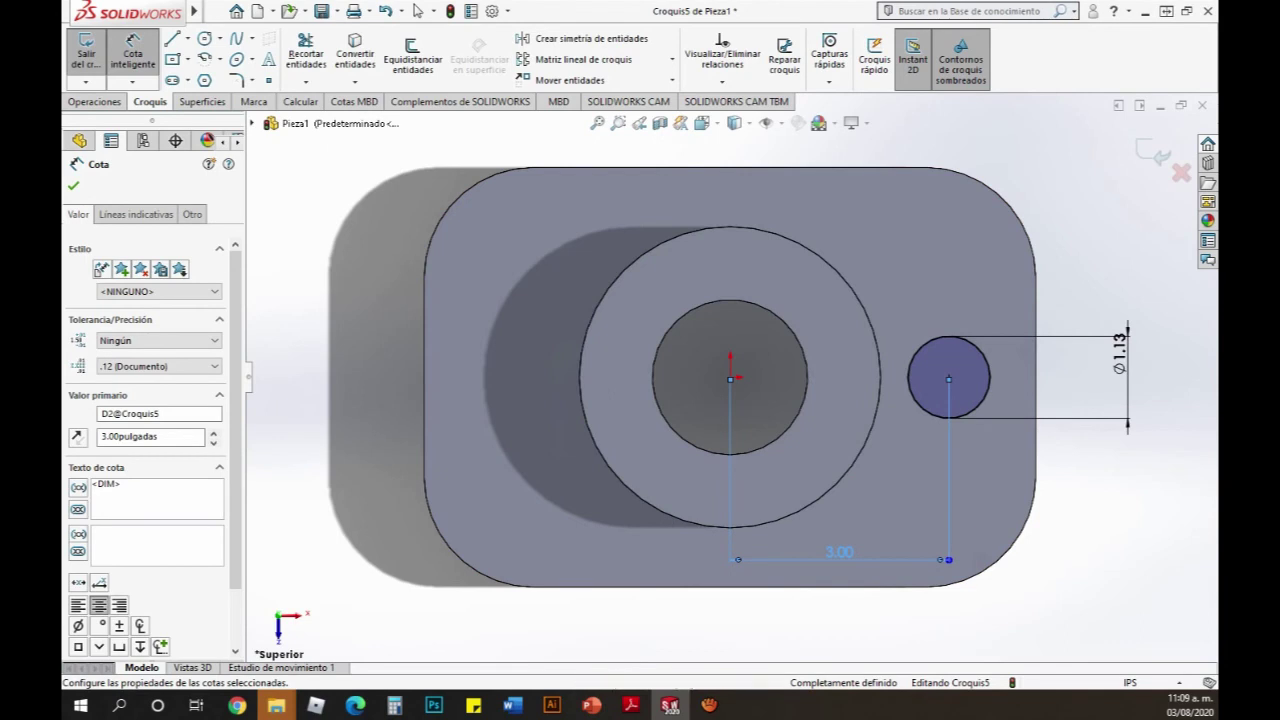
{"action": "key", "text": "Escape"}
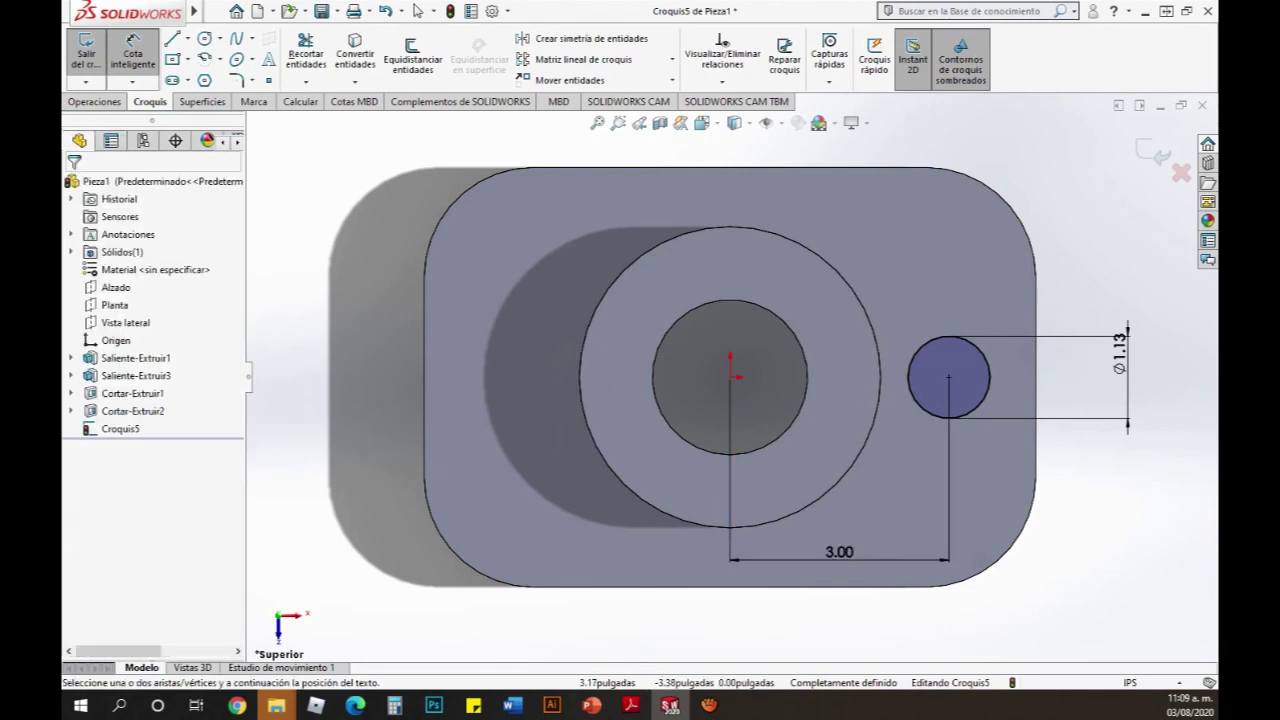
Exit Smart Dimension and open the Line dropdown in the Croquis tab
{"action": "key", "text": "Escape"}
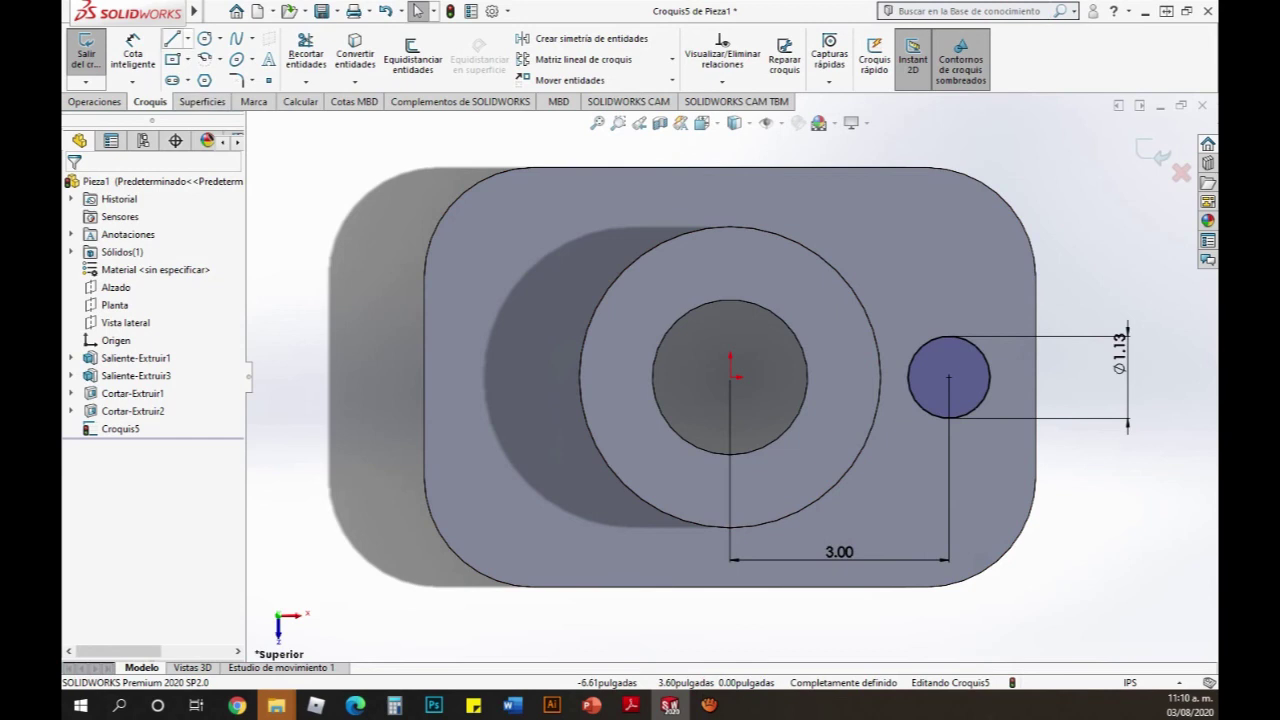
{"action": "left_click", "coordinate": [187, 38]}
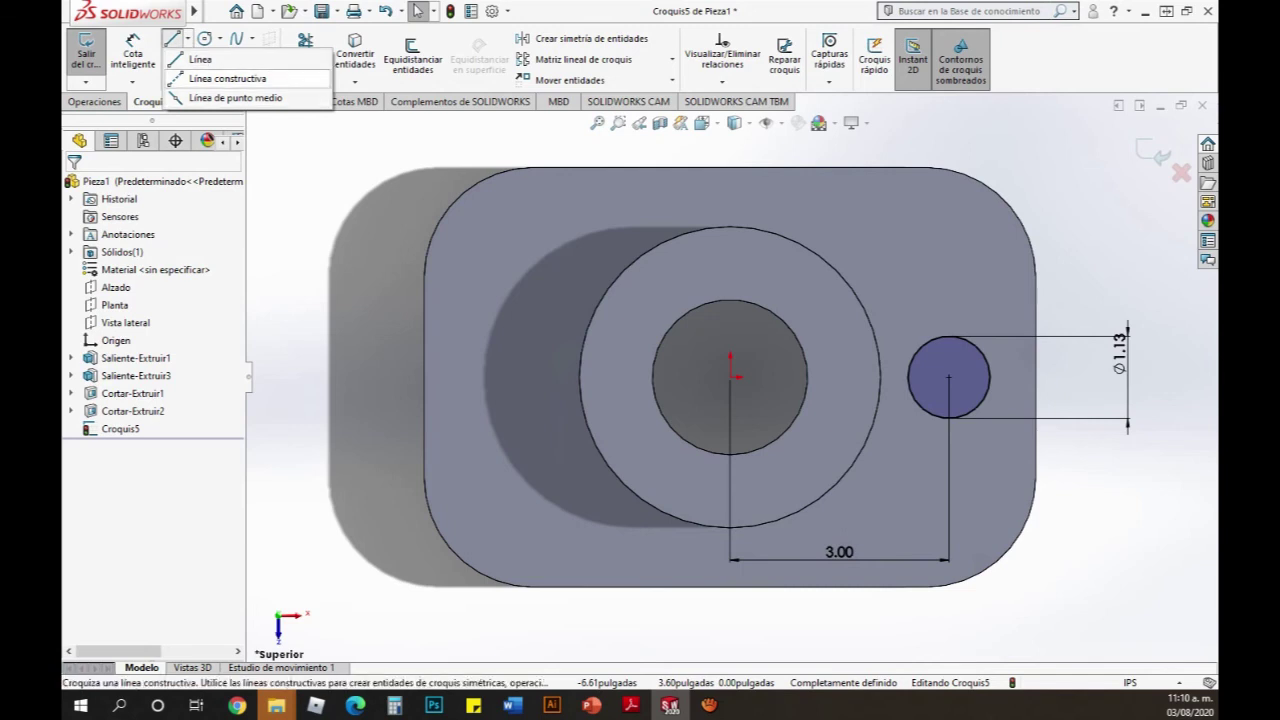
Draw a vertical construction line from the origin to the top edge's midpoint, 2.875 in up
{"action": "left_click", "coordinate": [227, 78]}
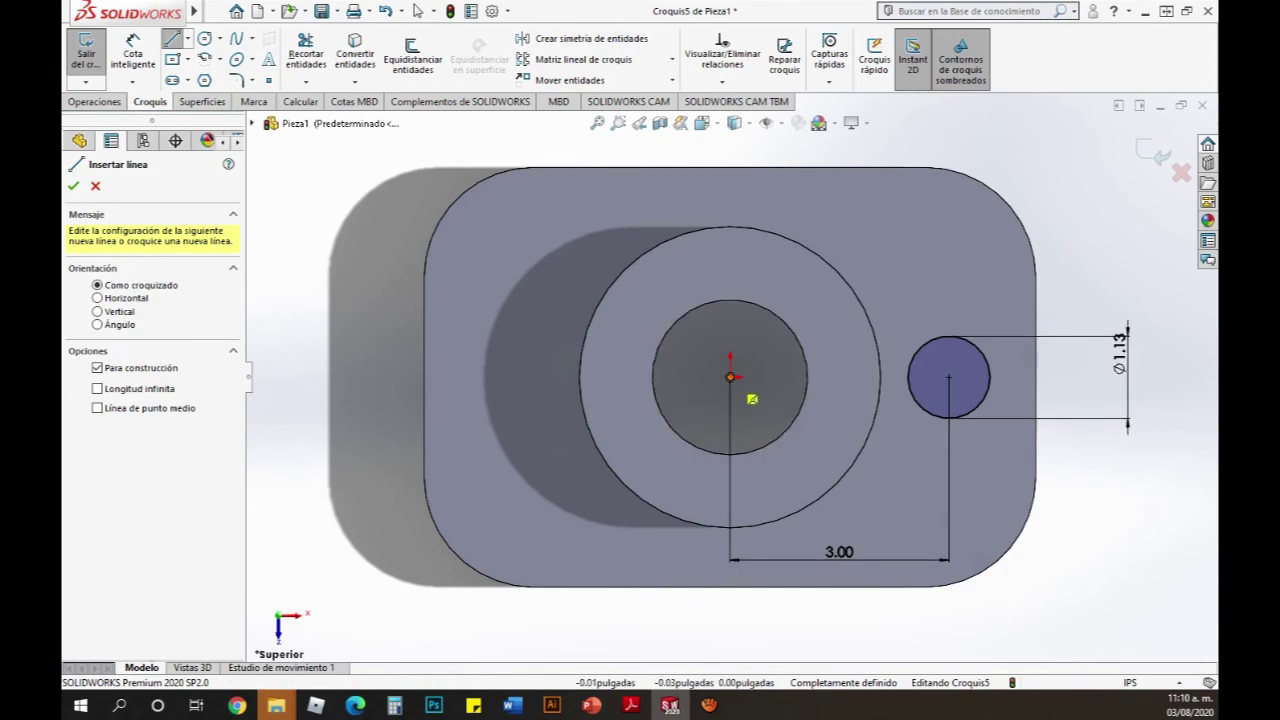
{"action": "left_click", "coordinate": [730, 377]}
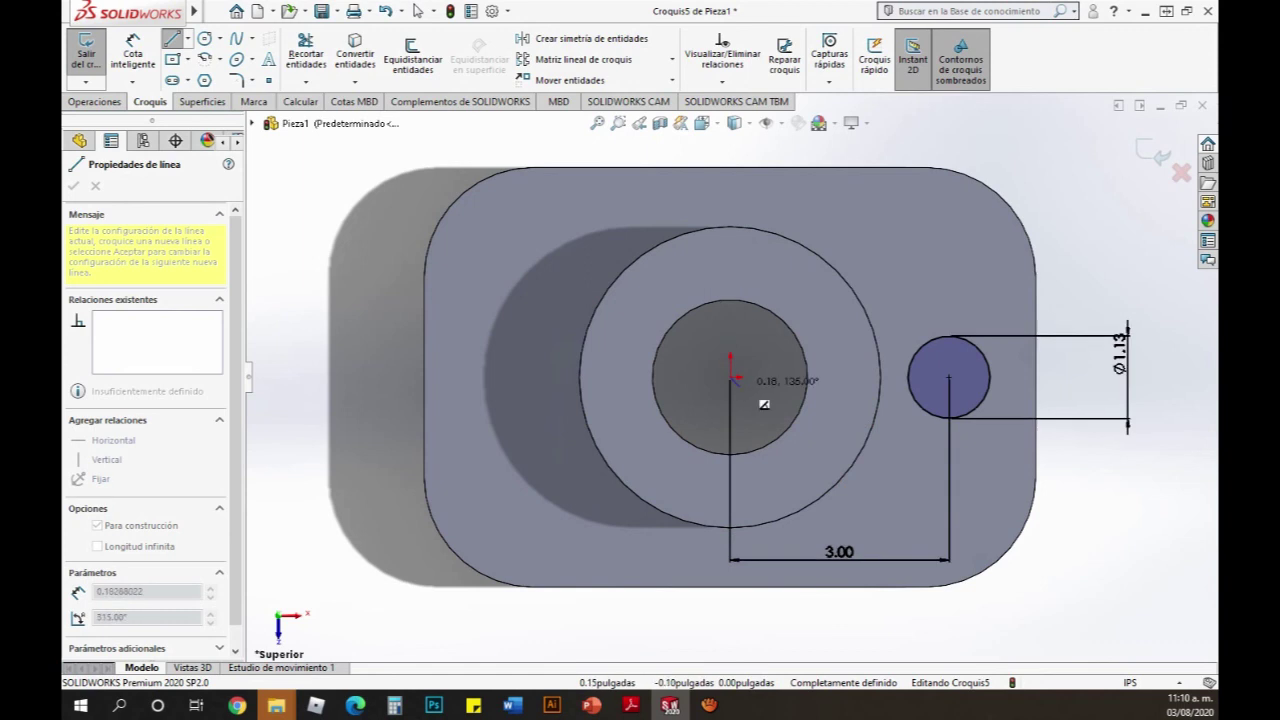
{"action": "left_click", "coordinate": [730, 193]}
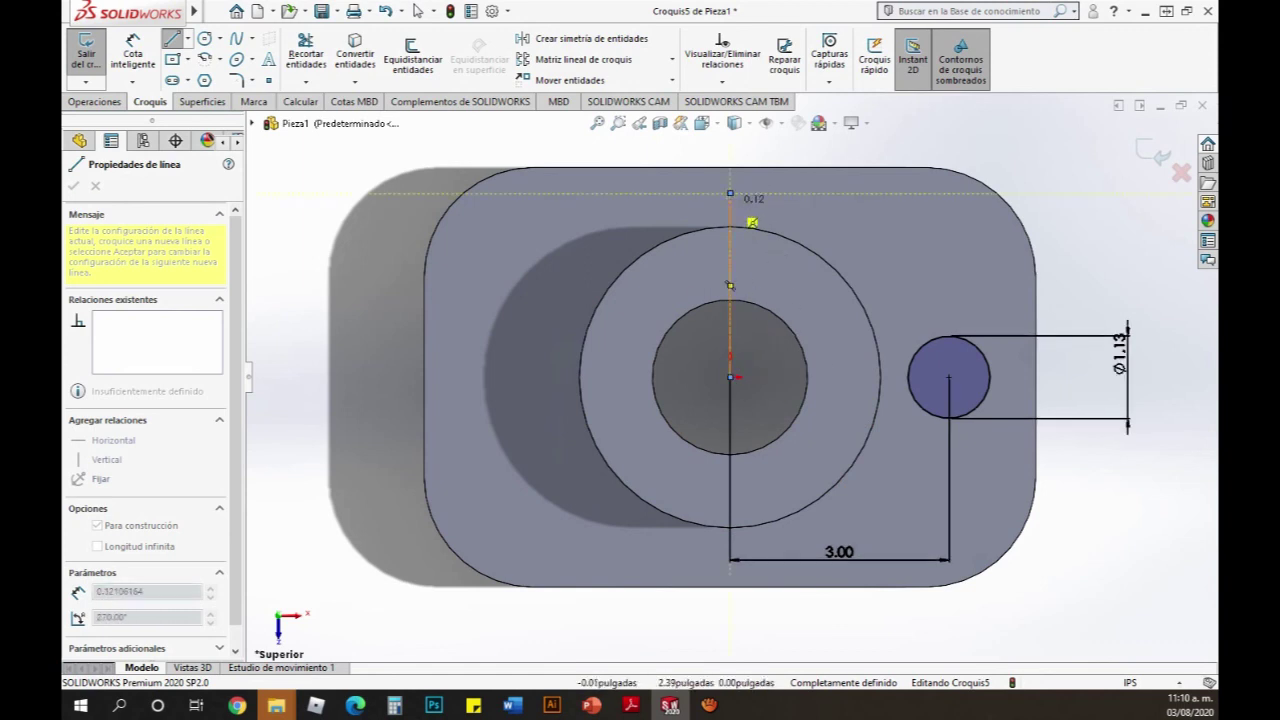
{"action": "key", "text": "Escape"}
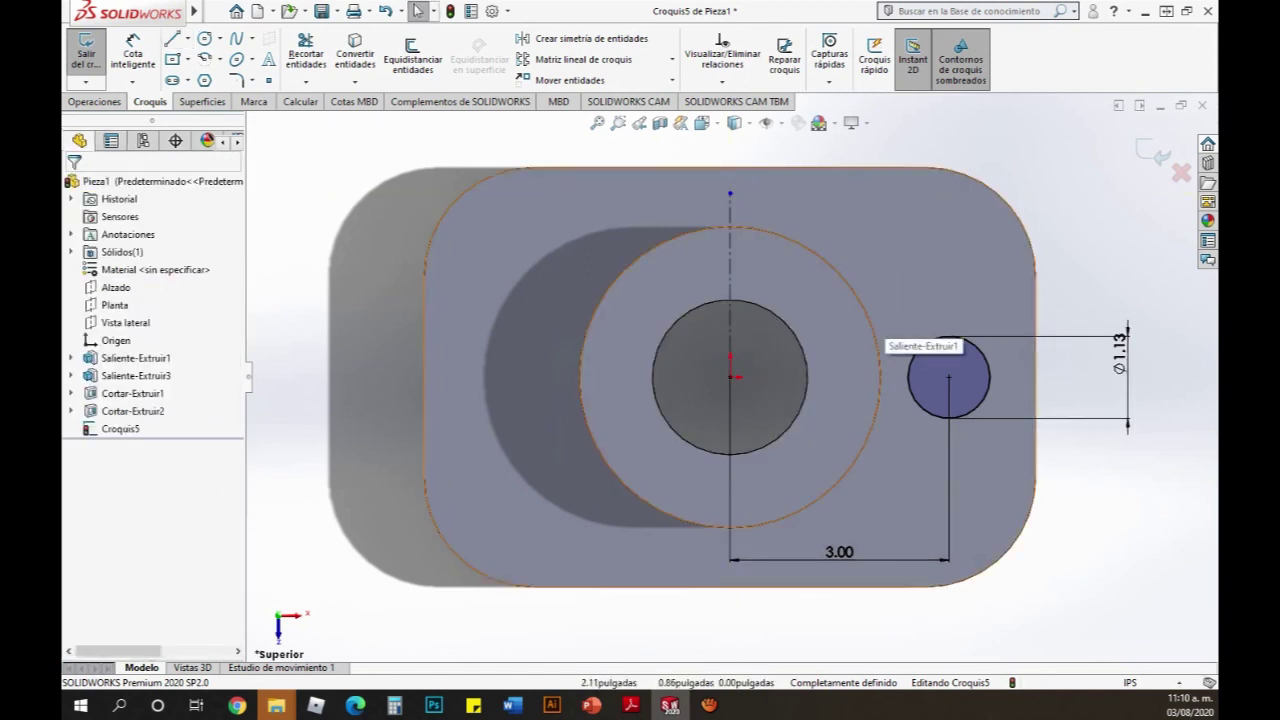
{"action": "mouse_move", "coordinate": [730, 193]}
{"action": "left_mouse_down"}
{"action": "mouse_move", "coordinate": [731, 237]}
{"action": "mouse_move", "coordinate": [730, 167]}
{"action": "left_mouse_up"}
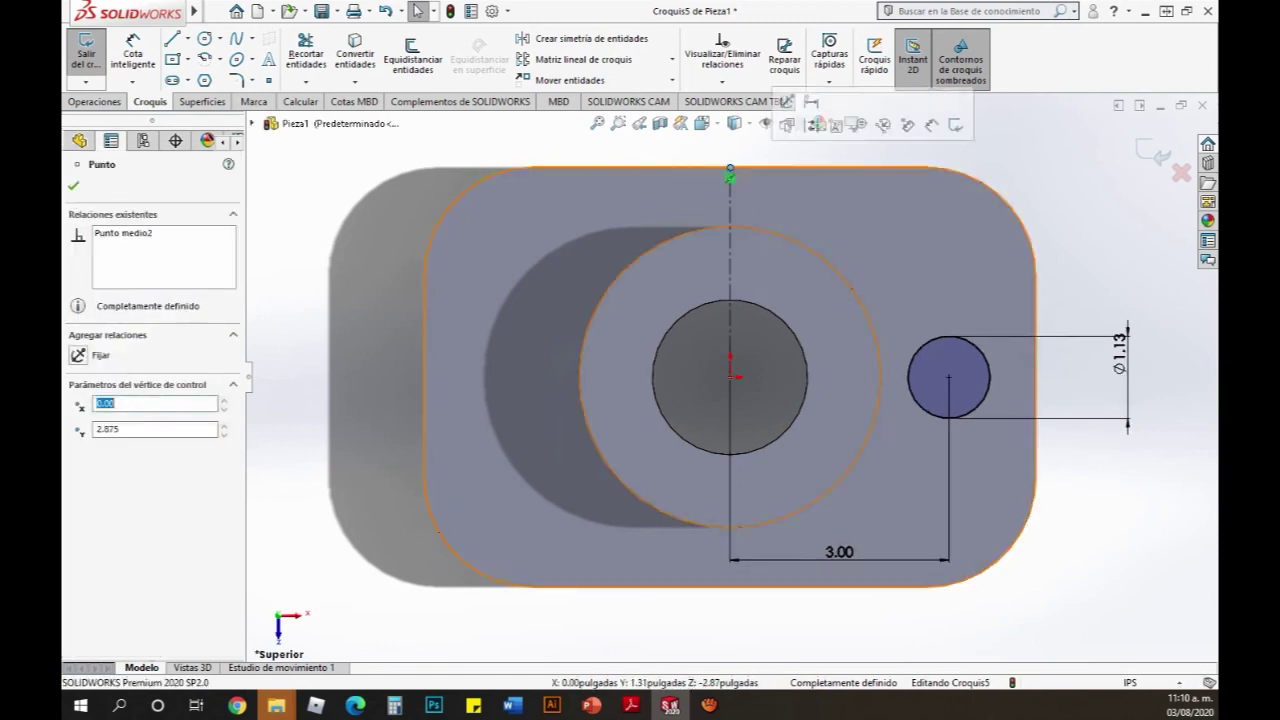
{"action": "key", "text": "Escape"}
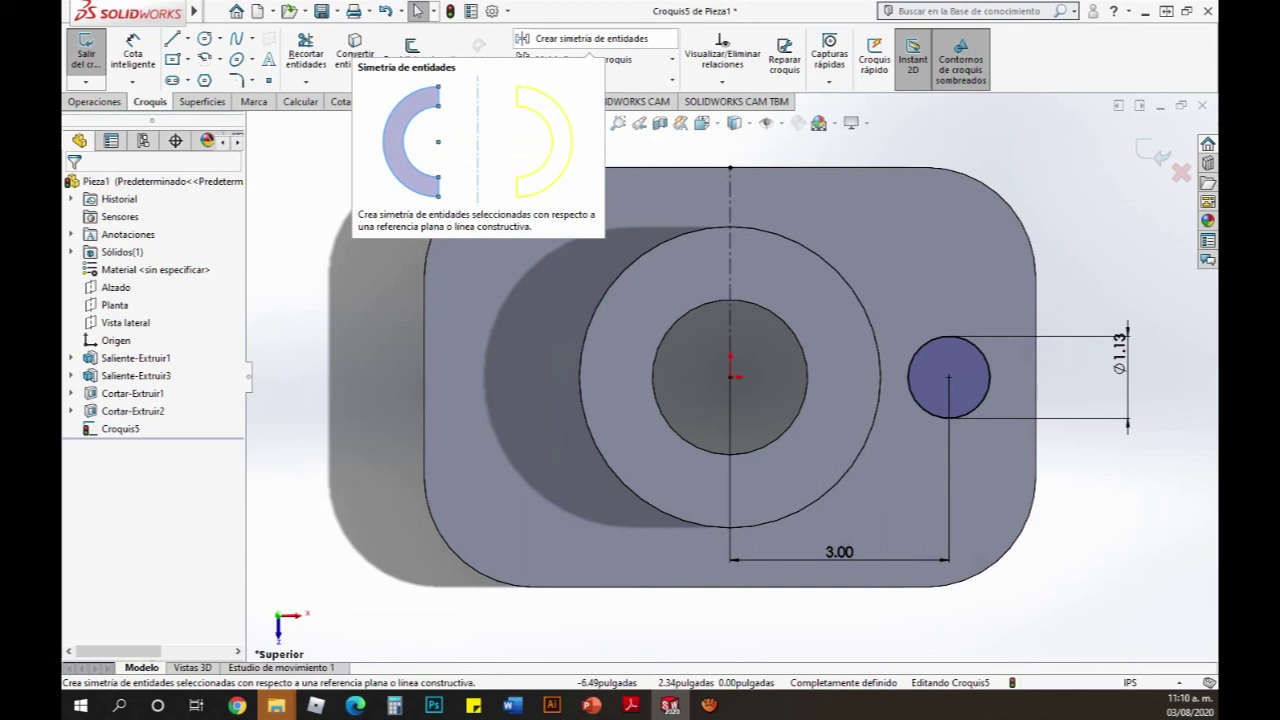
Mirror the Ø1.125 right circle across the vertical centreline onto the base's left end
{"action": "left_click", "coordinate": [585, 38]}
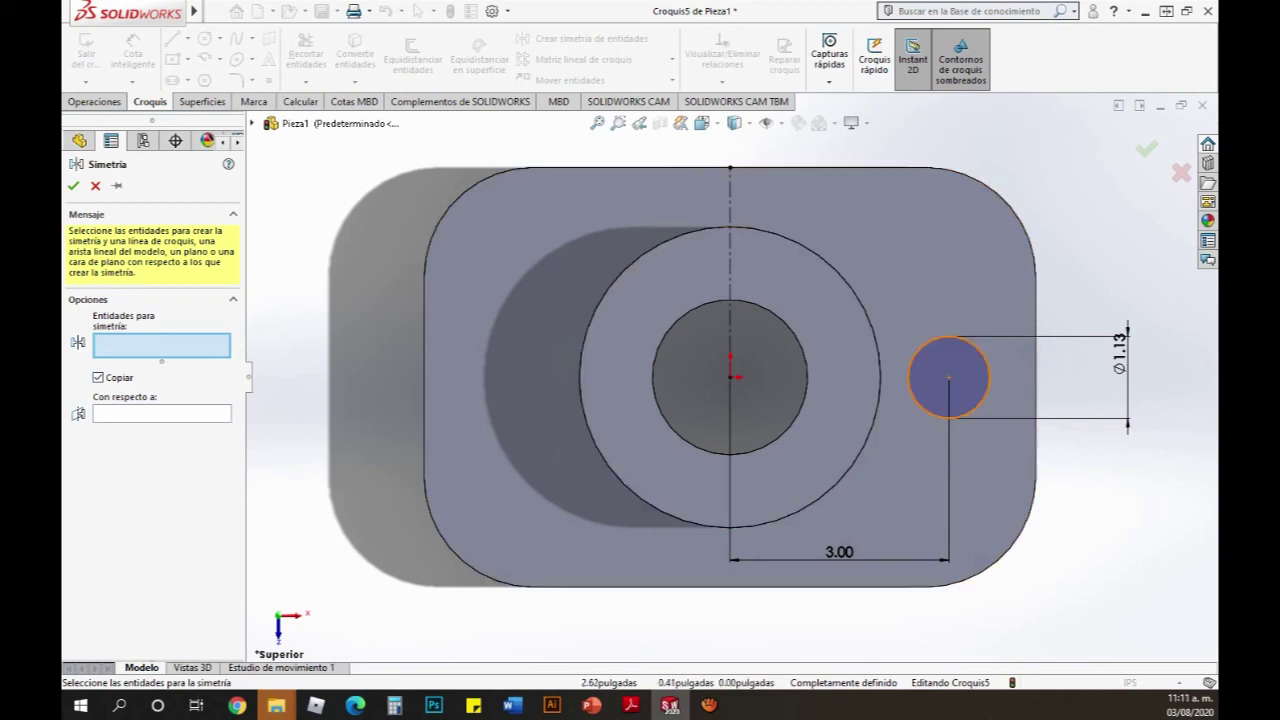
{"action": "left_click", "coordinate": [909, 377]}
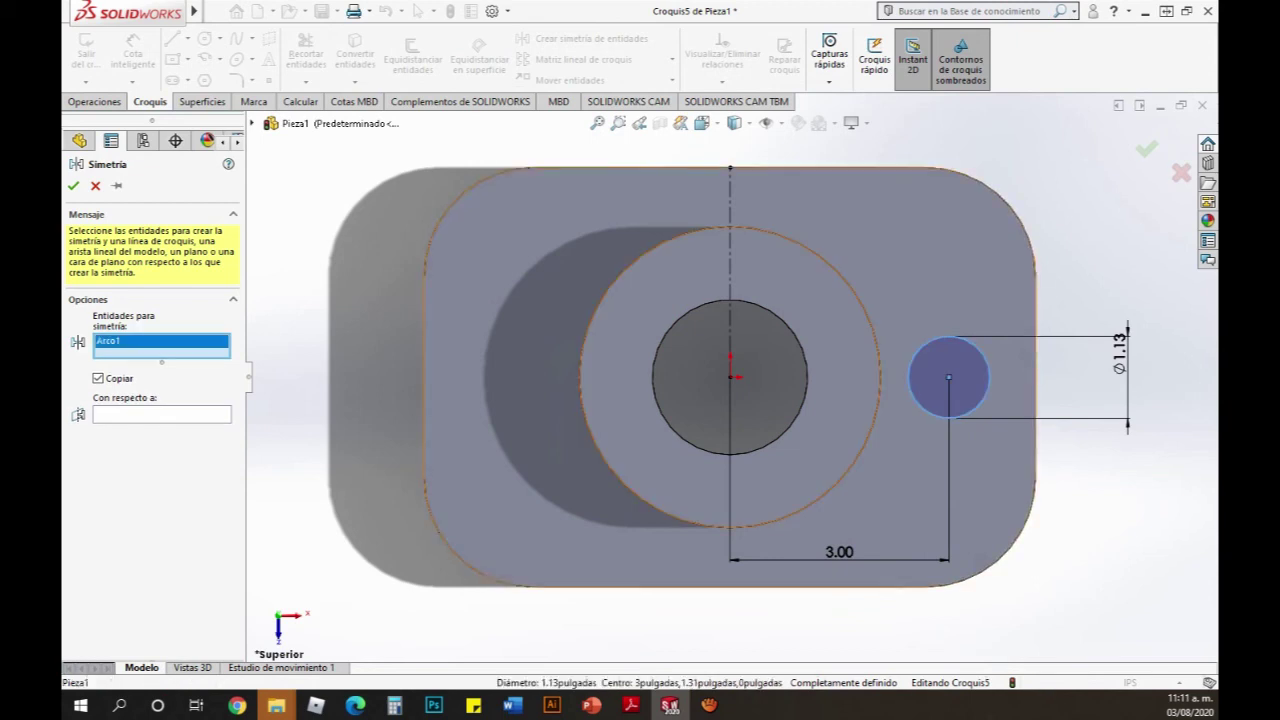
{"action": "left_click", "coordinate": [161, 414]}
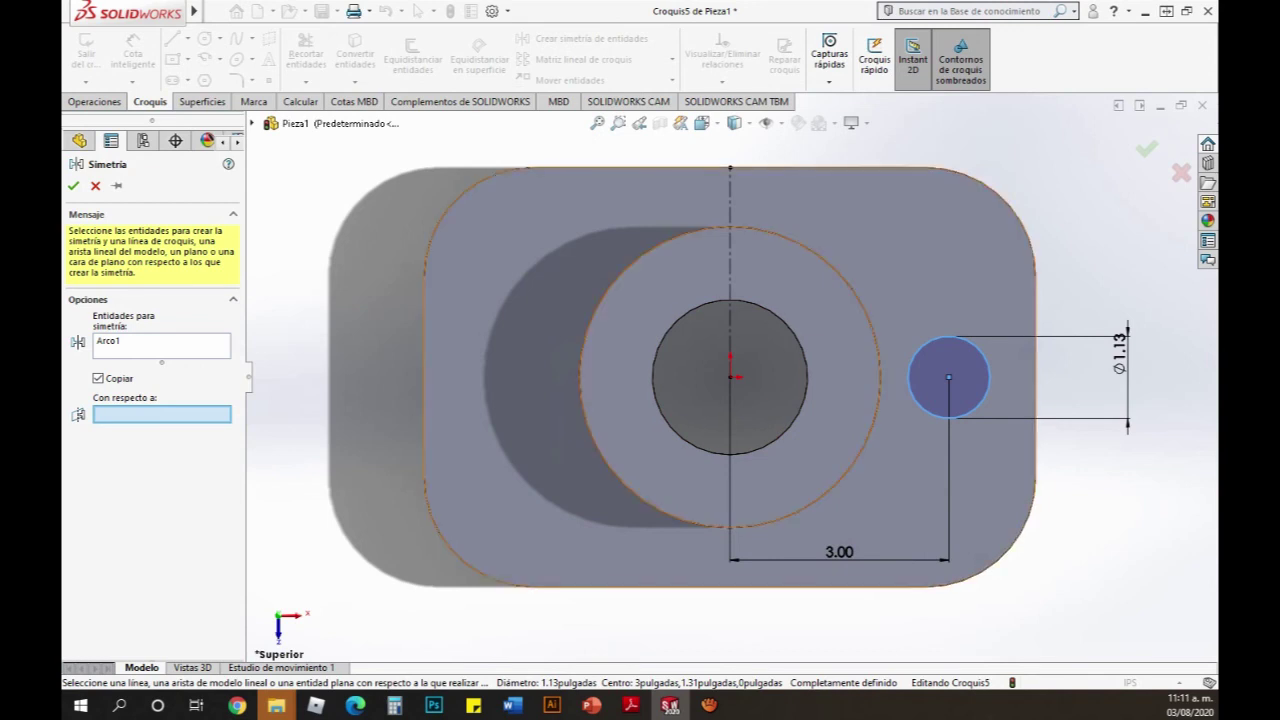
{"action": "left_click", "coordinate": [730, 190]}
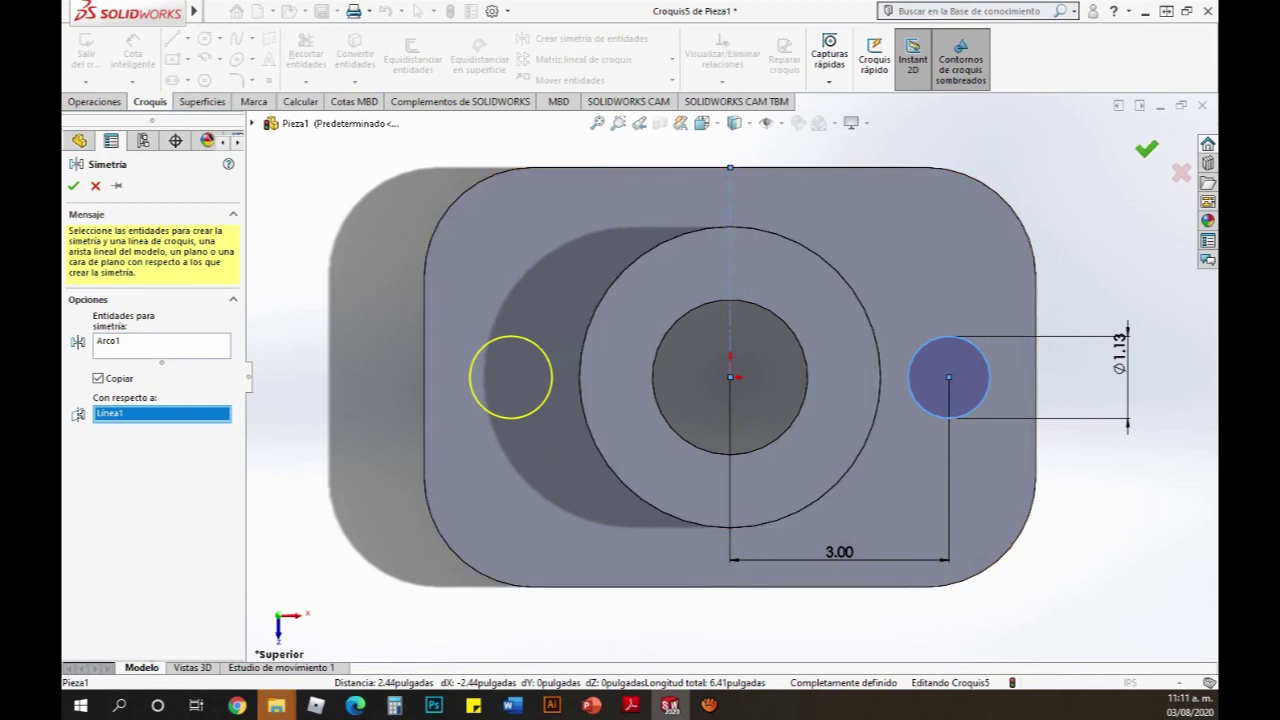
{"action": "left_click", "coordinate": [1146, 148]}
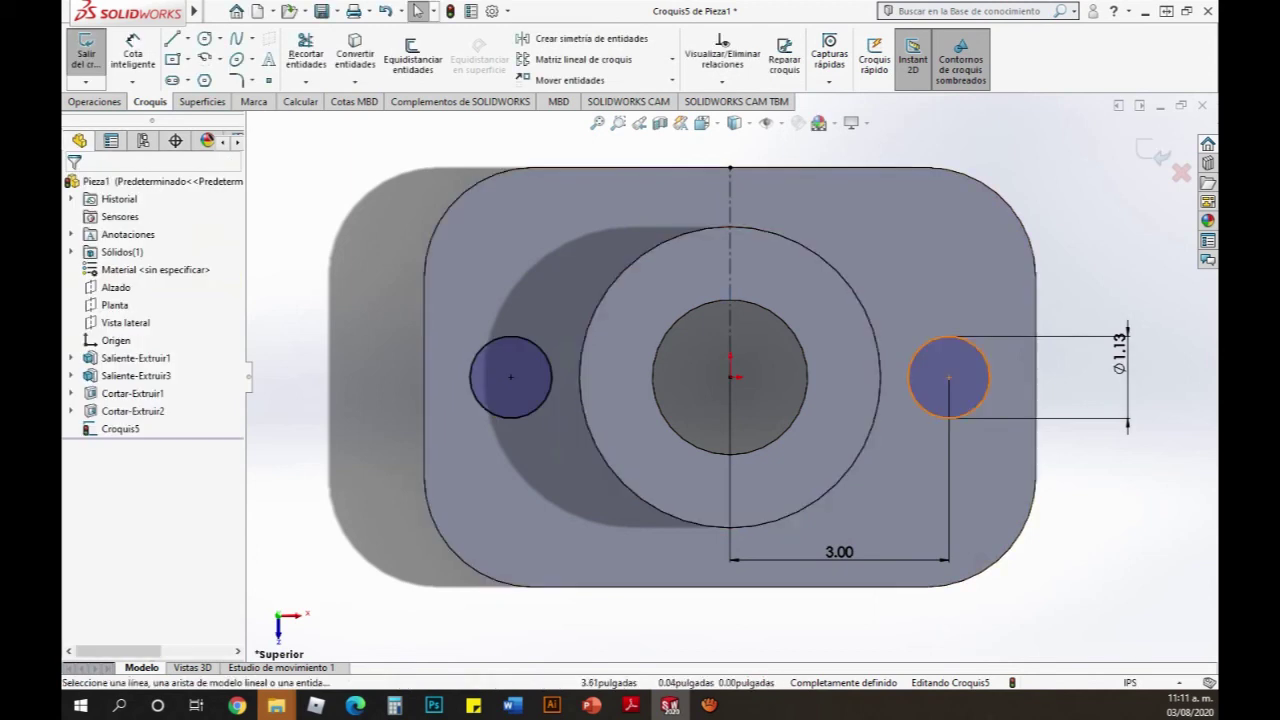
Try a diameter of 3 on the side circle, undo back to Ø1.13, and tilt to a 3-D view
{"action": "left_click", "coordinate": [1119, 354]}
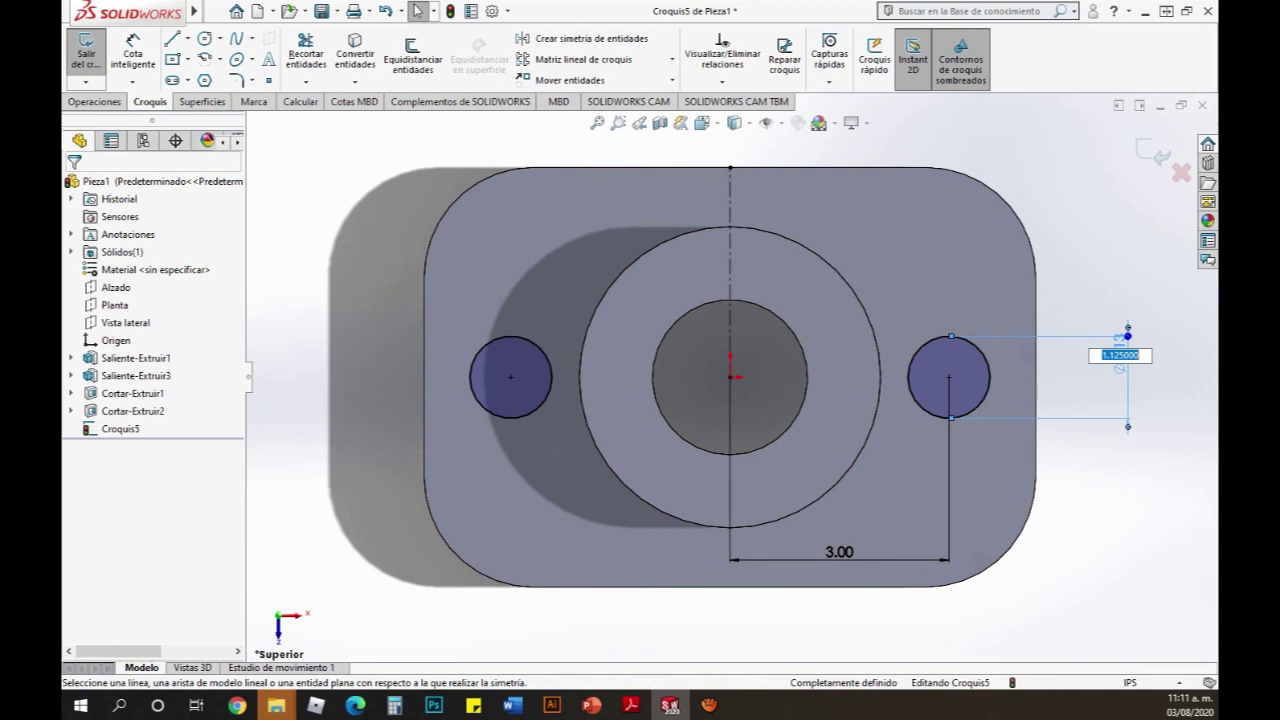
{"action": "type", "text": "3"}
{"action": "key", "text": "Return"}
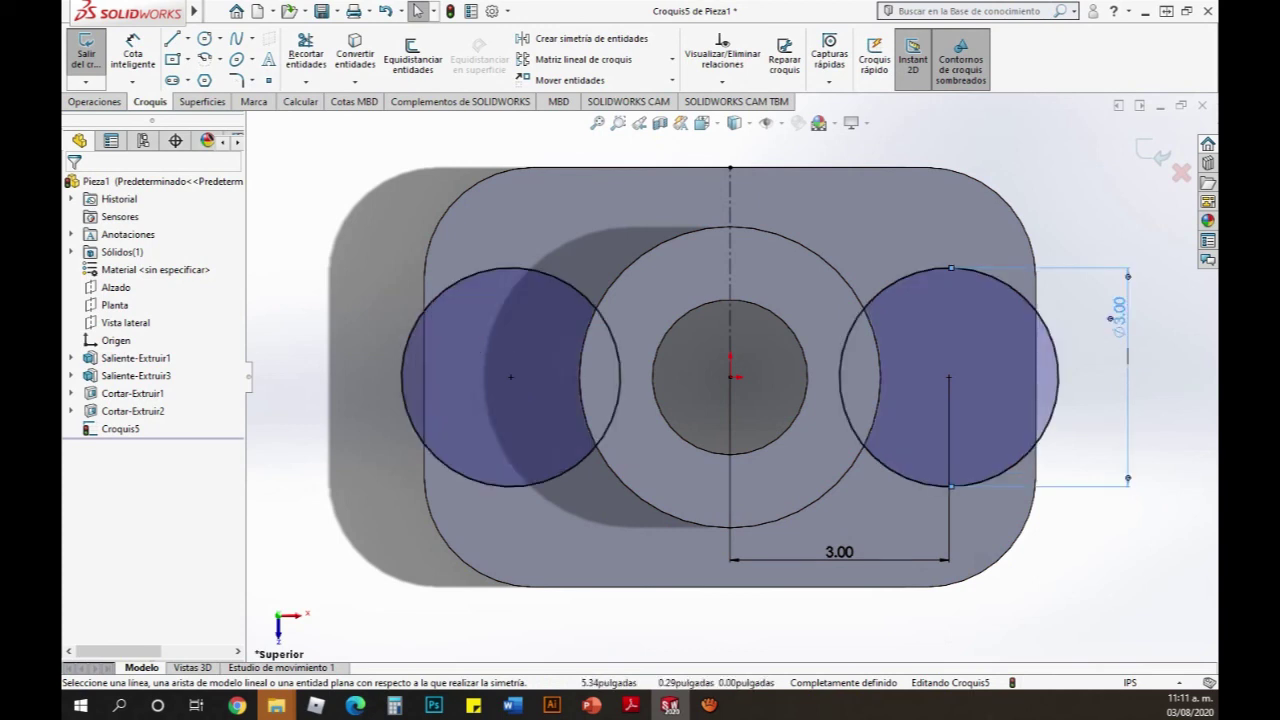
{"action": "key", "text": "ctrl+z"}
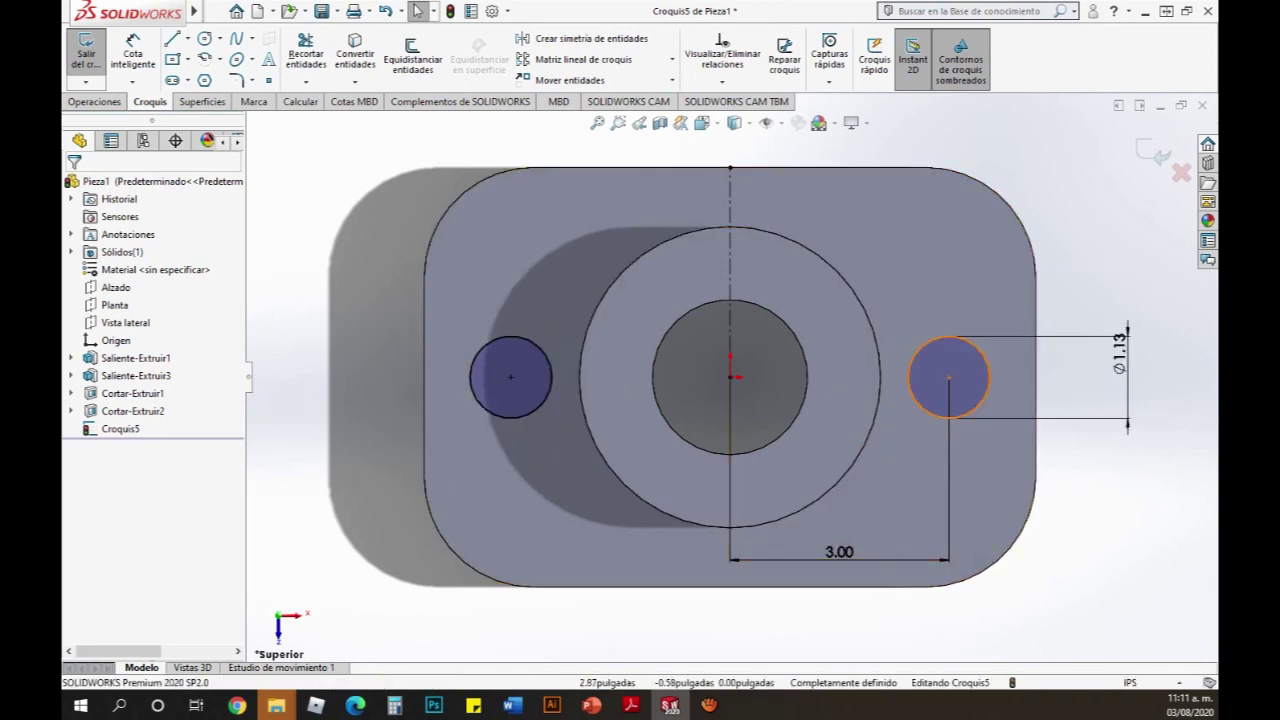
{"action": "mouse_move", "coordinate": [890, 552]}
{"action": "middle_mouse_down"}
{"action": "mouse_move", "coordinate": [850, 400]}
{"action": "mouse_move", "coordinate": [840, 420]}
{"action": "middle_mouse_up"}
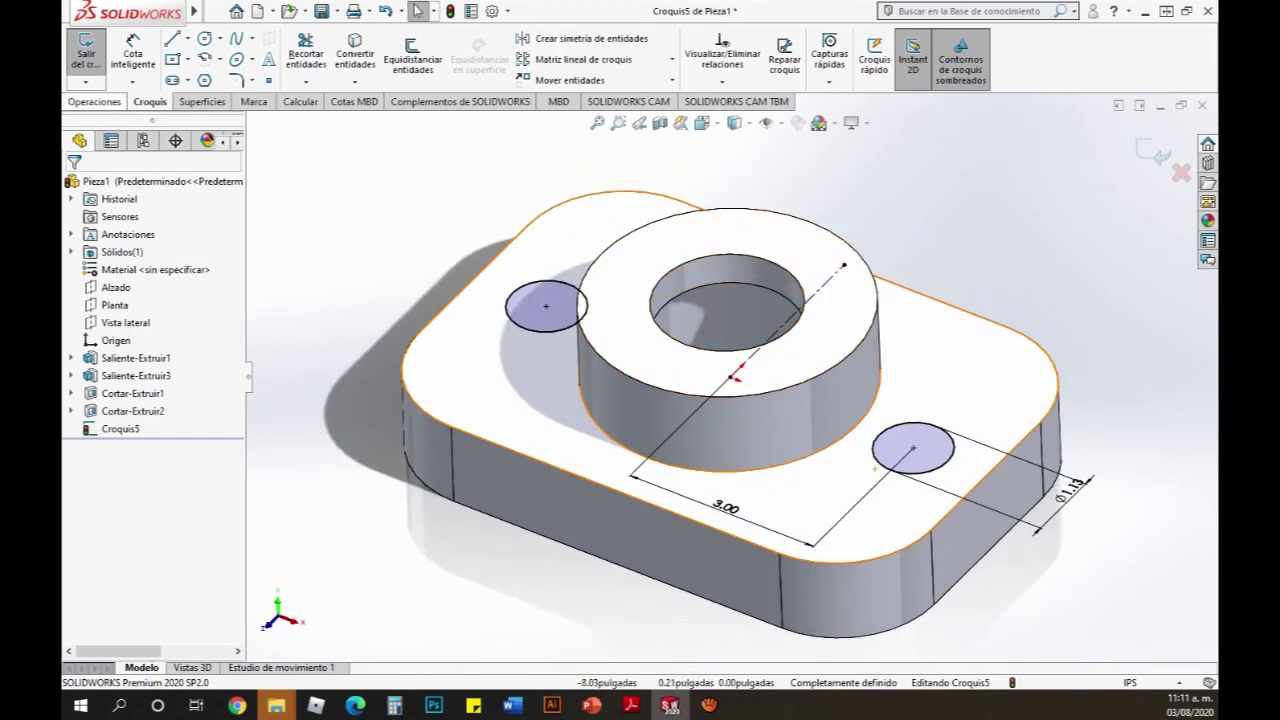
Start an extruded cut from the side-hole sketch with Through All depth
{"action": "left_click", "coordinate": [94, 101]}
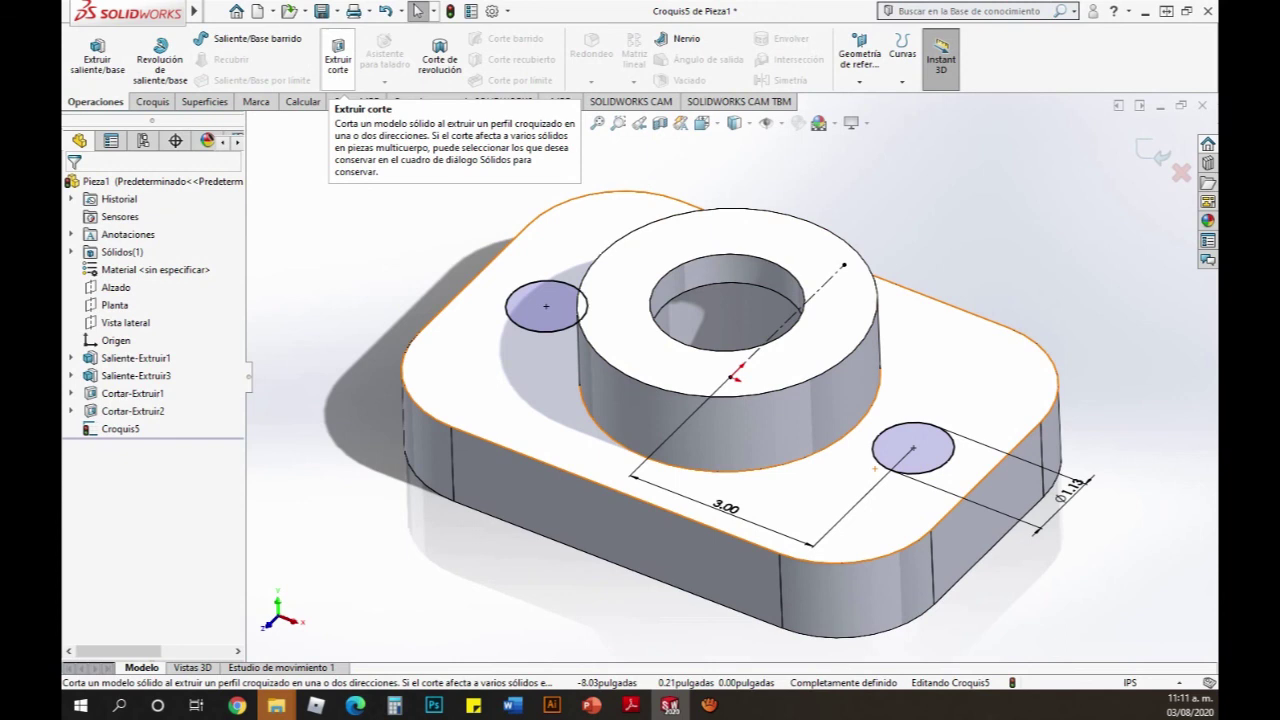
{"action": "left_click", "coordinate": [338, 55]}
{"action": "left_click", "coordinate": [160, 282]}
{"action": "left_click", "coordinate": [113, 307]}
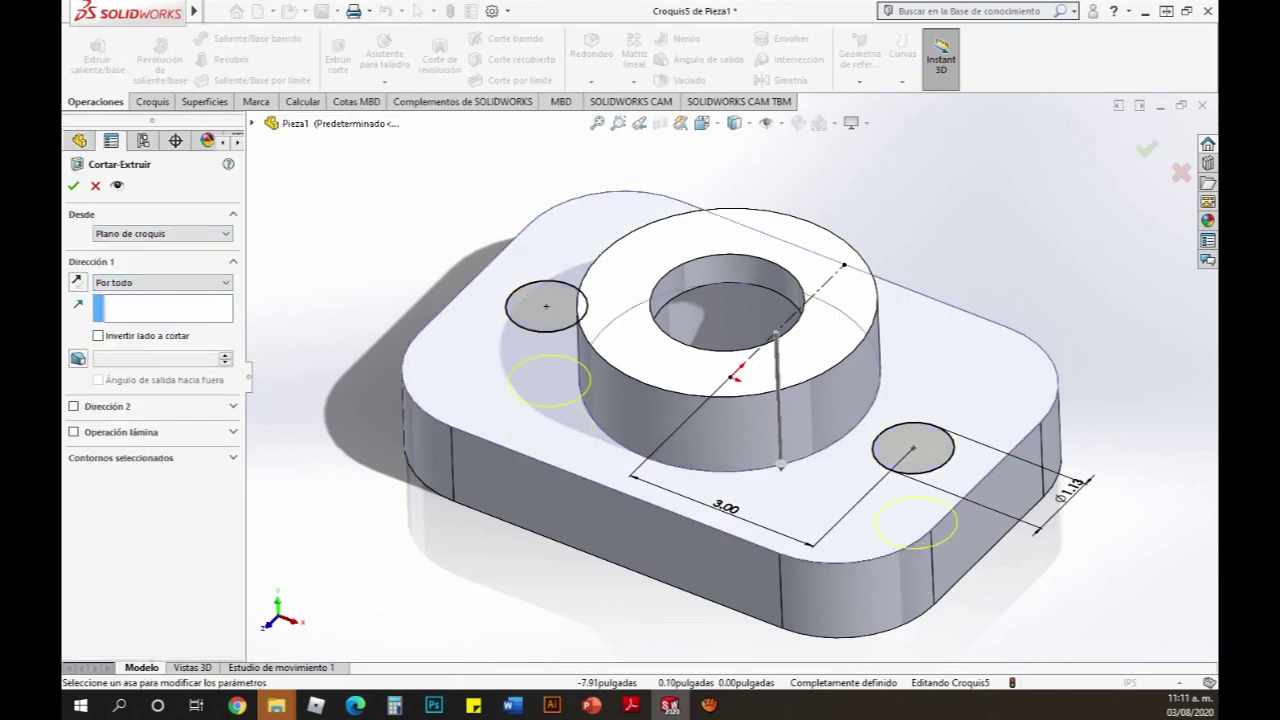
{"action": "middle_click_drag", "start_coordinate": [700, 420], "coordinate": [760, 330]}
{"action": "middle_click_drag", "start_coordinate": [700, 420], "coordinate": [720, 390]}
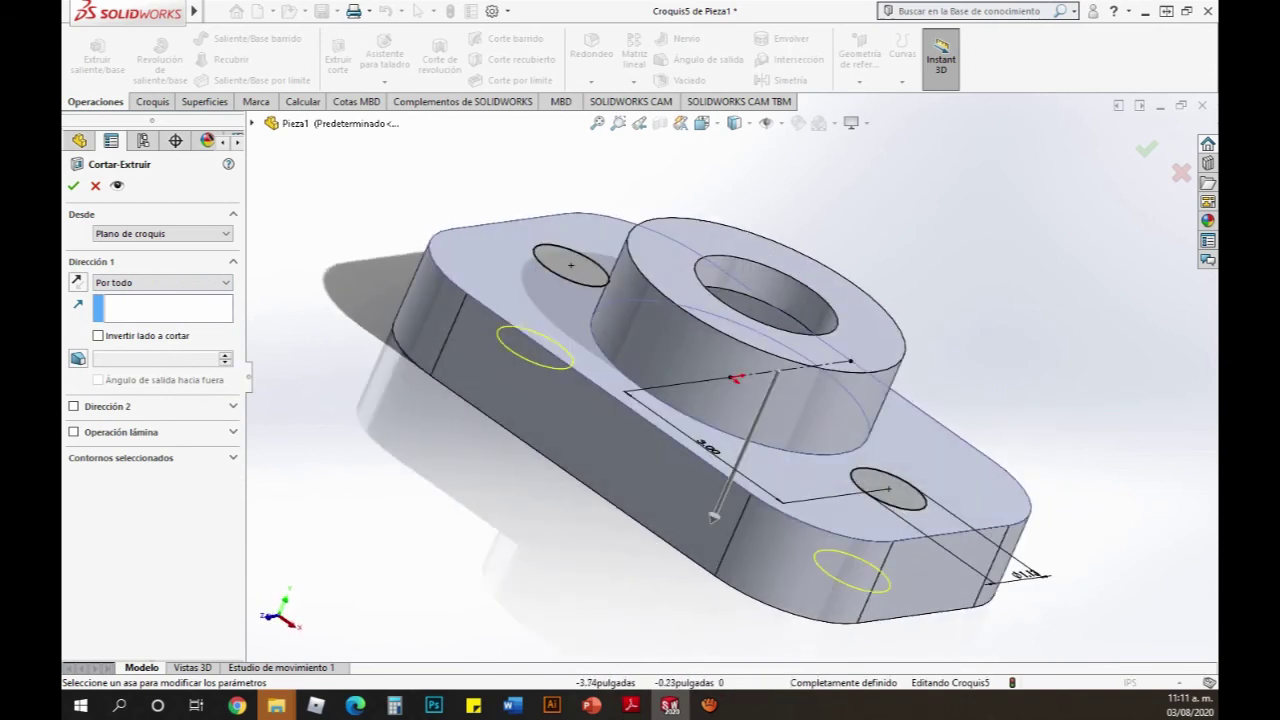
Accept the side-hole cut and bring up the 'Brida de embalaje' drawing PDF
{"action": "left_click", "coordinate": [73, 185]}
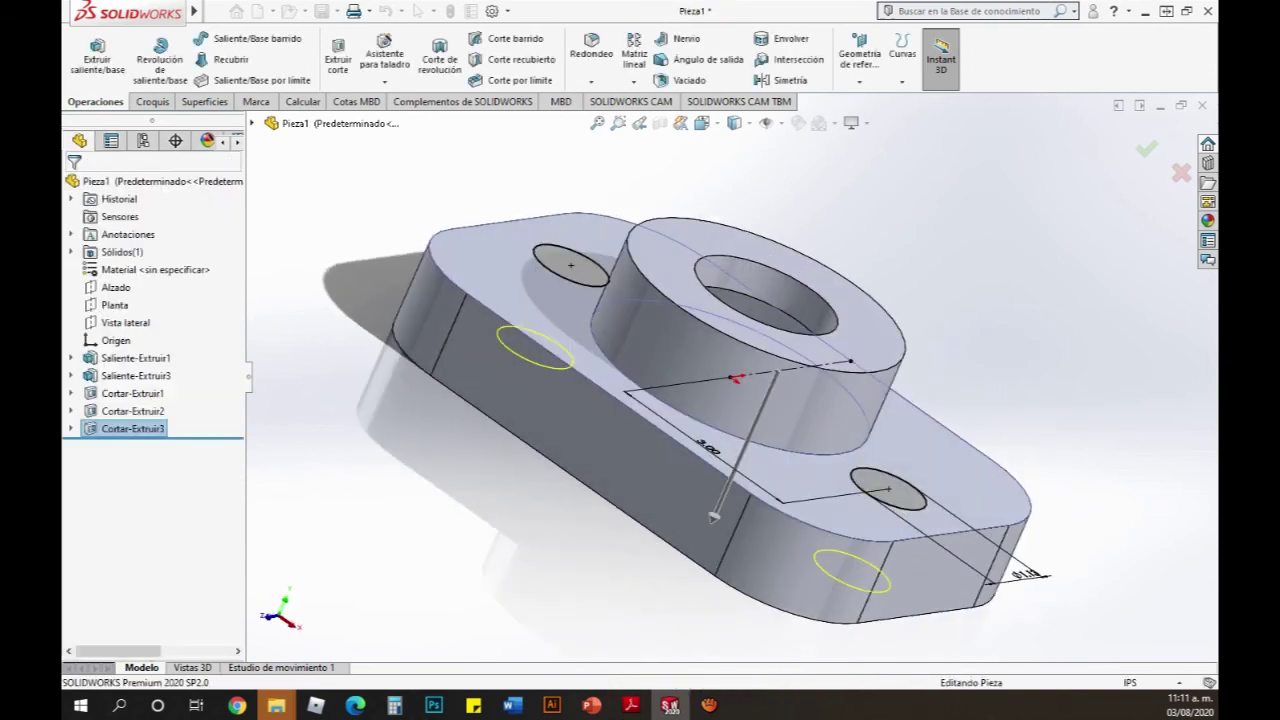
{"action": "mouse_move", "coordinate": [700, 420]}
{"action": "middle_mouse_down"}
{"action": "mouse_move", "coordinate": [620, 360]}
{"action": "mouse_move", "coordinate": [640, 380]}
{"action": "middle_mouse_up"}
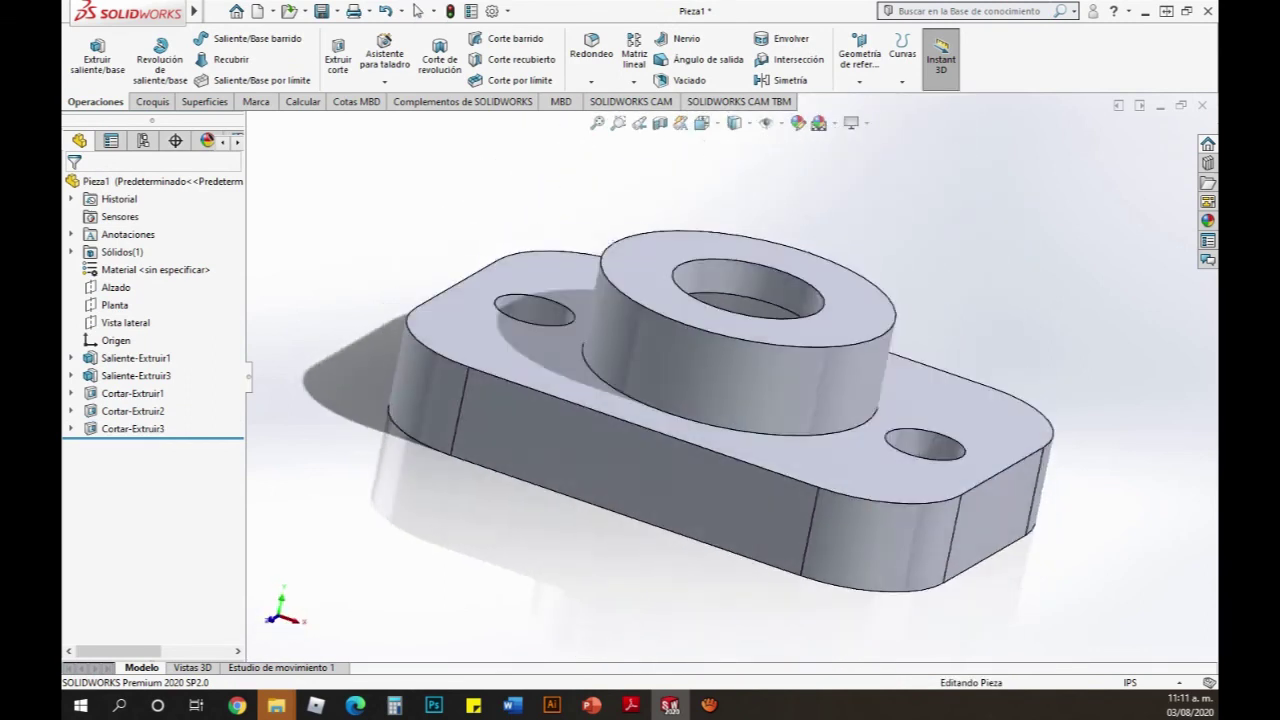
{"action": "key", "text": "alt+Tab"}
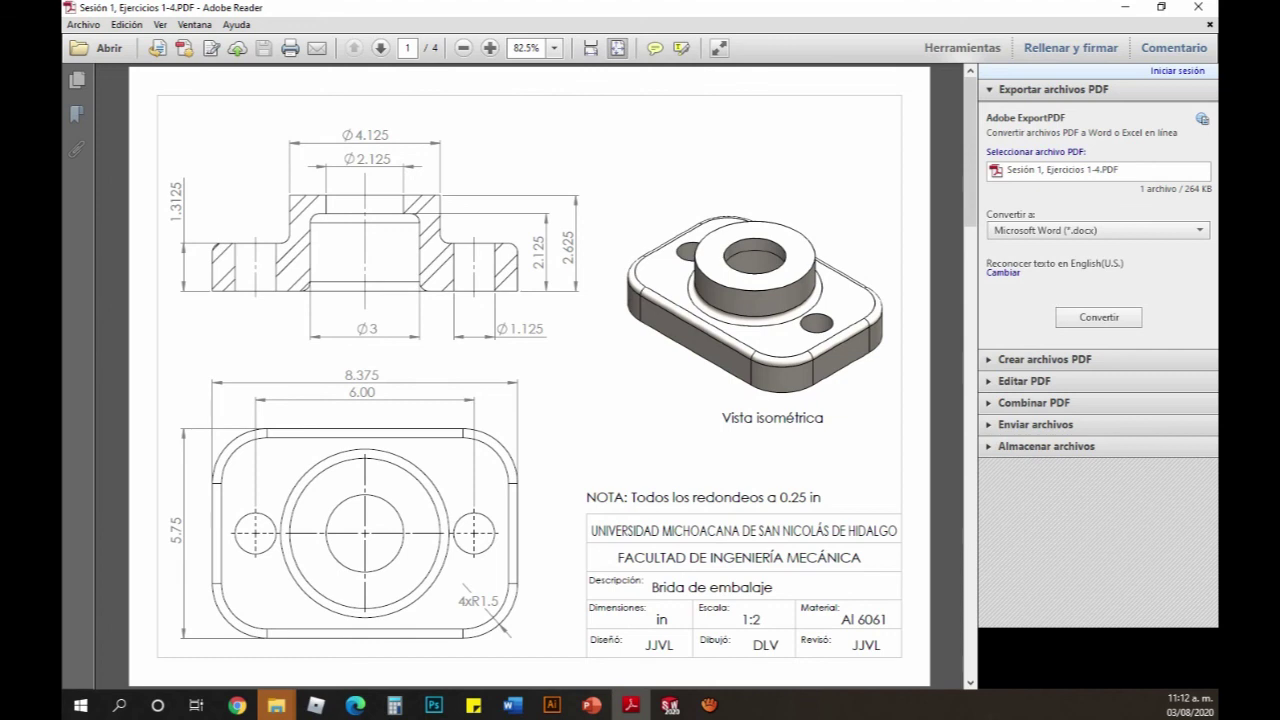
Return from the reference drawing to the SOLIDWORKS part model
{"action": "key", "text": "alt+Tab"}
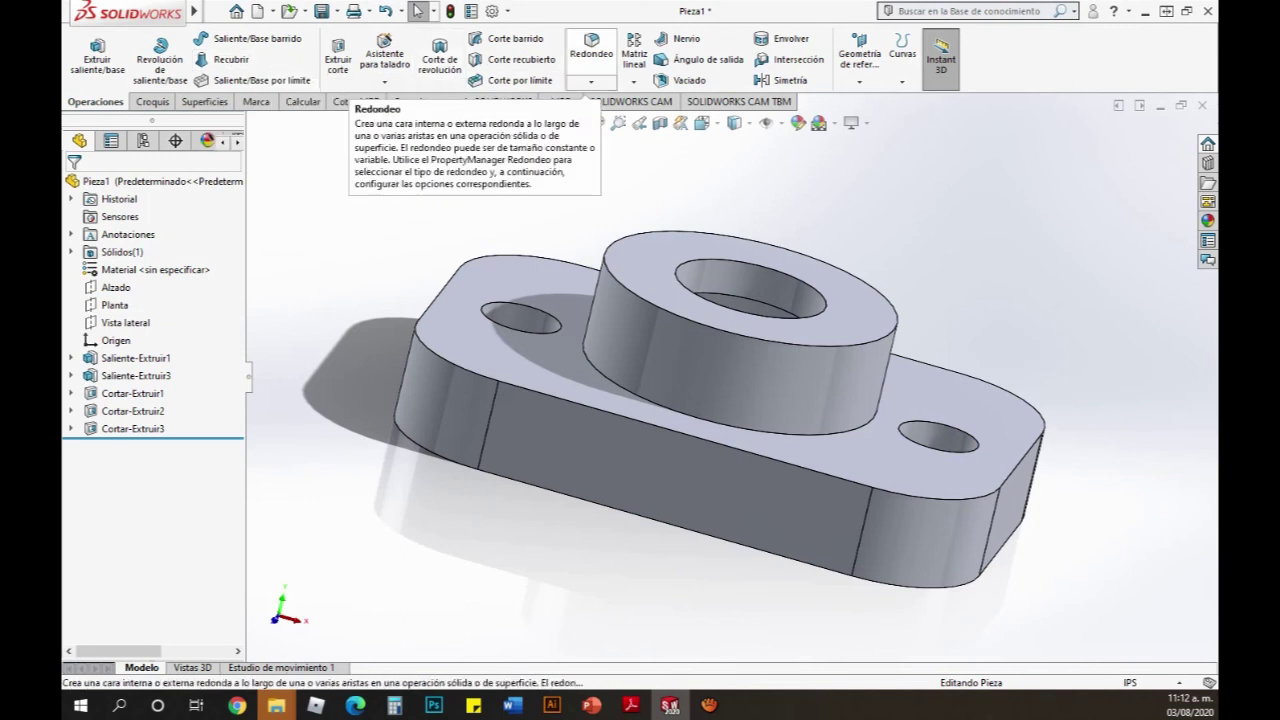
Start a fillet and pick the boss base, base outline, and large hole edges
{"action": "left_click", "coordinate": [591, 55]}
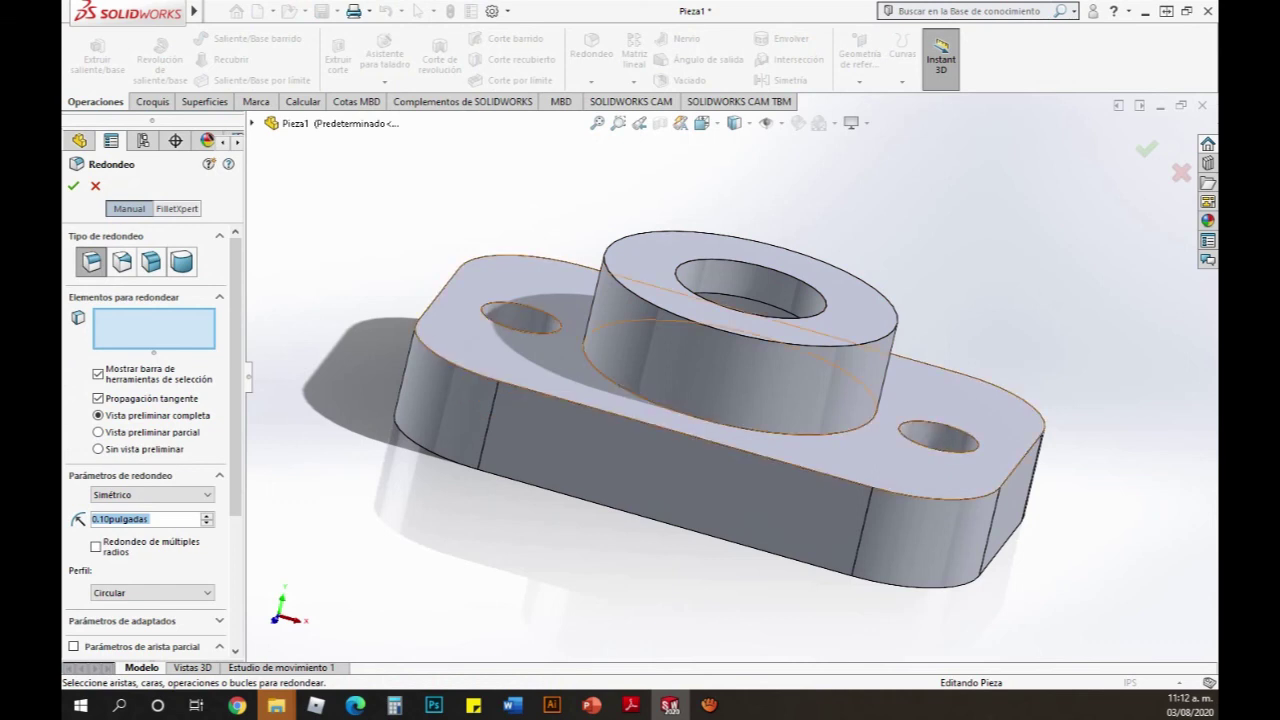
{"action": "left_click", "coordinate": [600, 370]}
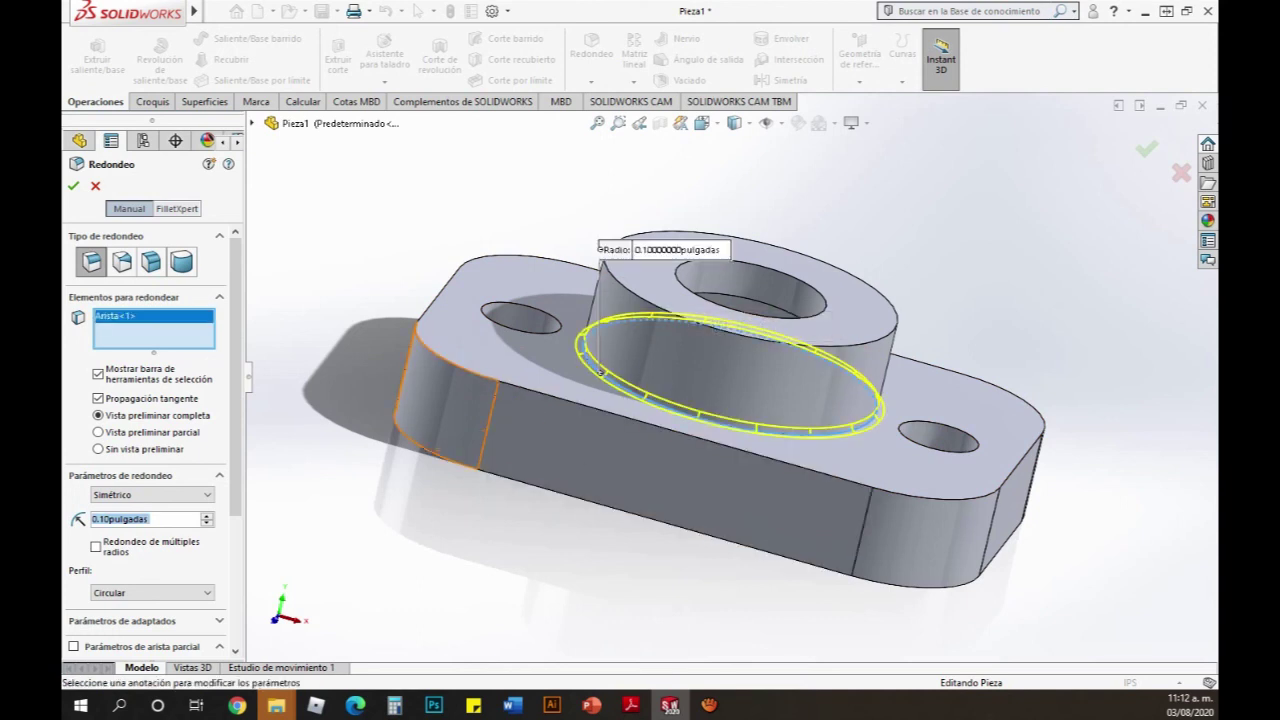
{"action": "left_click", "coordinate": [425, 340]}
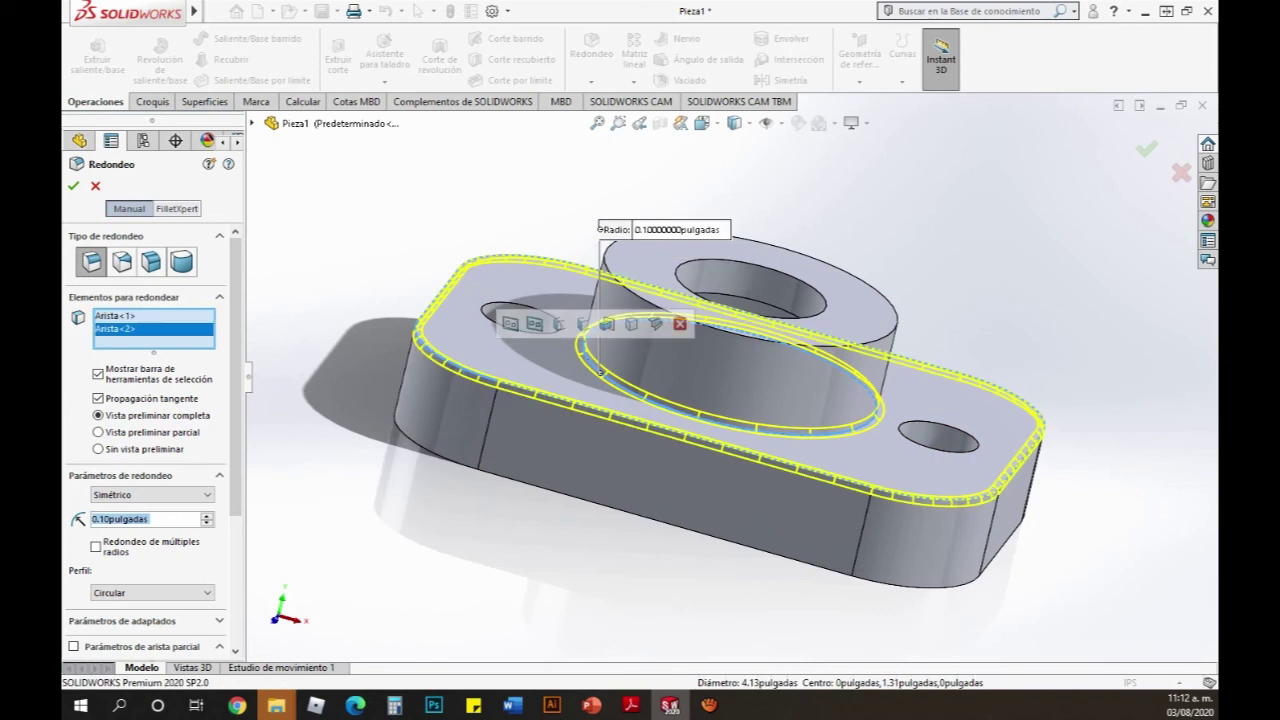
{"action": "middle_click_drag", "start_coordinate": [600, 372], "coordinate": [686, 249]}
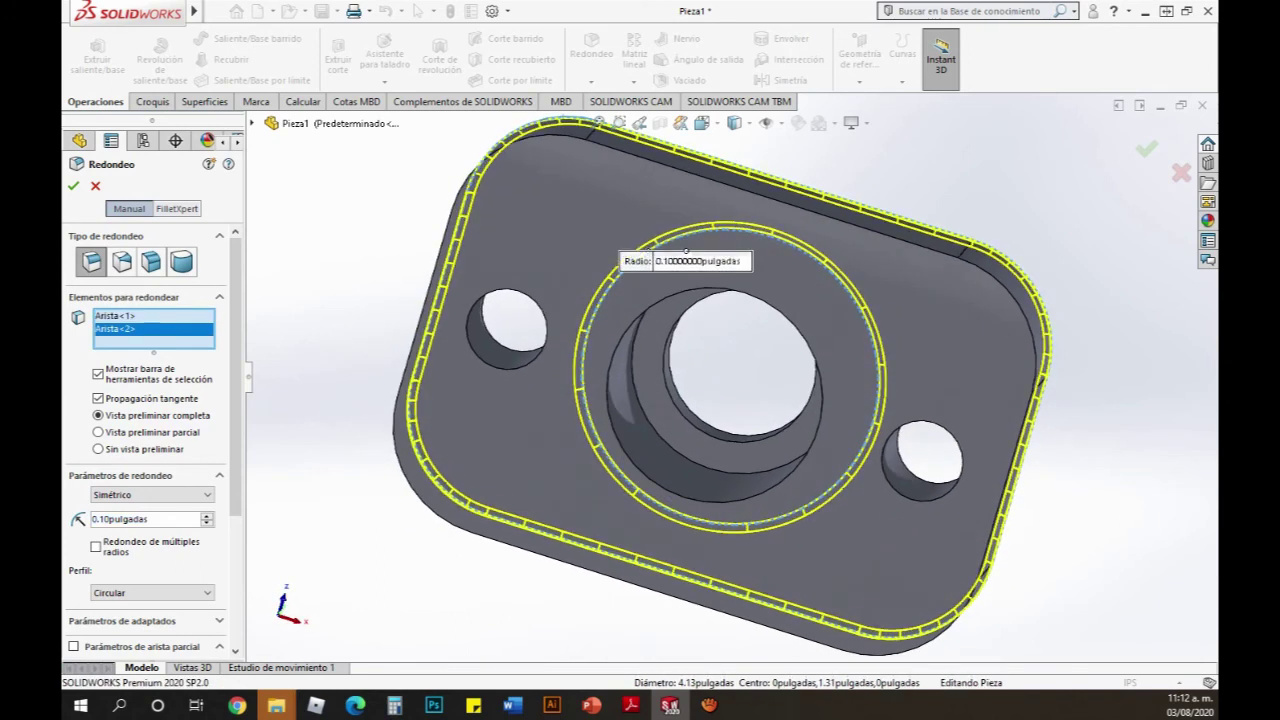
{"action": "left_click", "coordinate": [686, 250]}
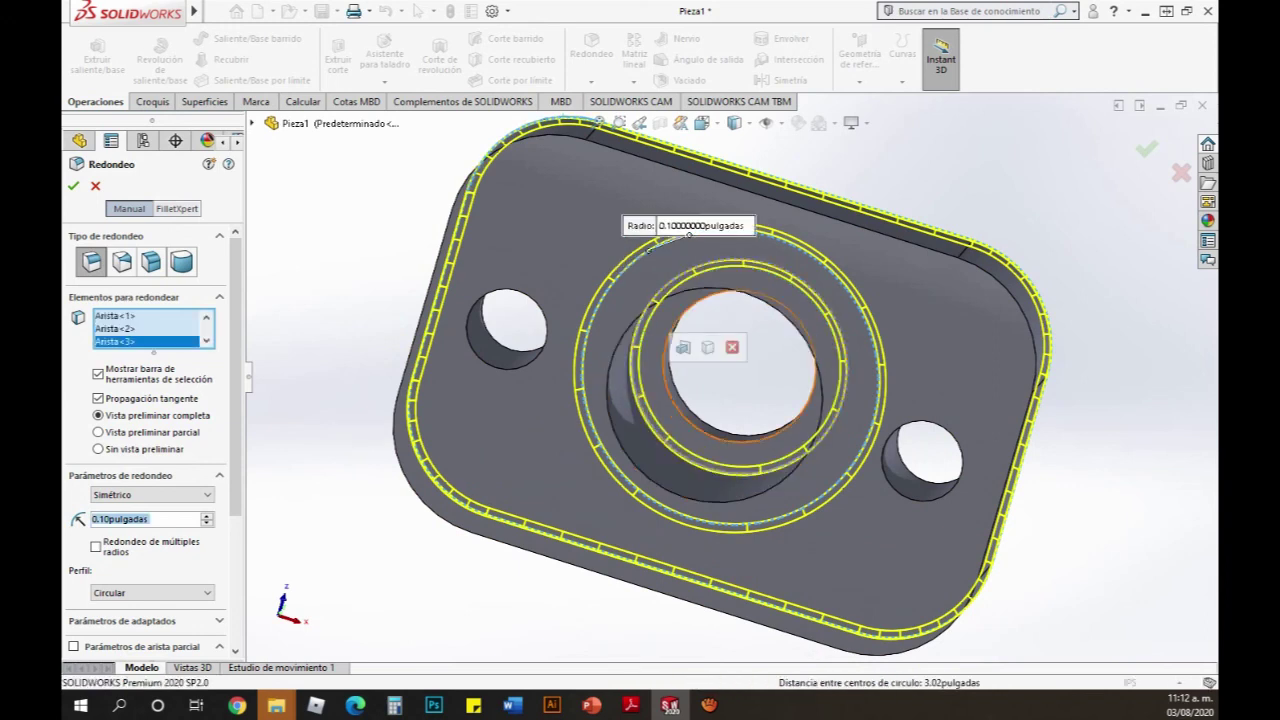
{"action": "middle_click_drag", "start_coordinate": [686, 250], "coordinate": [718, 470]}
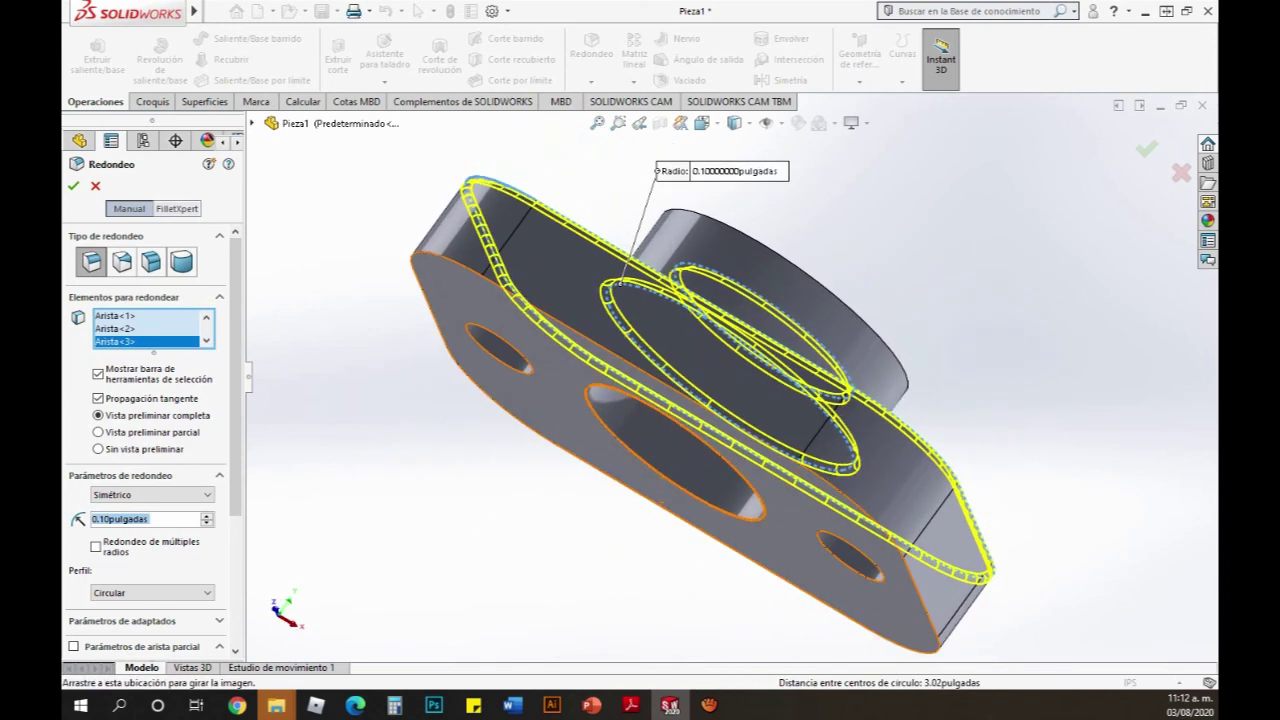
{"action": "left_click", "coordinate": [718, 470]}
{"action": "middle_click_drag", "start_coordinate": [718, 470], "coordinate": [728, 430]}
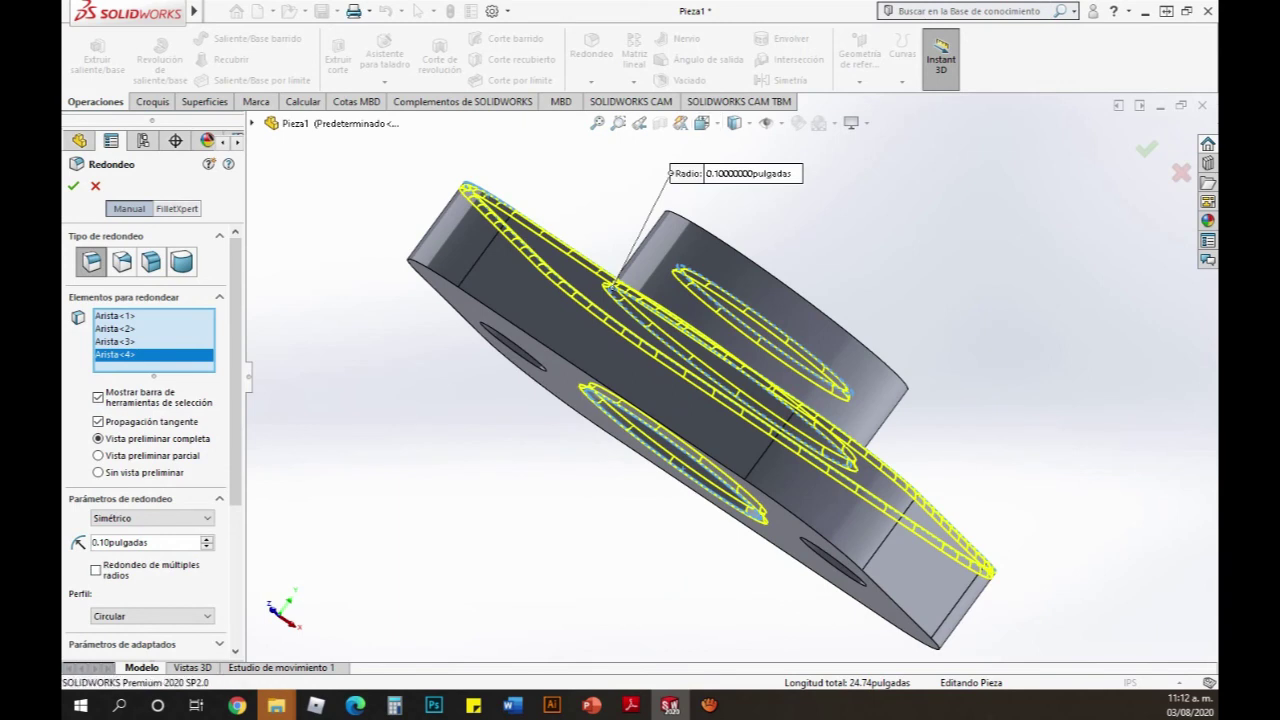
Set the fillet radius to 0.25 in, accept it, and orbit to inspect the rounds
{"action": "left_click", "coordinate": [92, 542]}
{"action": "type", "text": "0.2"}
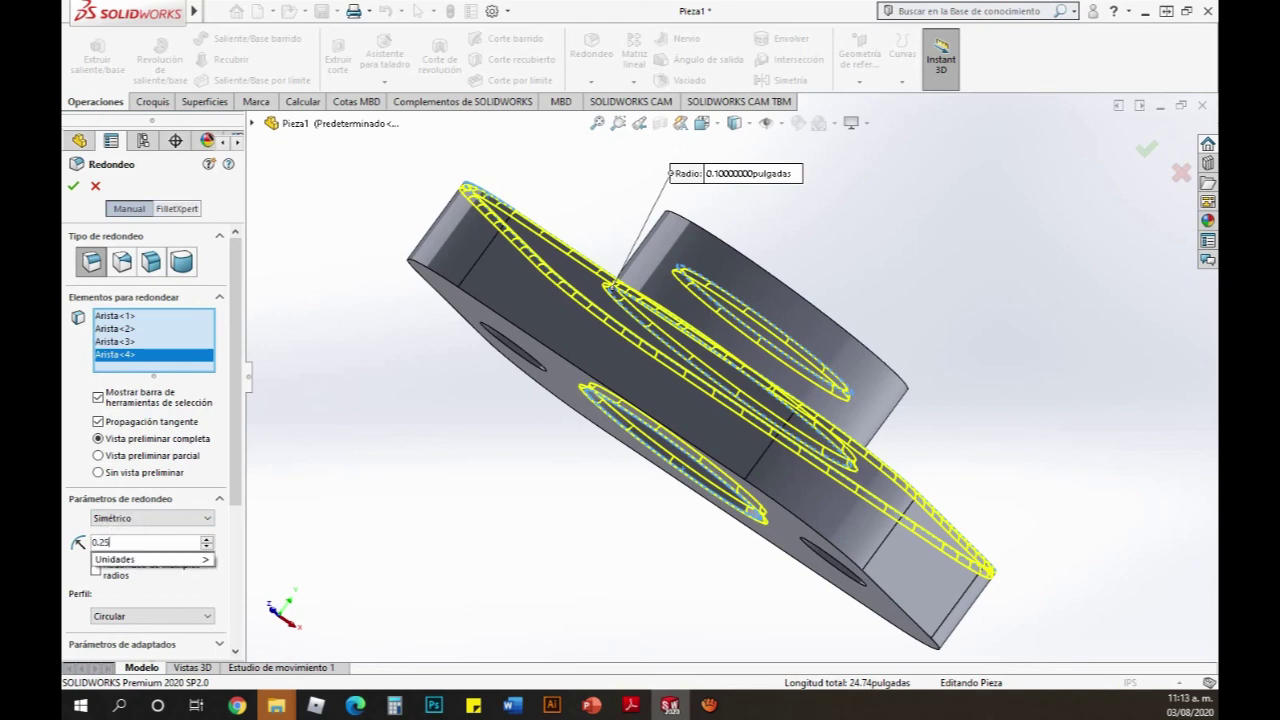
{"action": "type", "text": "5"}
{"action": "key", "text": "Return"}
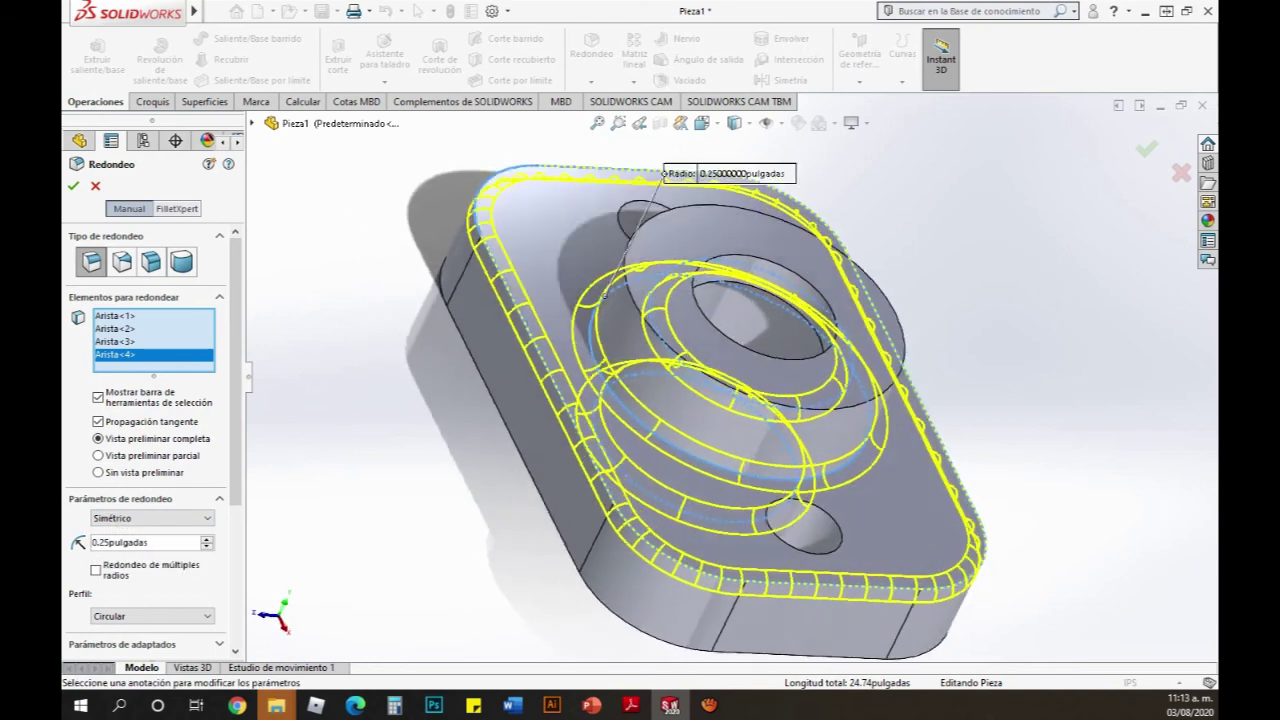
{"action": "middle_click_drag", "start_coordinate": [640, 400], "coordinate": [660, 380]}
{"action": "middle_click_drag", "start_coordinate": [900, 430], "coordinate": [934, 377]}
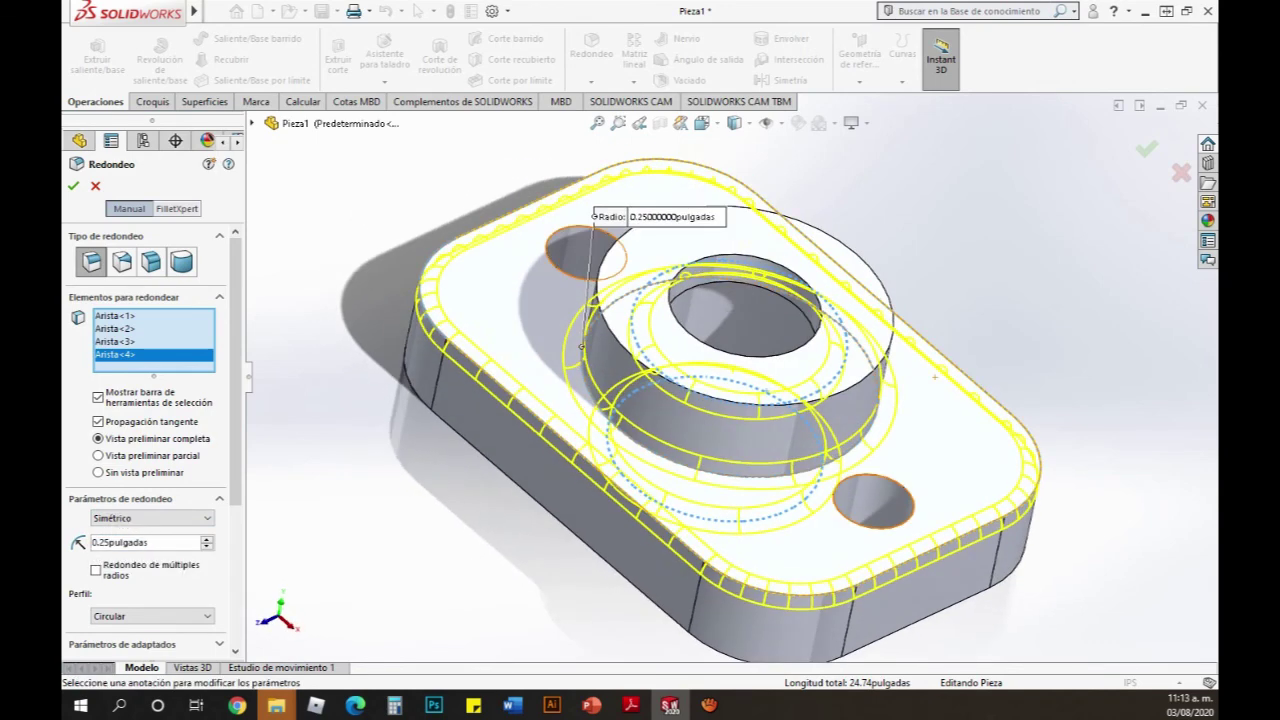
{"action": "key", "text": "Return"}
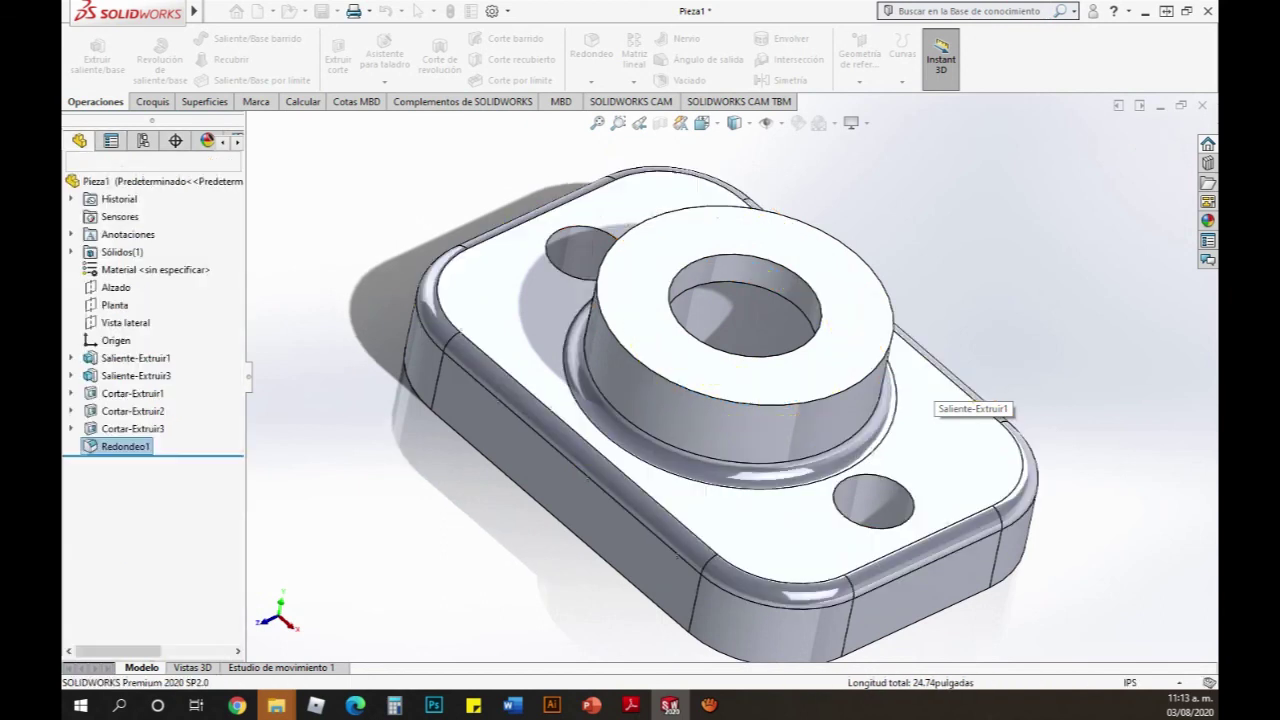
{"action": "mouse_move", "coordinate": [934, 377]}
{"action": "middle_mouse_down"}
{"action": "mouse_move", "coordinate": [820, 400]}
{"action": "mouse_move", "coordinate": [850, 390]}
{"action": "mouse_move", "coordinate": [830, 395]}
{"action": "middle_mouse_up"}
{"action": "mouse_move", "coordinate": [1003, 381]}
{"action": "middle_mouse_down"}
{"action": "mouse_move", "coordinate": [985, 300]}
{"action": "mouse_move", "coordinate": [985, 420]}
{"action": "mouse_move", "coordinate": [1000, 425]}
{"action": "mouse_move", "coordinate": [990, 432]}
{"action": "middle_mouse_up"}
{"action": "middle_click_drag", "start_coordinate": [993, 343], "coordinate": [929, 390]}
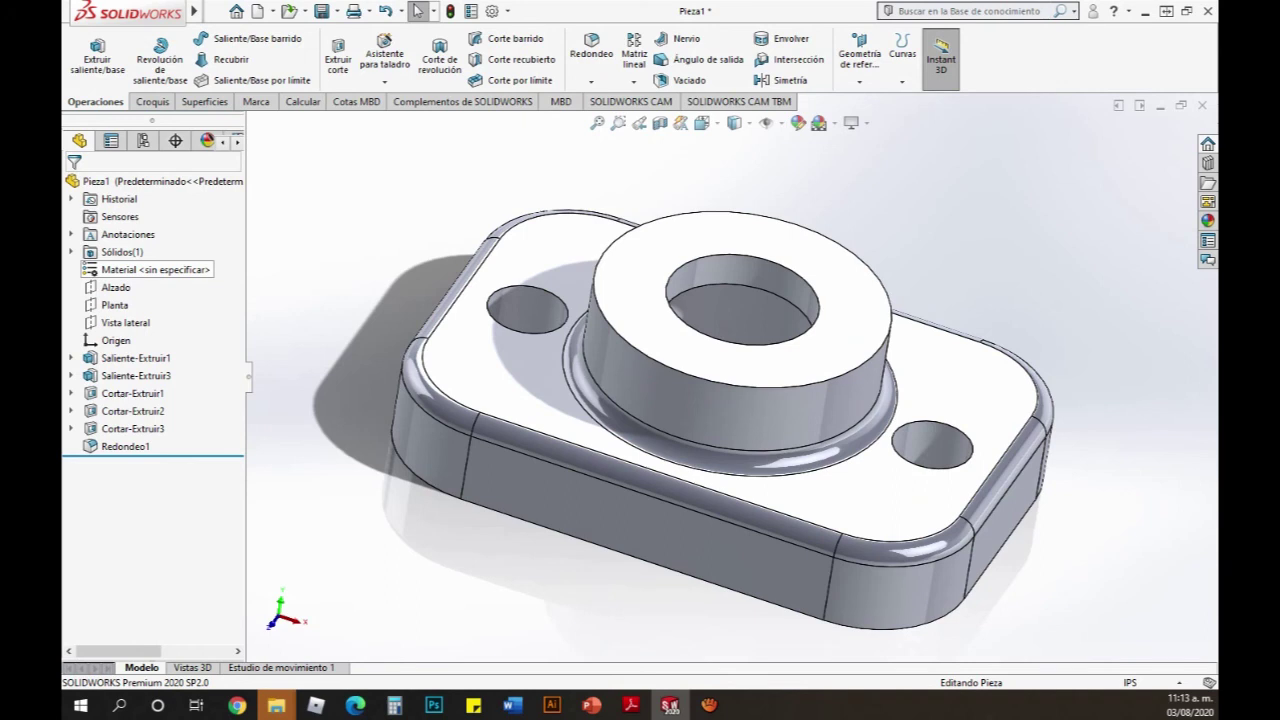
Assign 6061-T6 (SS) from the aluminium alloys in the material editor
{"action": "left_click", "coordinate": [150, 269]}
{"action": "right_click", "coordinate": [113, 269]}
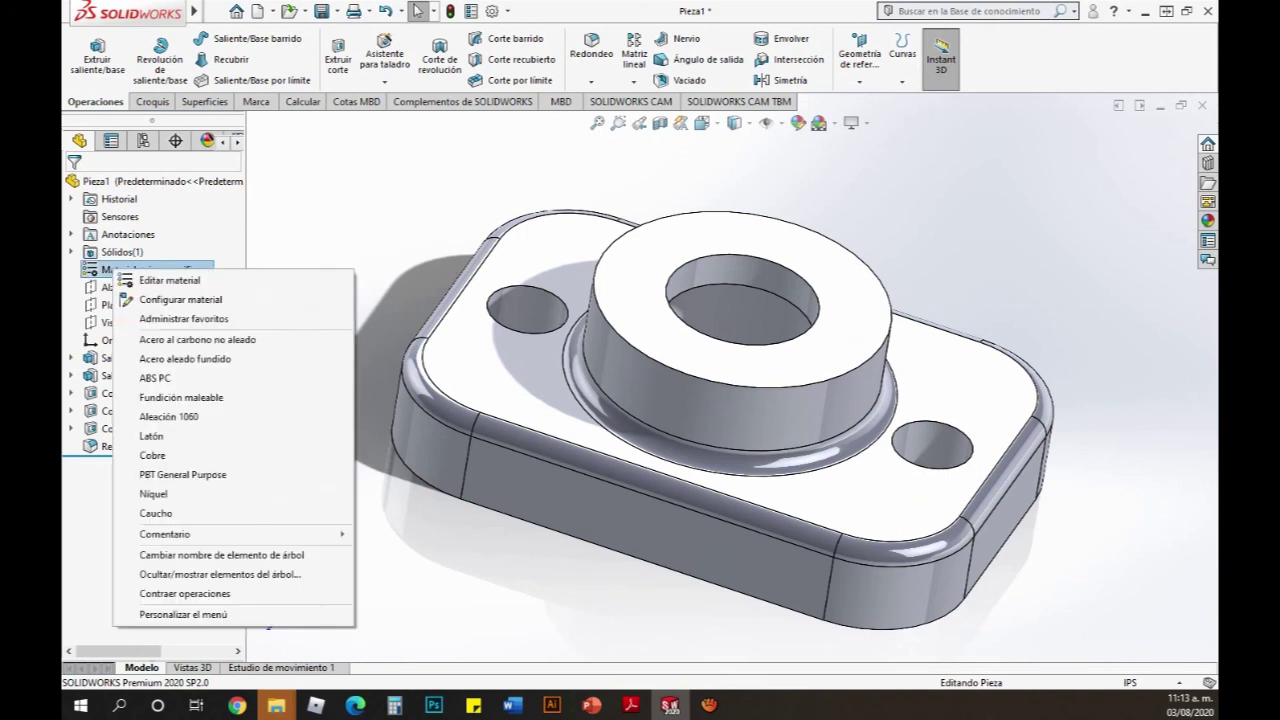
{"action": "left_click", "coordinate": [165, 280]}
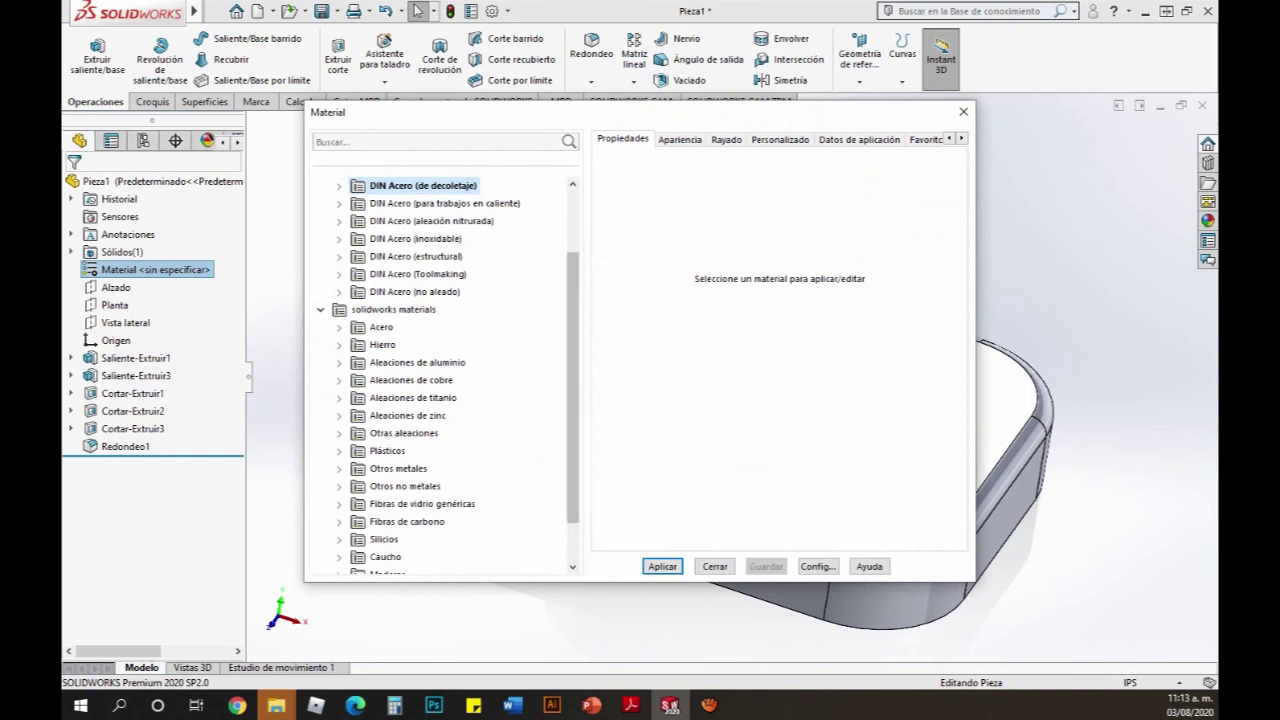
{"action": "scroll", "coordinate": [450, 376], "scroll_direction": "down", "scroll_amount": 1}
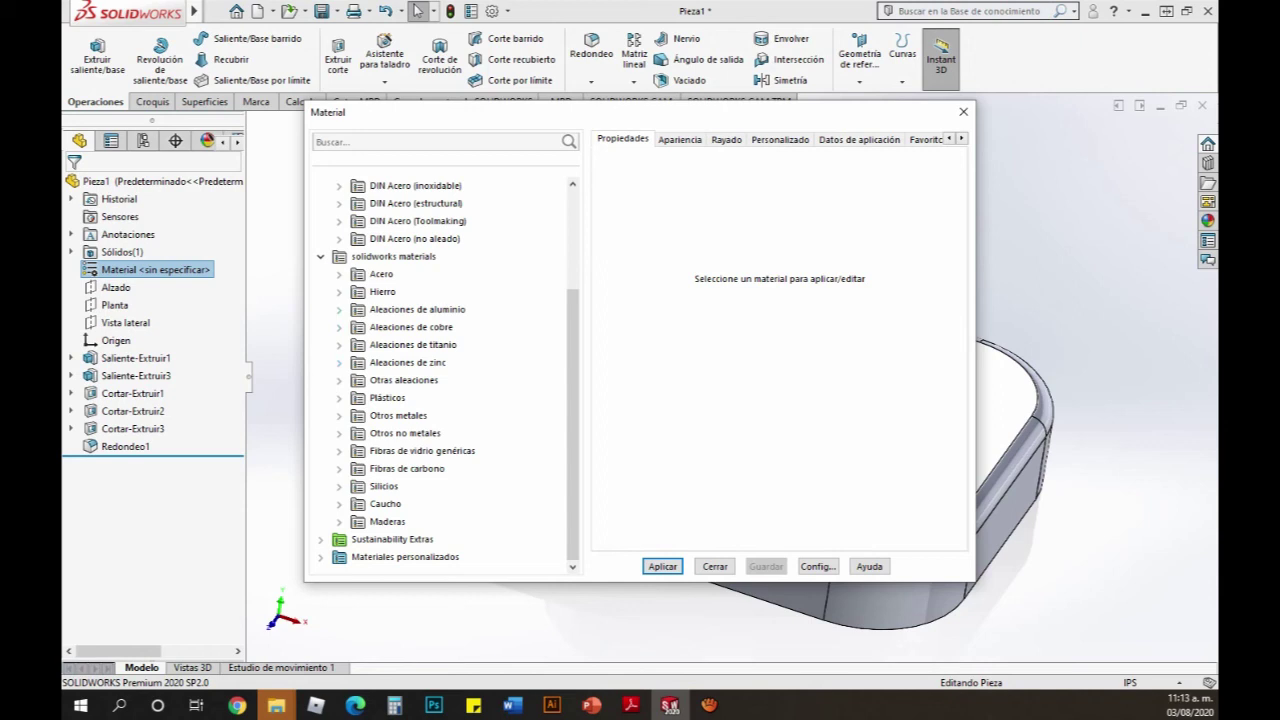
{"action": "double_click", "coordinate": [417, 309]}
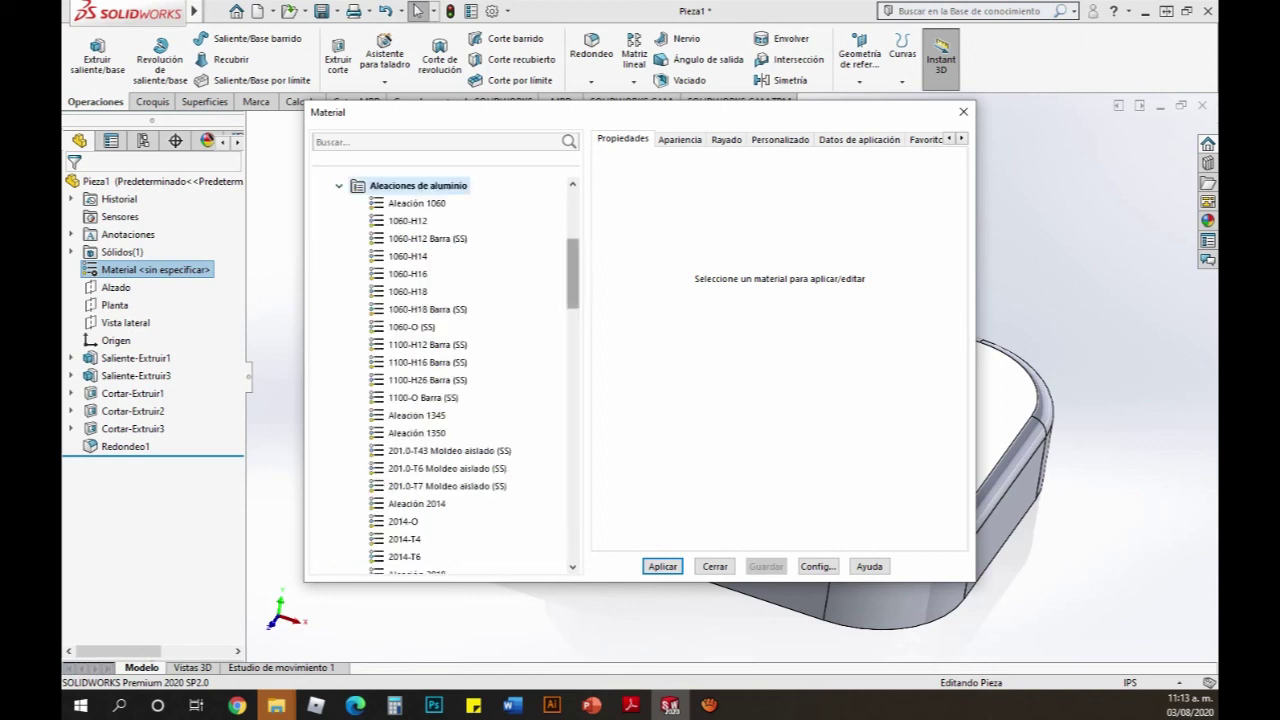
{"action": "scroll", "coordinate": [484, 379], "scroll_direction": "down", "scroll_amount": 6}
{"action": "scroll", "coordinate": [484, 379], "scroll_direction": "down", "scroll_amount": 5}
{"action": "scroll", "coordinate": [484, 379], "scroll_direction": "down", "scroll_amount": 5}
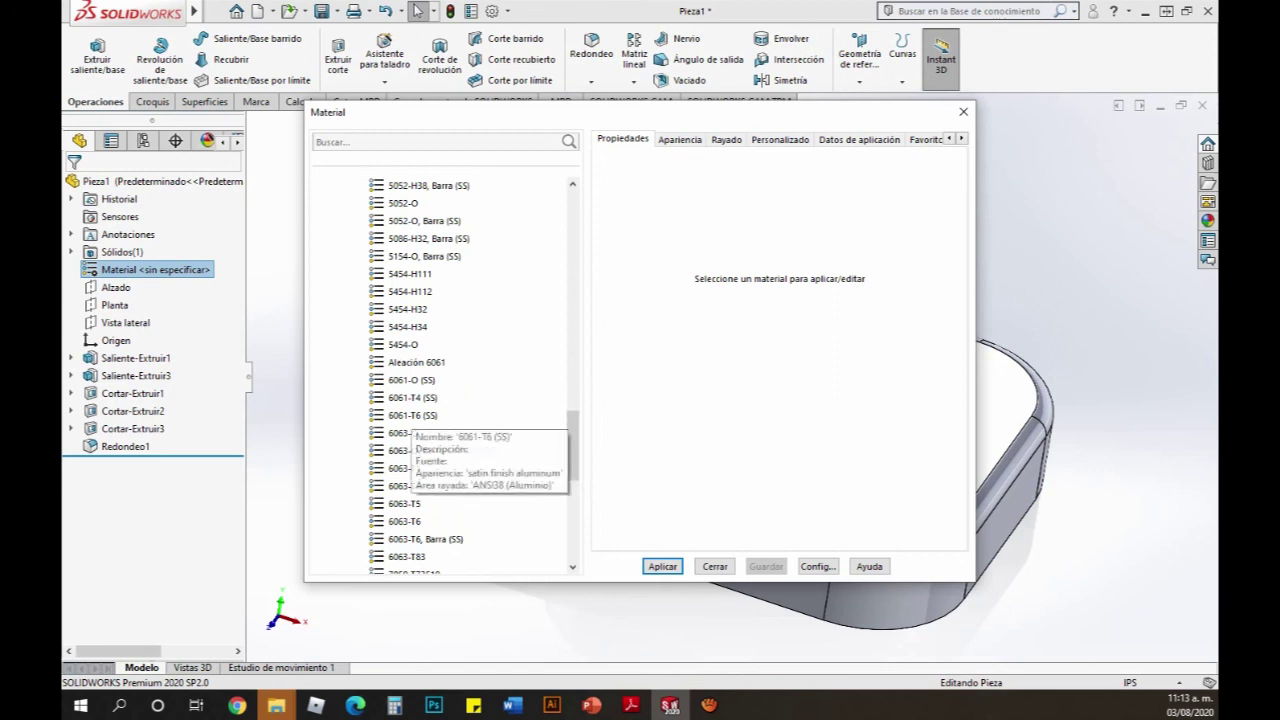
{"action": "left_click", "coordinate": [413, 415]}
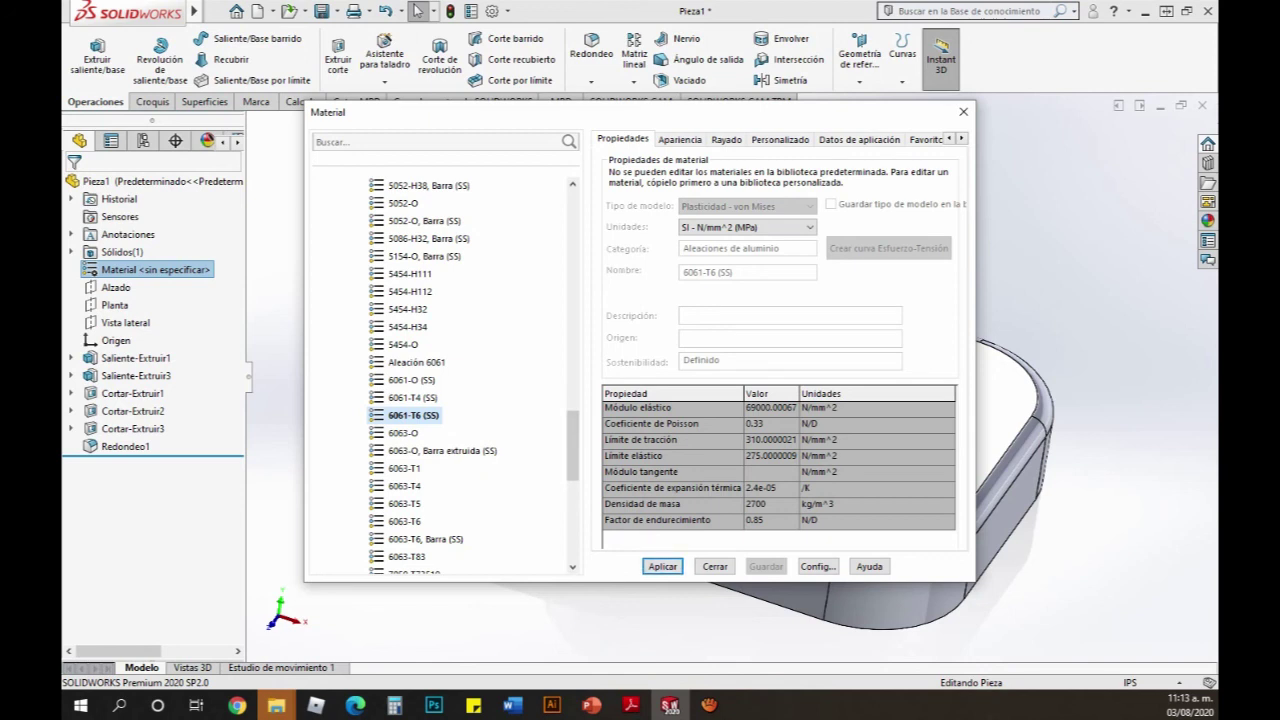
{"action": "key", "text": "Return"}
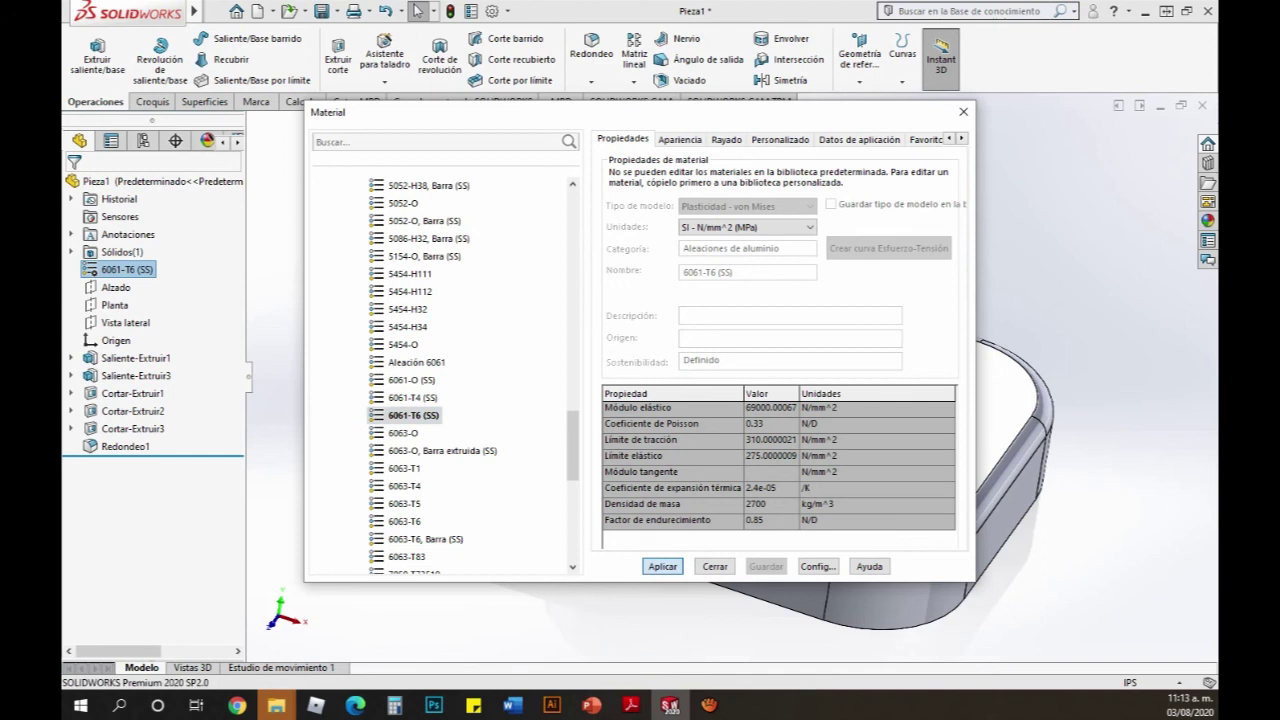
Close the material editor and orbit to inspect the finished aluminium flange
{"action": "left_click_drag", "start_coordinate": [500, 112], "coordinate": [386, 112]}
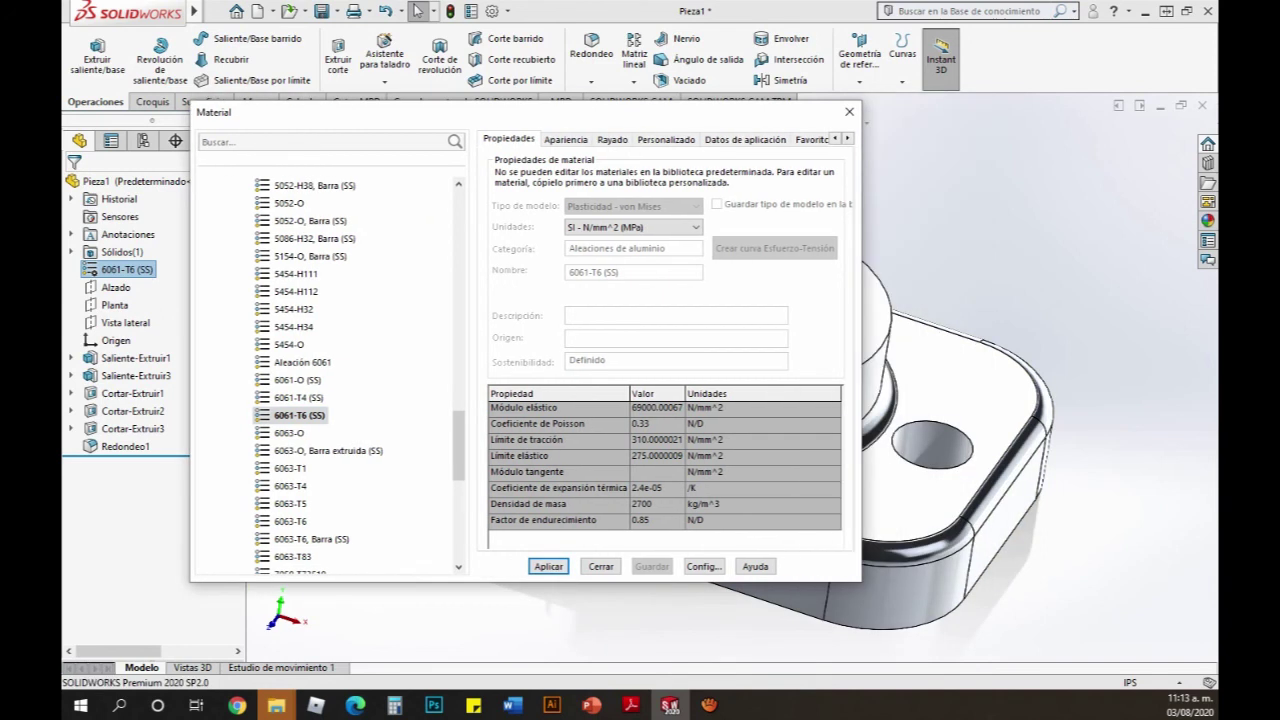
{"action": "left_click", "coordinate": [601, 566]}
{"action": "mouse_move", "coordinate": [914, 528]}
{"action": "middle_mouse_down"}
{"action": "mouse_move", "coordinate": [880, 420]}
{"action": "mouse_move", "coordinate": [880, 160]}
{"action": "mouse_move", "coordinate": [860, 200]}
{"action": "middle_mouse_up"}
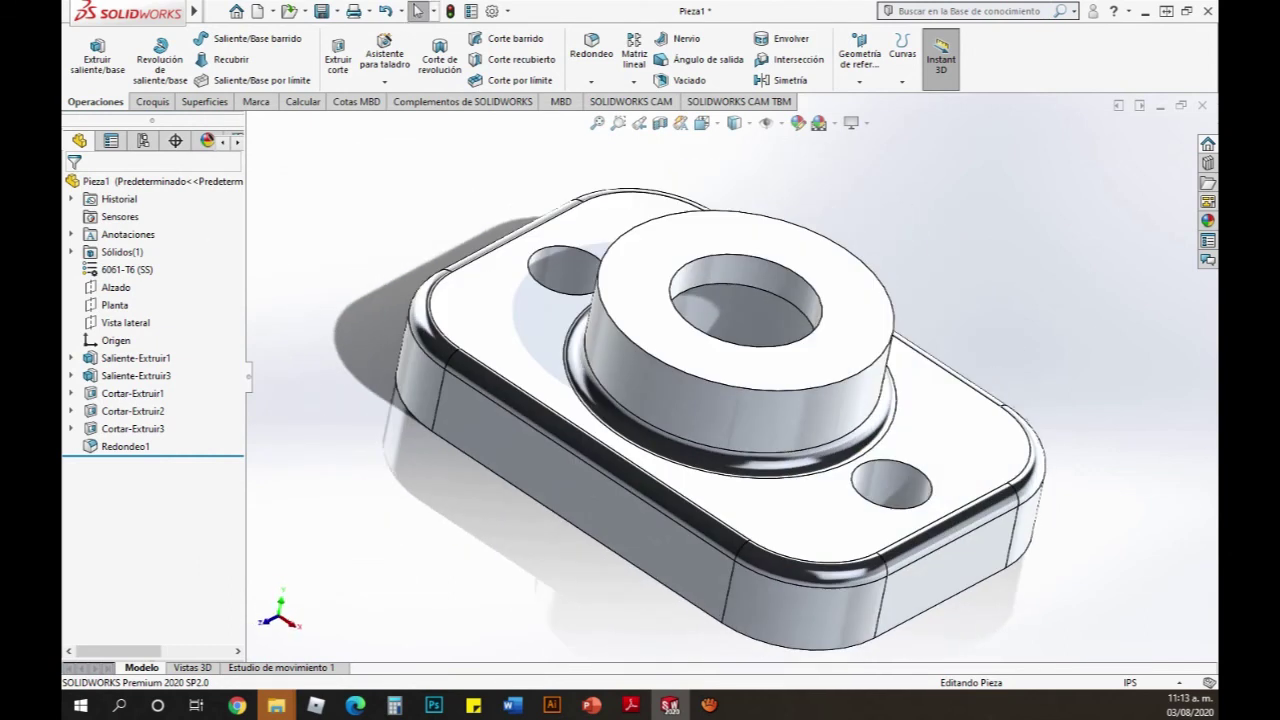
{"action": "middle_click_drag", "start_coordinate": [860, 200], "coordinate": [835, 235]}
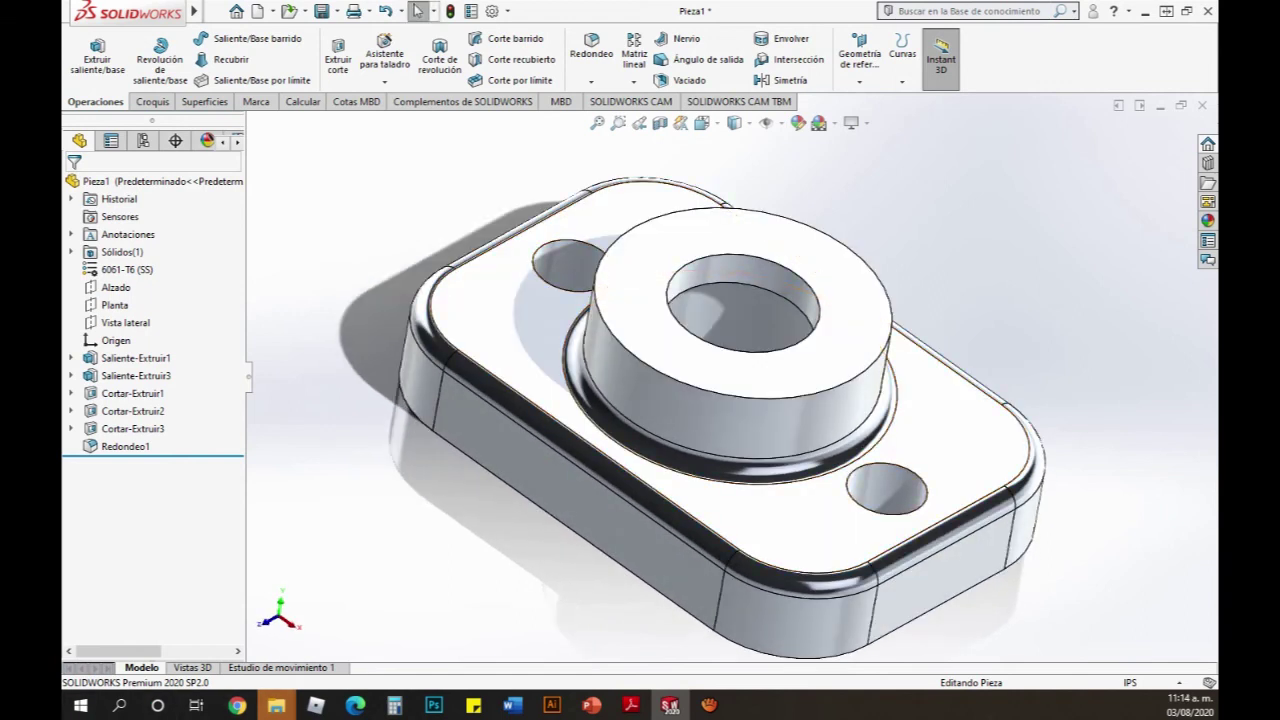
{"action": "middle_click_drag", "start_coordinate": [835, 235], "coordinate": [815, 255]}
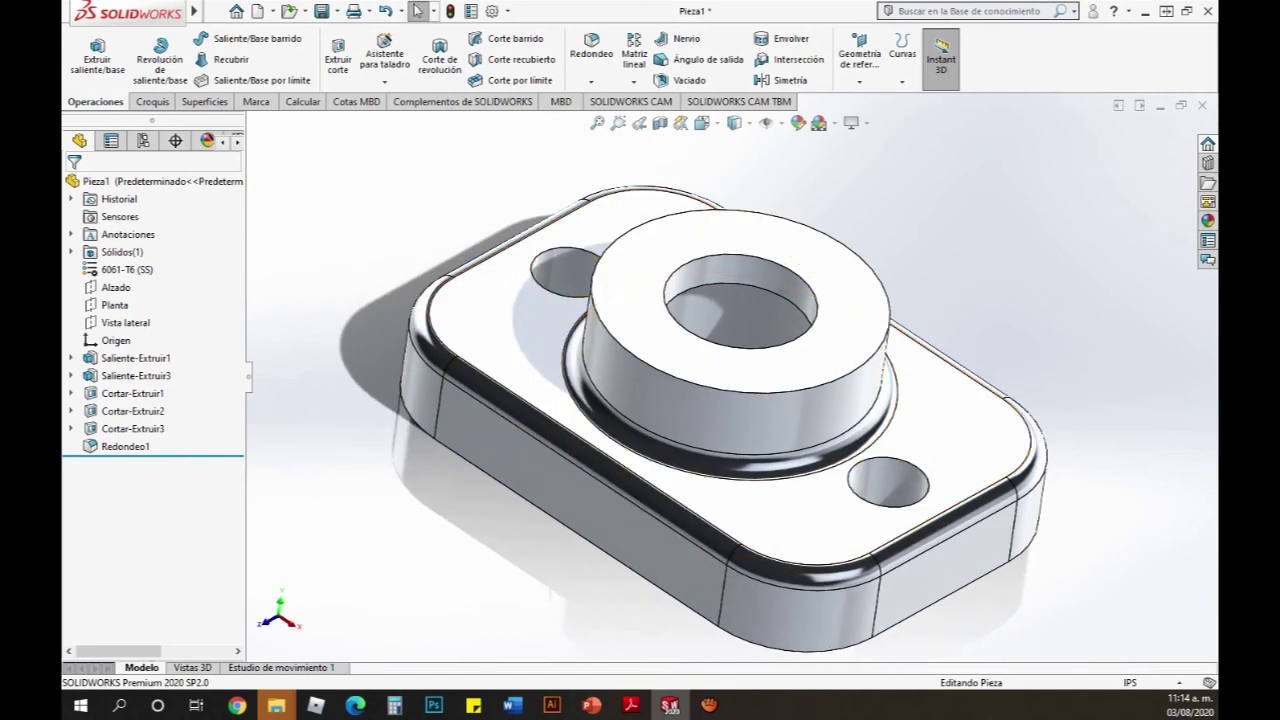